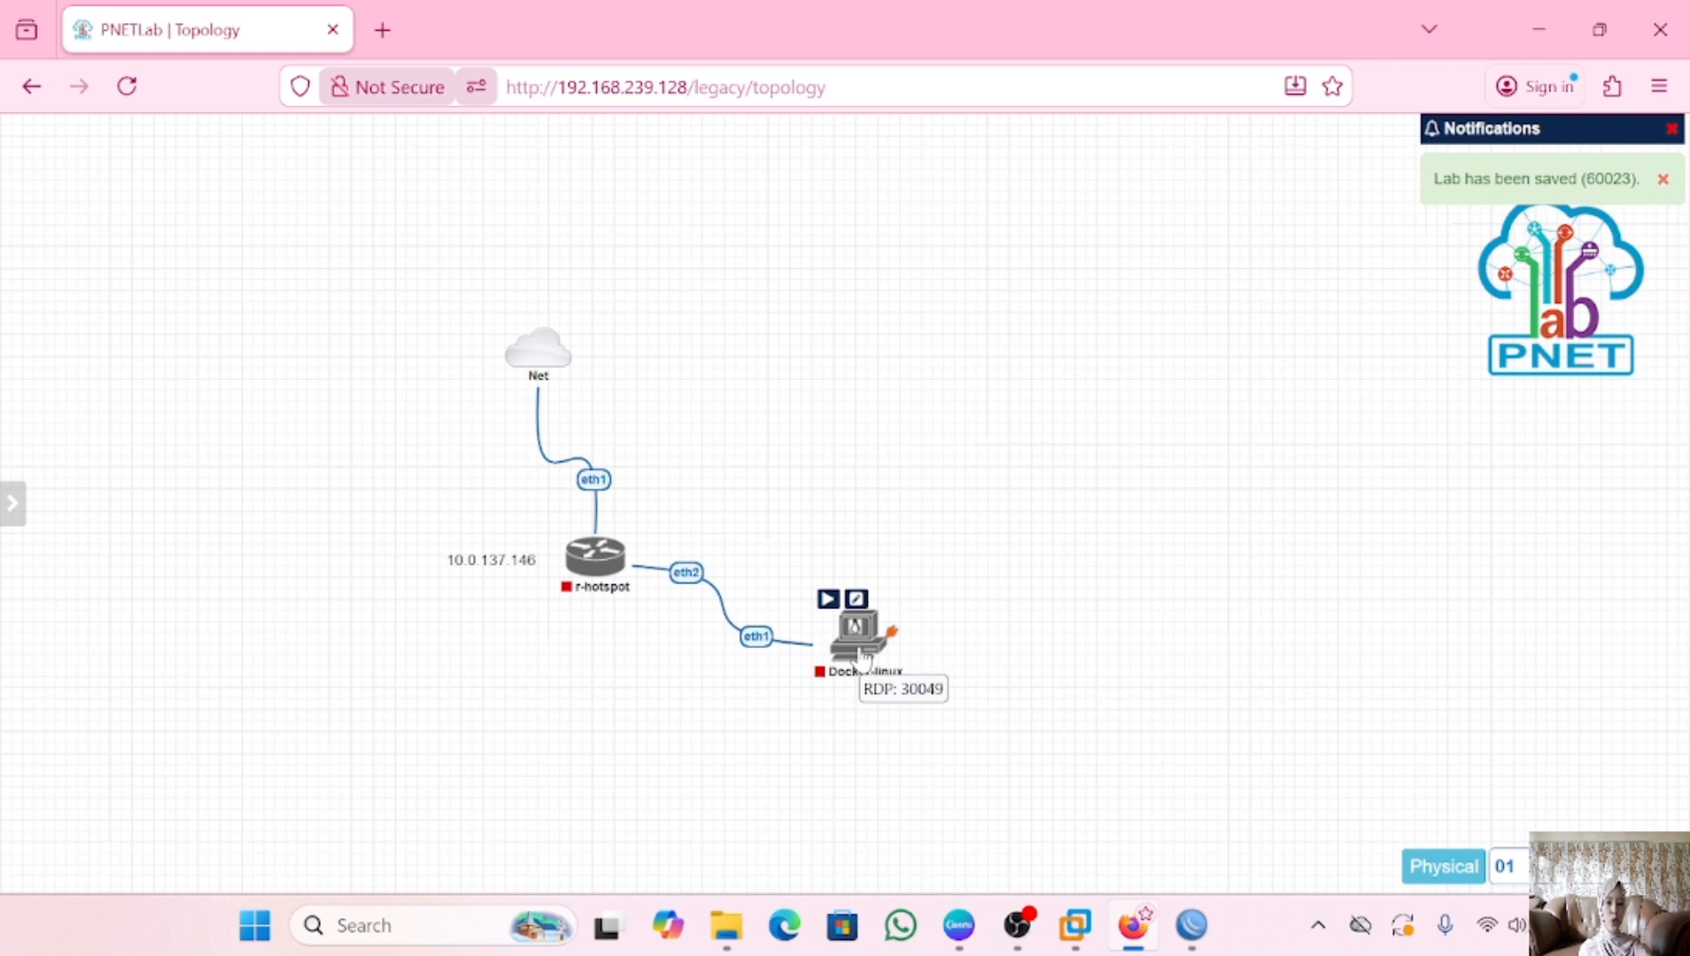
Close the current lab and reopen the running HOTSPOT.unl session from Devices > Running Labs
{"action": "mouse_move", "coordinate": [13, 503]}
{"action": "left_click", "coordinate": [55, 469]}
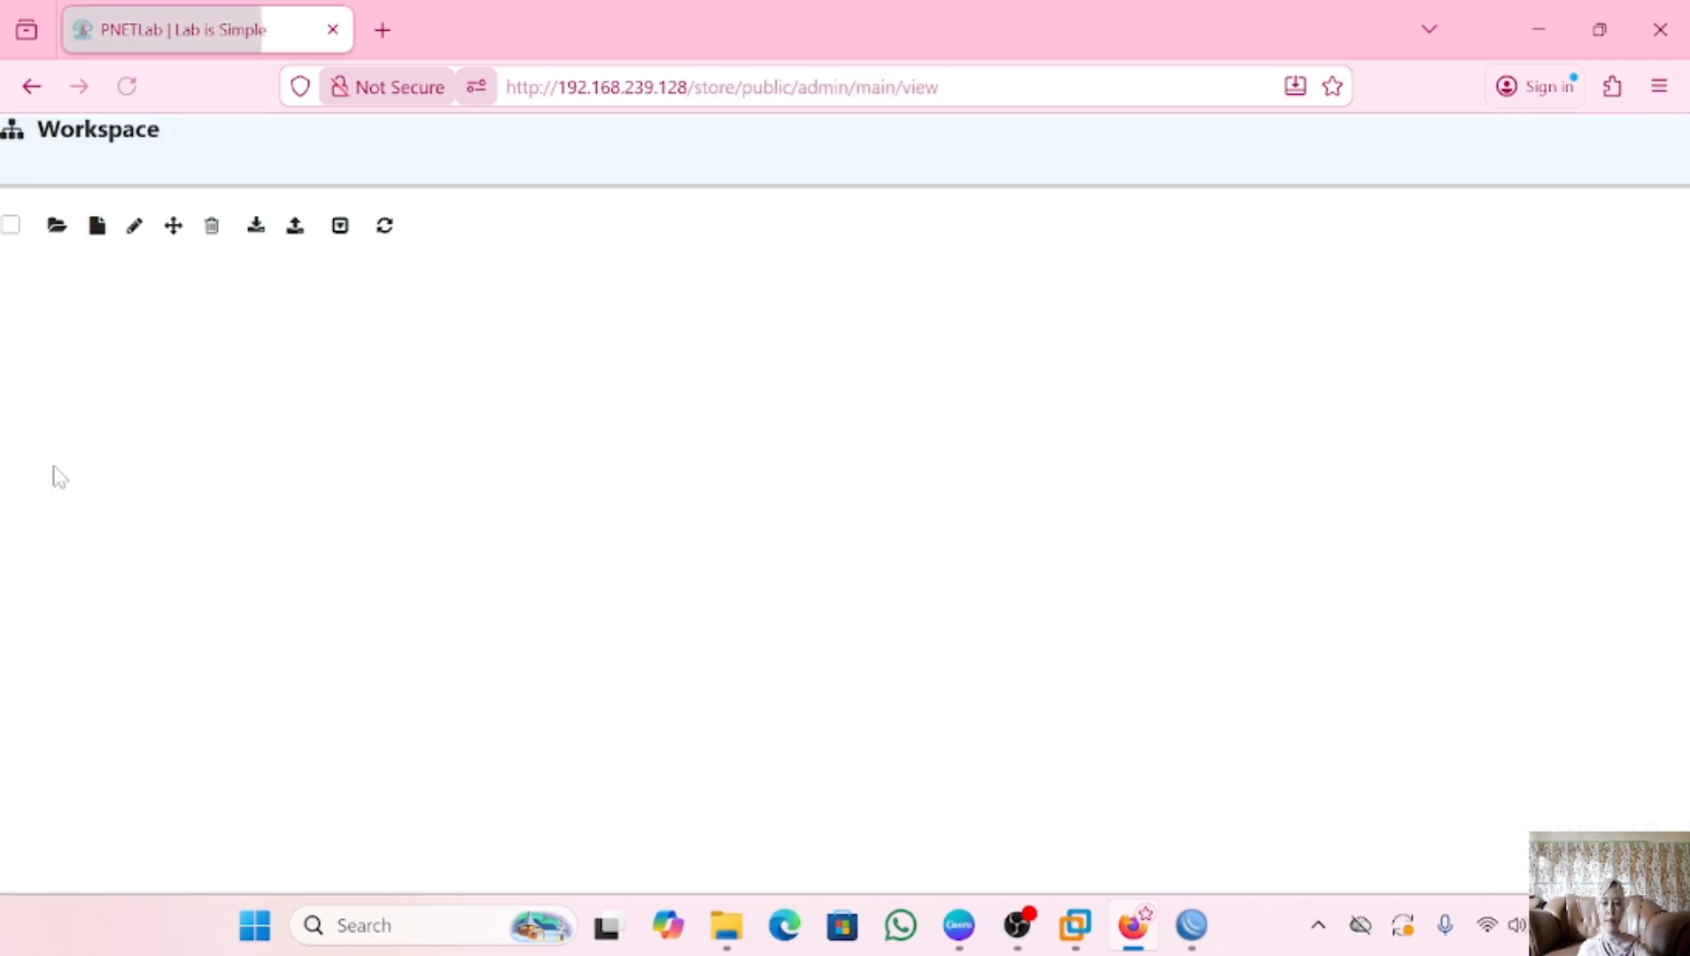
{"action": "left_click", "coordinate": [1187, 161]}
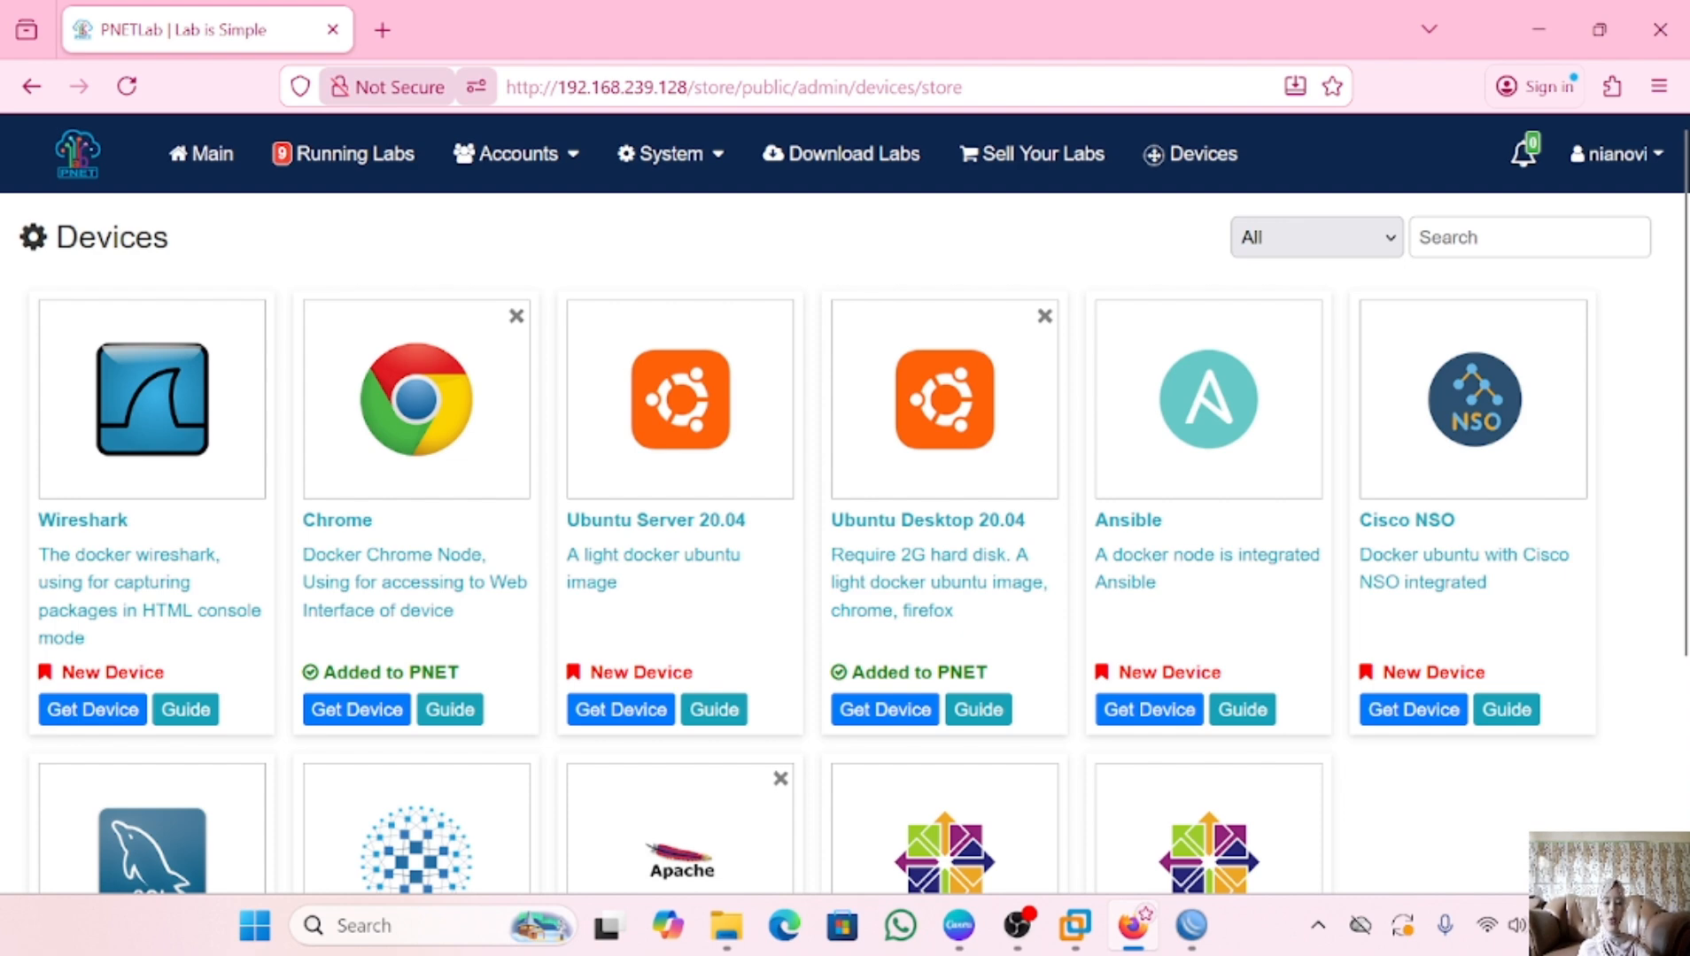
{"action": "left_click", "coordinate": [346, 153]}
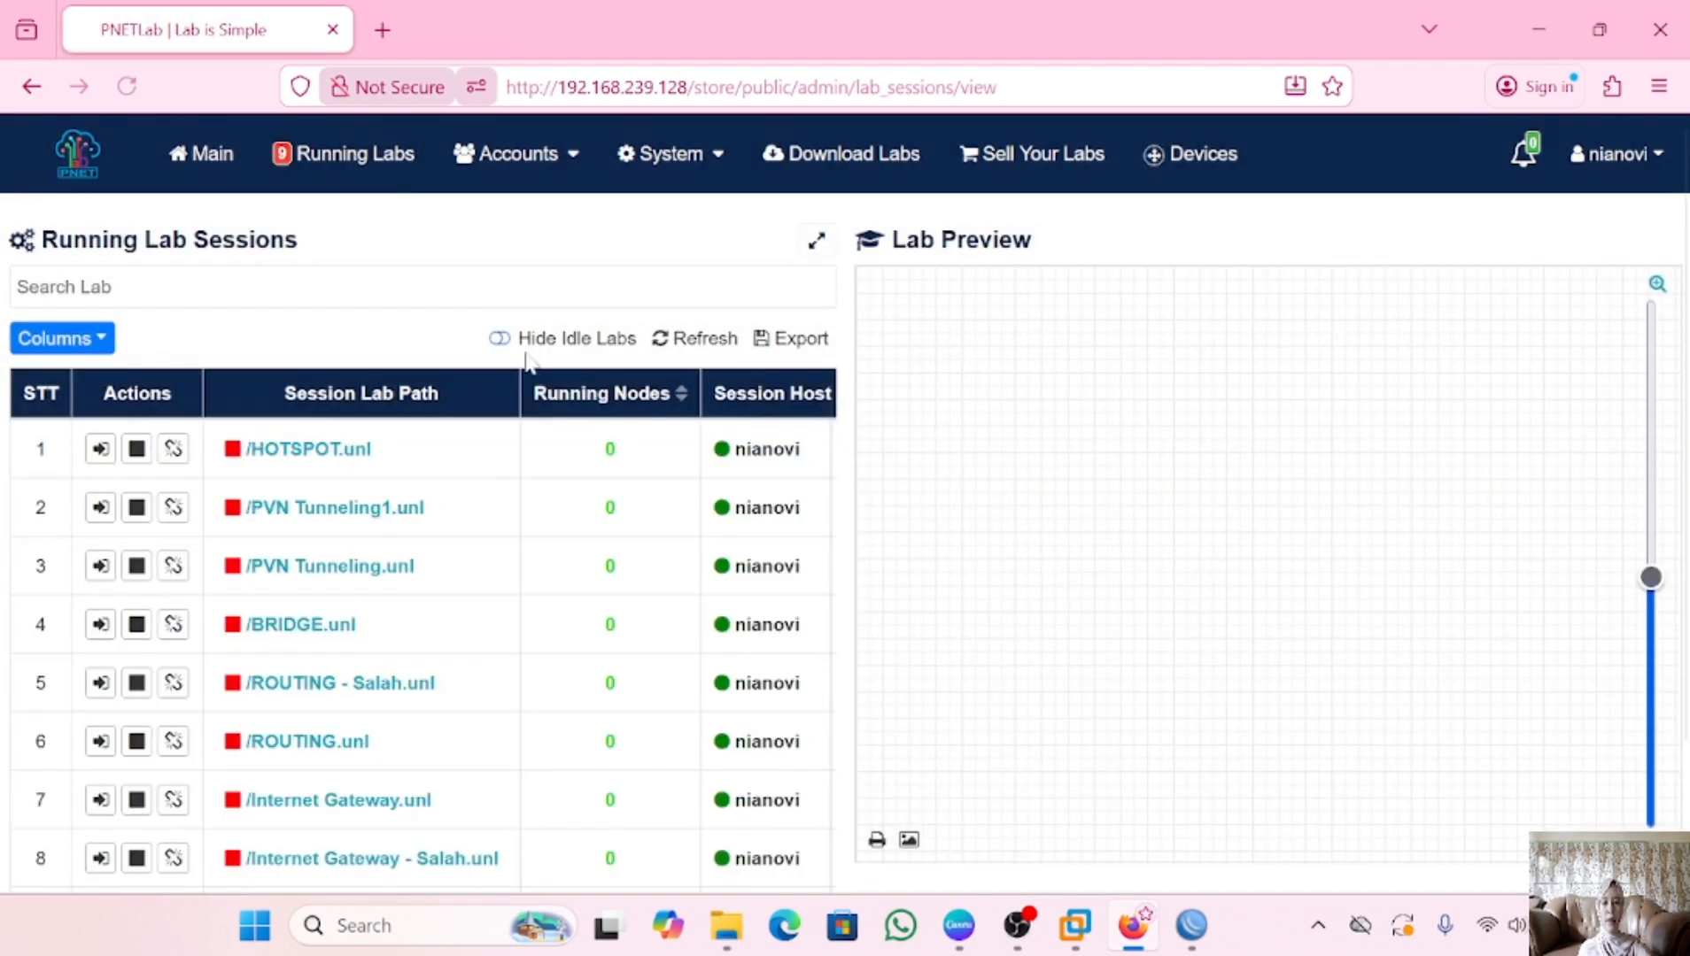
{"action": "left_click", "coordinate": [308, 449]}
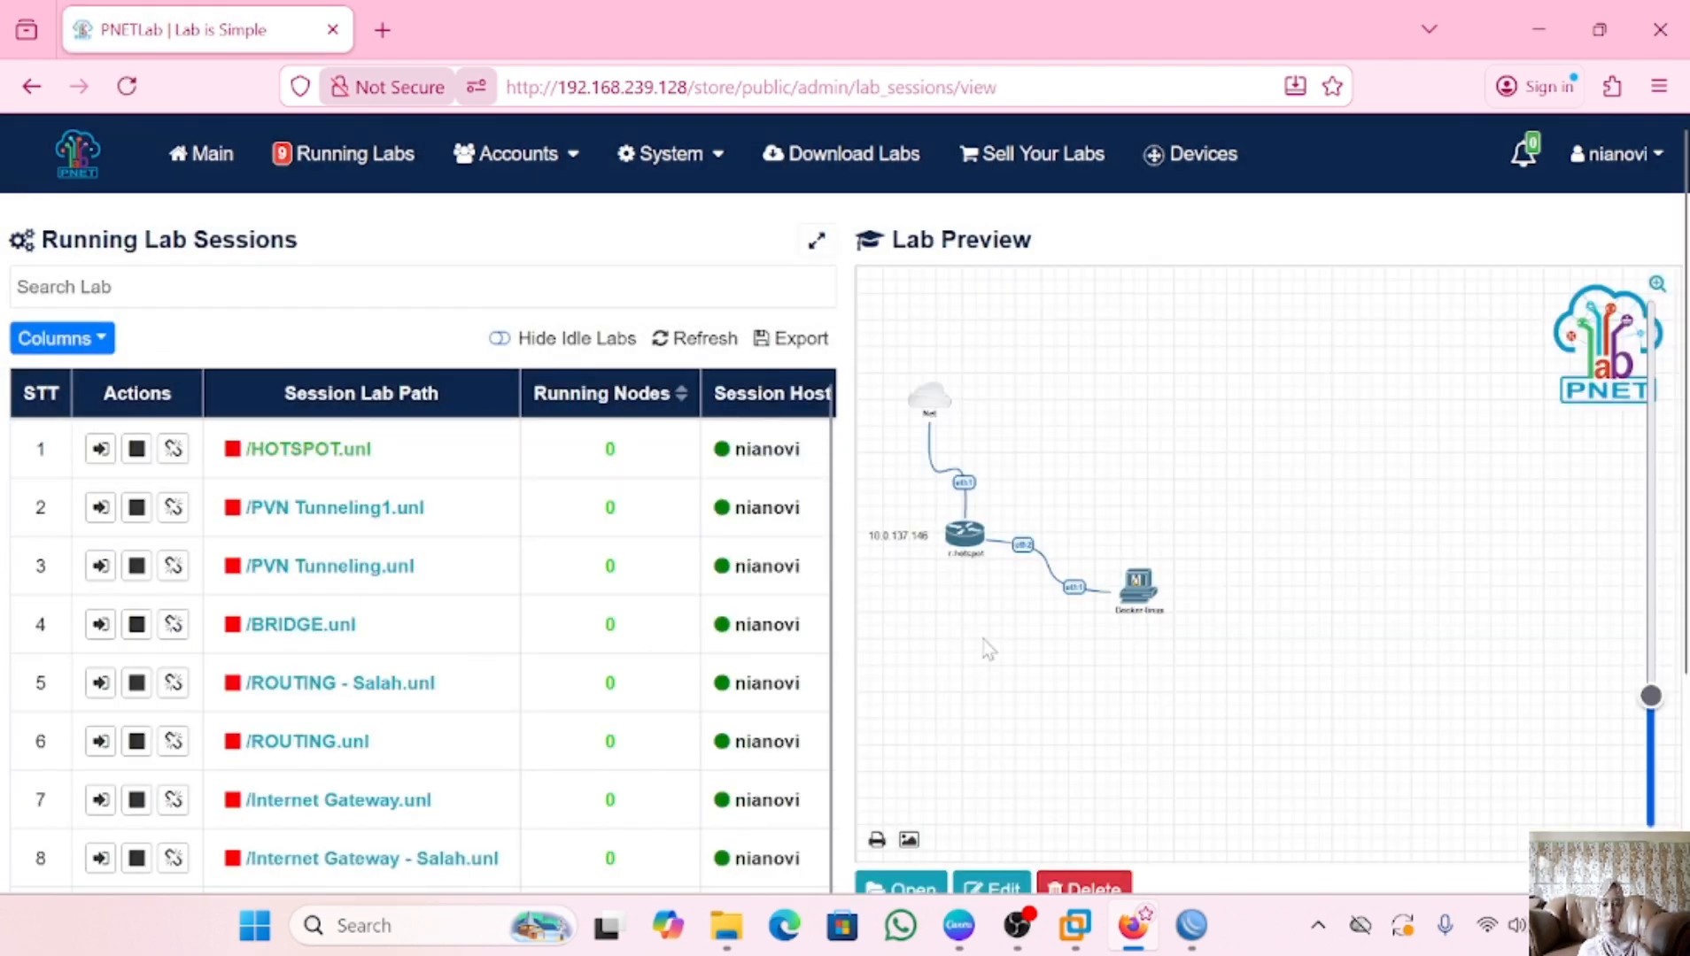
{"action": "left_click", "coordinate": [926, 878]}
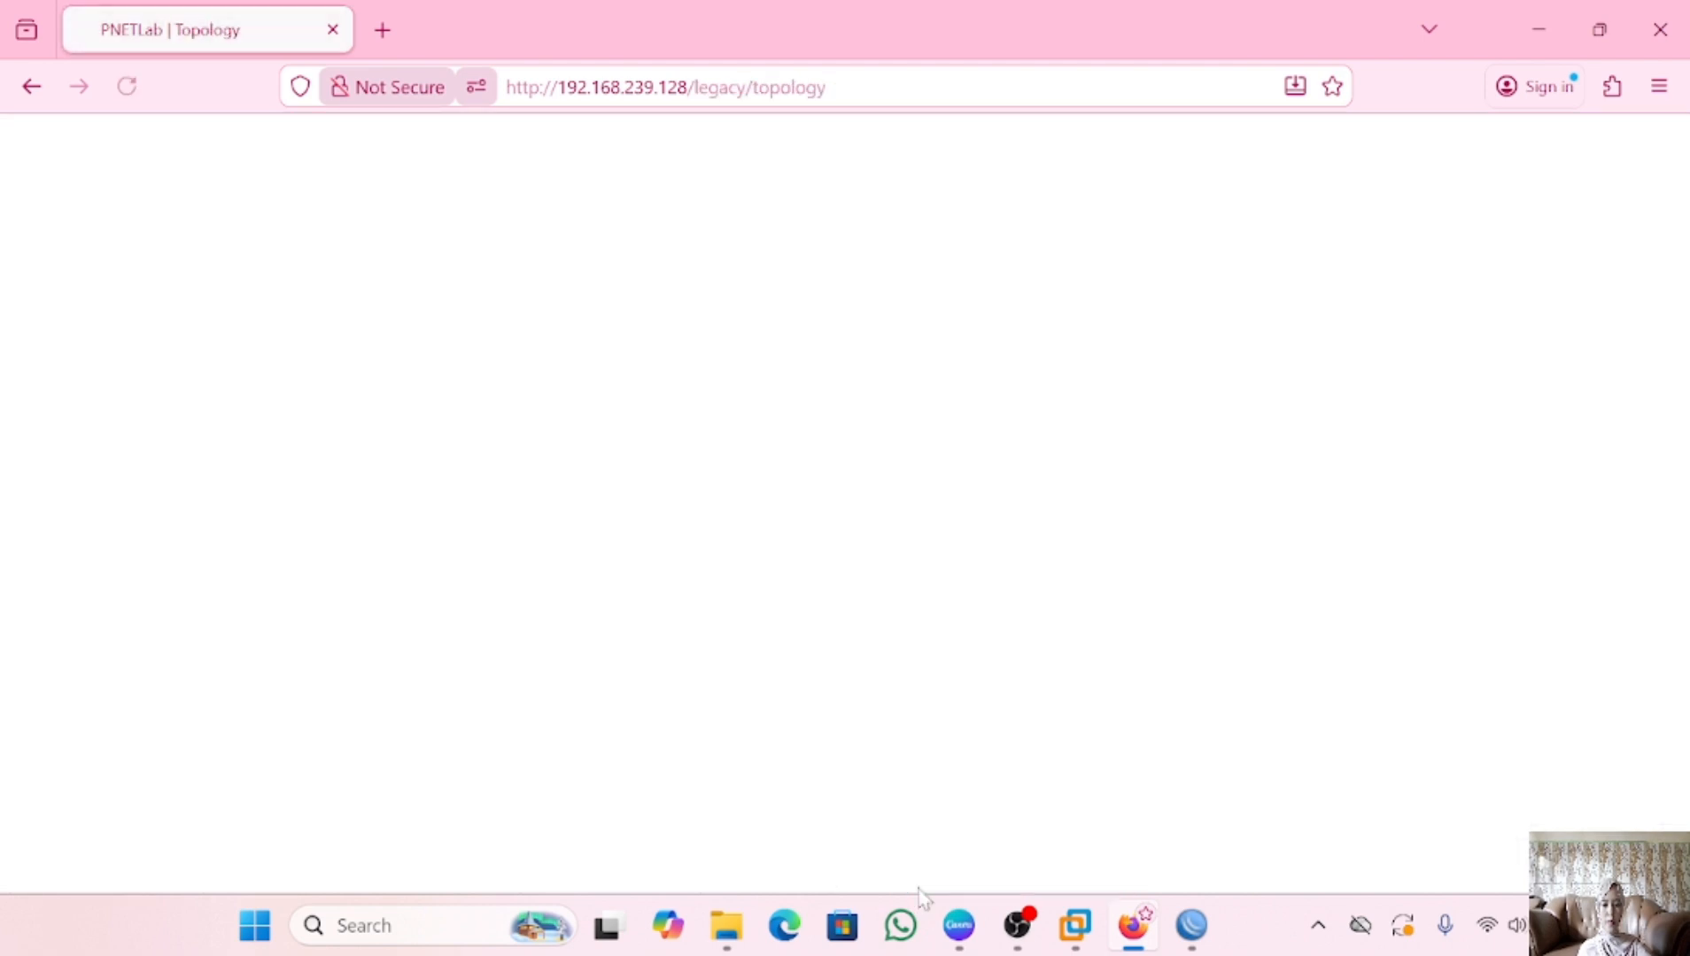
Review and save Docker-linux's node settings: linux-desktop image, RDP console, Eth1 DHCP, --privileged
{"action": "mouse_move", "coordinate": [859, 637]}
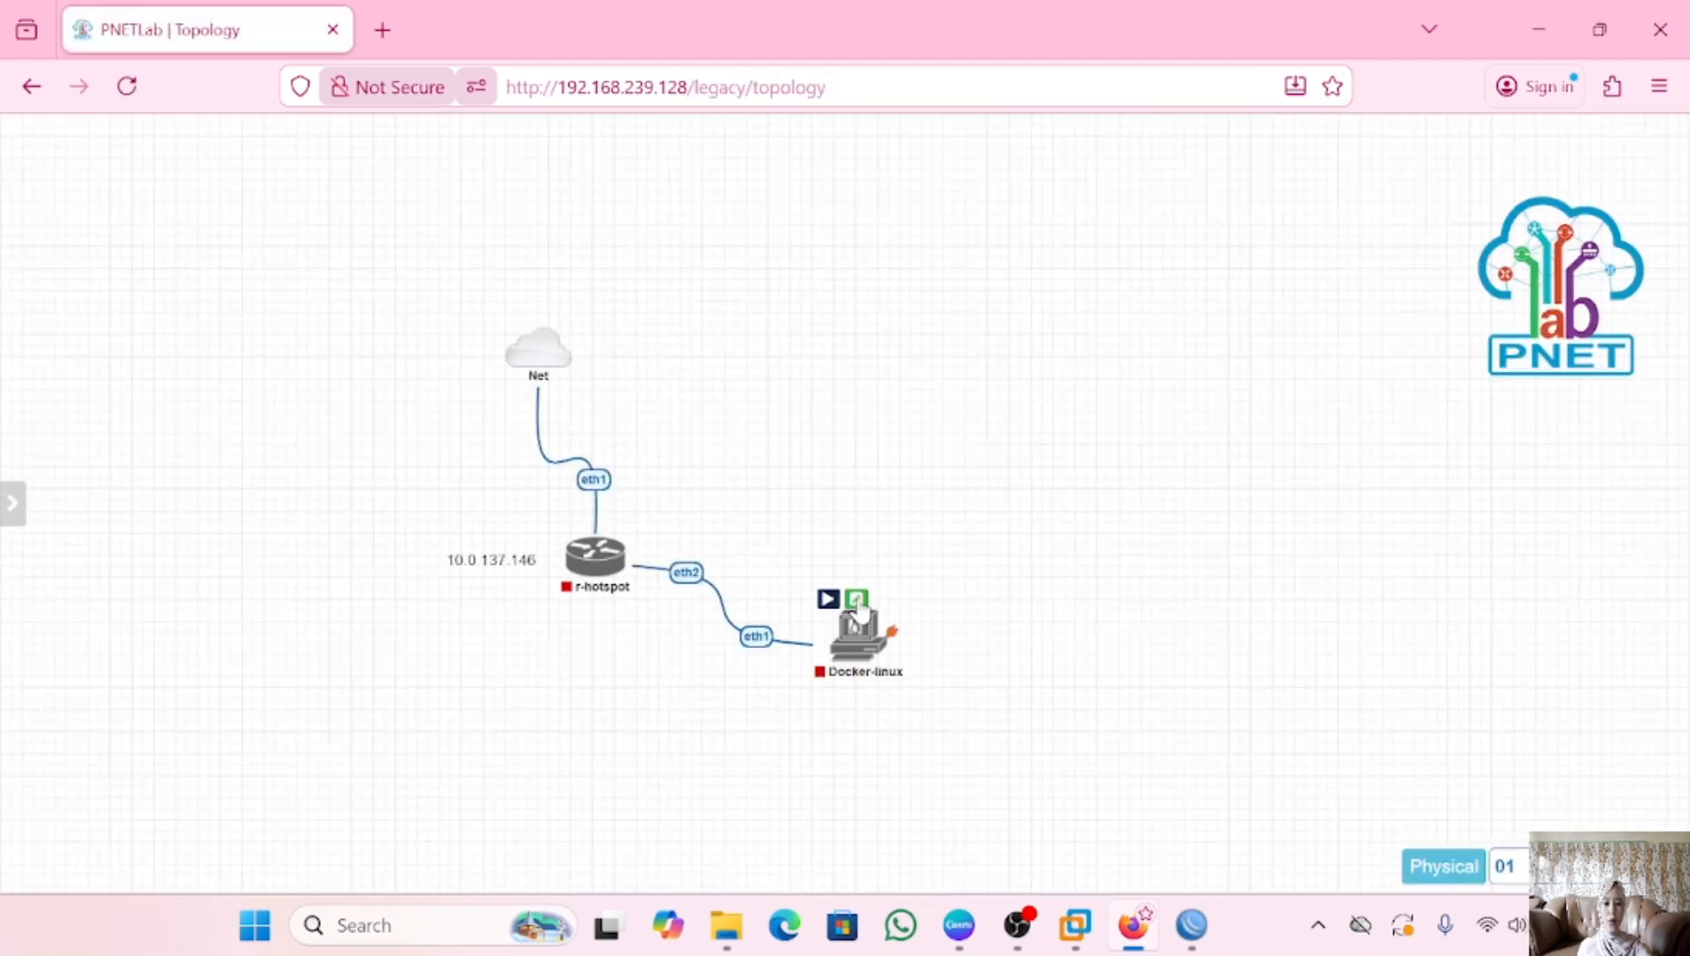
{"action": "left_click", "coordinate": [854, 595]}
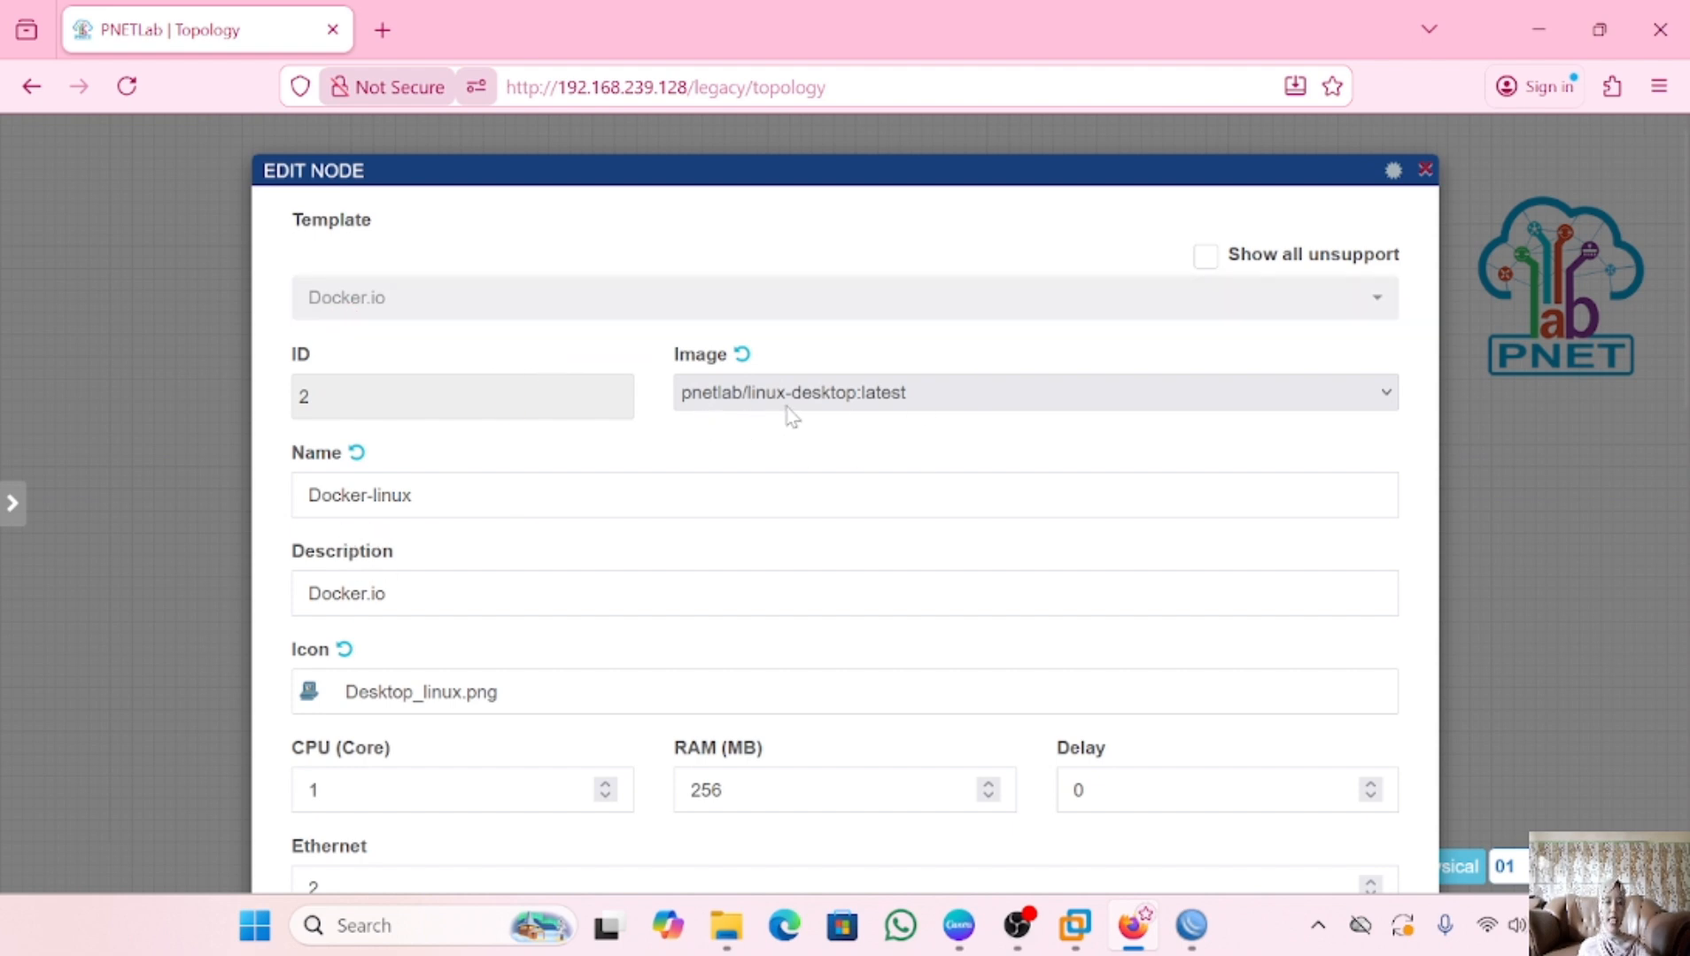
{"action": "scroll", "coordinate": [690, 639], "scroll_direction": "down", "scroll_amount": 3}
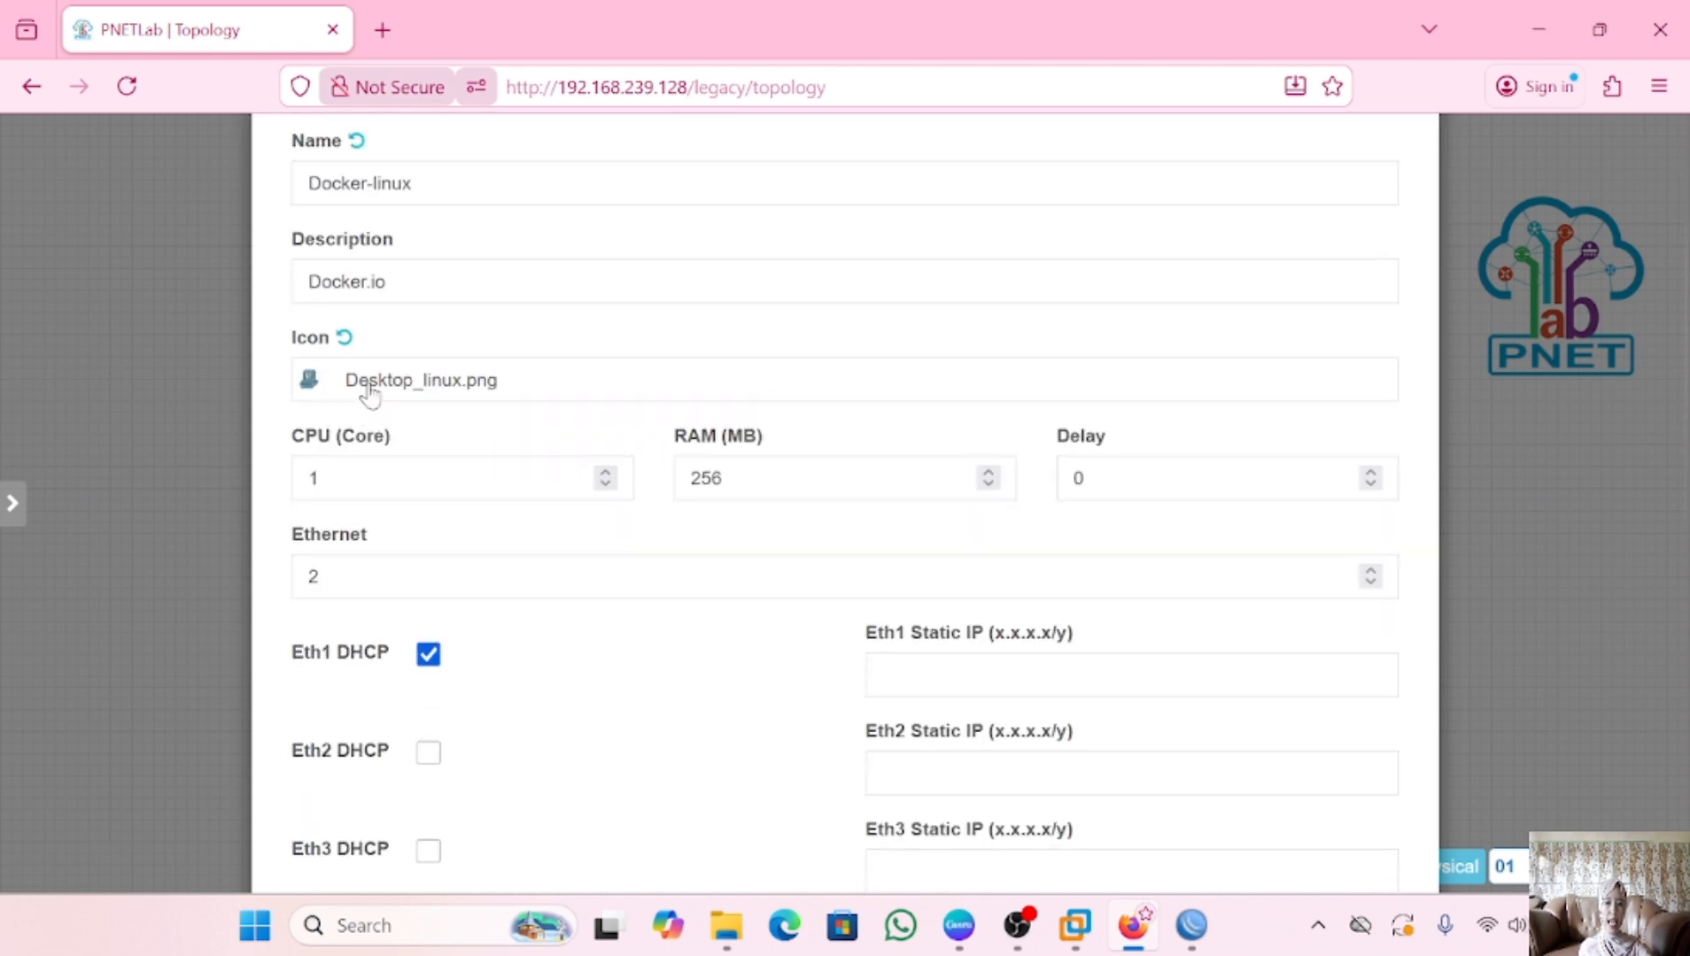
{"action": "scroll", "coordinate": [580, 580], "scroll_direction": "down", "scroll_amount": 9}
{"action": "scroll", "coordinate": [580, 580], "scroll_direction": "up", "scroll_amount": 6}
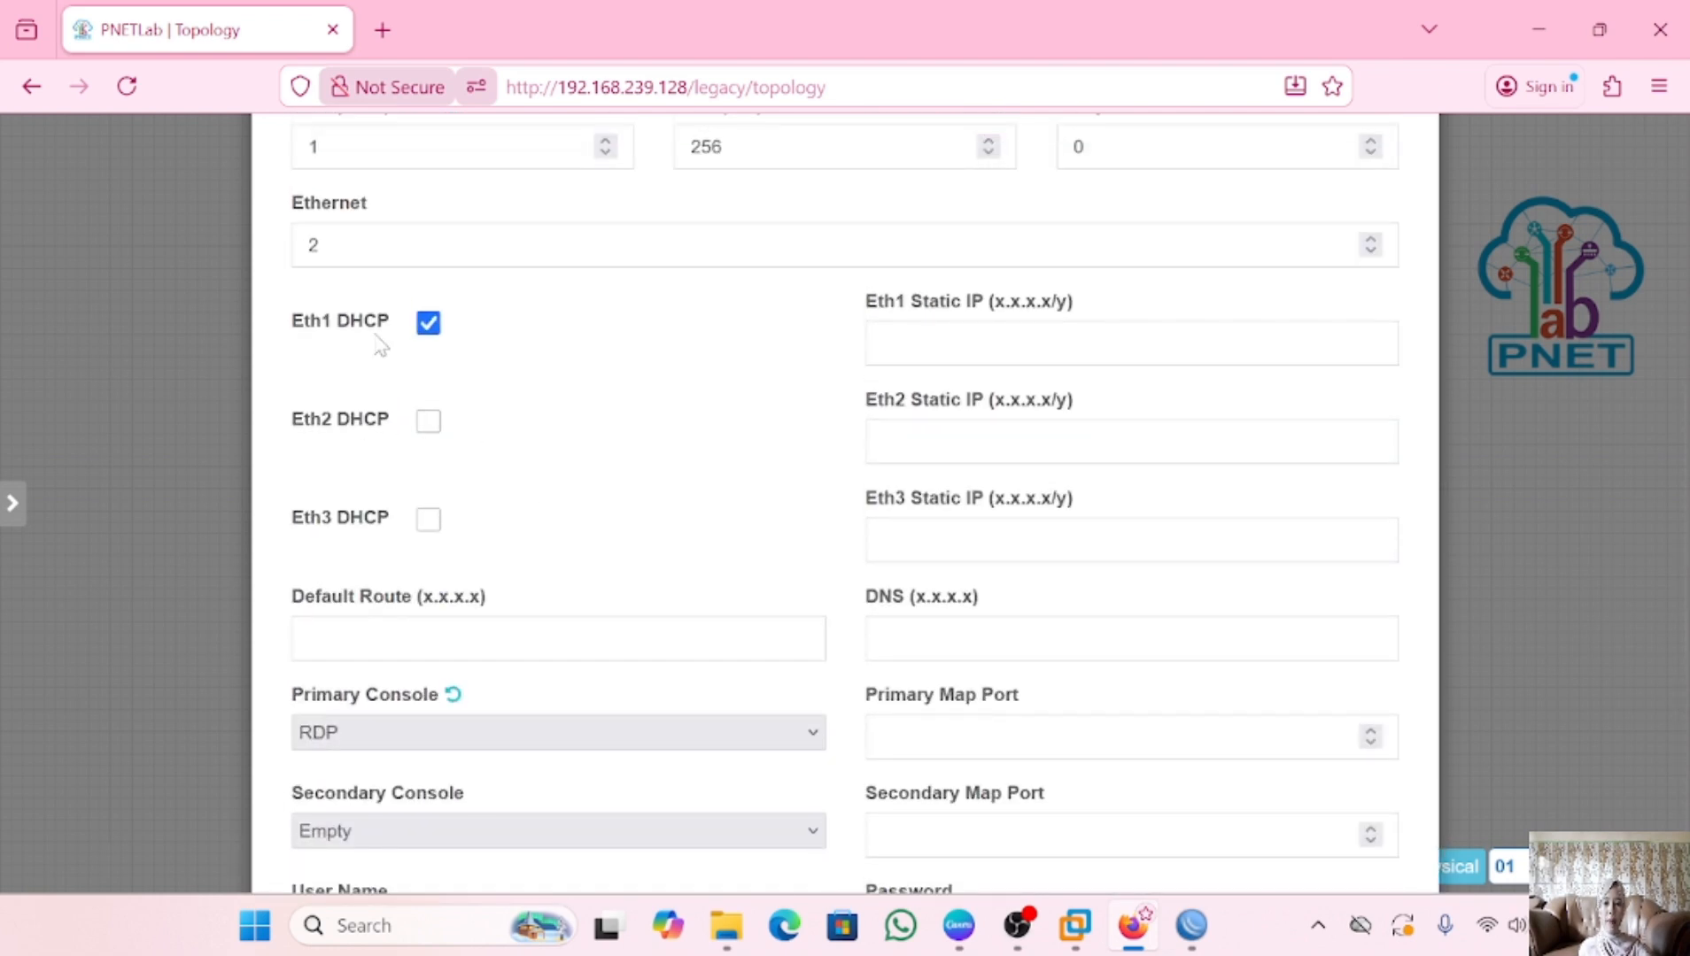
{"action": "scroll", "coordinate": [712, 494], "scroll_direction": "down", "scroll_amount": 5}
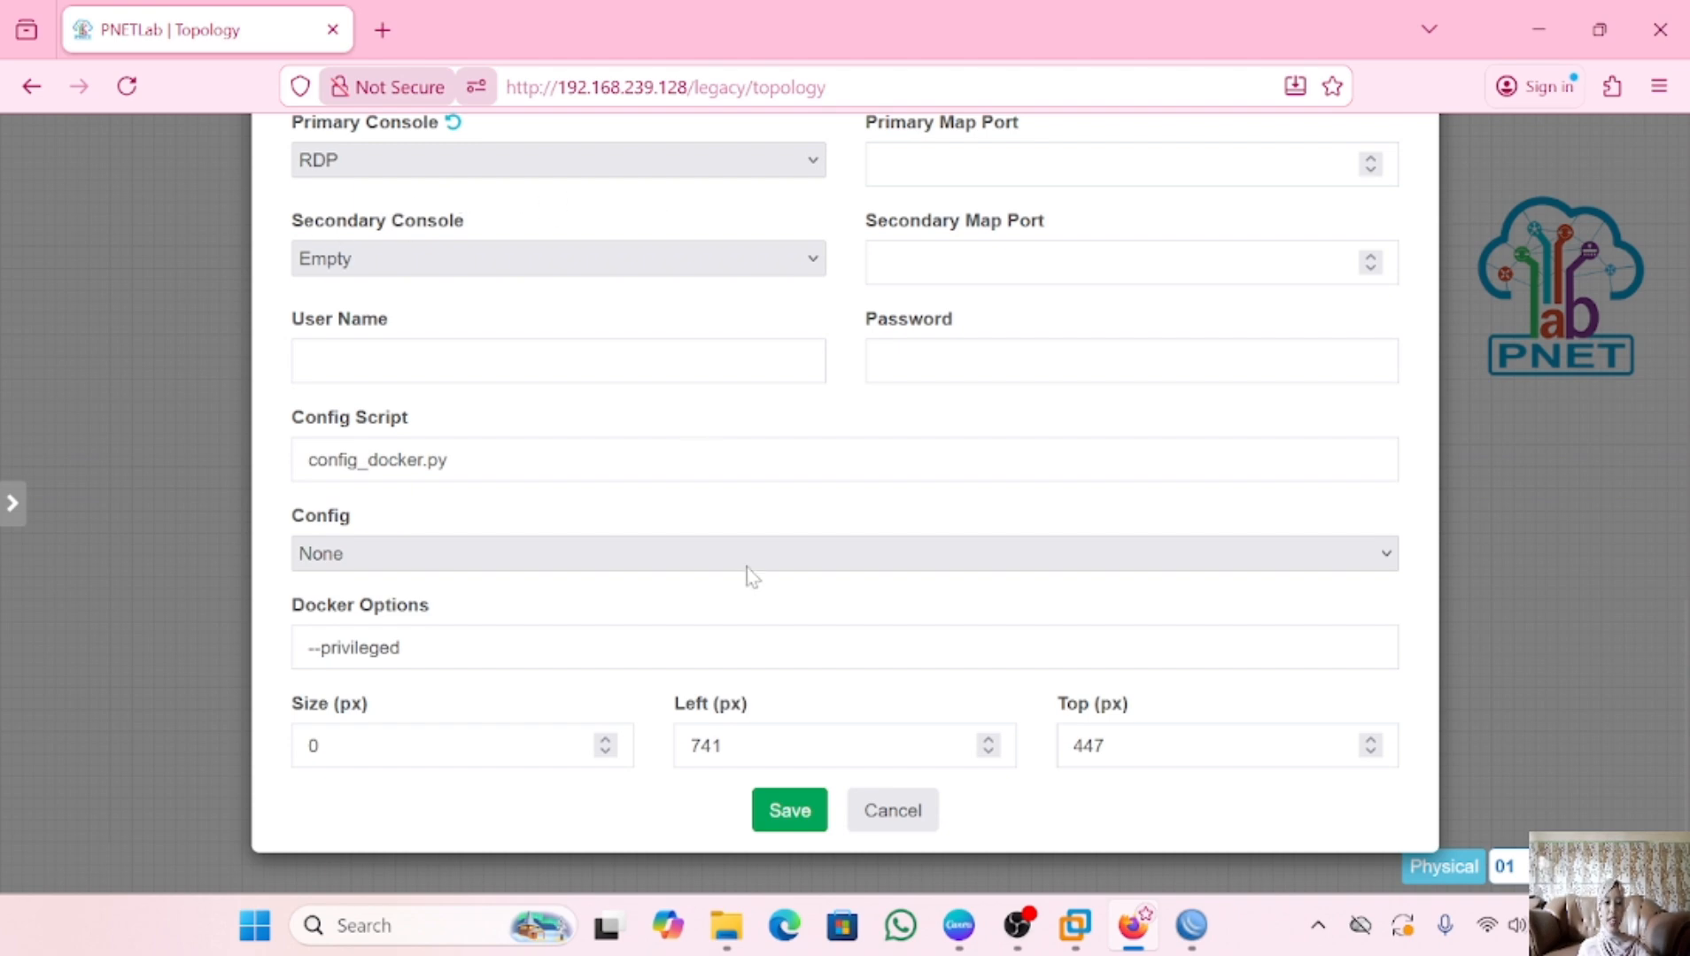
{"action": "left_click", "coordinate": [789, 812]}
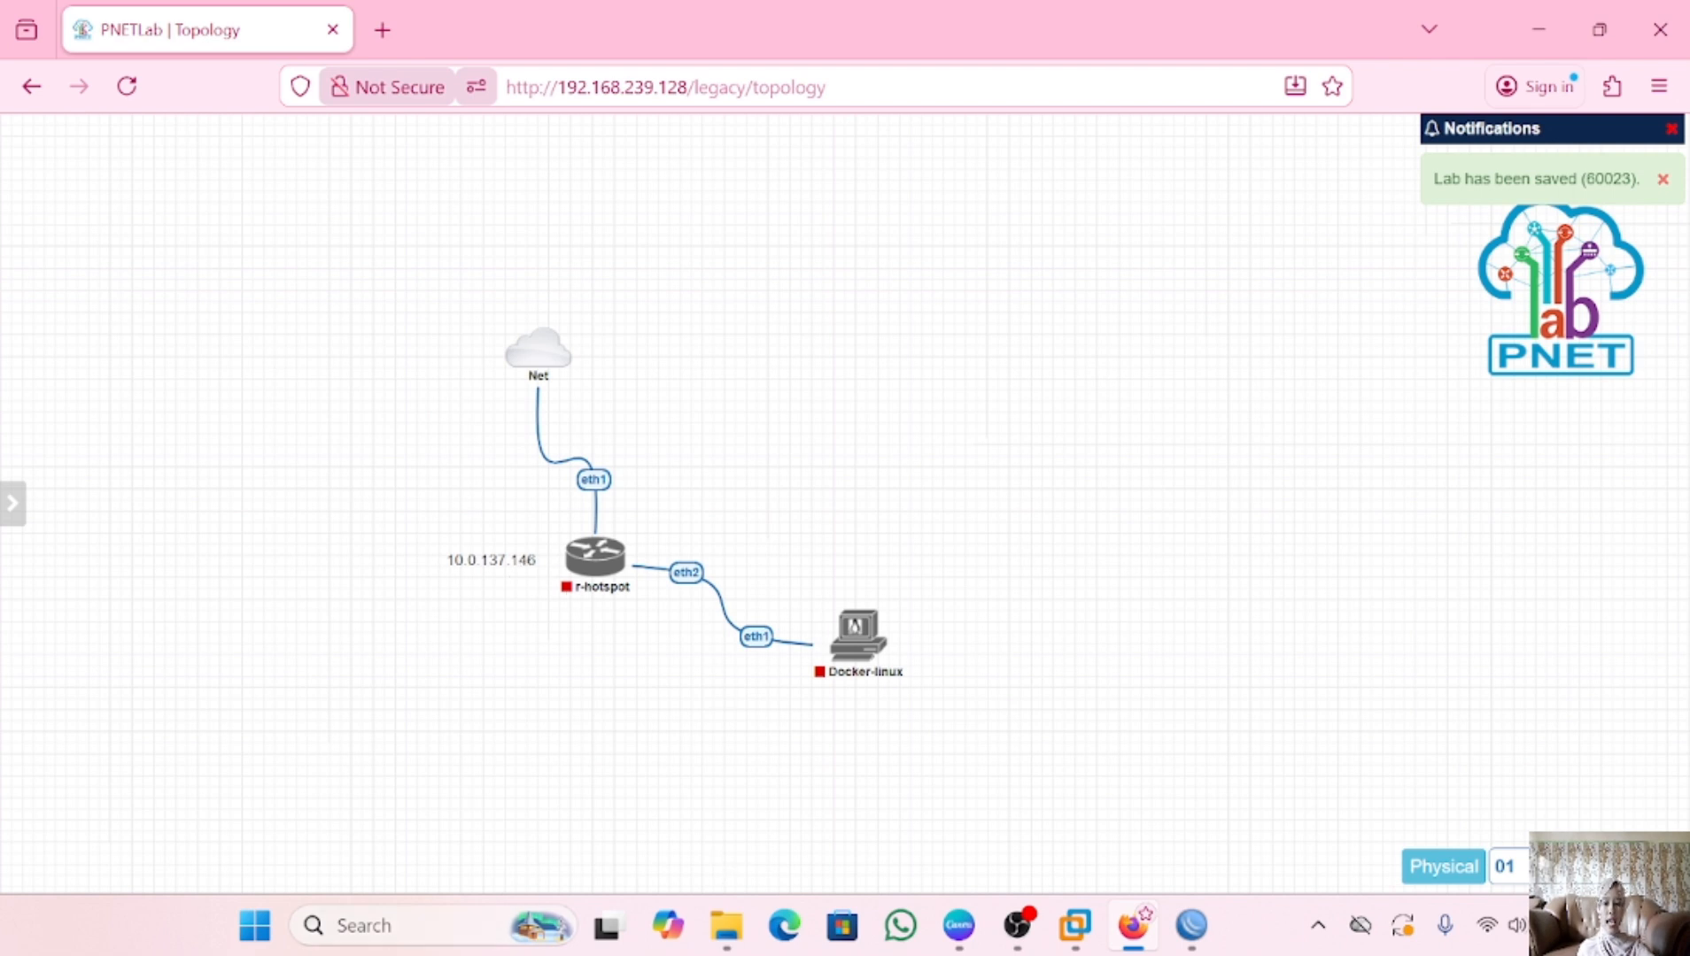
In an administrator Command Prompt, add a route to 10.0.137.0 mask 255.255.255.0 via 192.168.239.128
{"action": "left_click", "coordinate": [460, 928]}
{"action": "type", "text": "cm"}
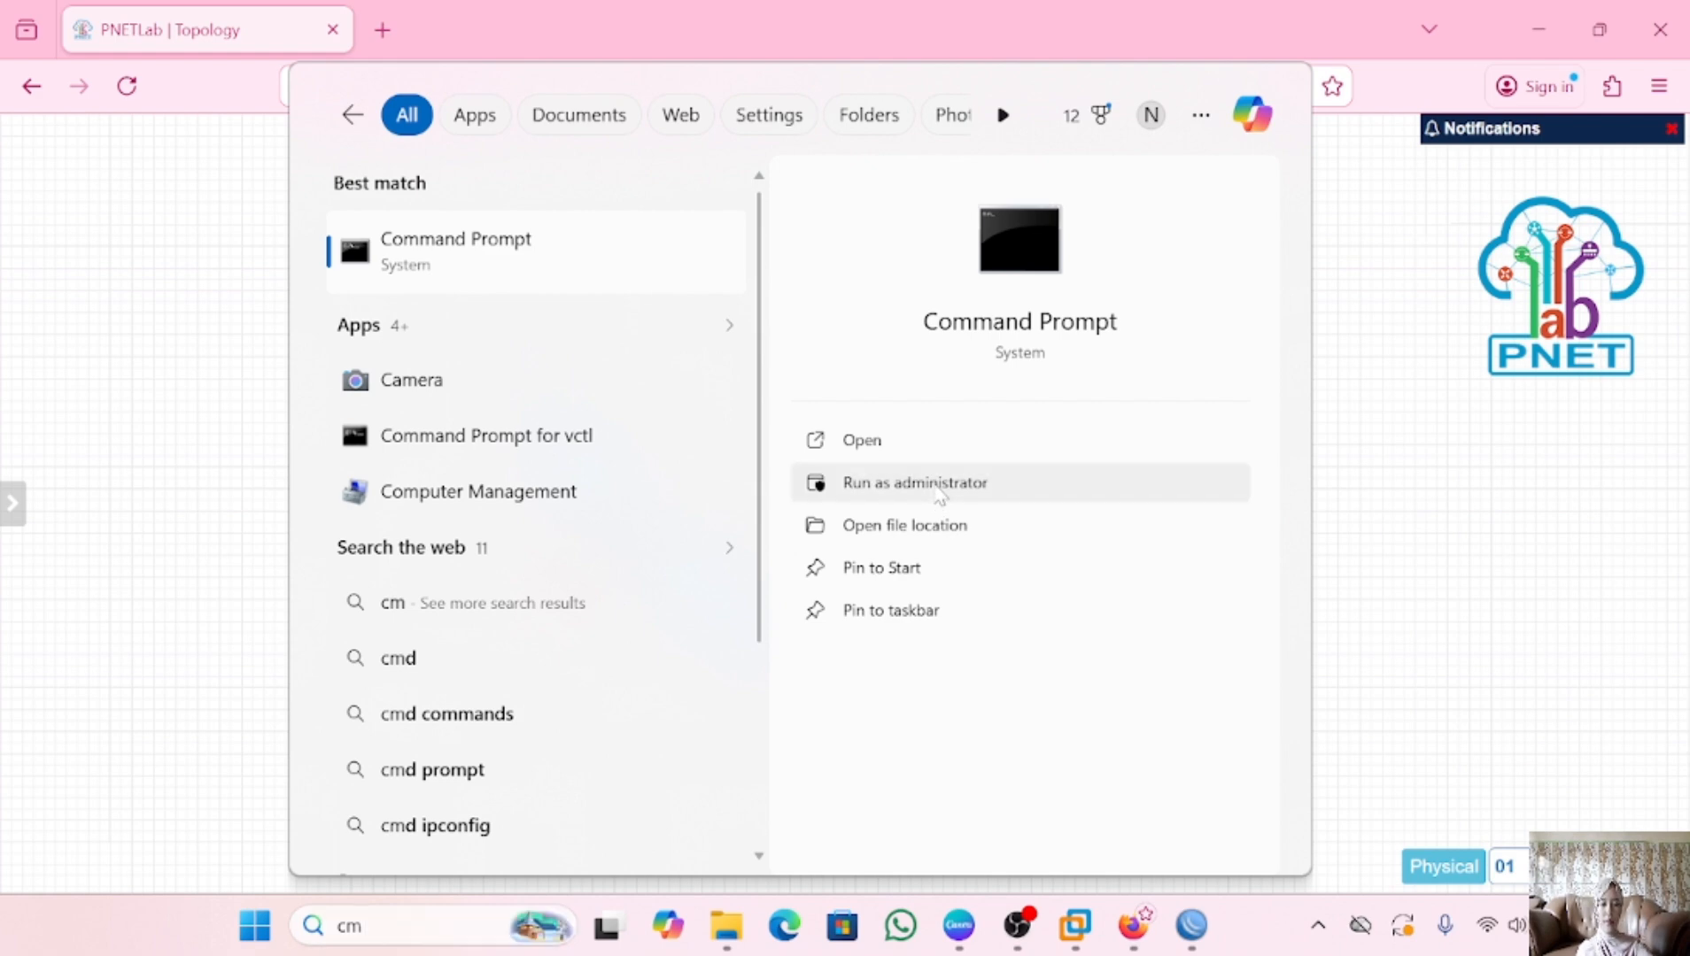
{"action": "left_click", "coordinate": [939, 485]}
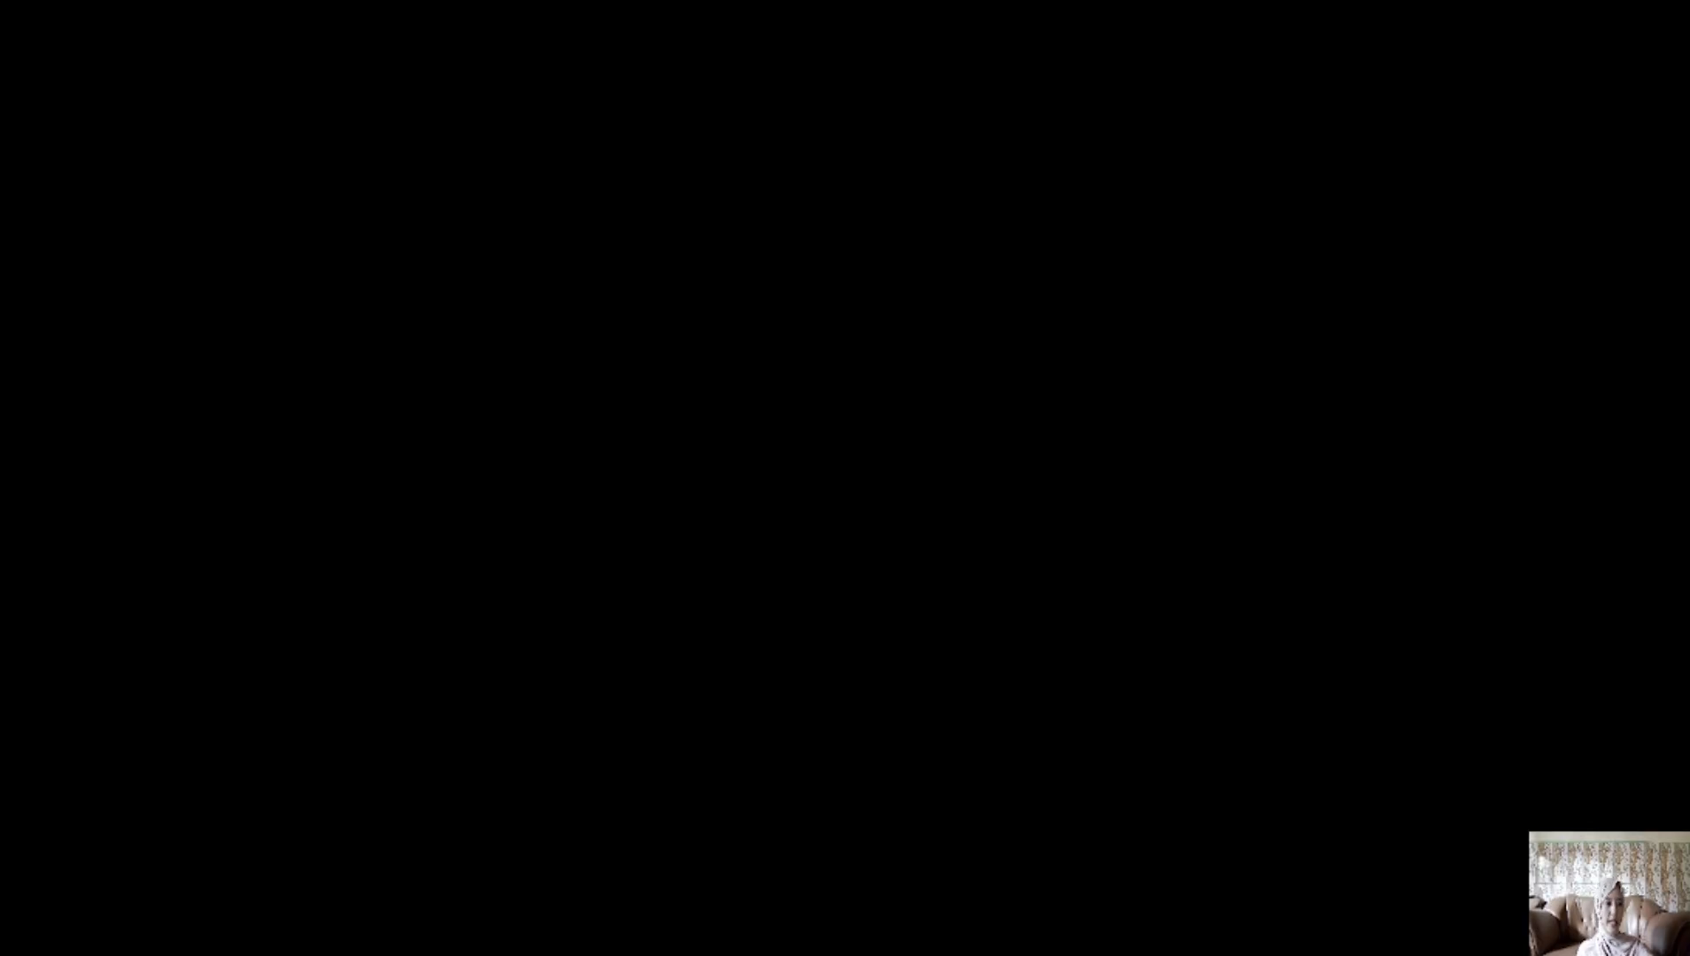
{"action": "left_click", "coordinate": [720, 675]}
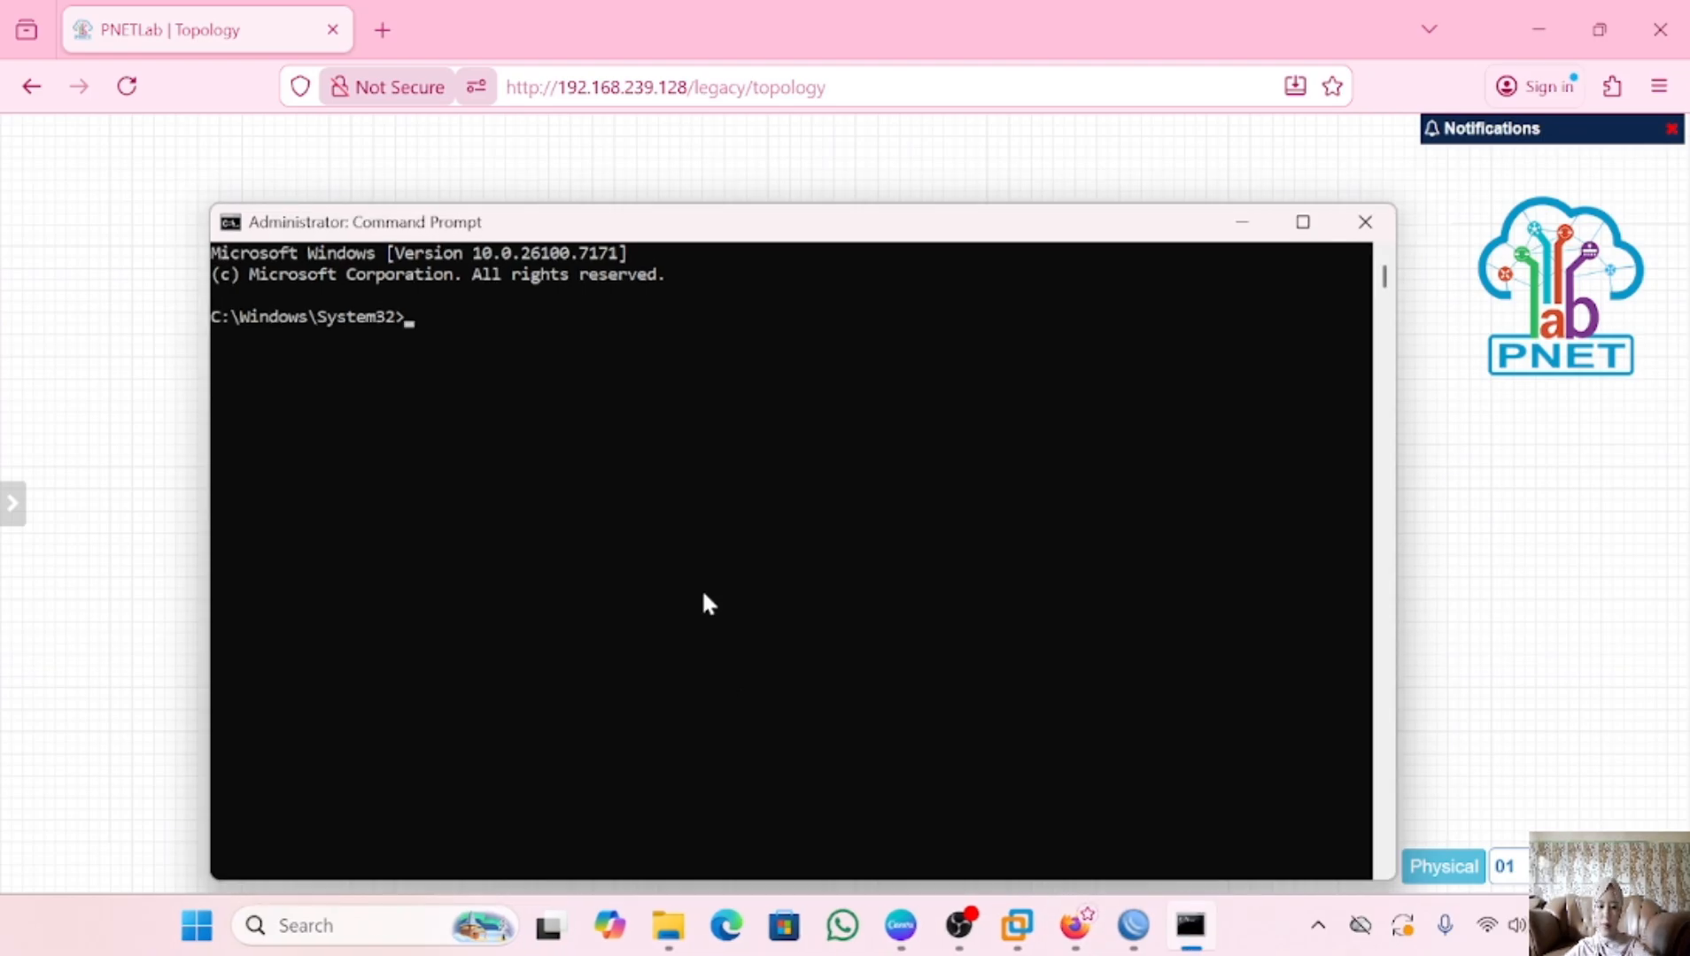
{"action": "type", "text": "route add 10.0.1"}
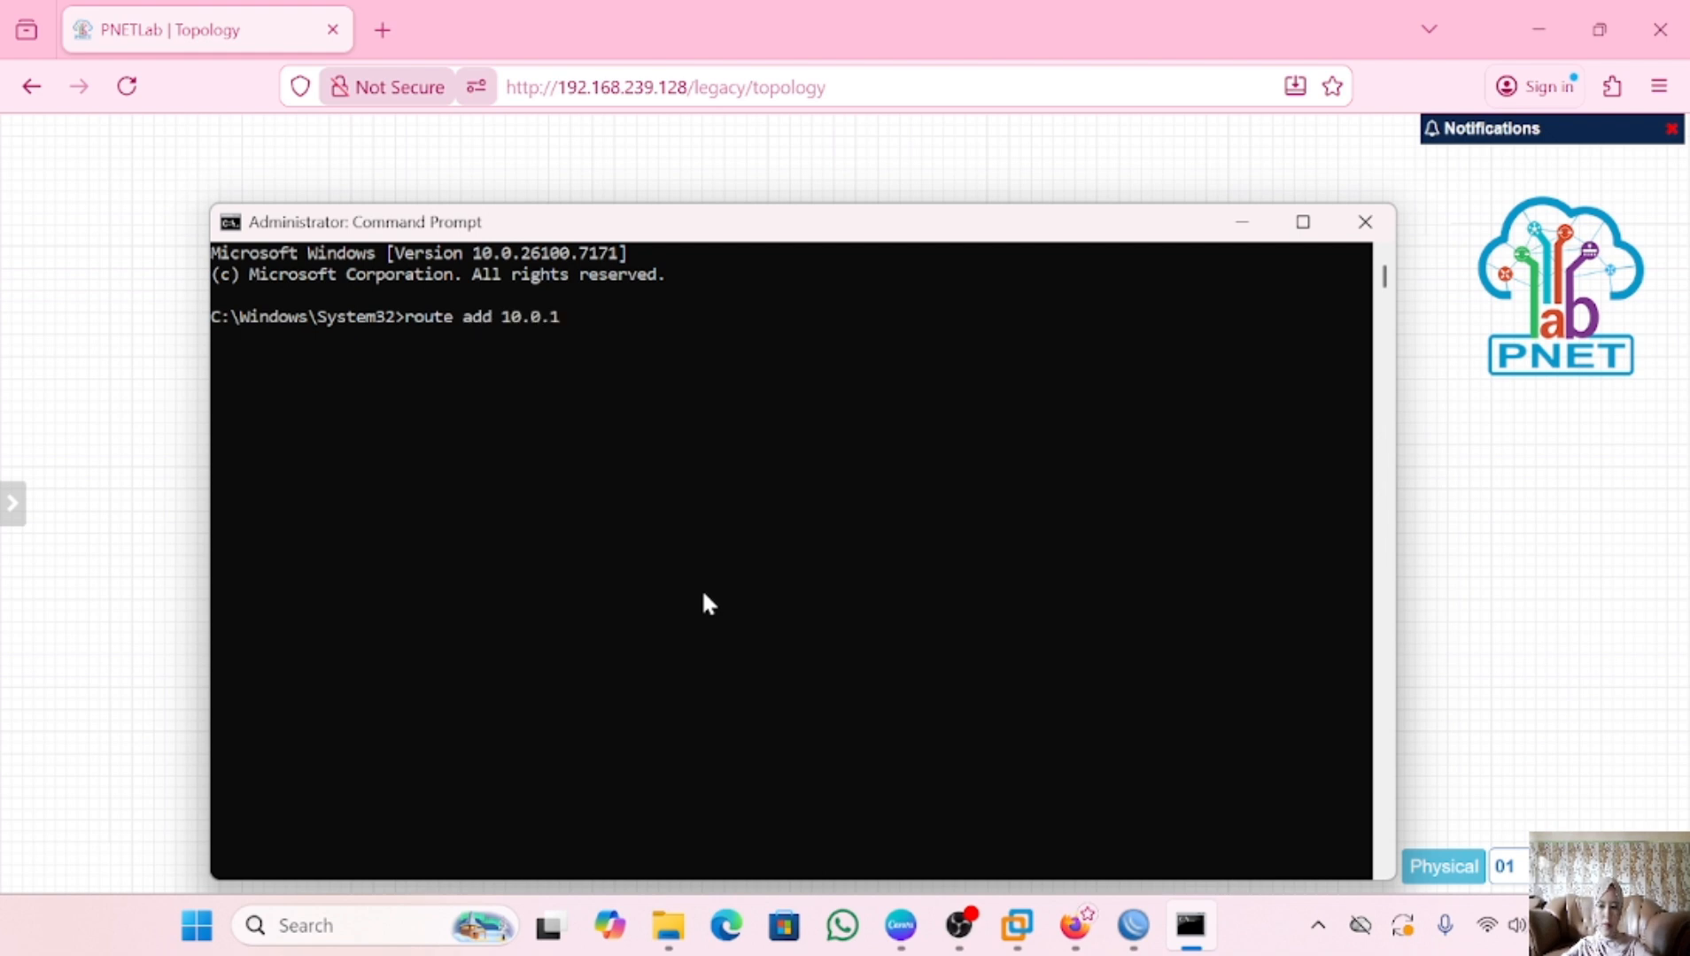
{"action": "type", "text": "37.0 mask 255"}
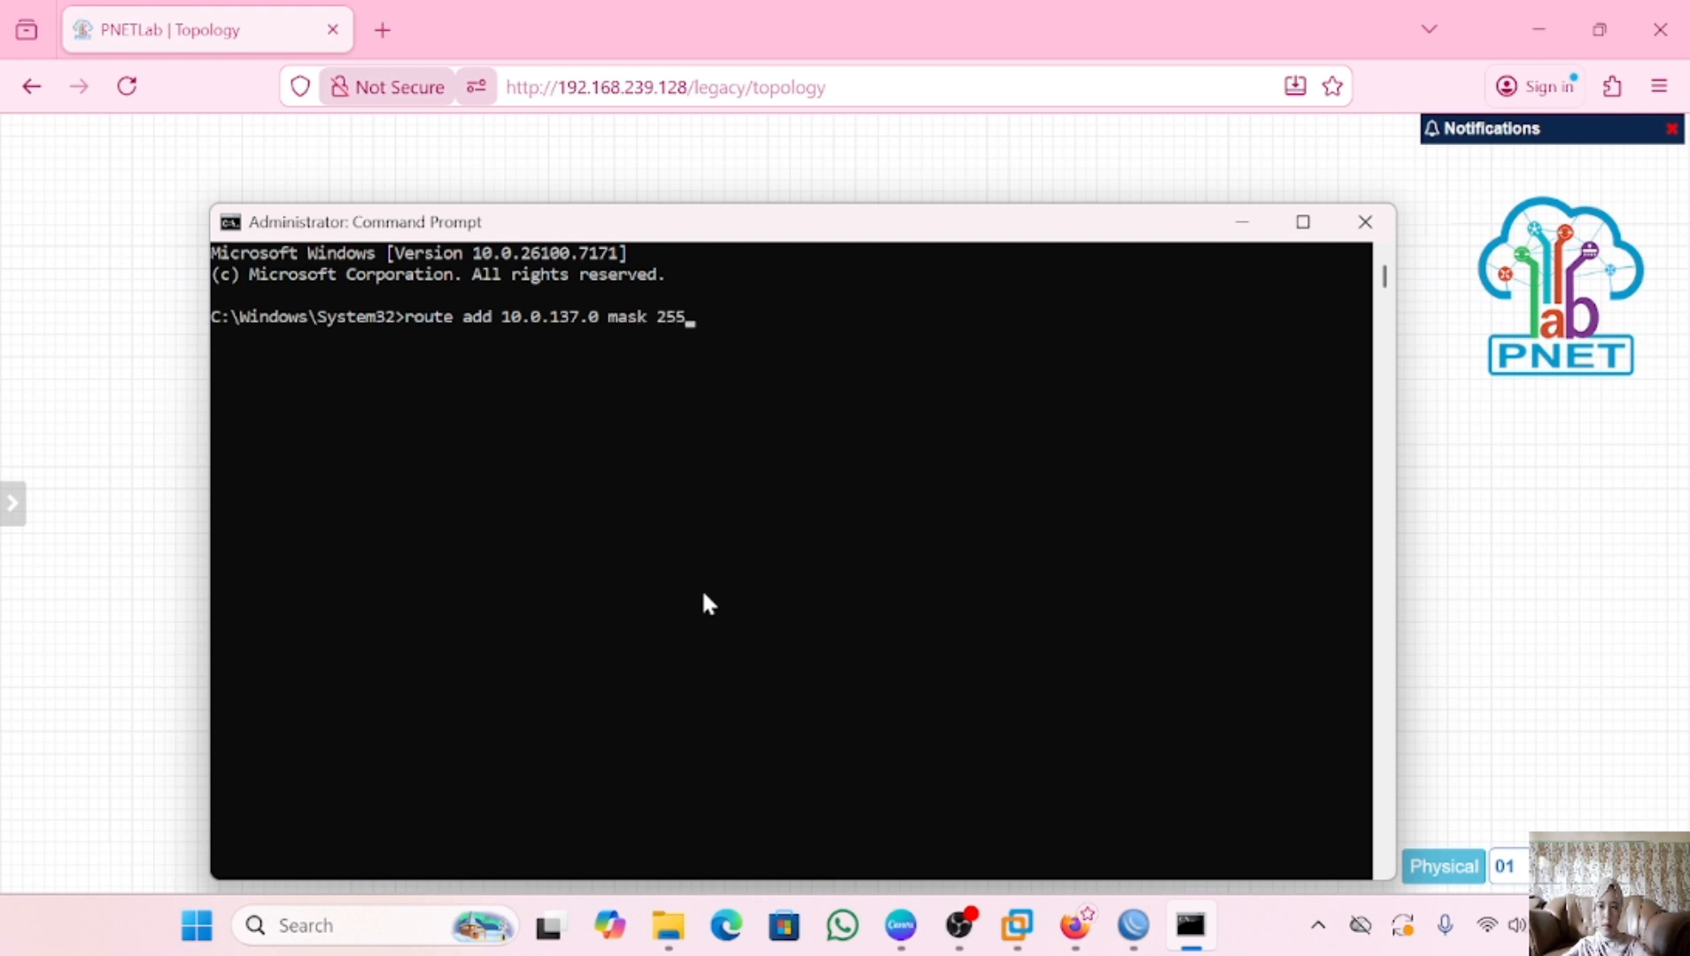
{"action": "type", "text": ".255.255.0 192.168."}
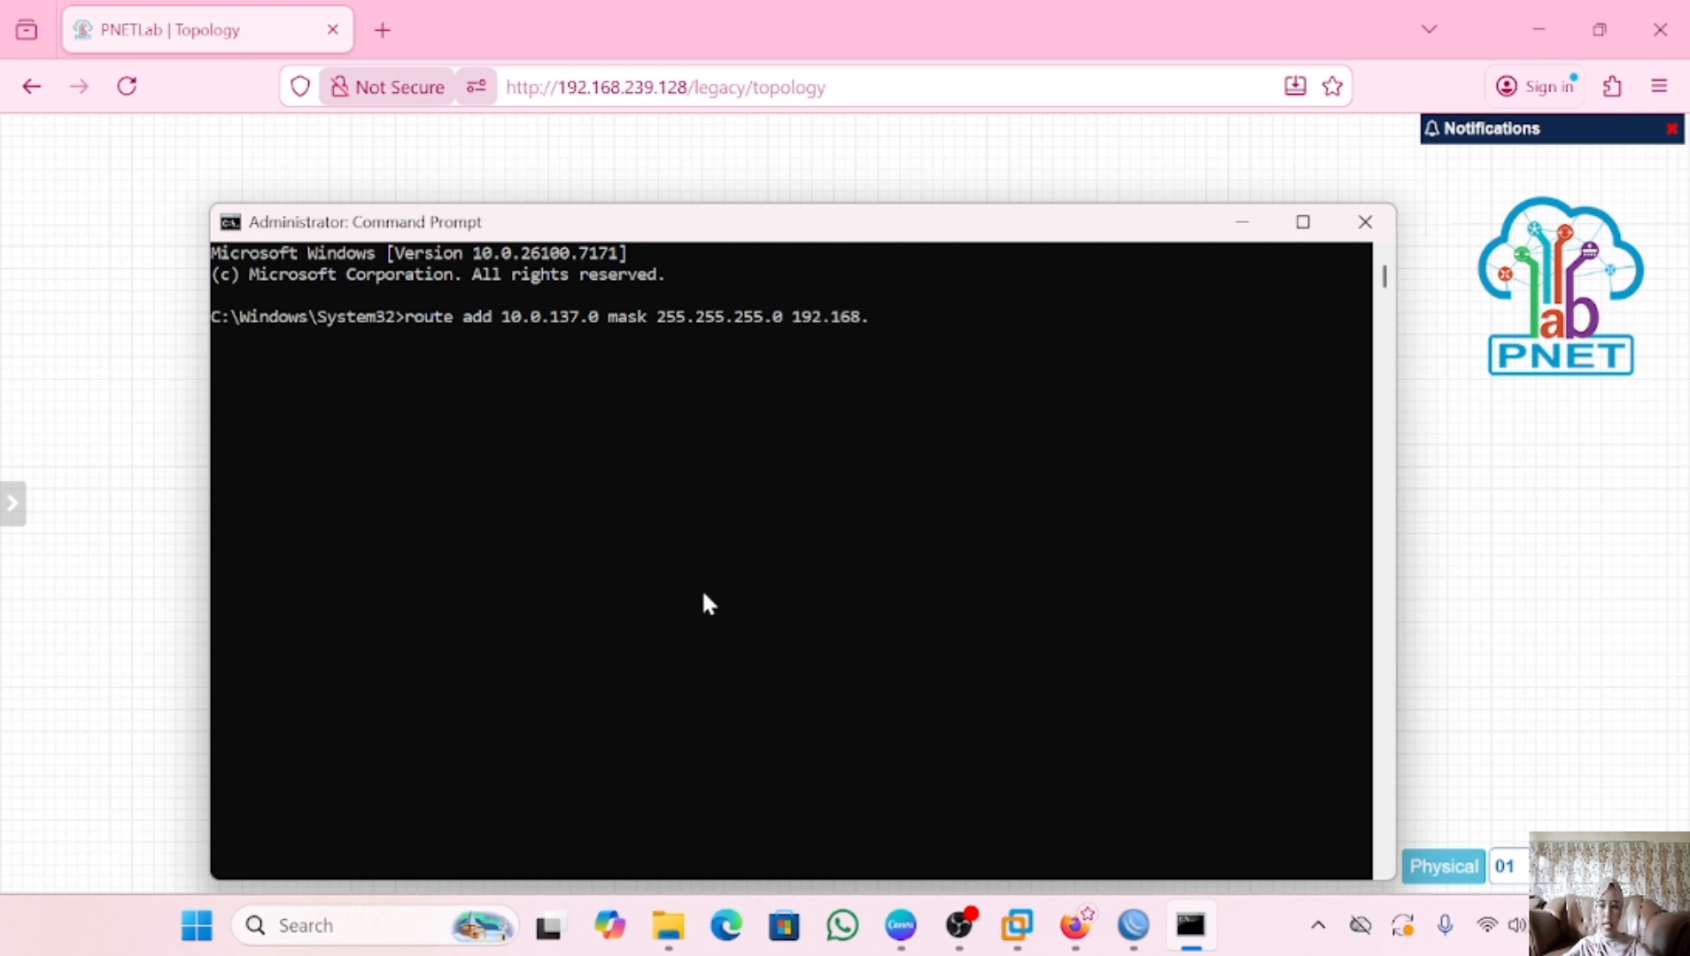
{"action": "type", "text": "239.128"}
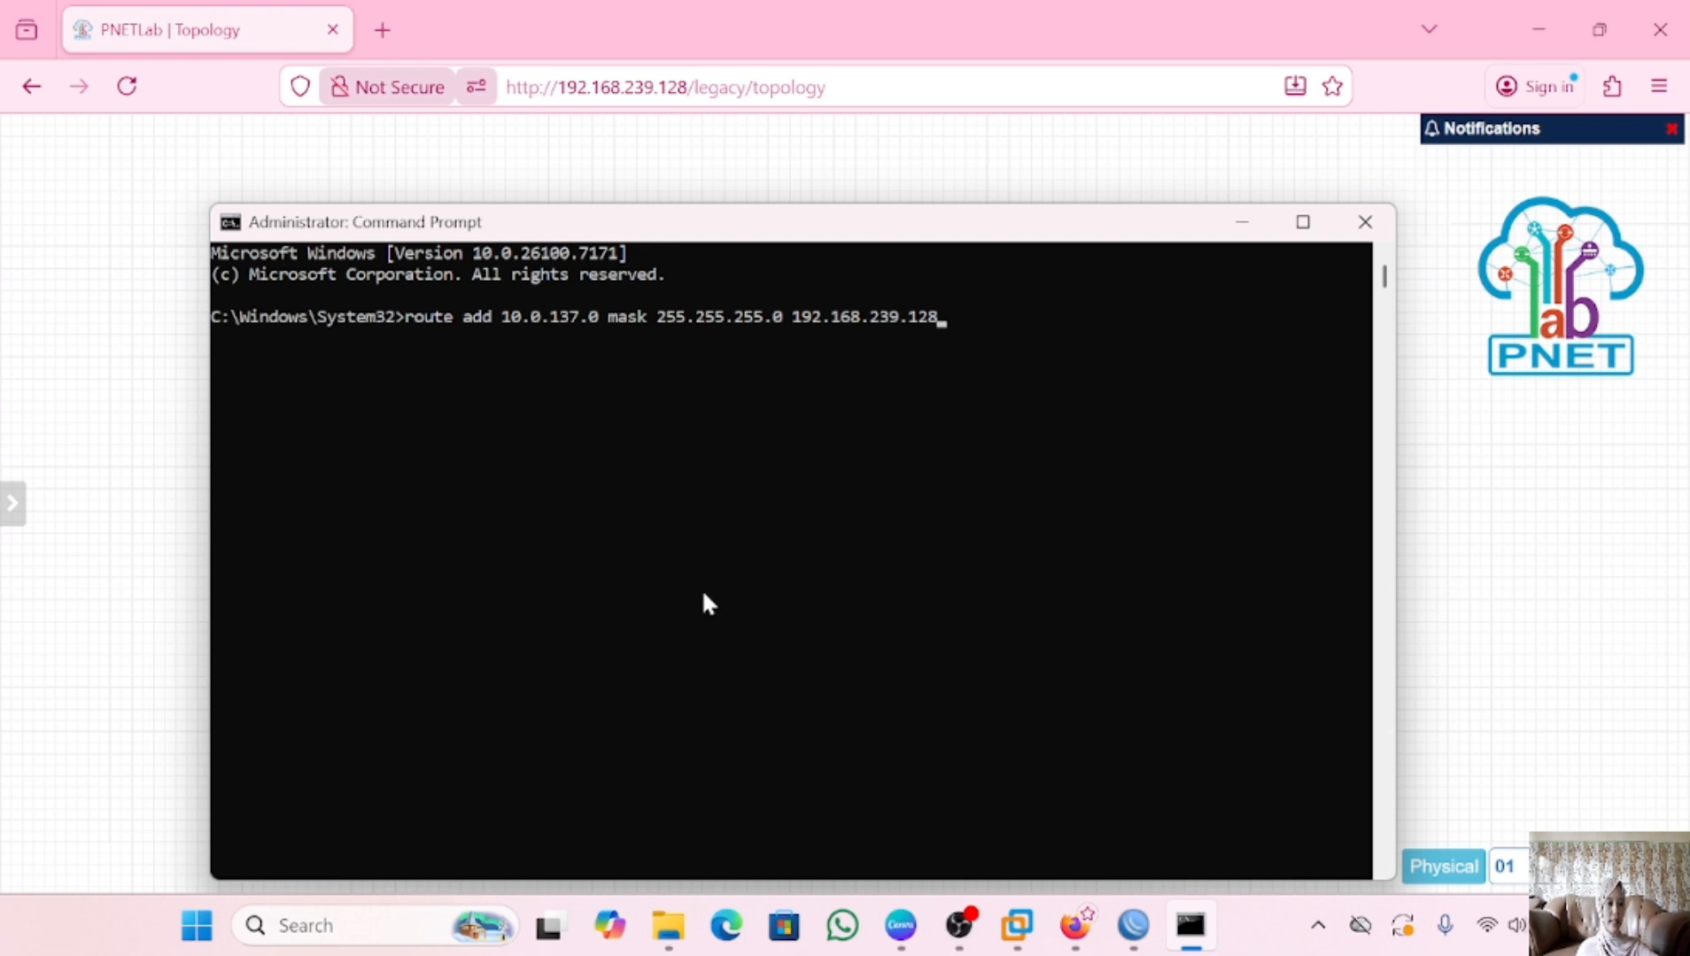
{"action": "key", "text": "Return"}
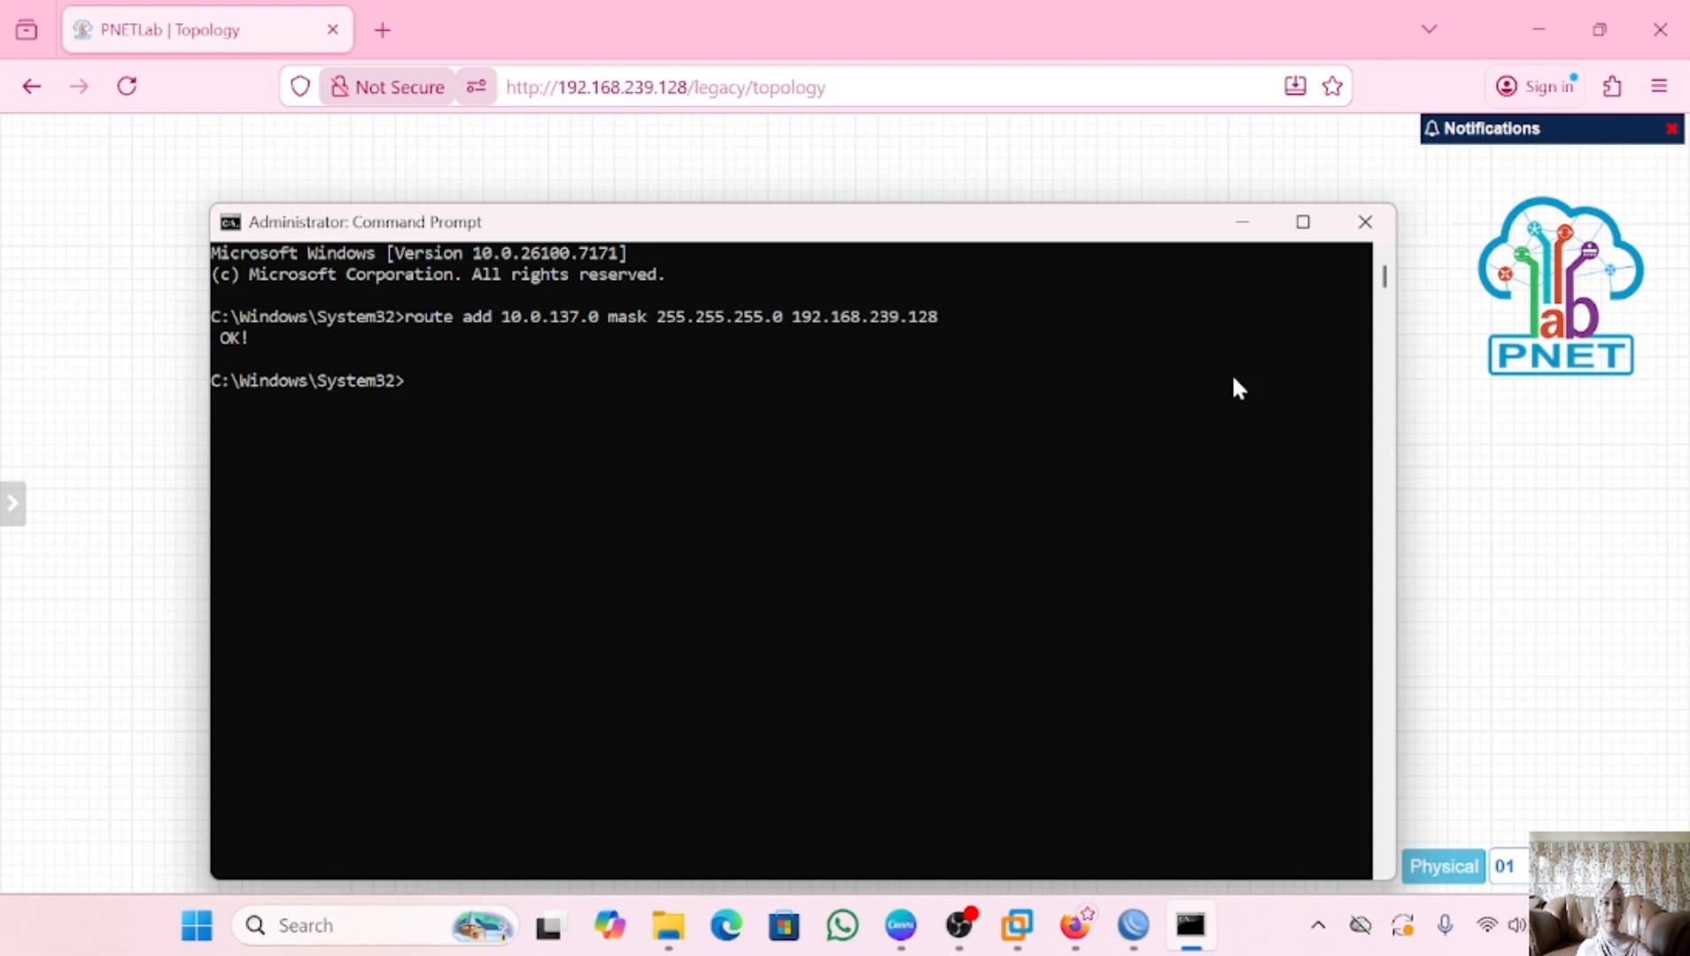
{"action": "left_click", "coordinate": [1242, 222]}
Start the r-hotspot router and switch consoles to HTML Console in the browser
{"action": "mouse_move", "coordinate": [584, 571]}
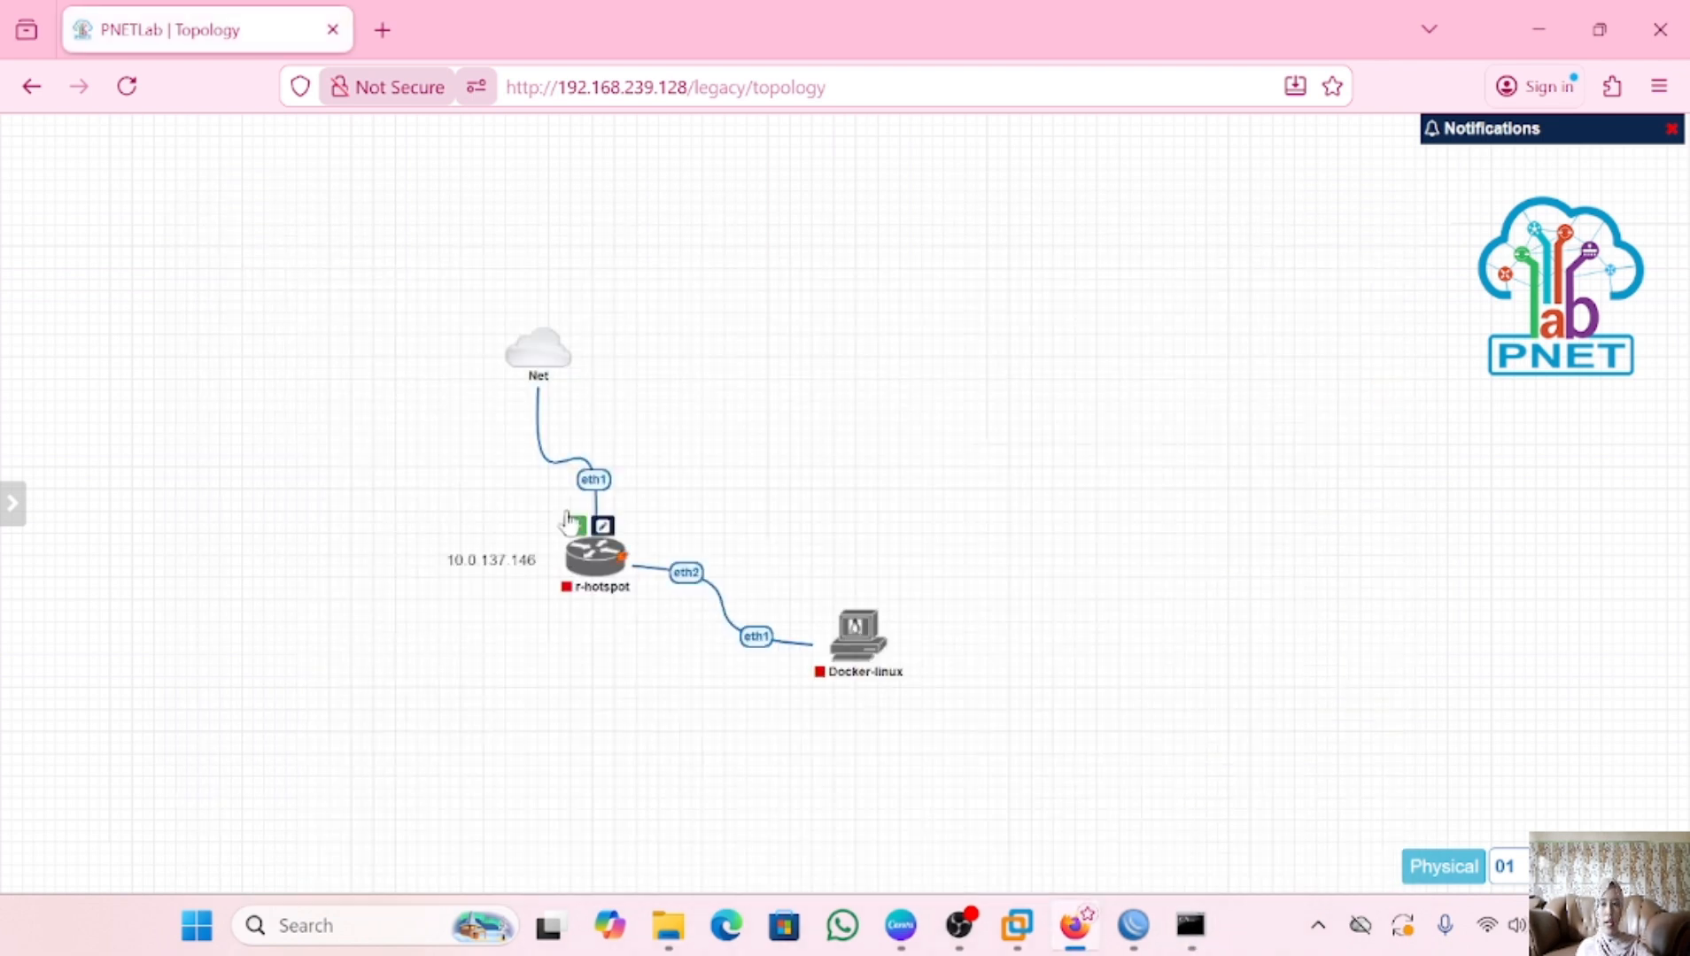
{"action": "left_click", "coordinate": [575, 526]}
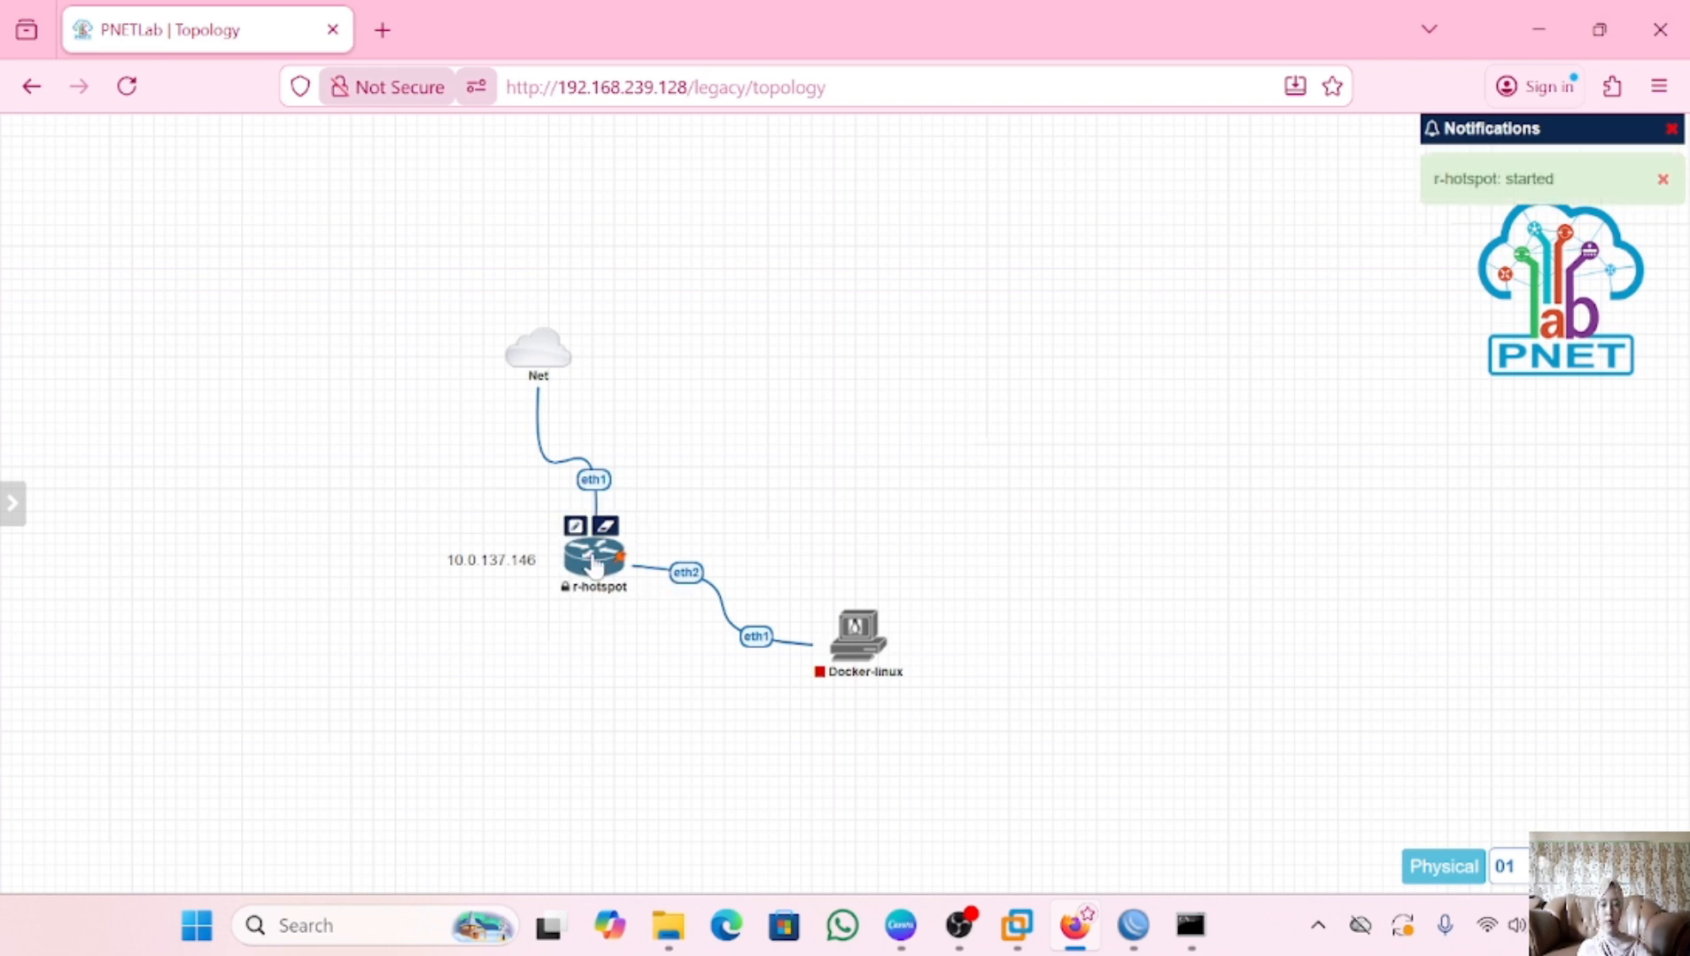
{"action": "mouse_move", "coordinate": [110, 527]}
{"action": "scroll", "coordinate": [108, 532], "scroll_direction": "down", "scroll_amount": 3}
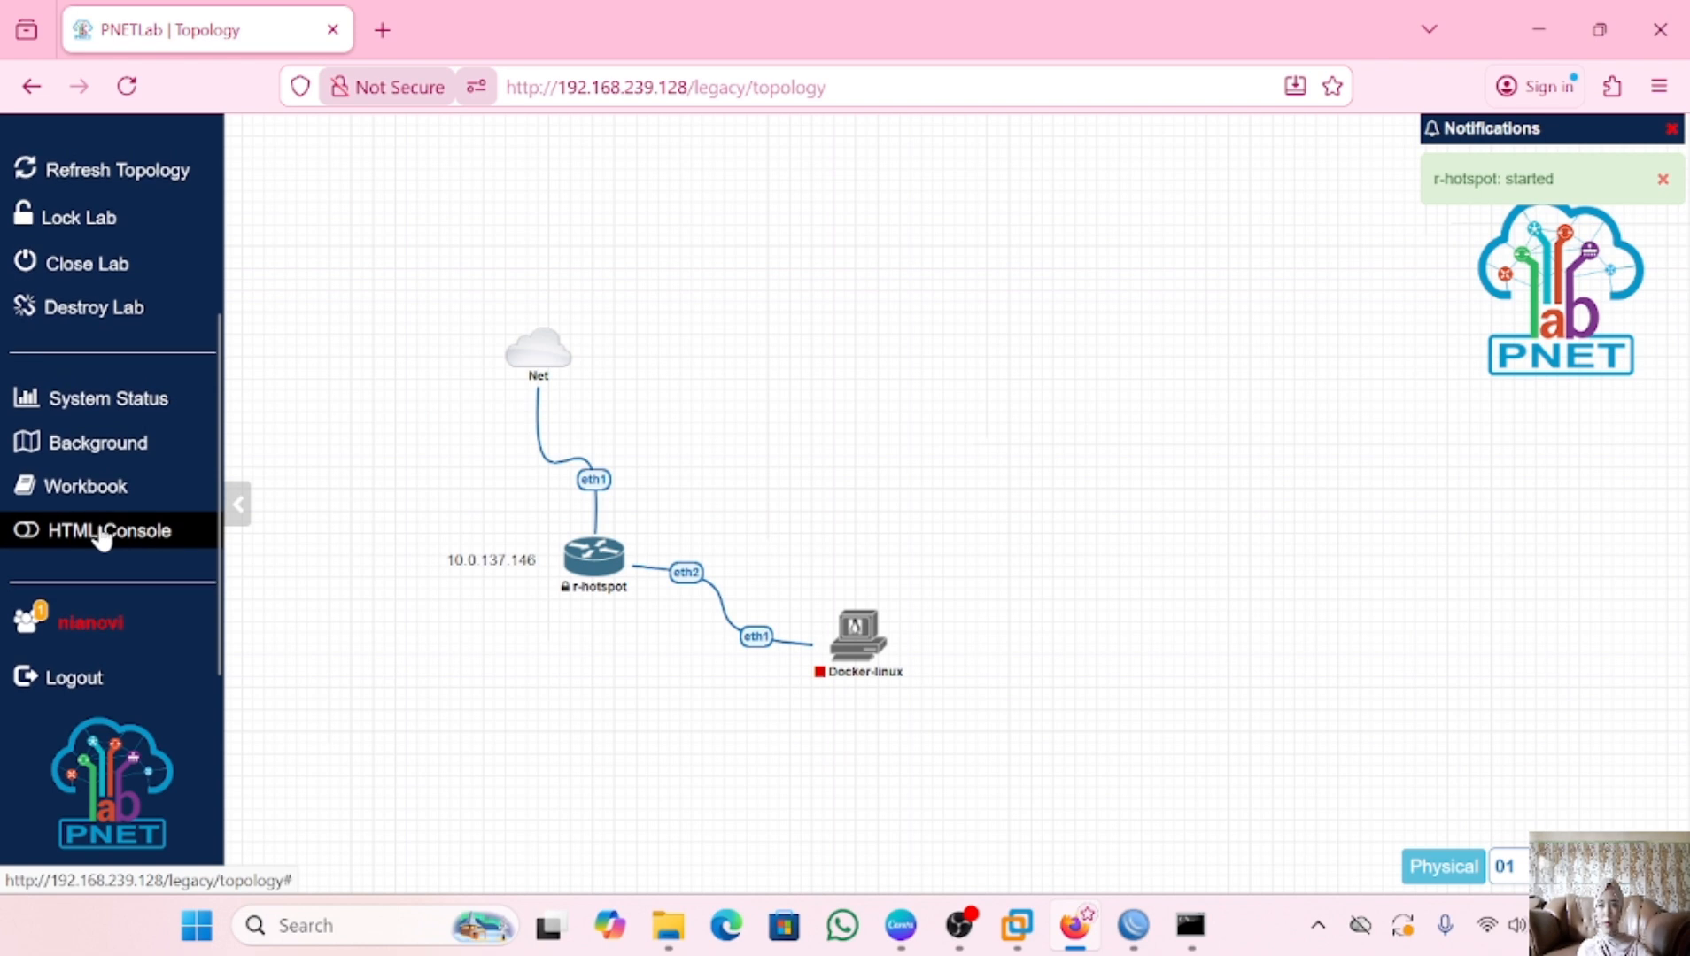
{"action": "left_click", "coordinate": [102, 532]}
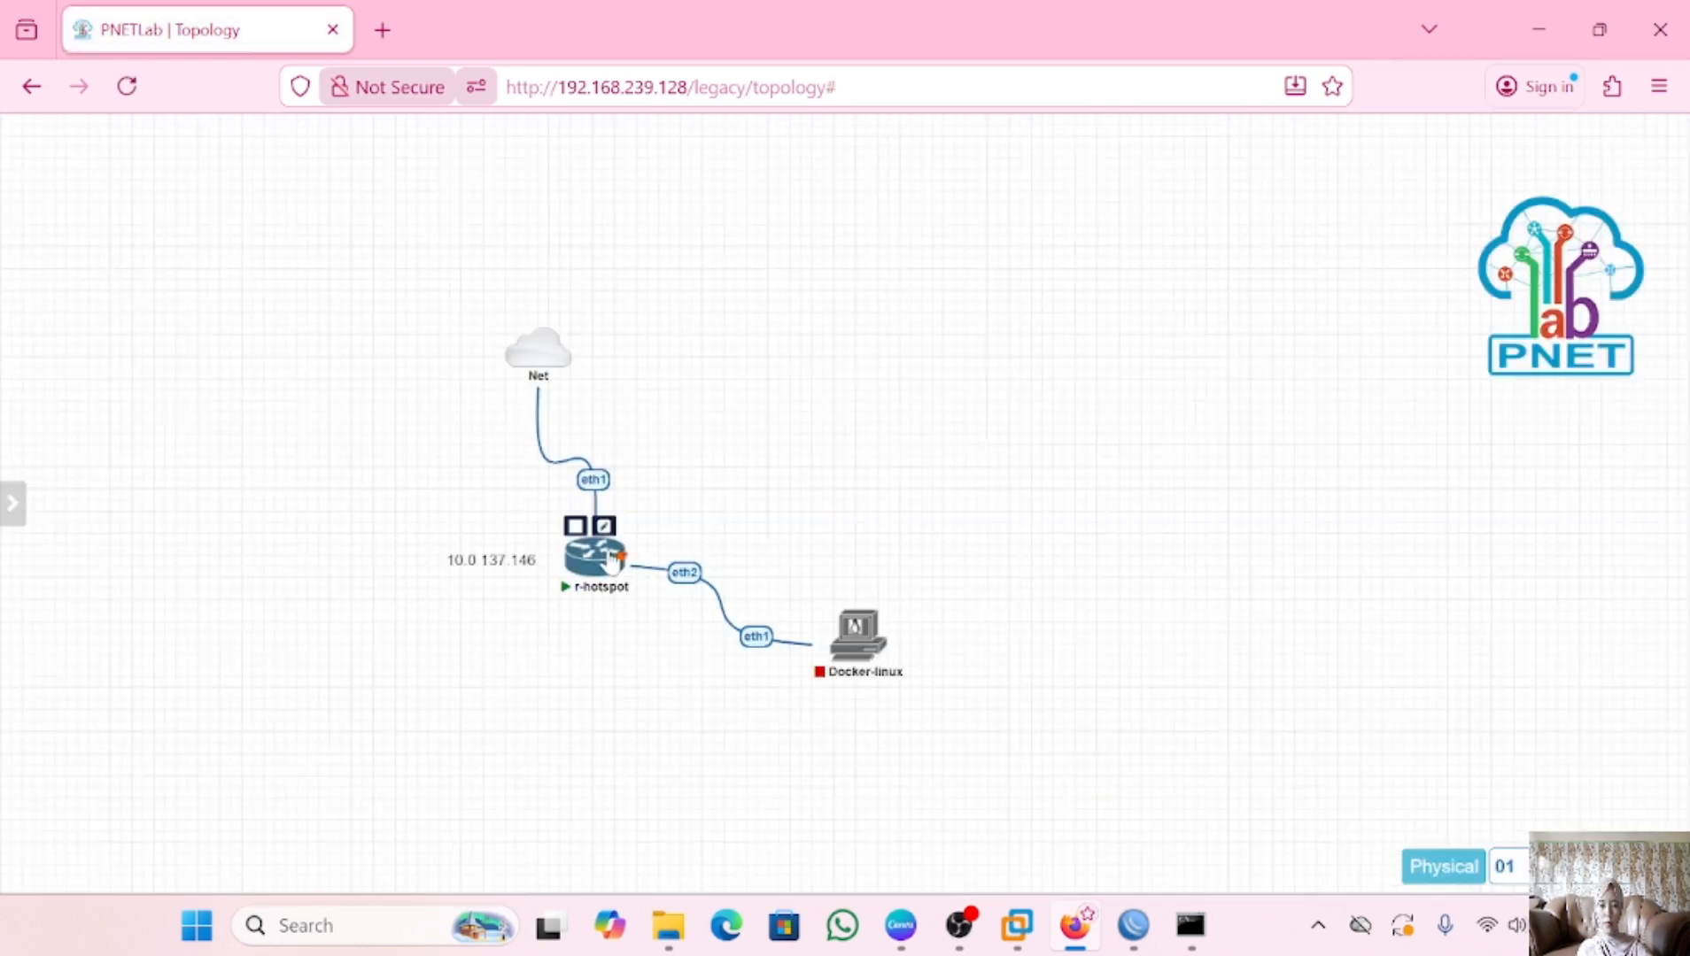
In r-hotspot's console tab, run 'ip address print', showing 10.0.137.111/24 on ether1
{"action": "left_click", "coordinate": [612, 558]}
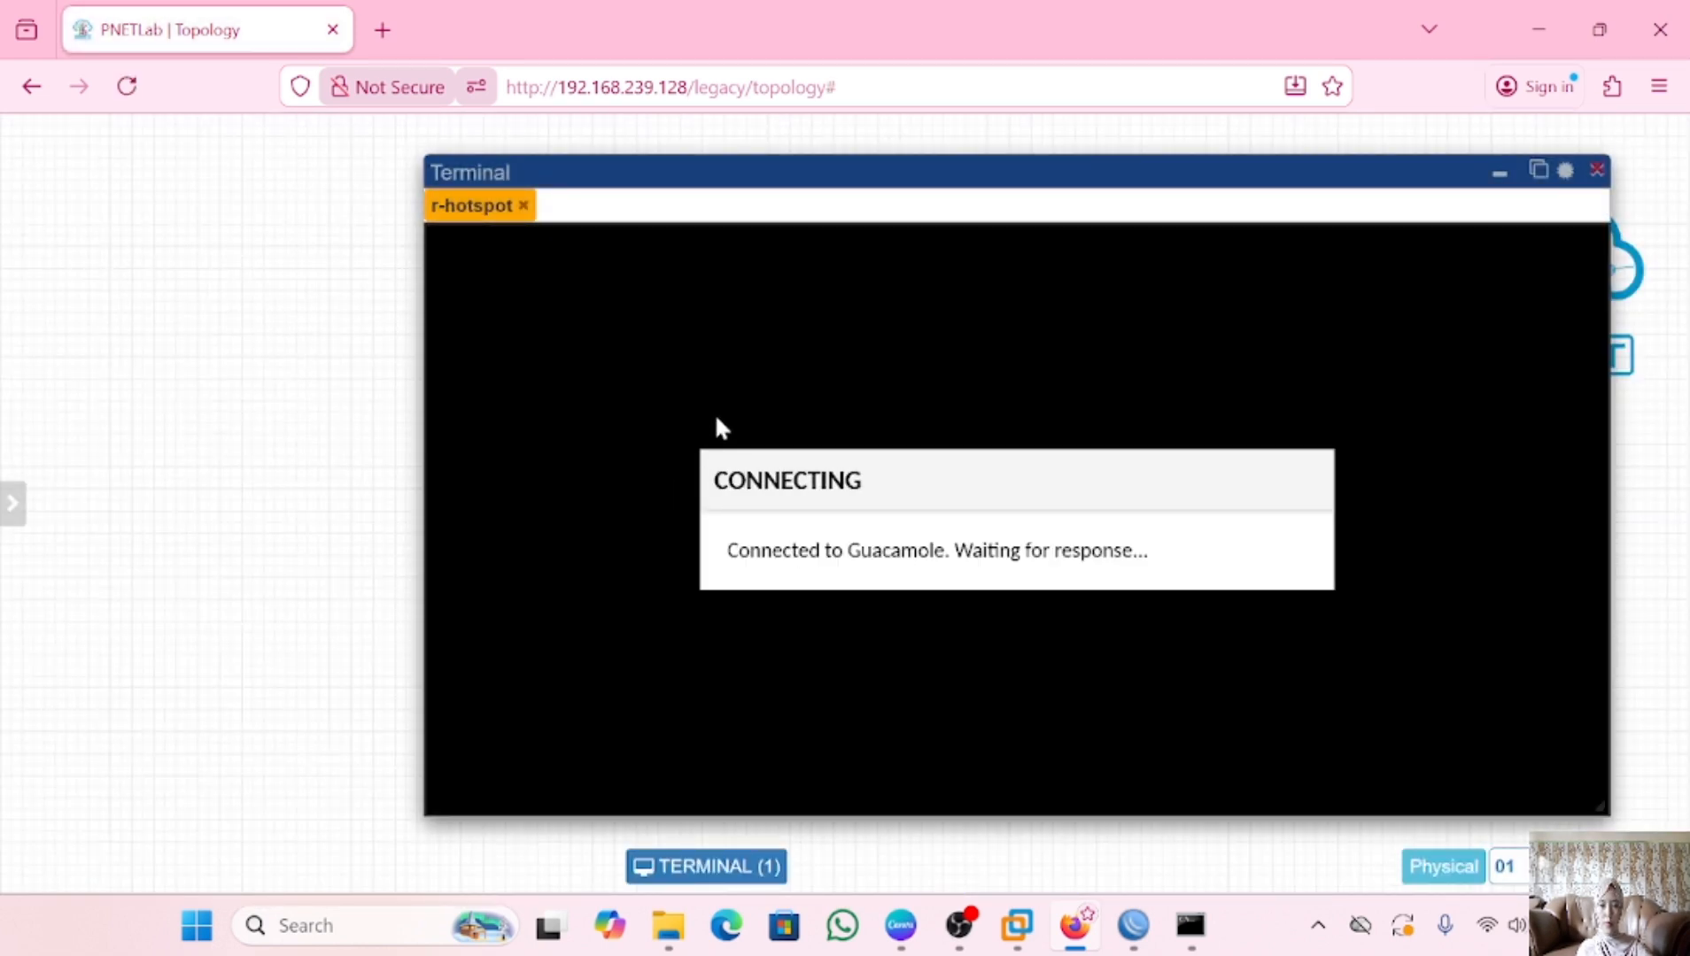
{"action": "left_click", "coordinate": [1538, 170]}
{"action": "type", "text": "ip address"}
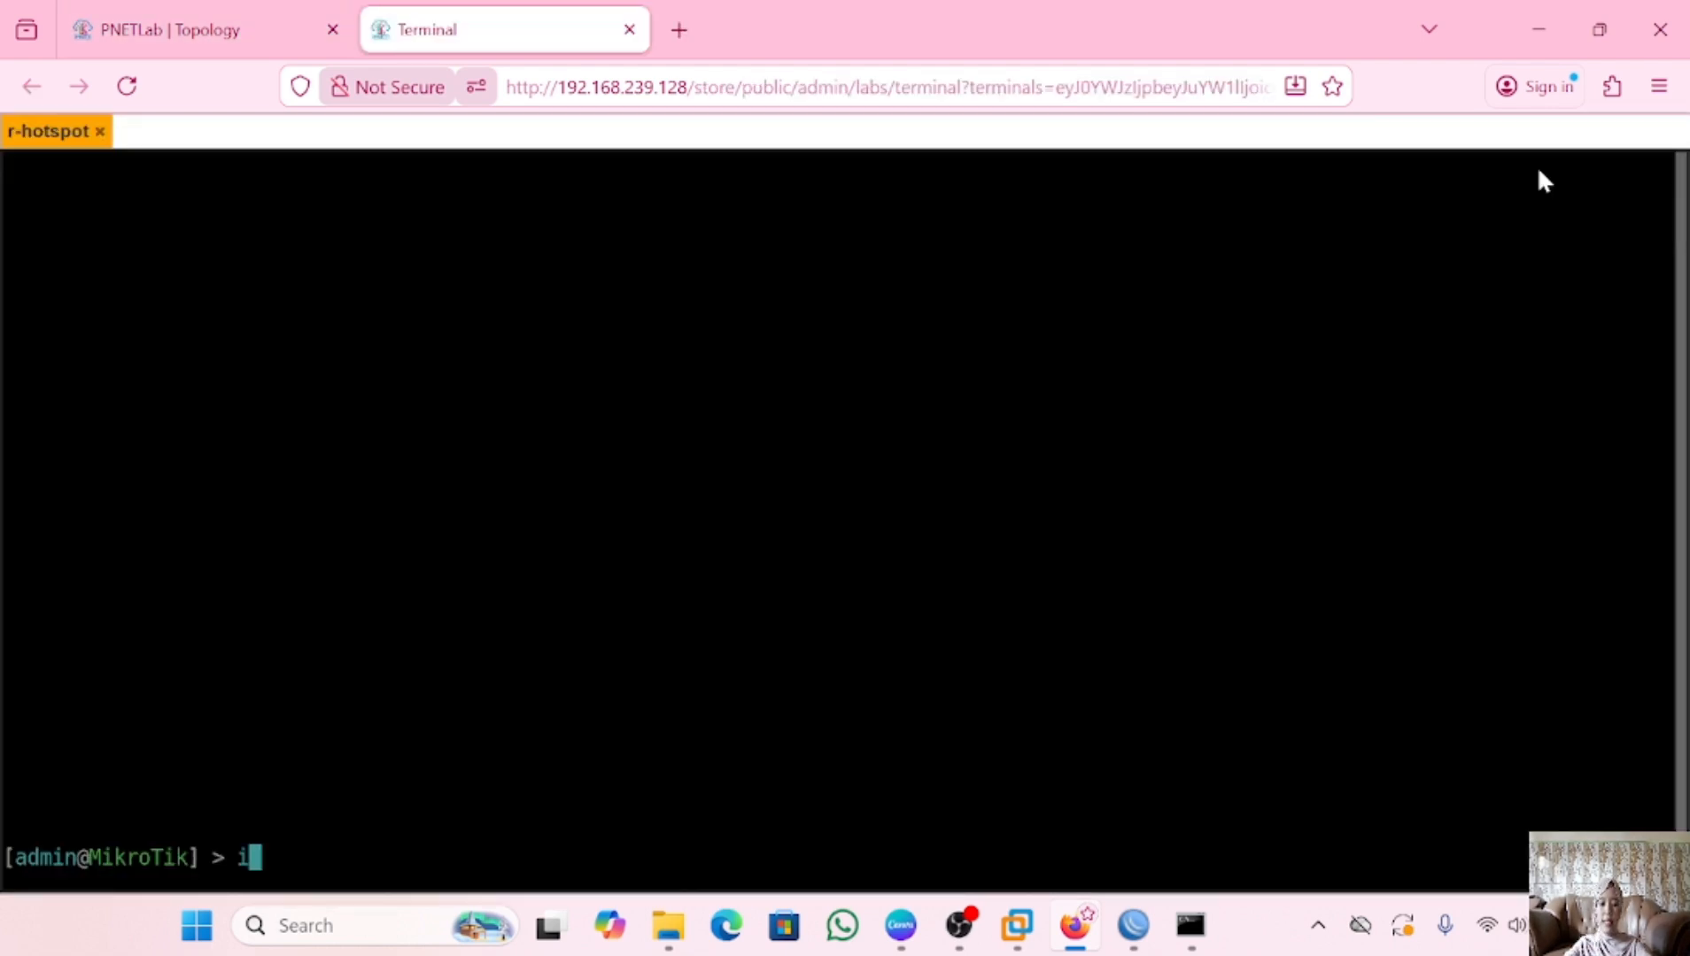
{"action": "type", "text": " print"}
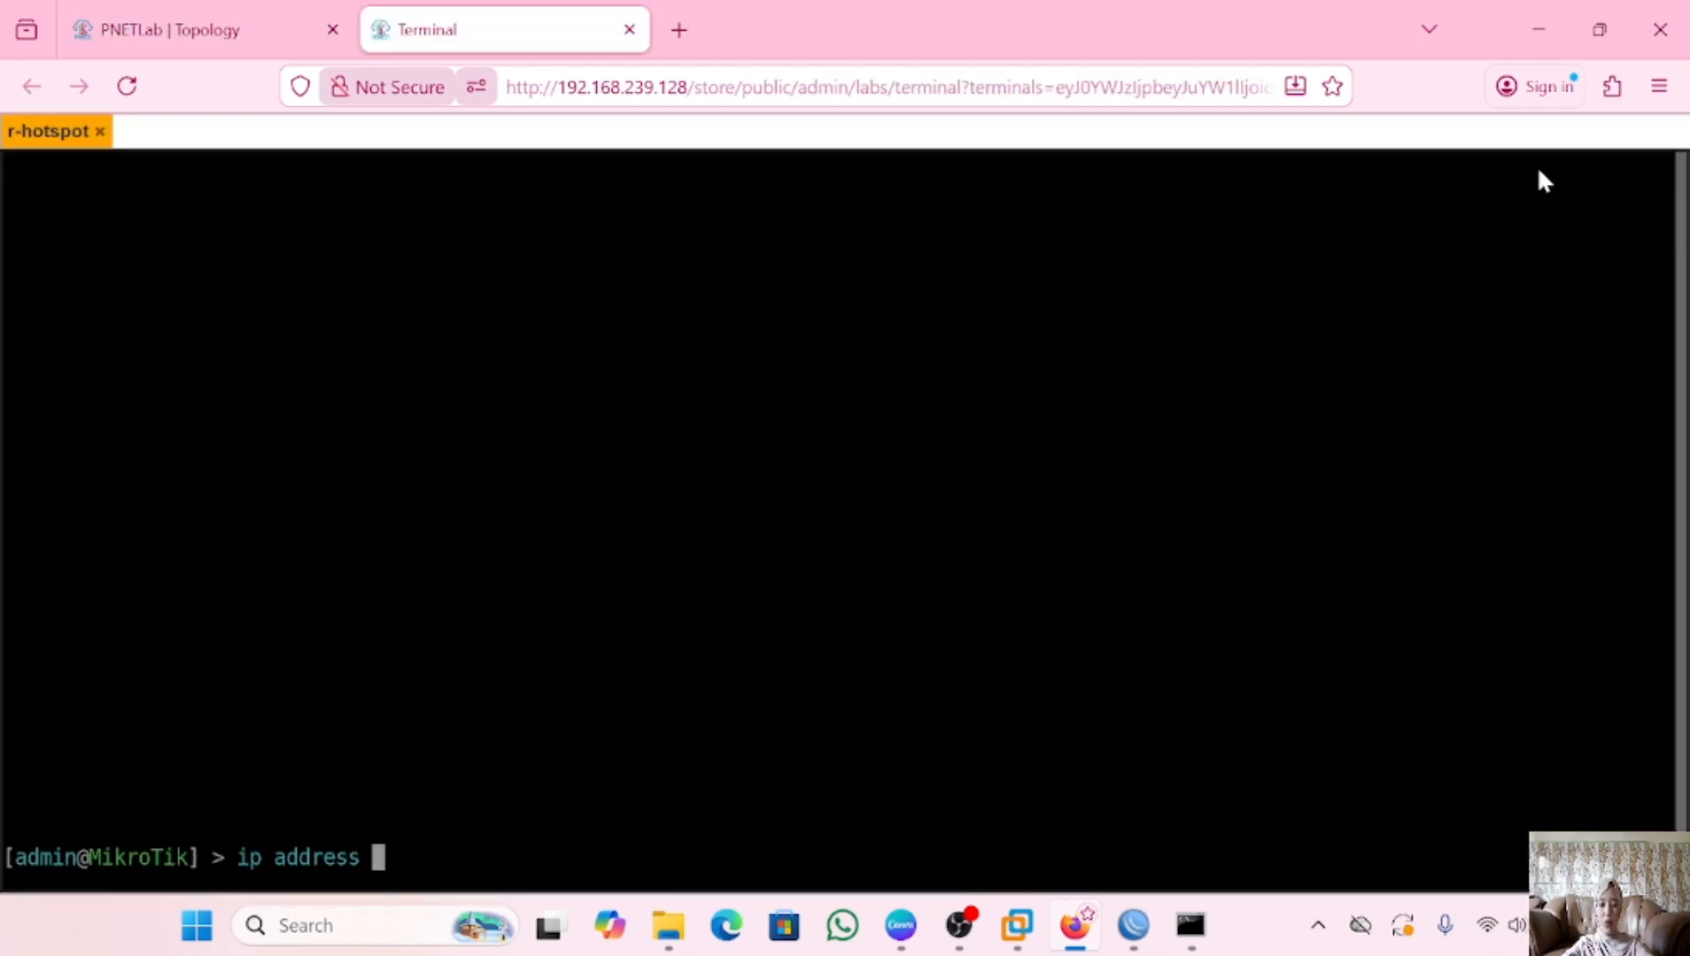
{"action": "key", "text": "Return"}
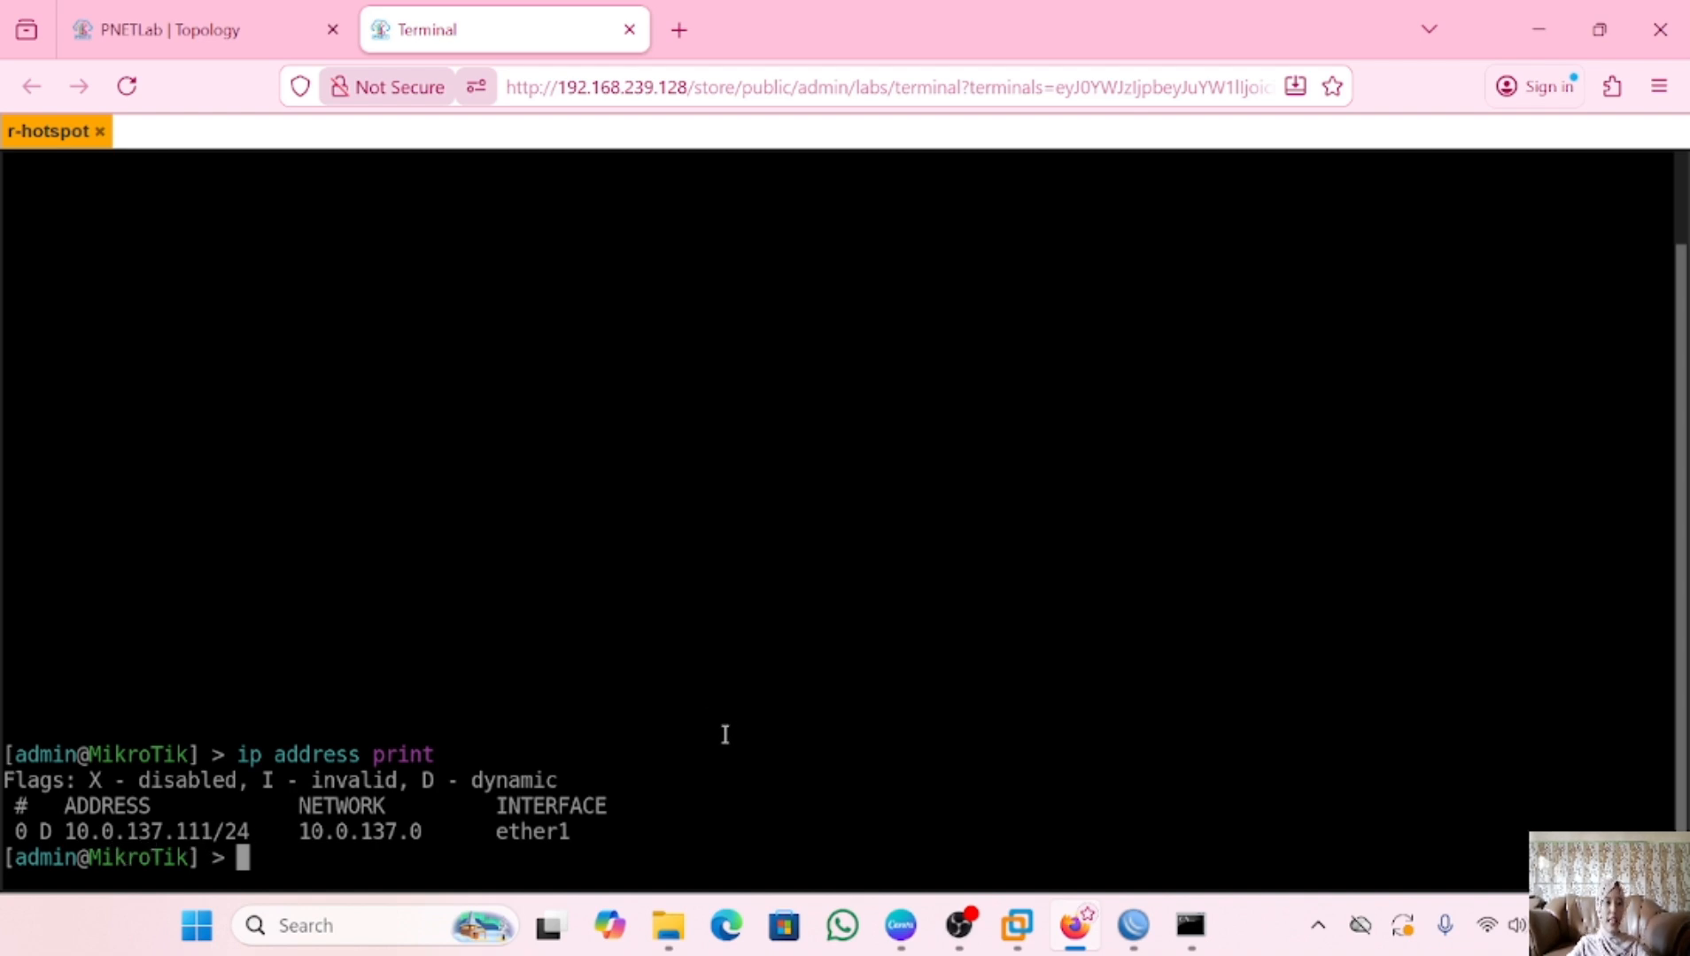
Connect WinBox to the router at 10.0.137.111 and skip the password change prompt
{"action": "left_click", "coordinate": [1134, 925]}
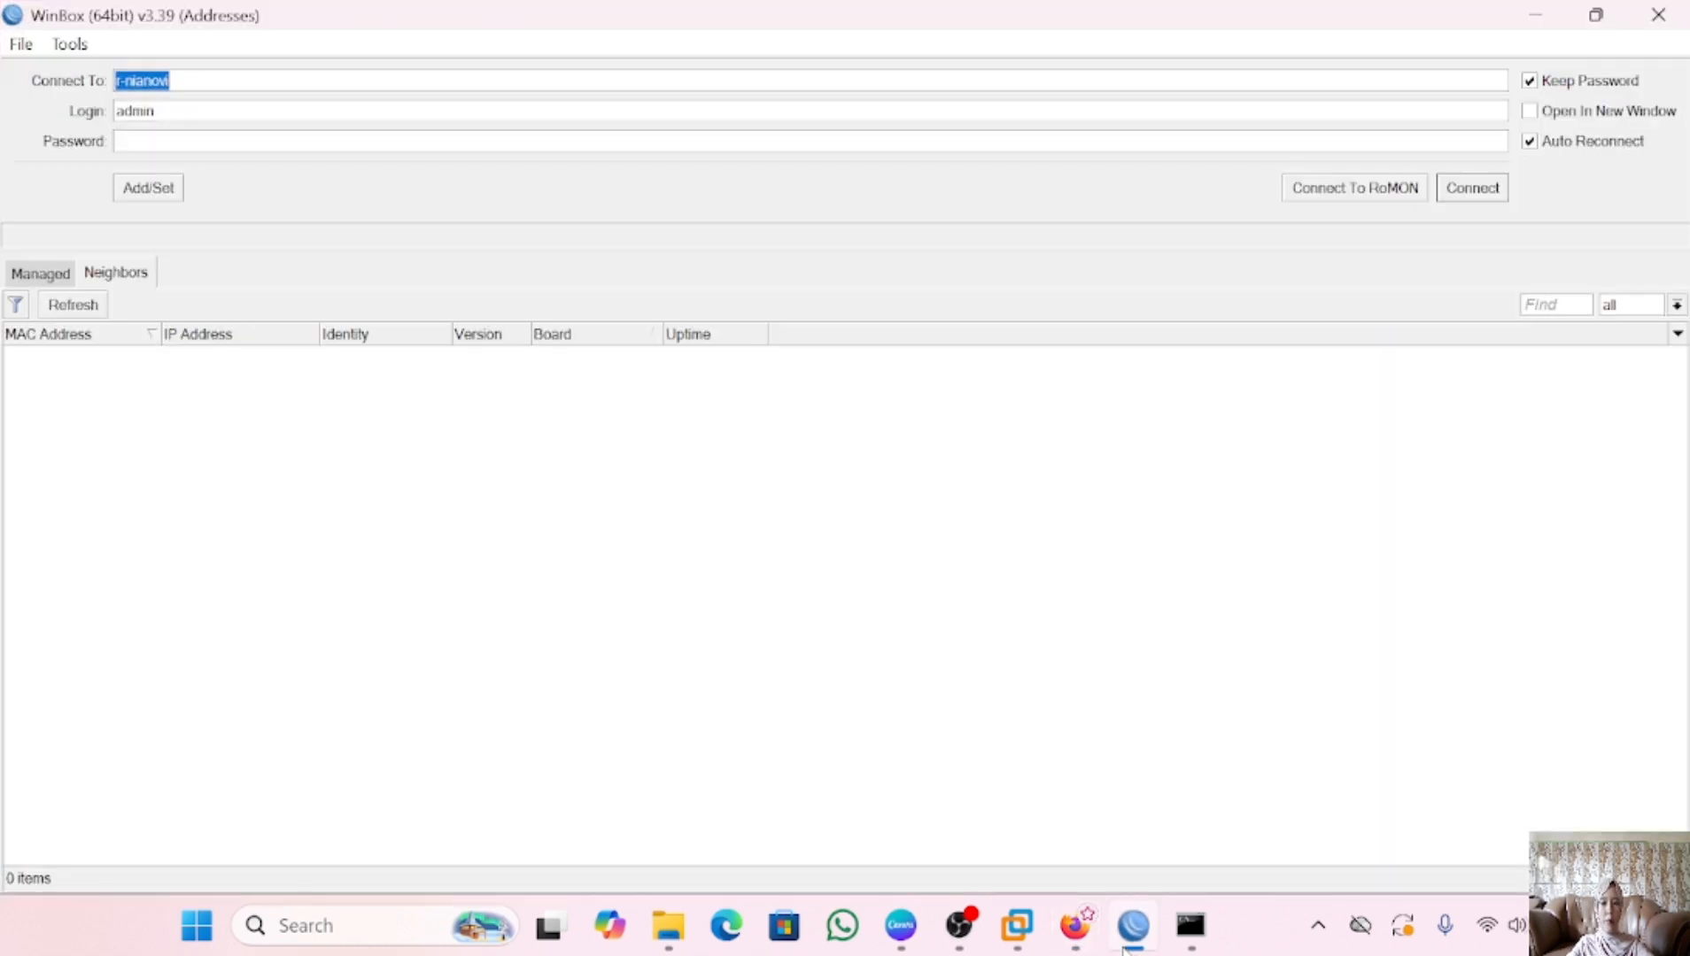
{"action": "key", "text": "BackSpace"}
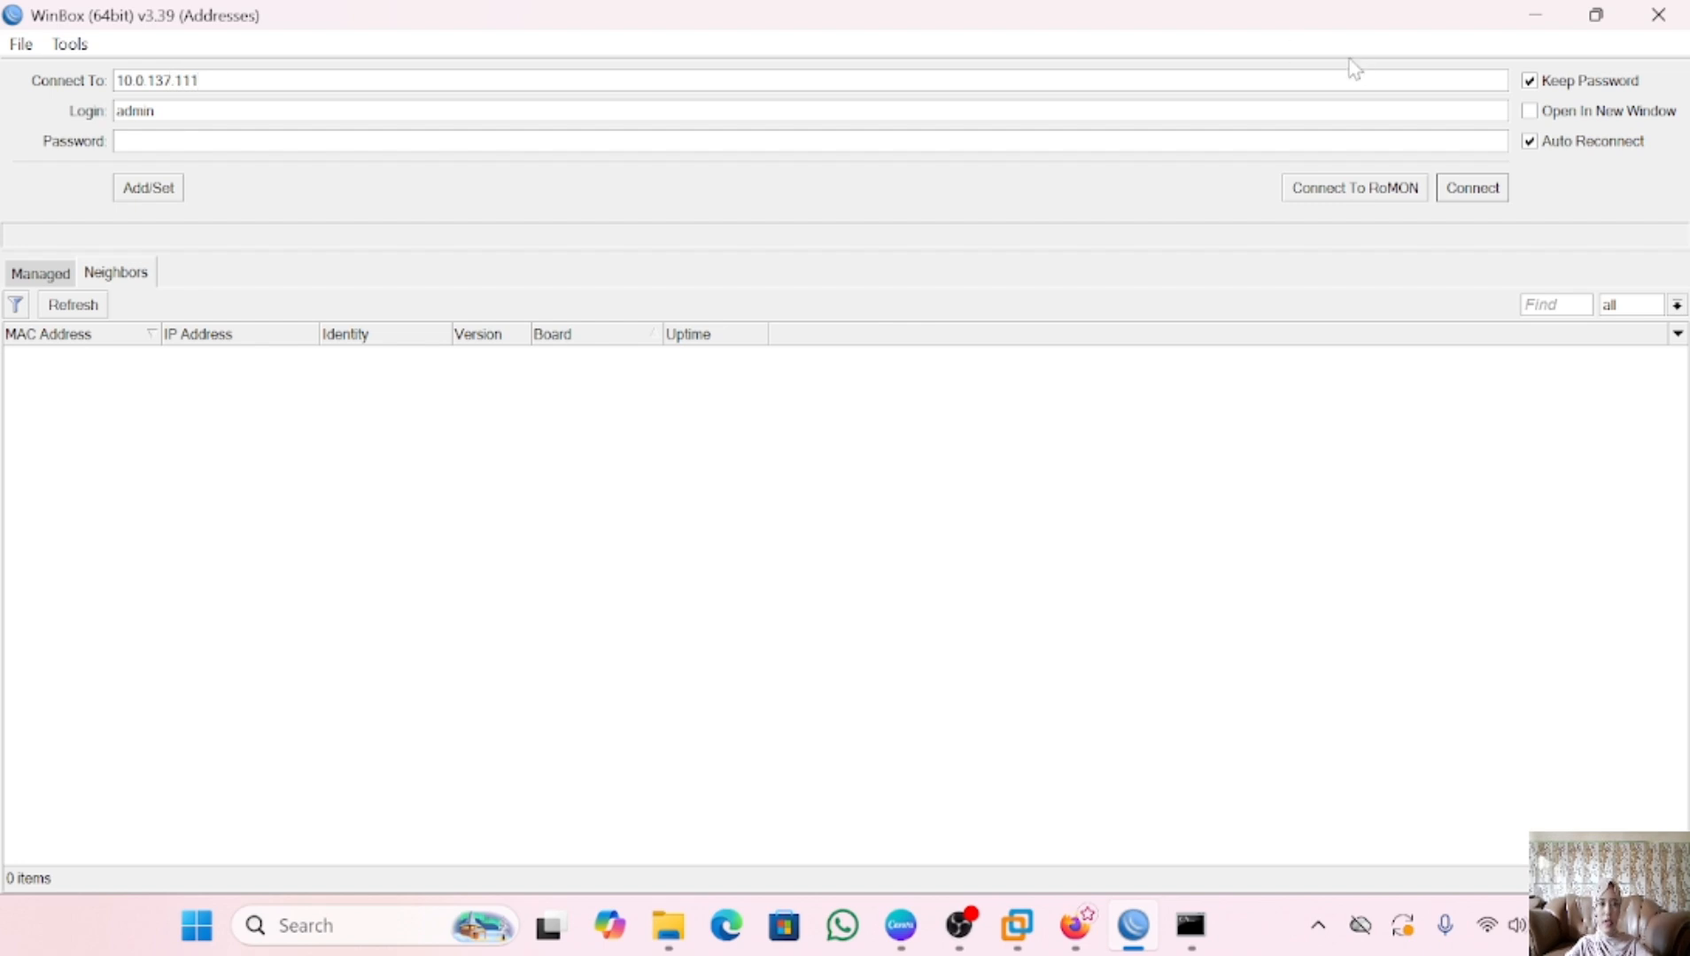
{"action": "left_click", "coordinate": [1467, 188]}
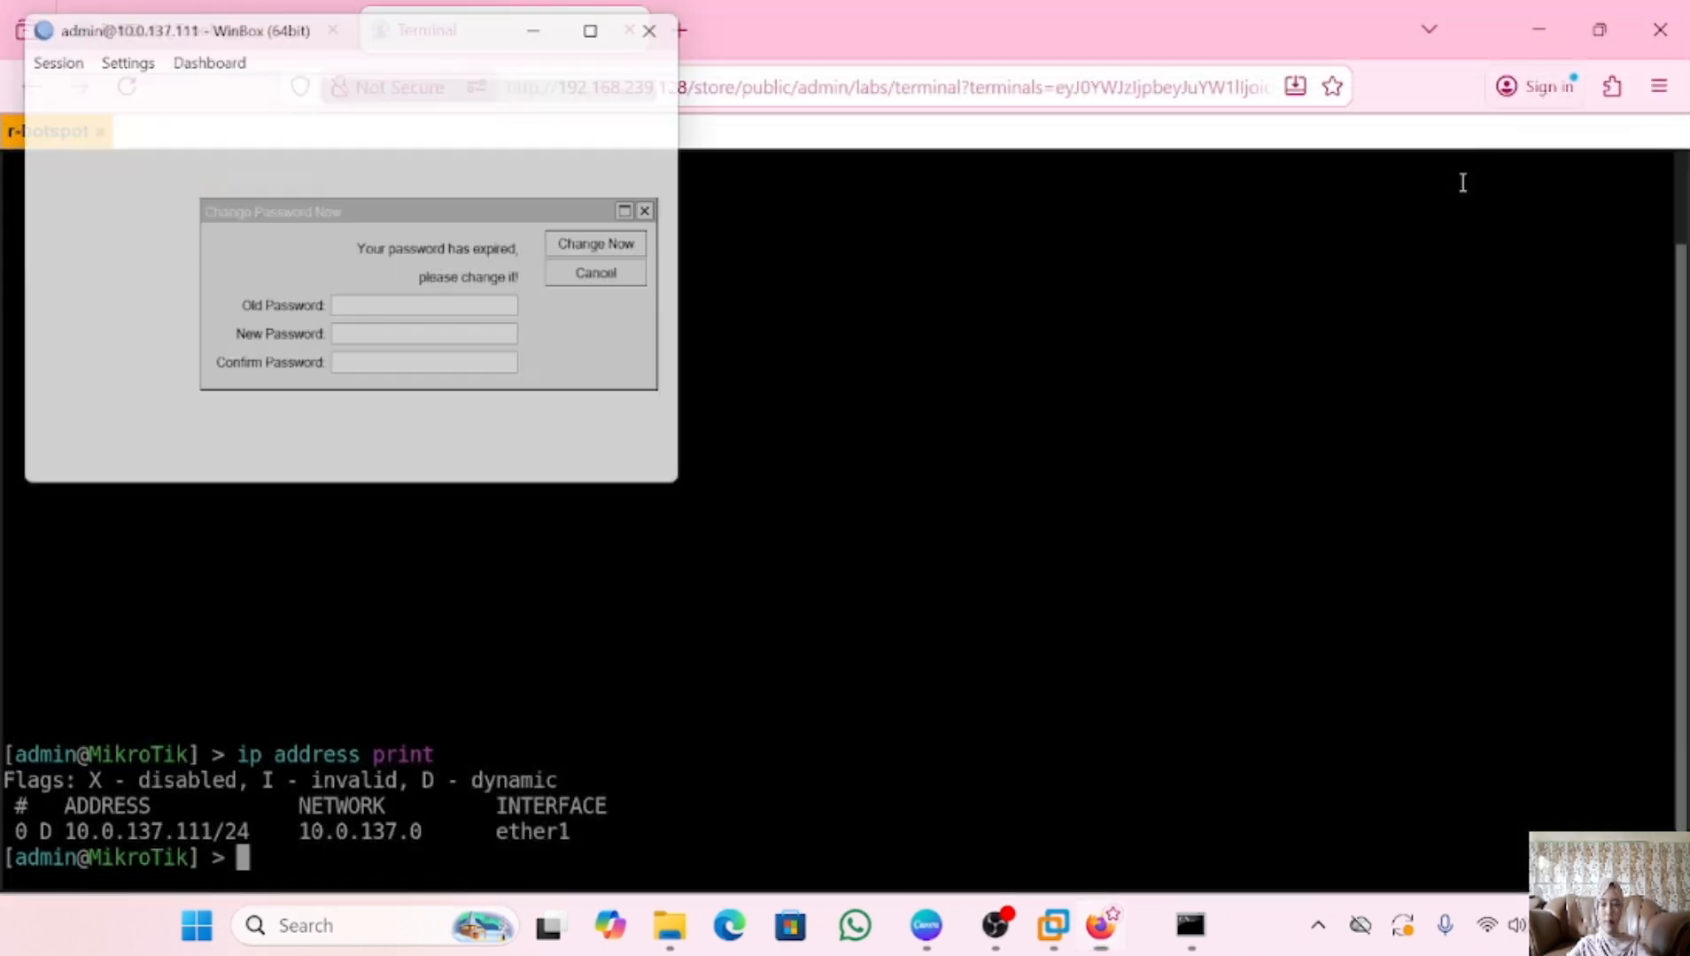
{"action": "left_click", "coordinate": [617, 22]}
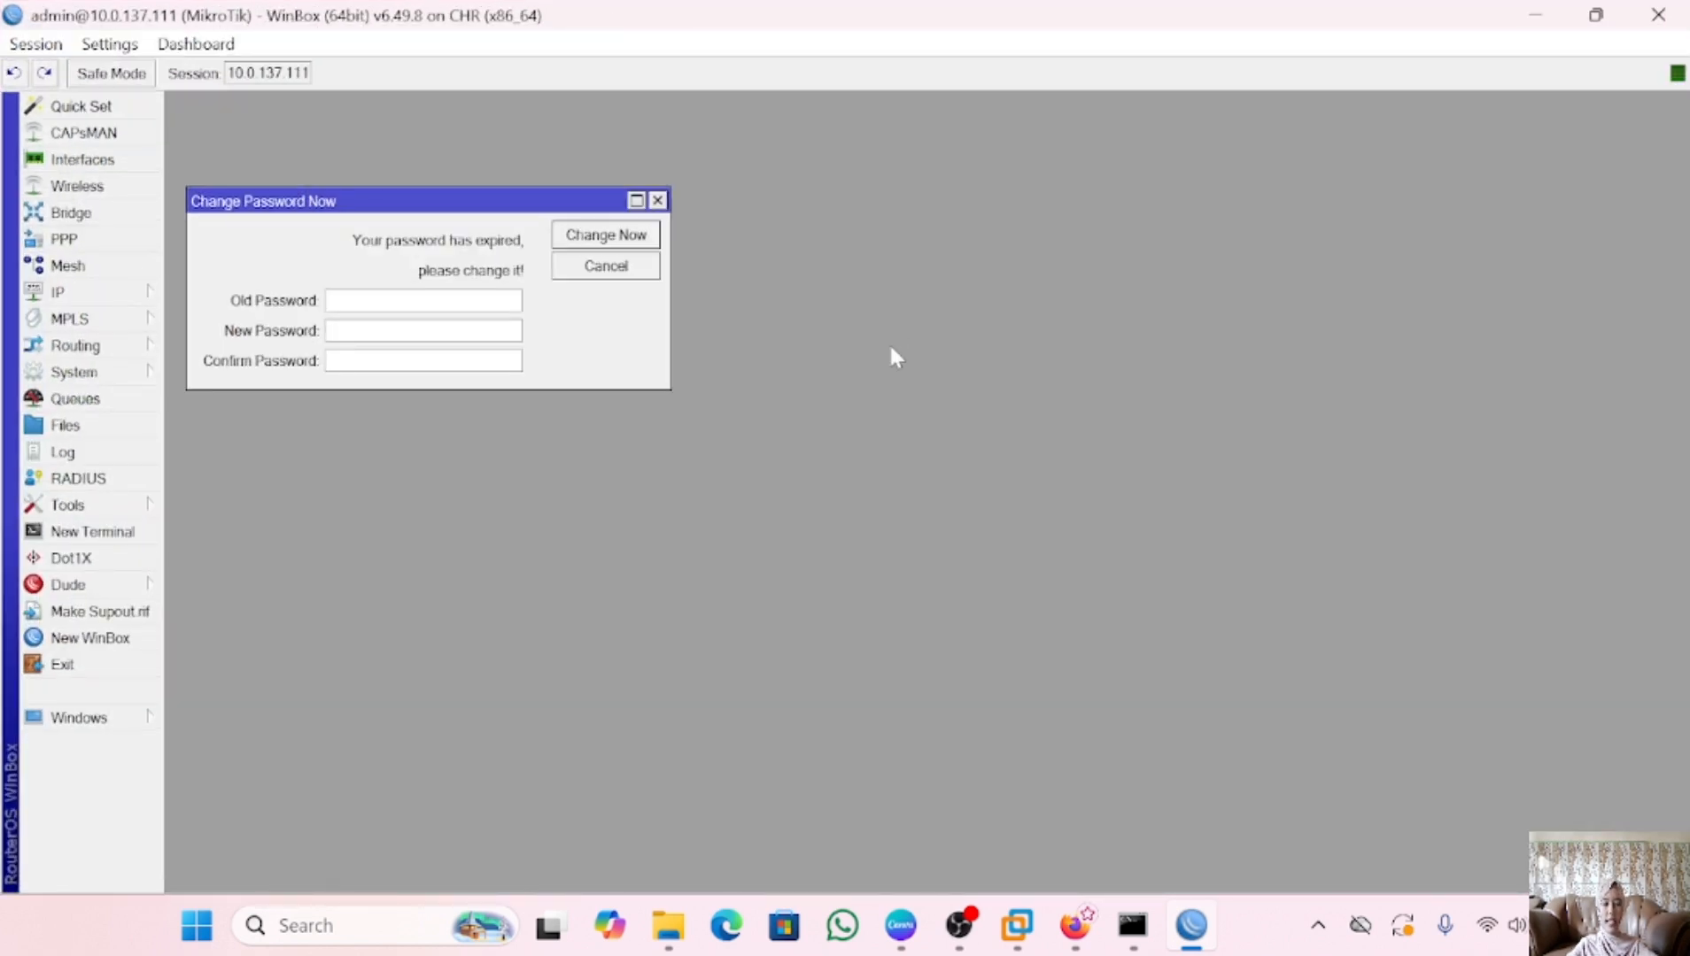
{"action": "left_click", "coordinate": [658, 200]}
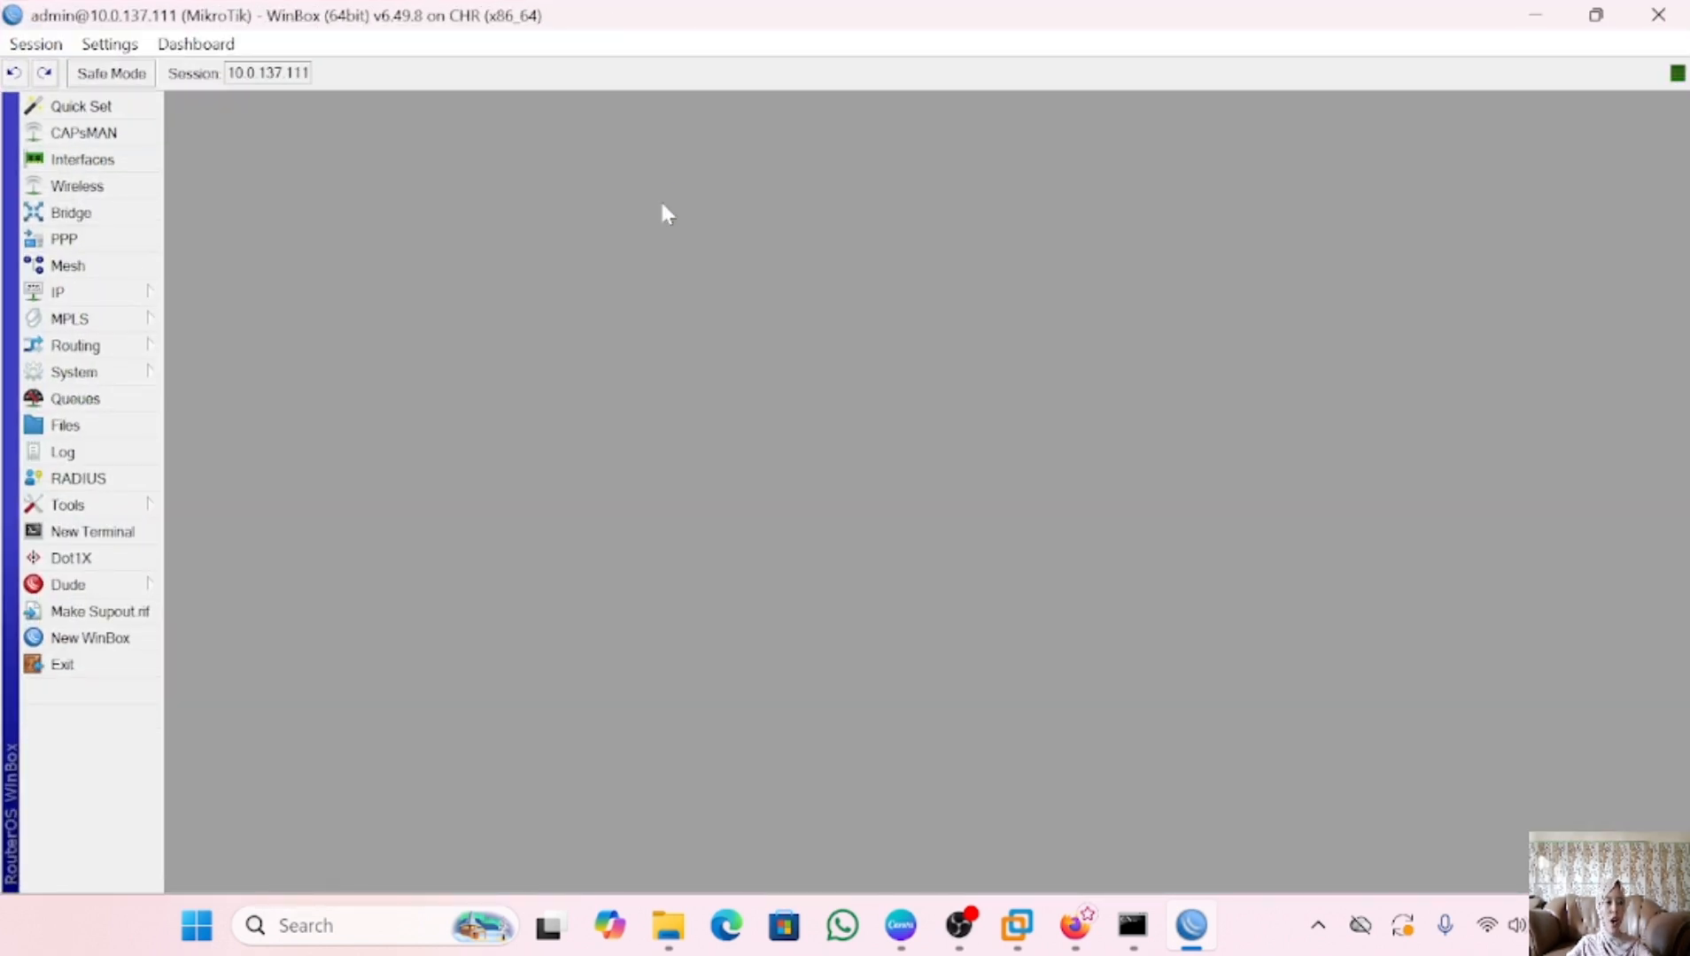
Change the router's system identity from MikroTik to r-hotspot
{"action": "left_click", "coordinate": [89, 374]}
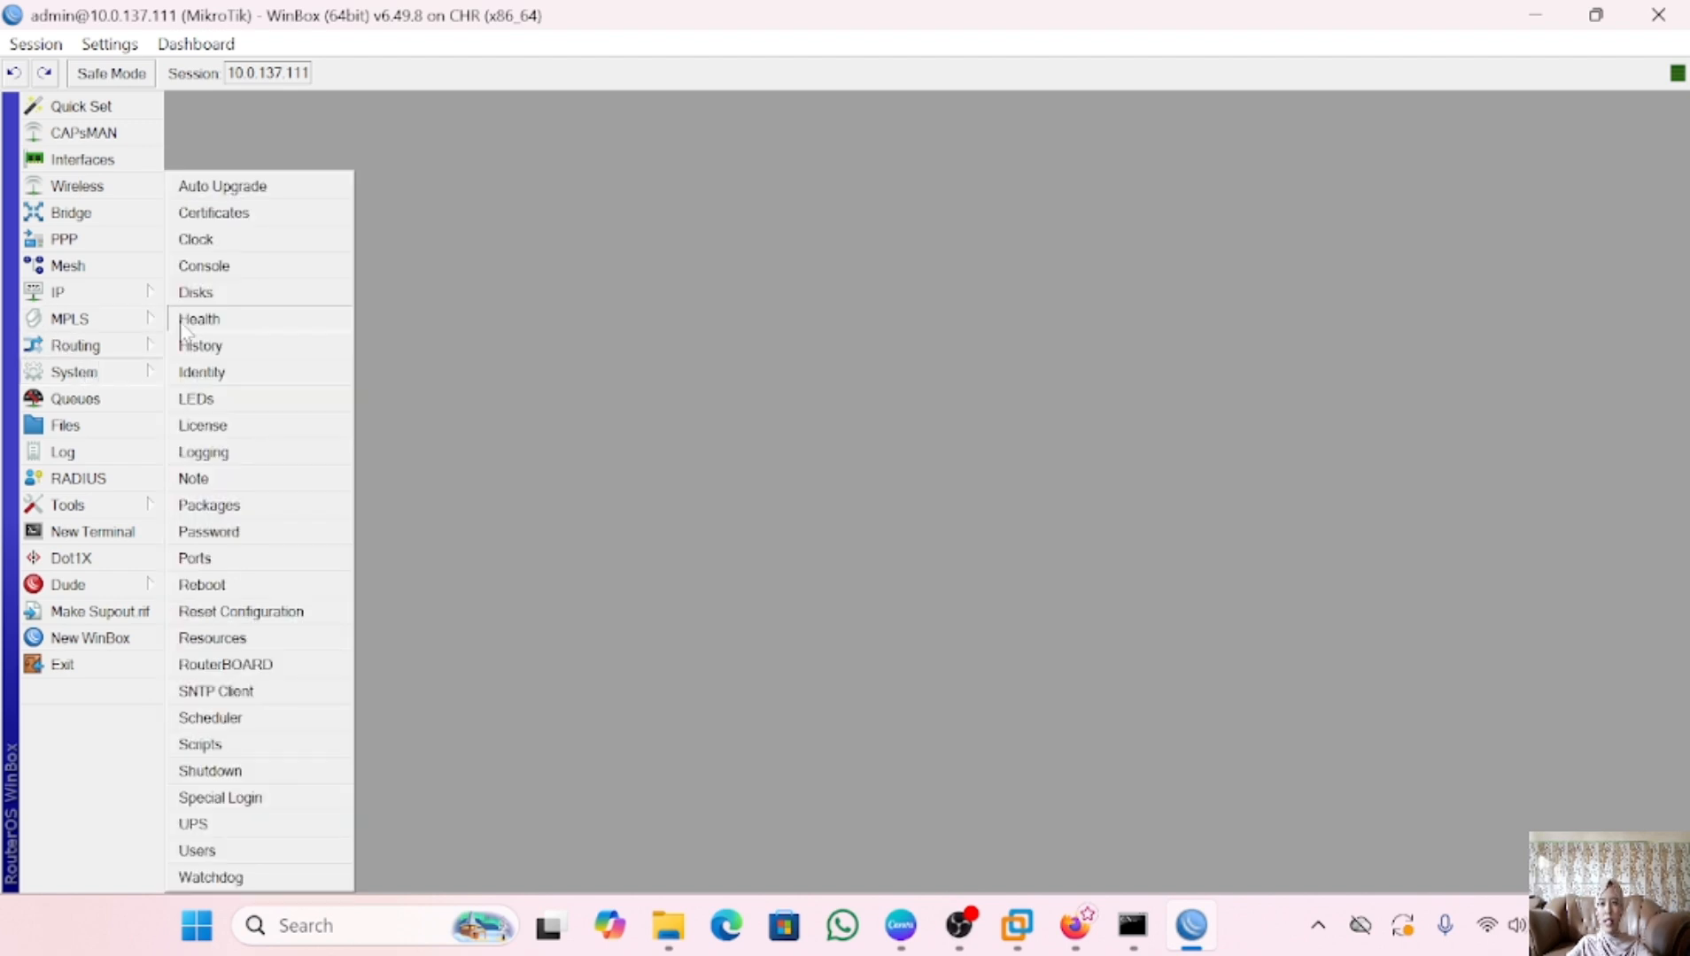
{"action": "left_click", "coordinate": [201, 372]}
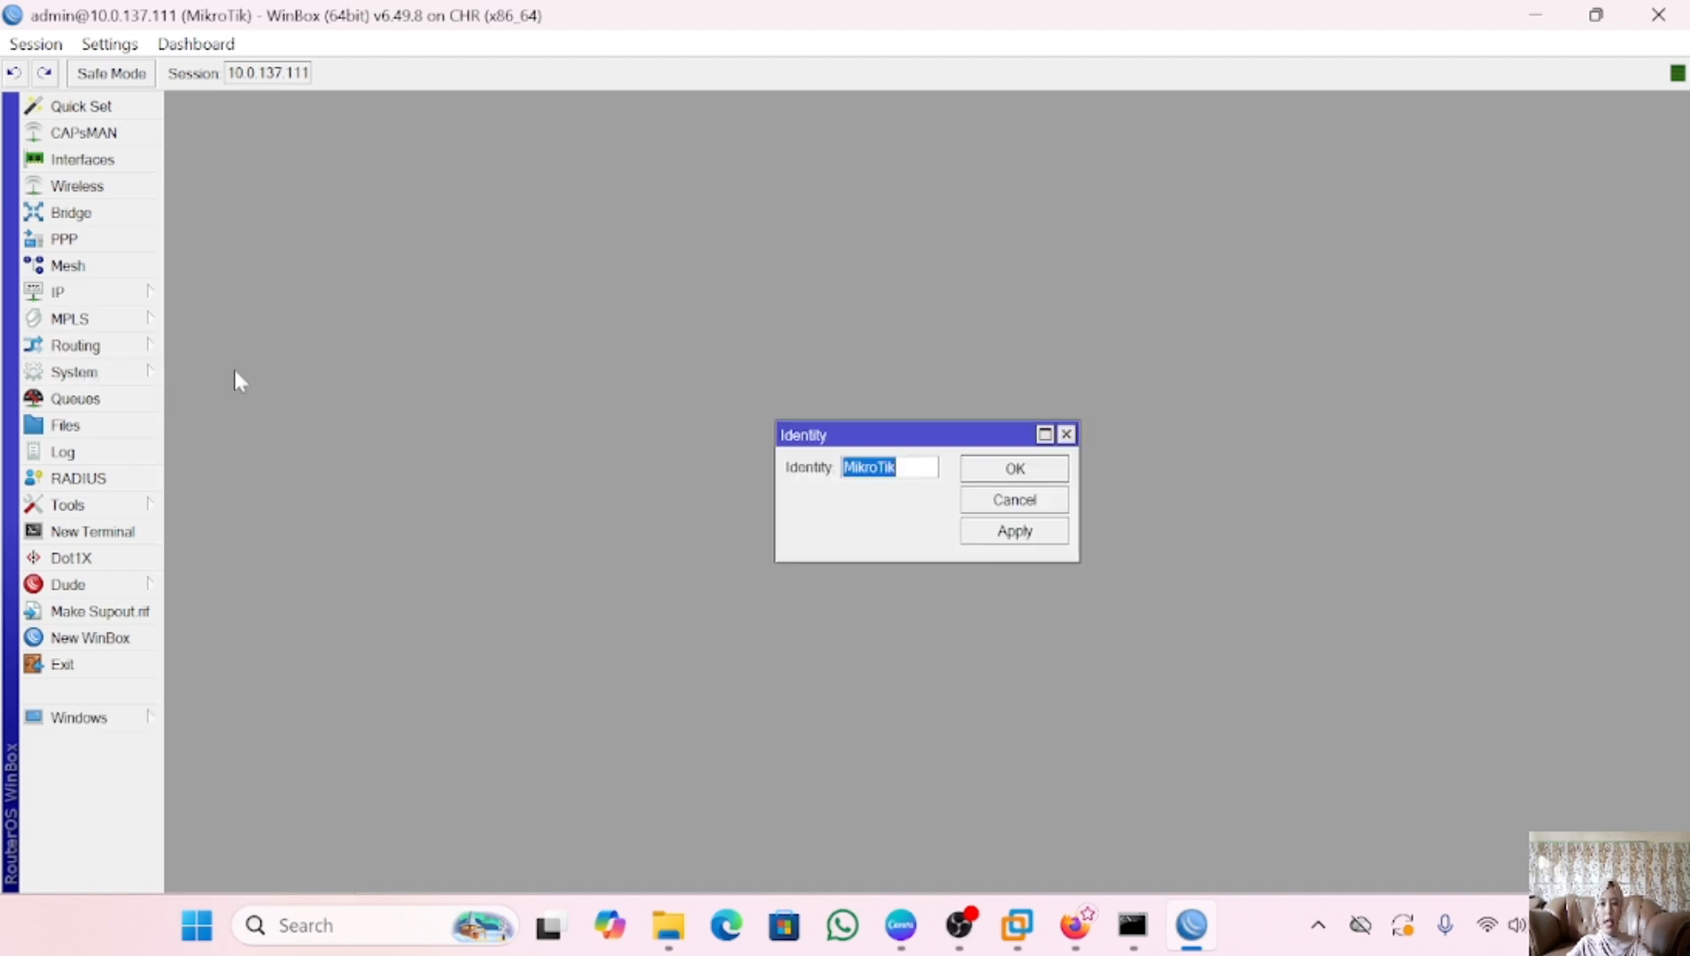
{"action": "key", "text": "BackSpace"}
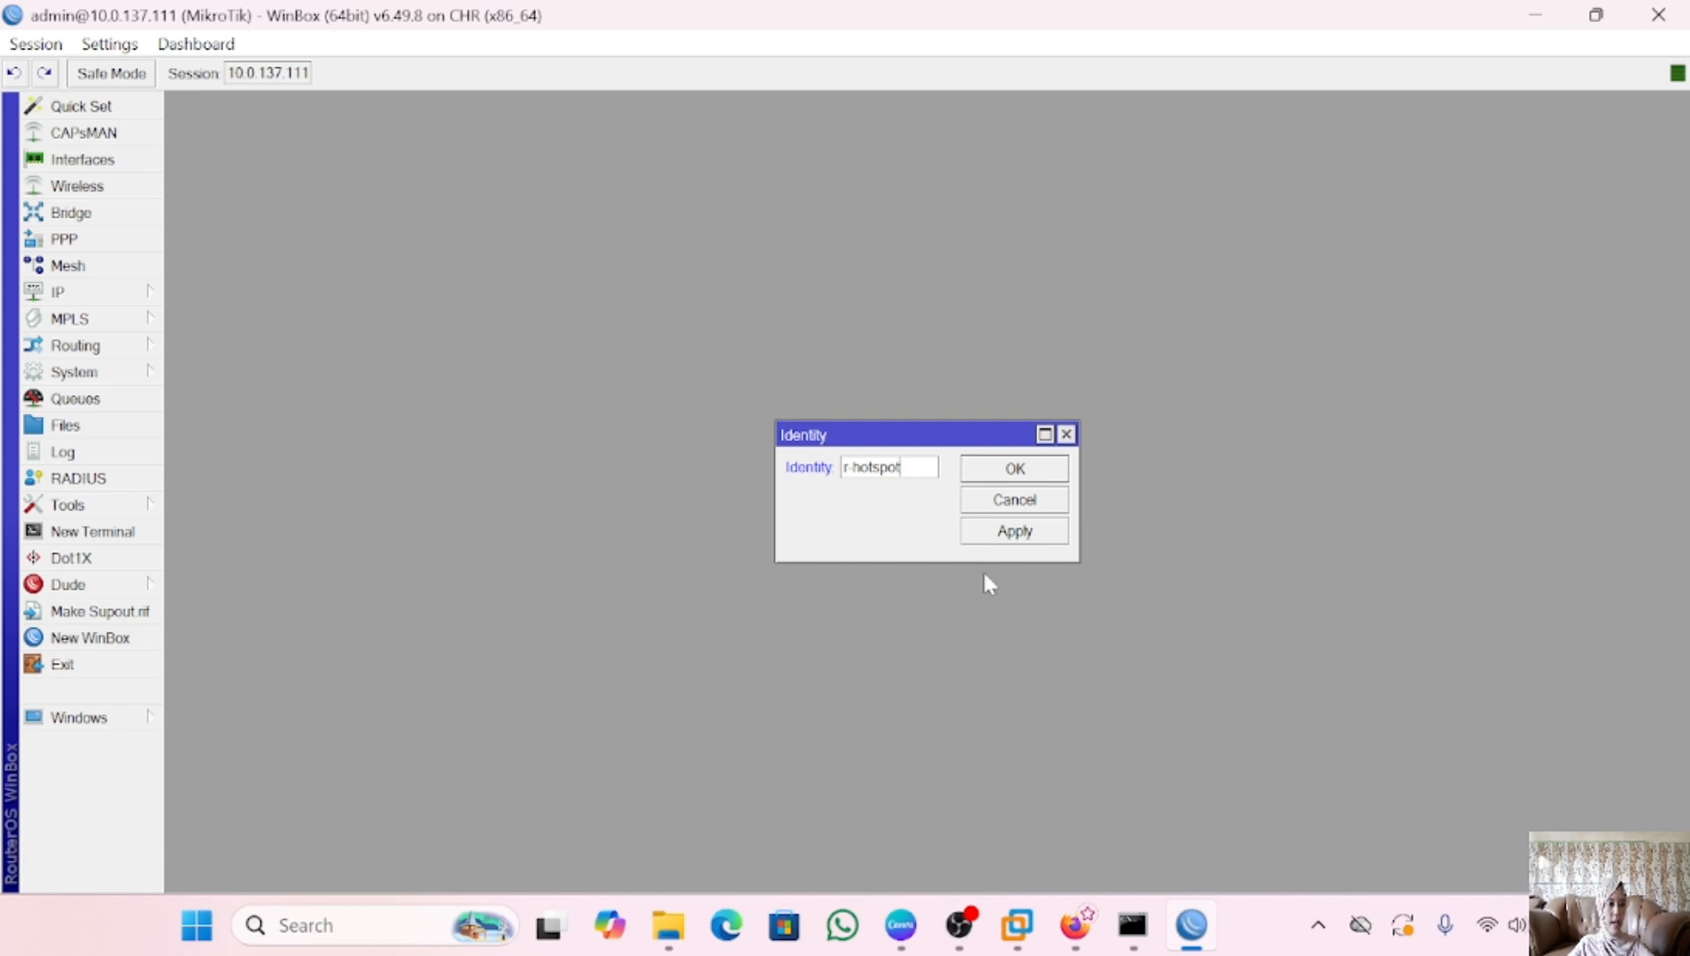
{"action": "left_click", "coordinate": [1023, 537]}
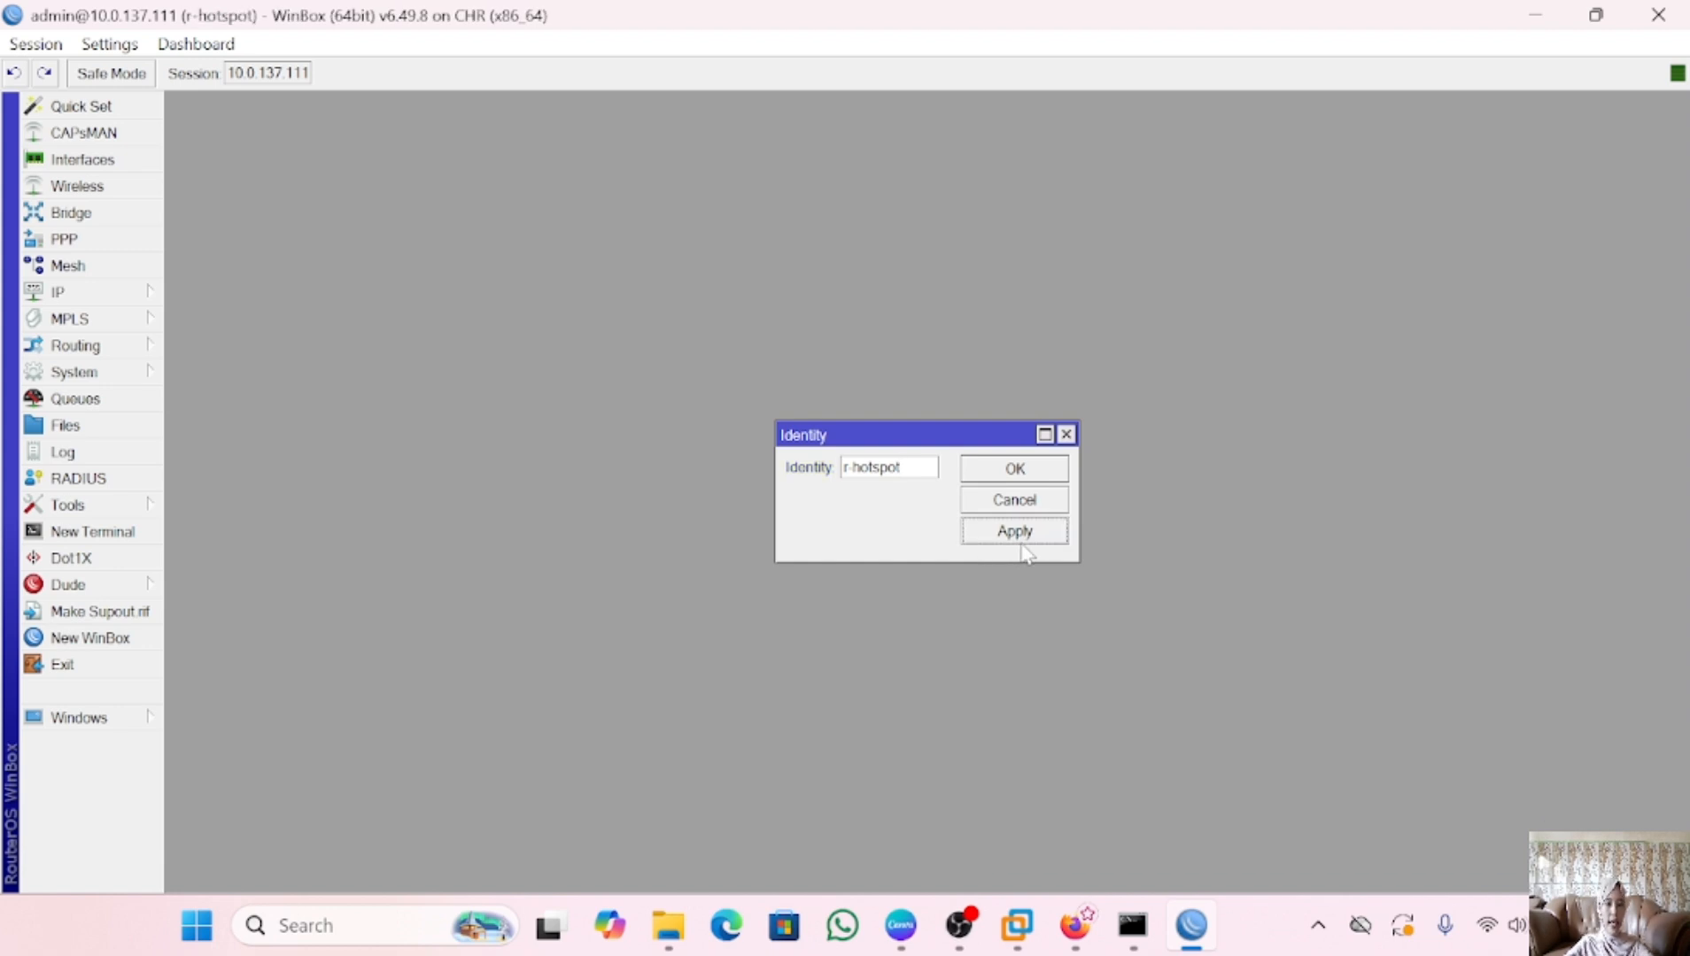
{"action": "left_click", "coordinate": [1024, 478]}
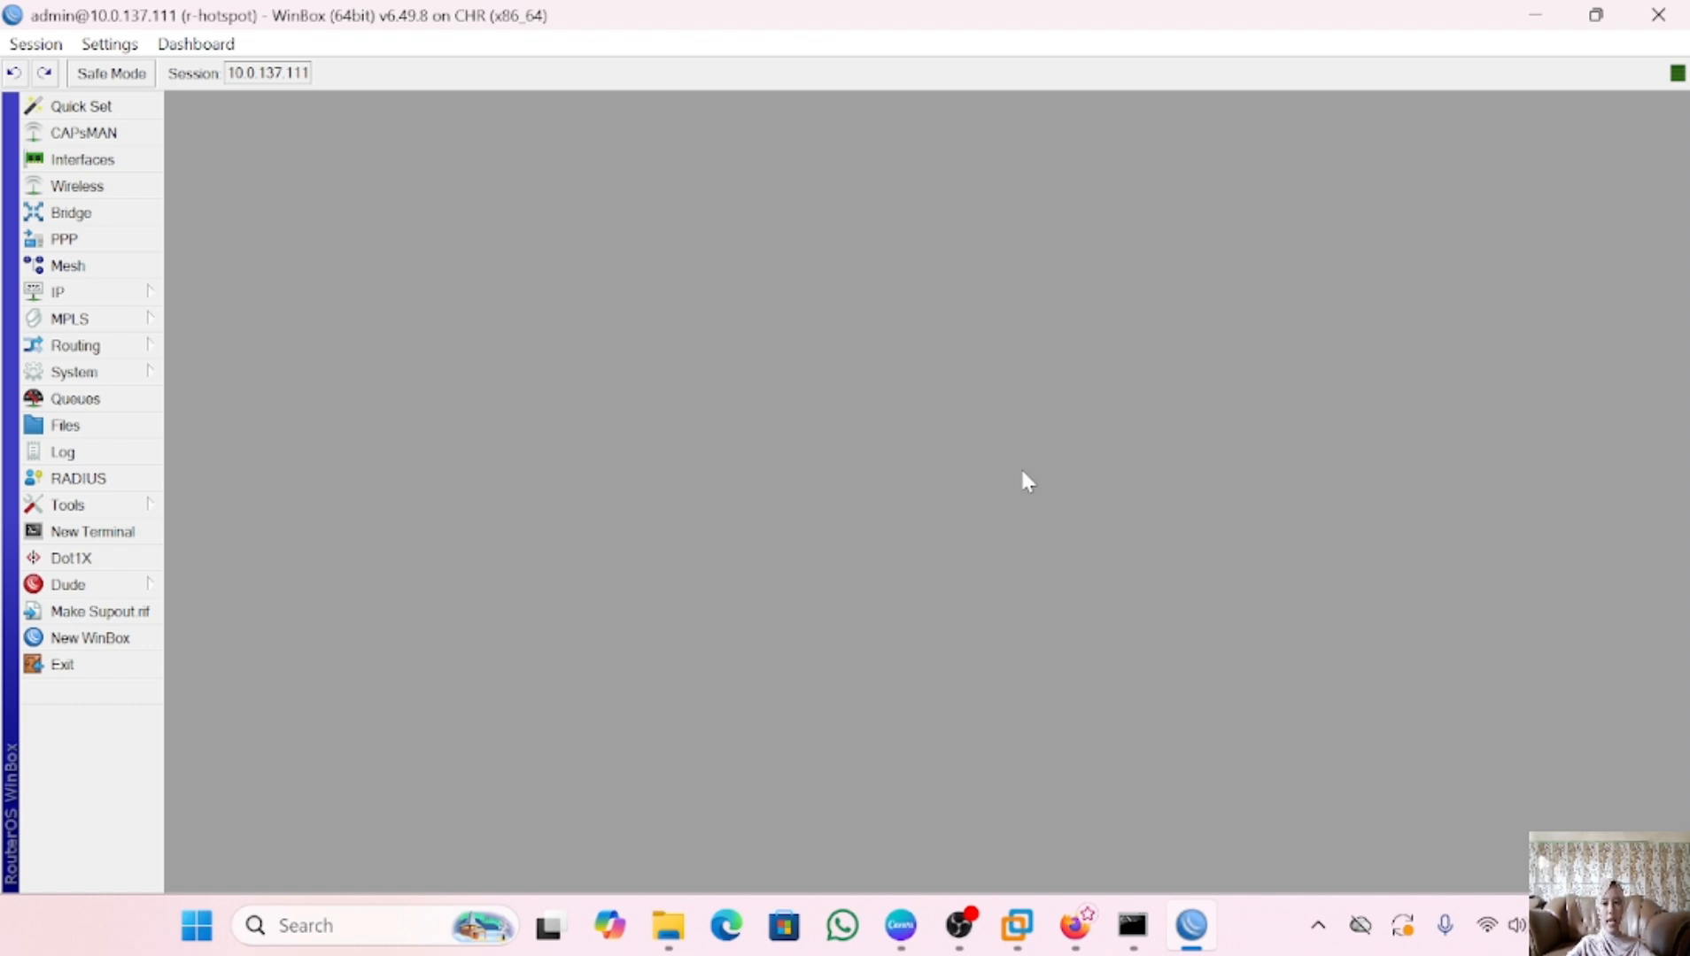
Disable the ether1 DHCP client, then start adding 10.0.137.146/24 in the router terminal
{"action": "left_click", "coordinate": [128, 293]}
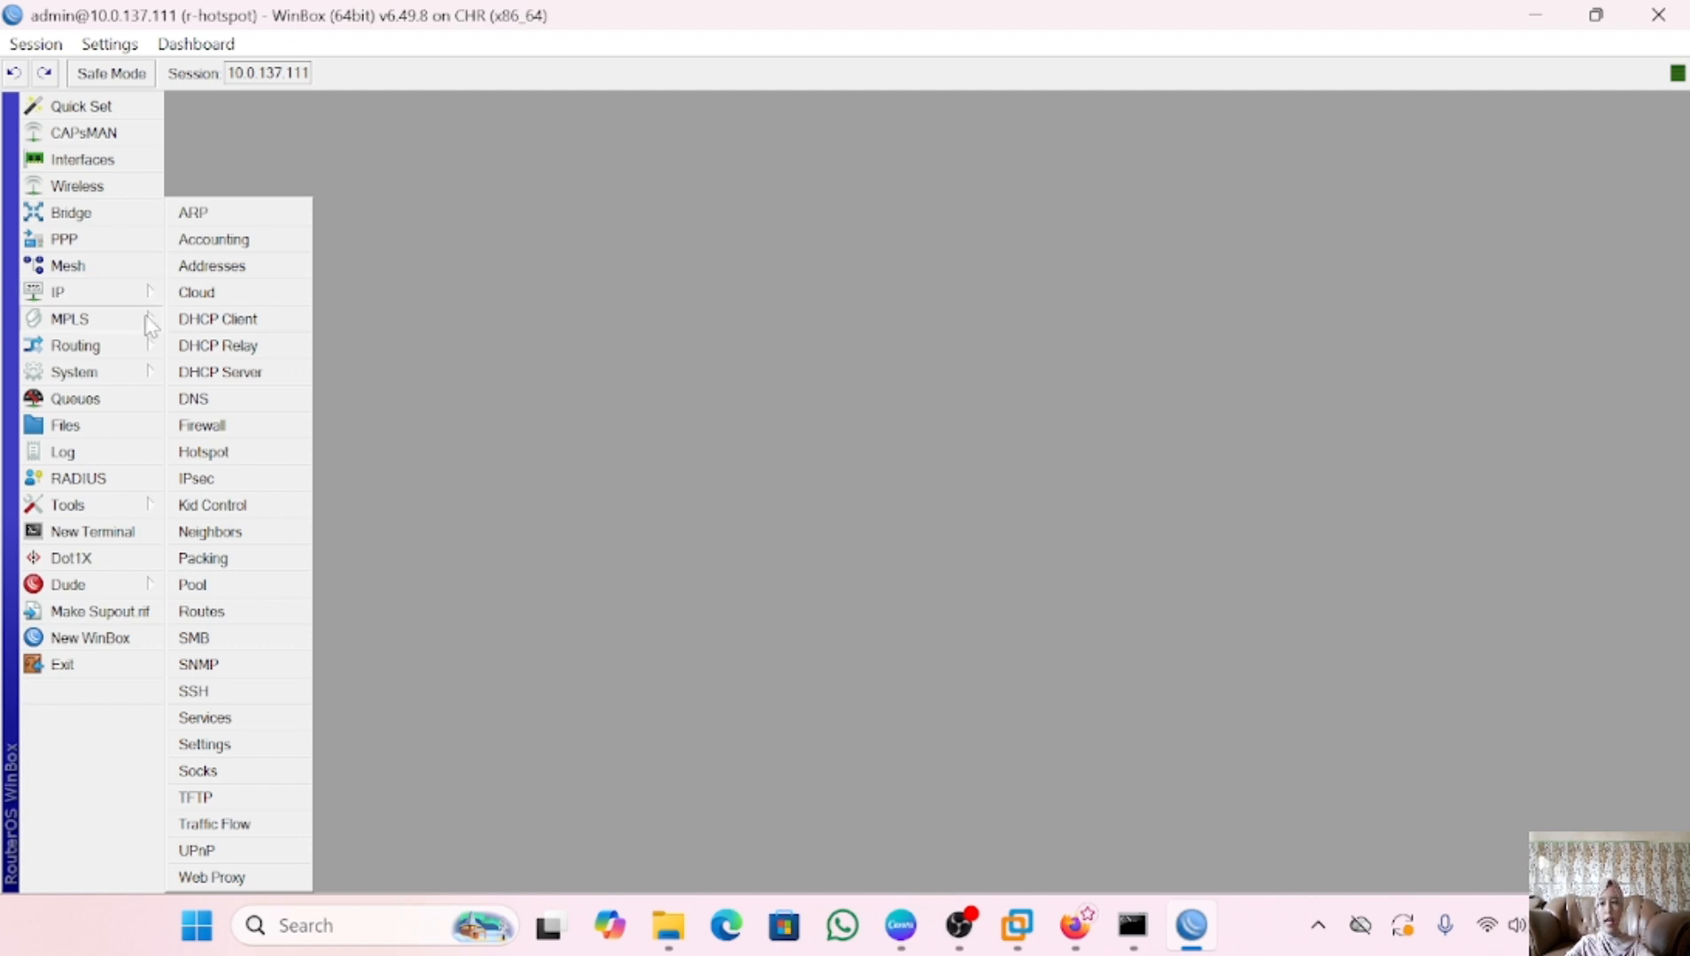
{"action": "left_click", "coordinate": [256, 324]}
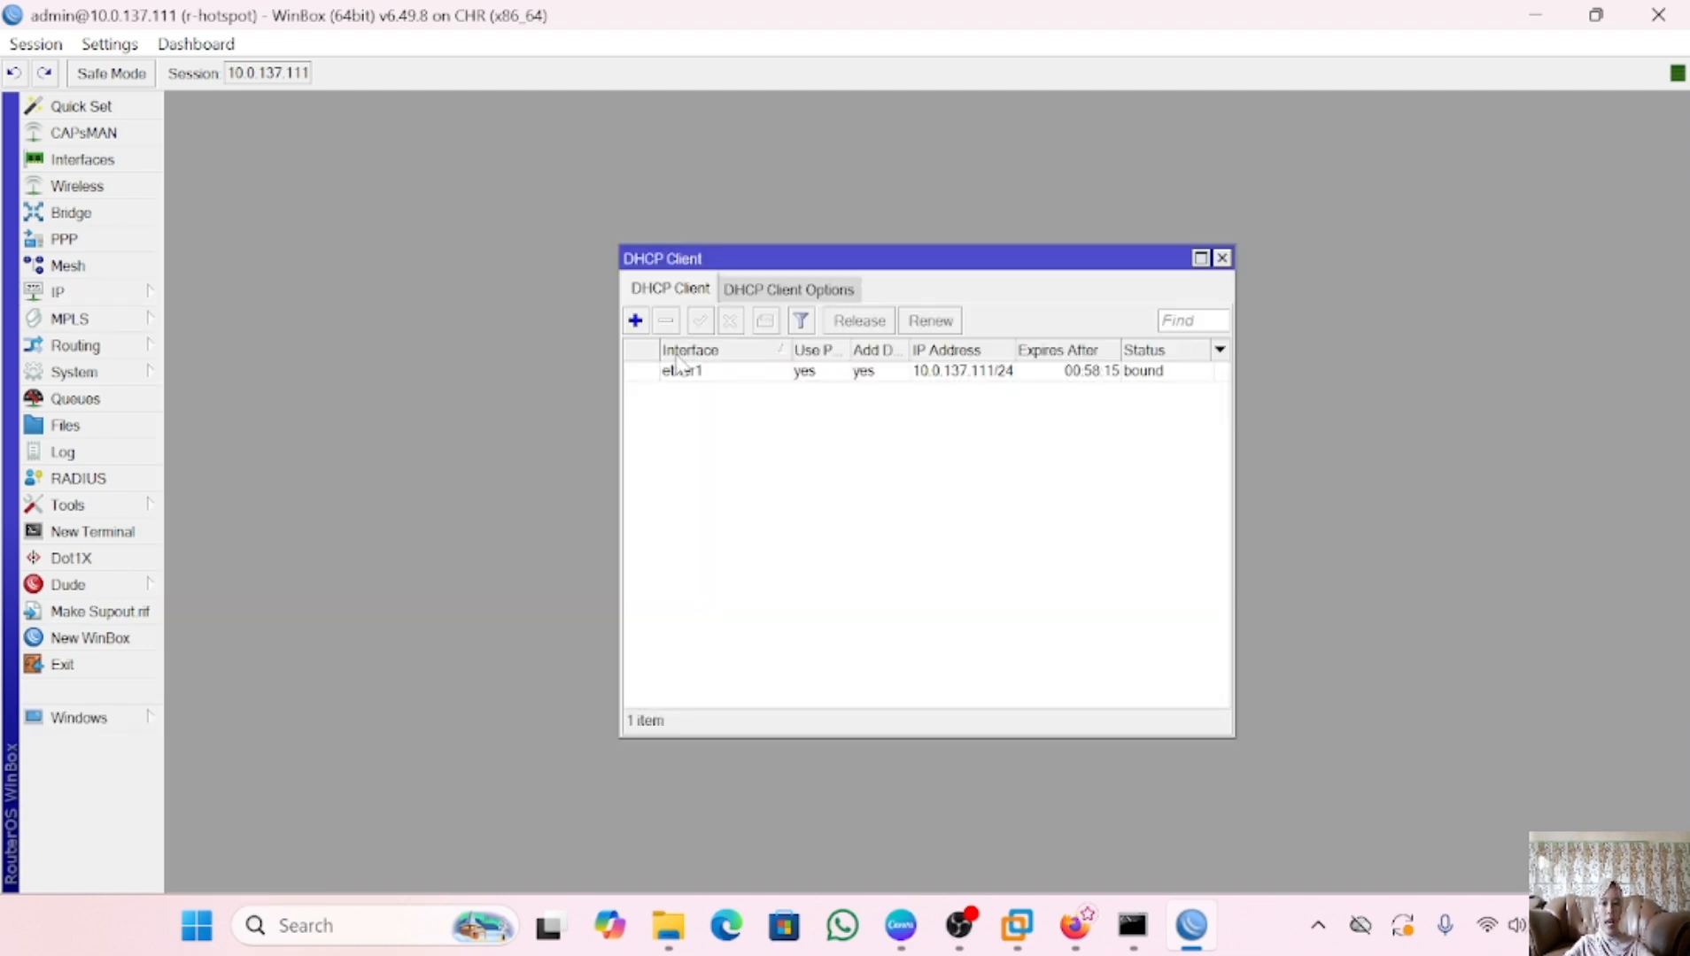
{"action": "left_click", "coordinate": [701, 372]}
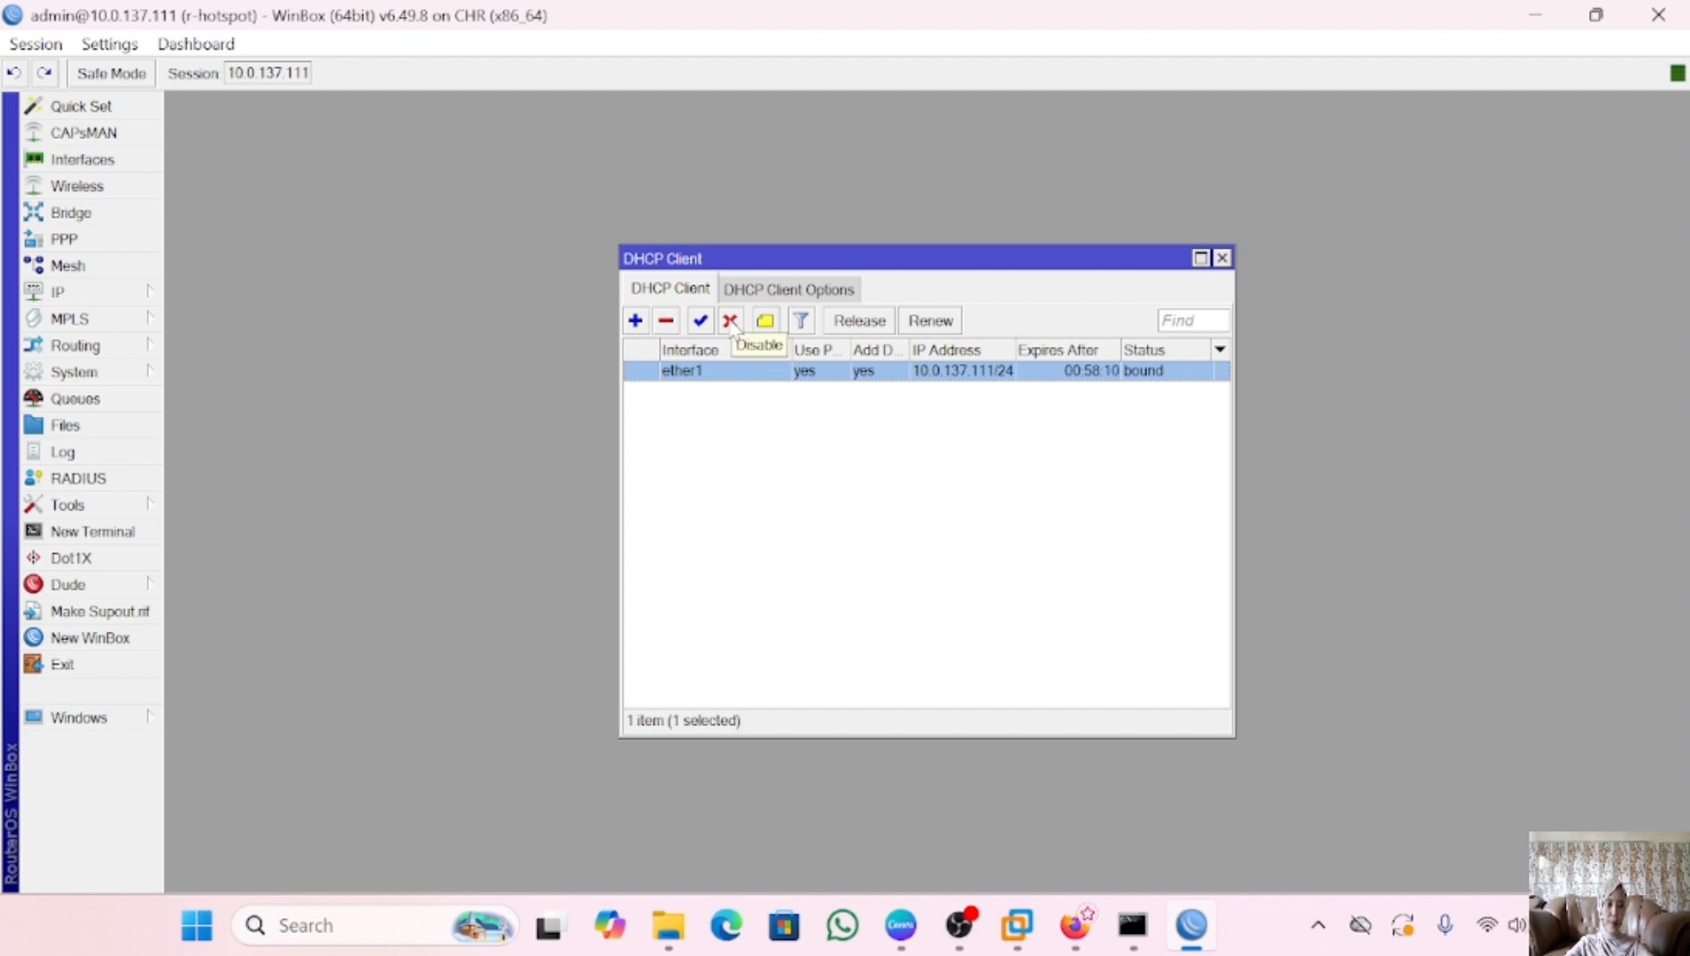
{"action": "left_click", "coordinate": [730, 322]}
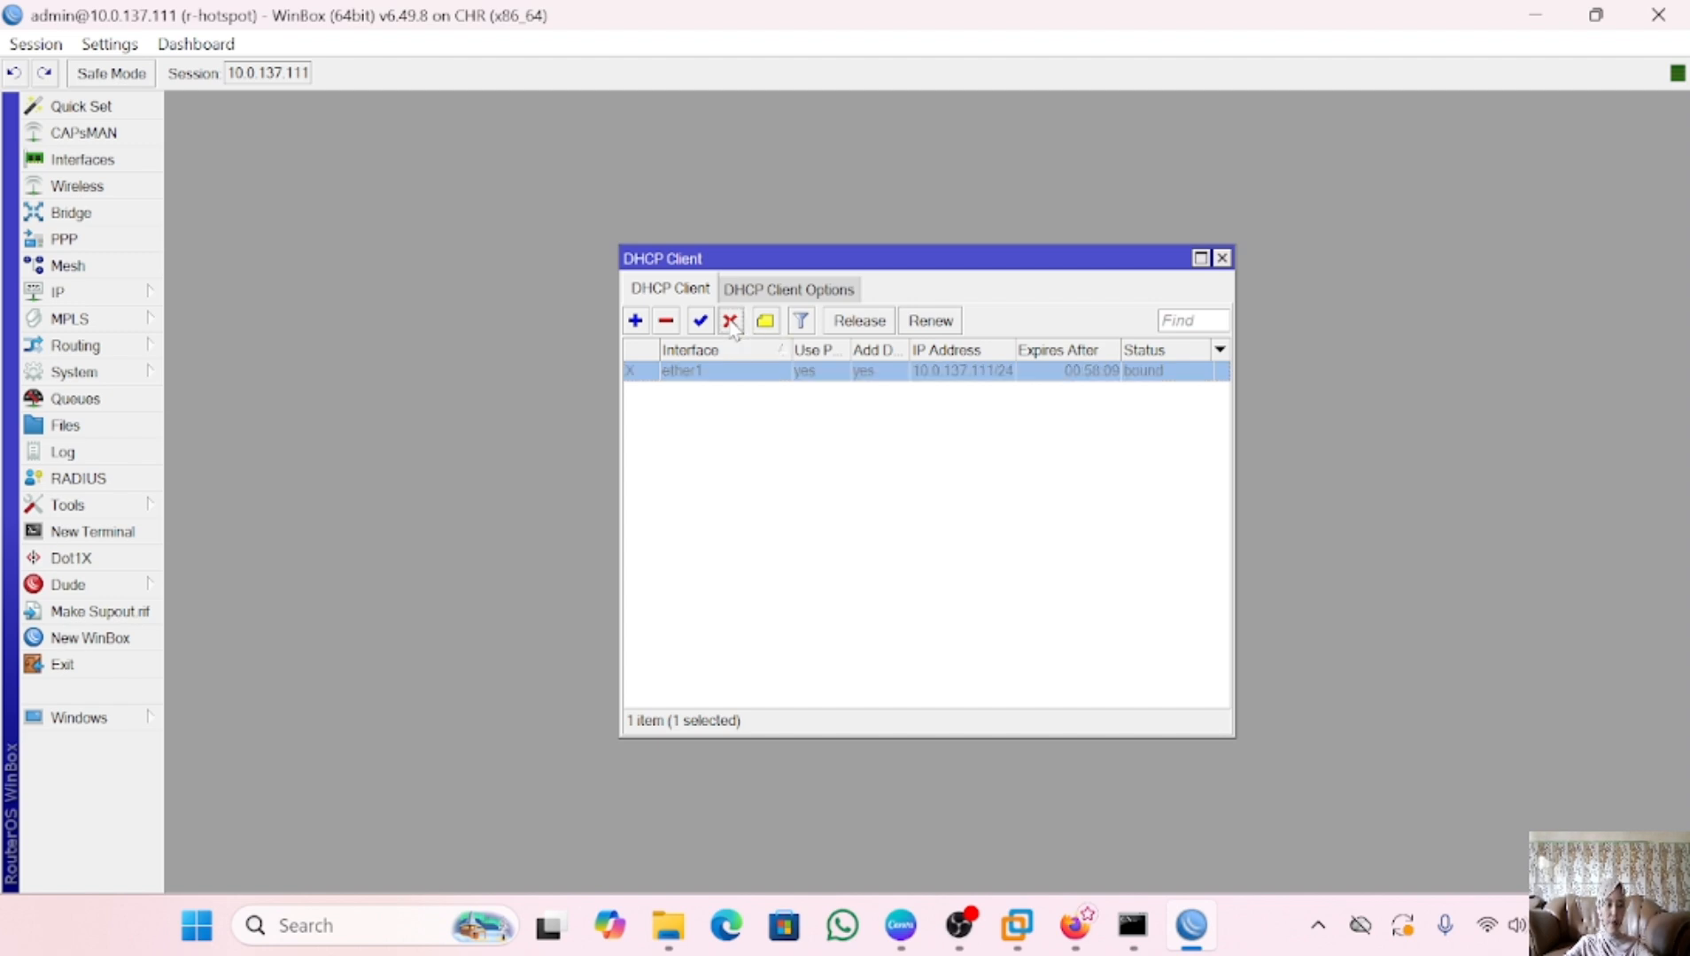
{"action": "left_click", "coordinate": [1073, 930]}
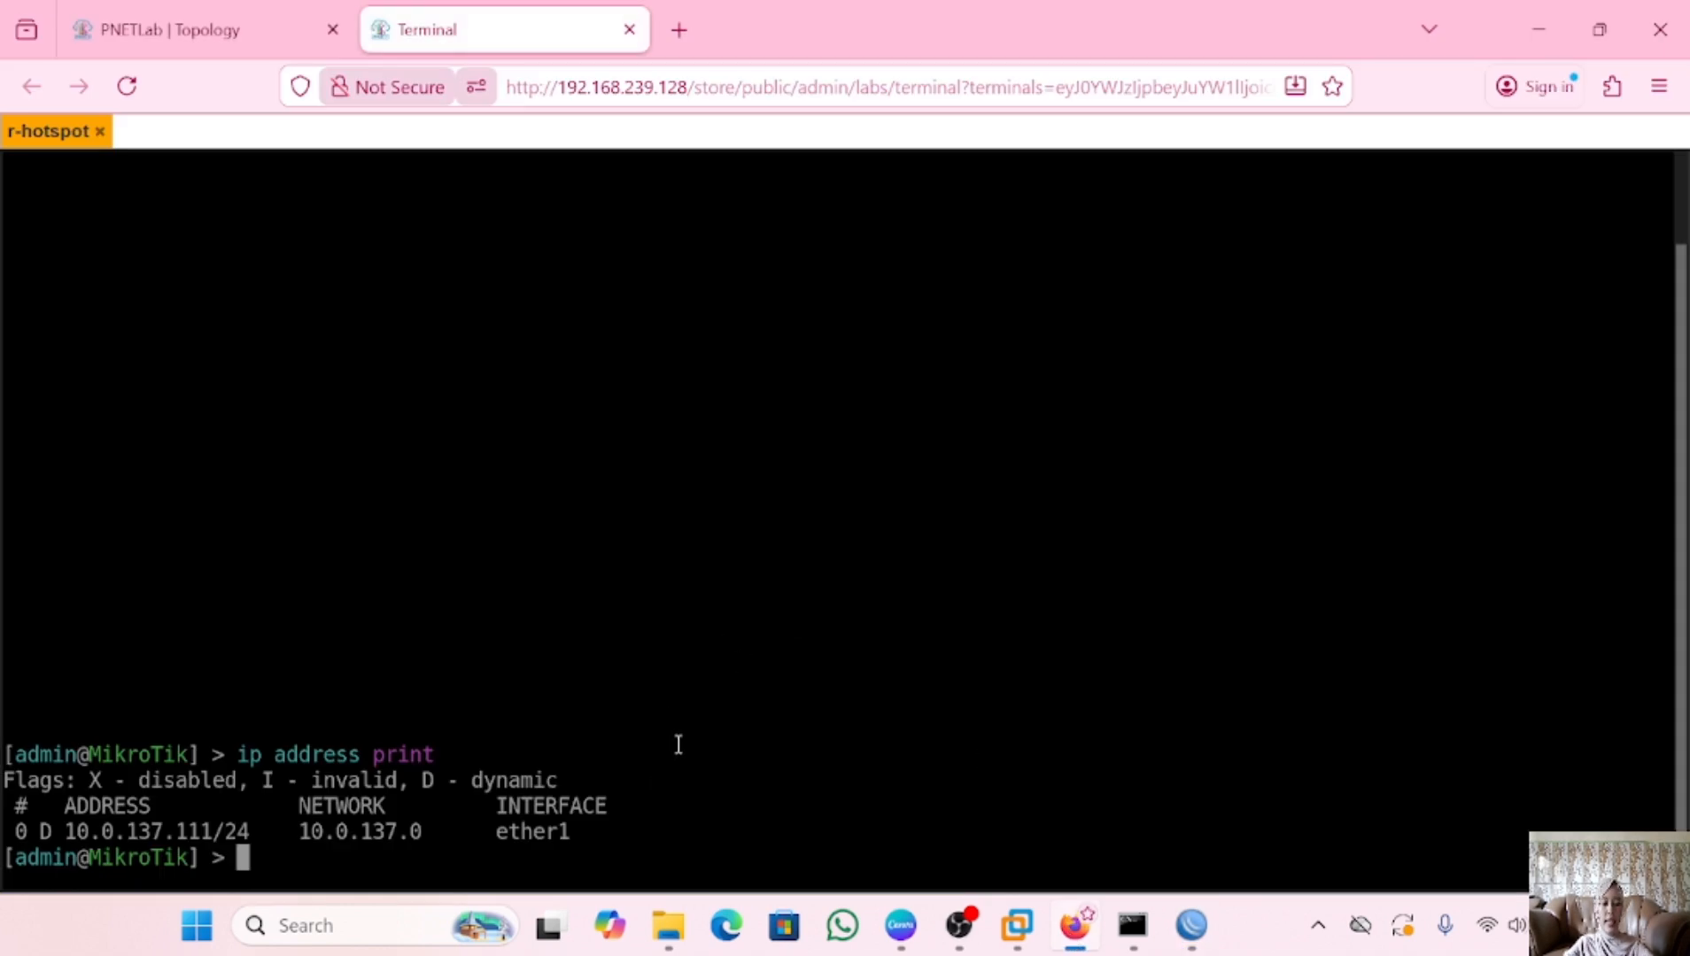
{"action": "type", "text": "ip address"}
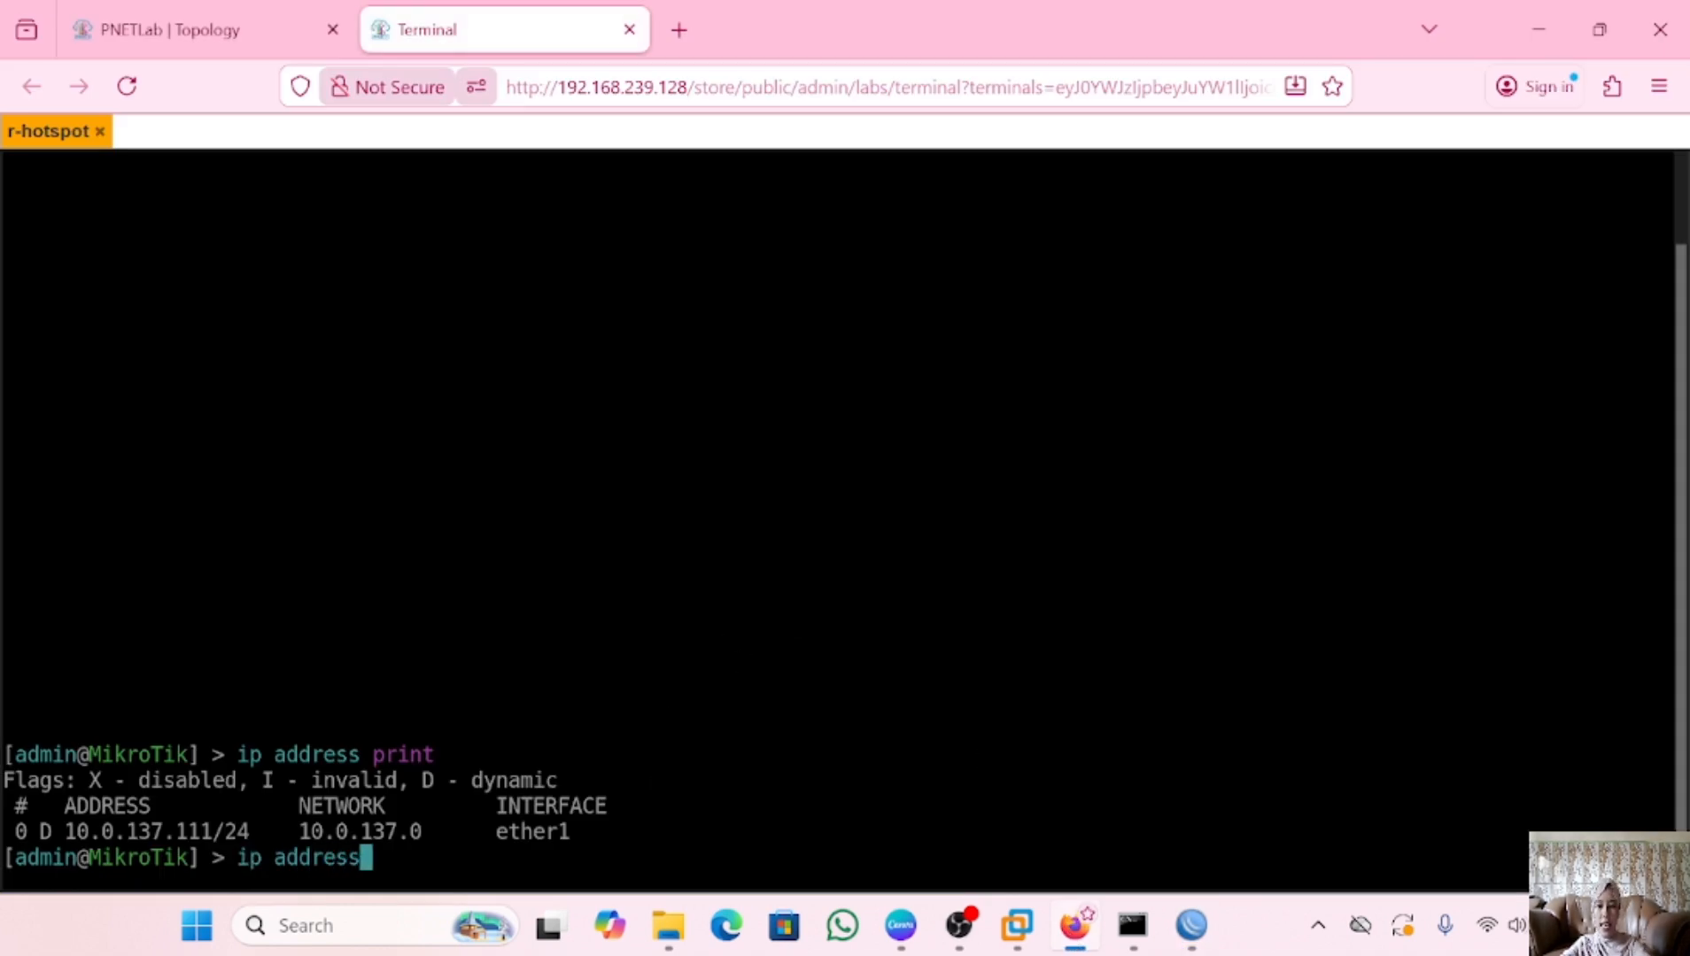
{"action": "type", "text": " add addres"}
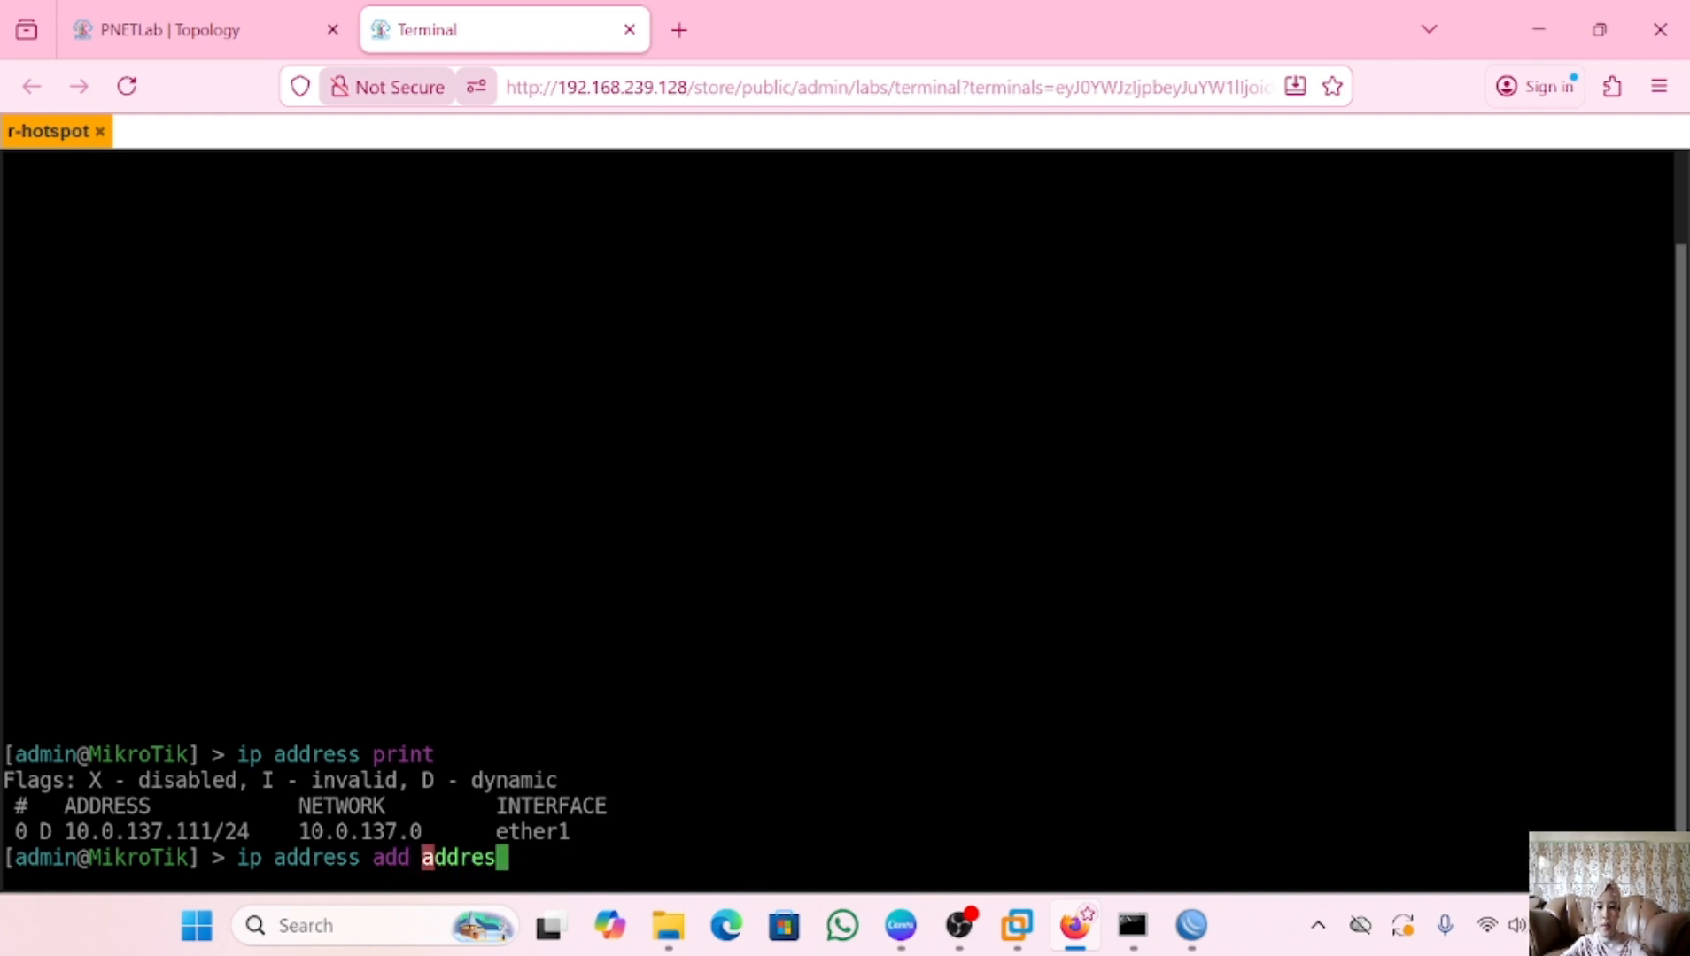
{"action": "type", "text": "s"}
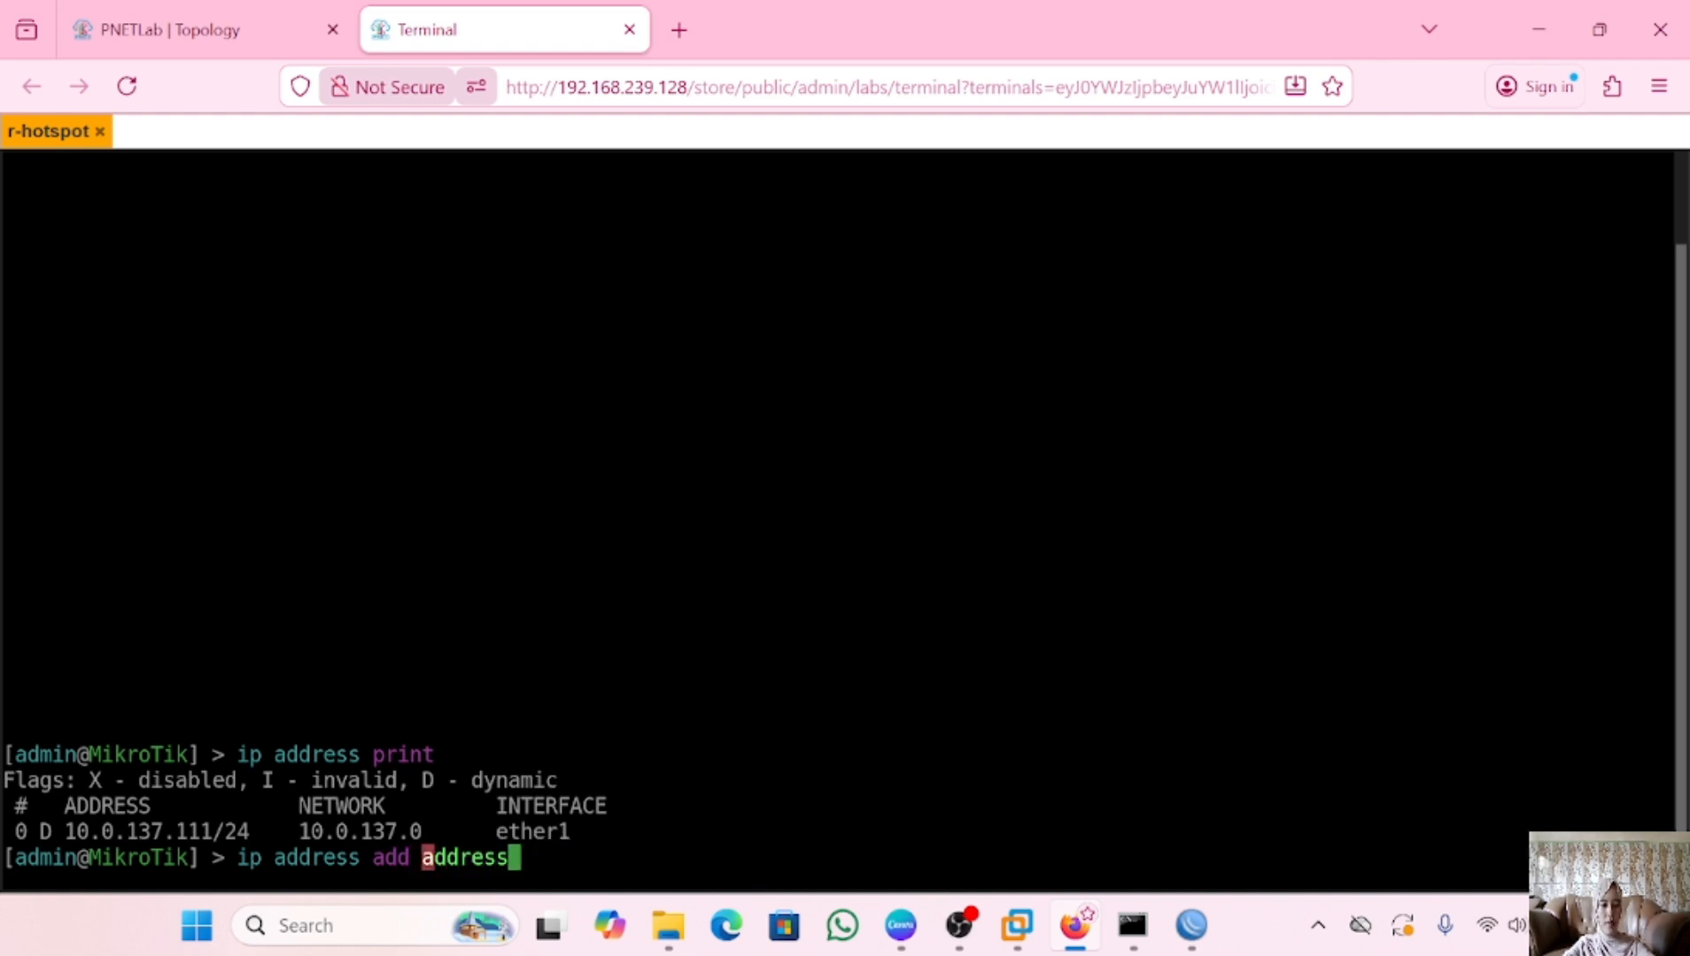
{"action": "type", "text": "=10"}
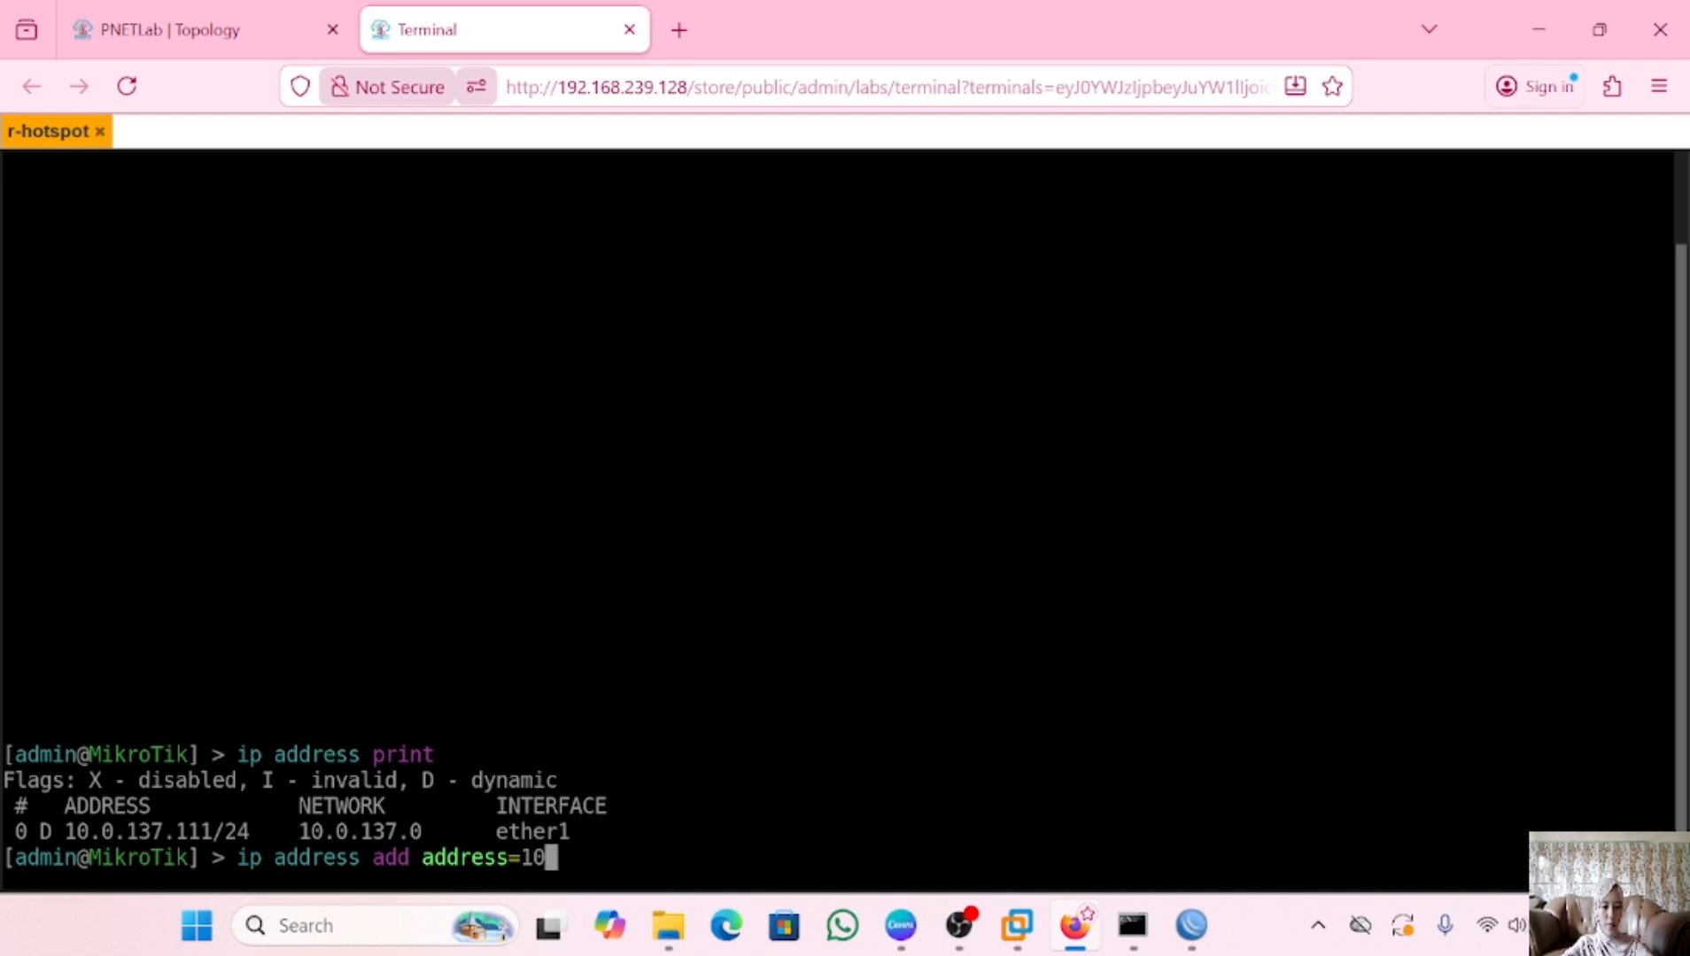
{"action": "type", "text": ".0.137.14"}
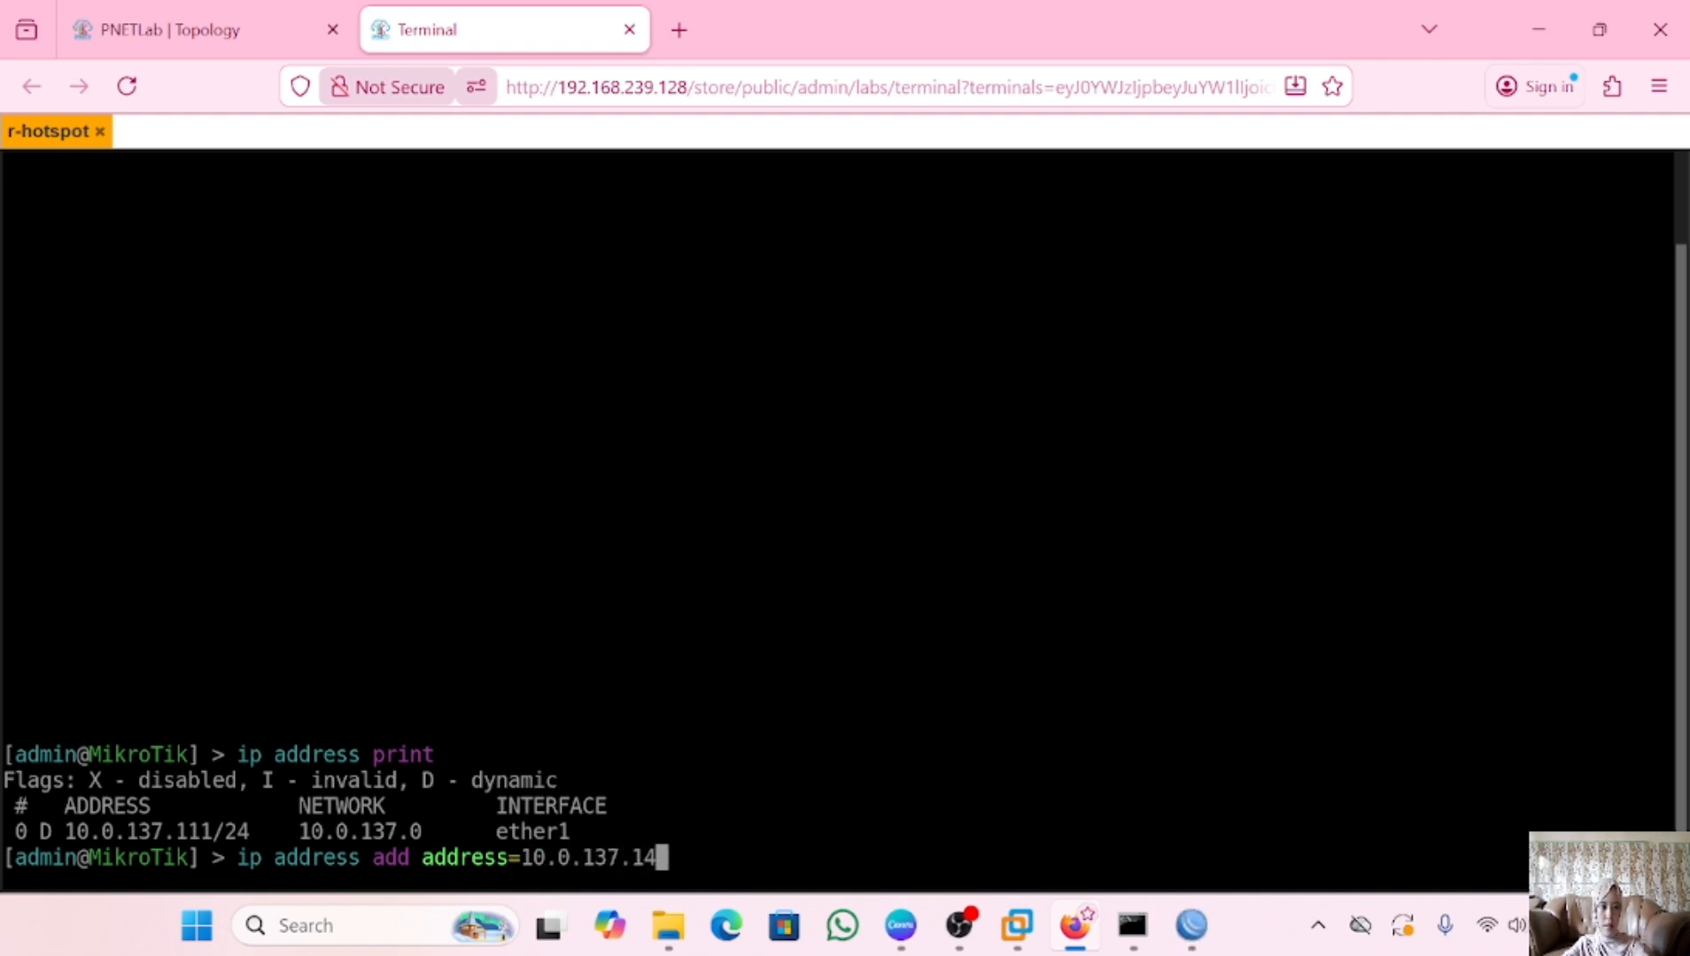
{"action": "type", "text": "6/2"}
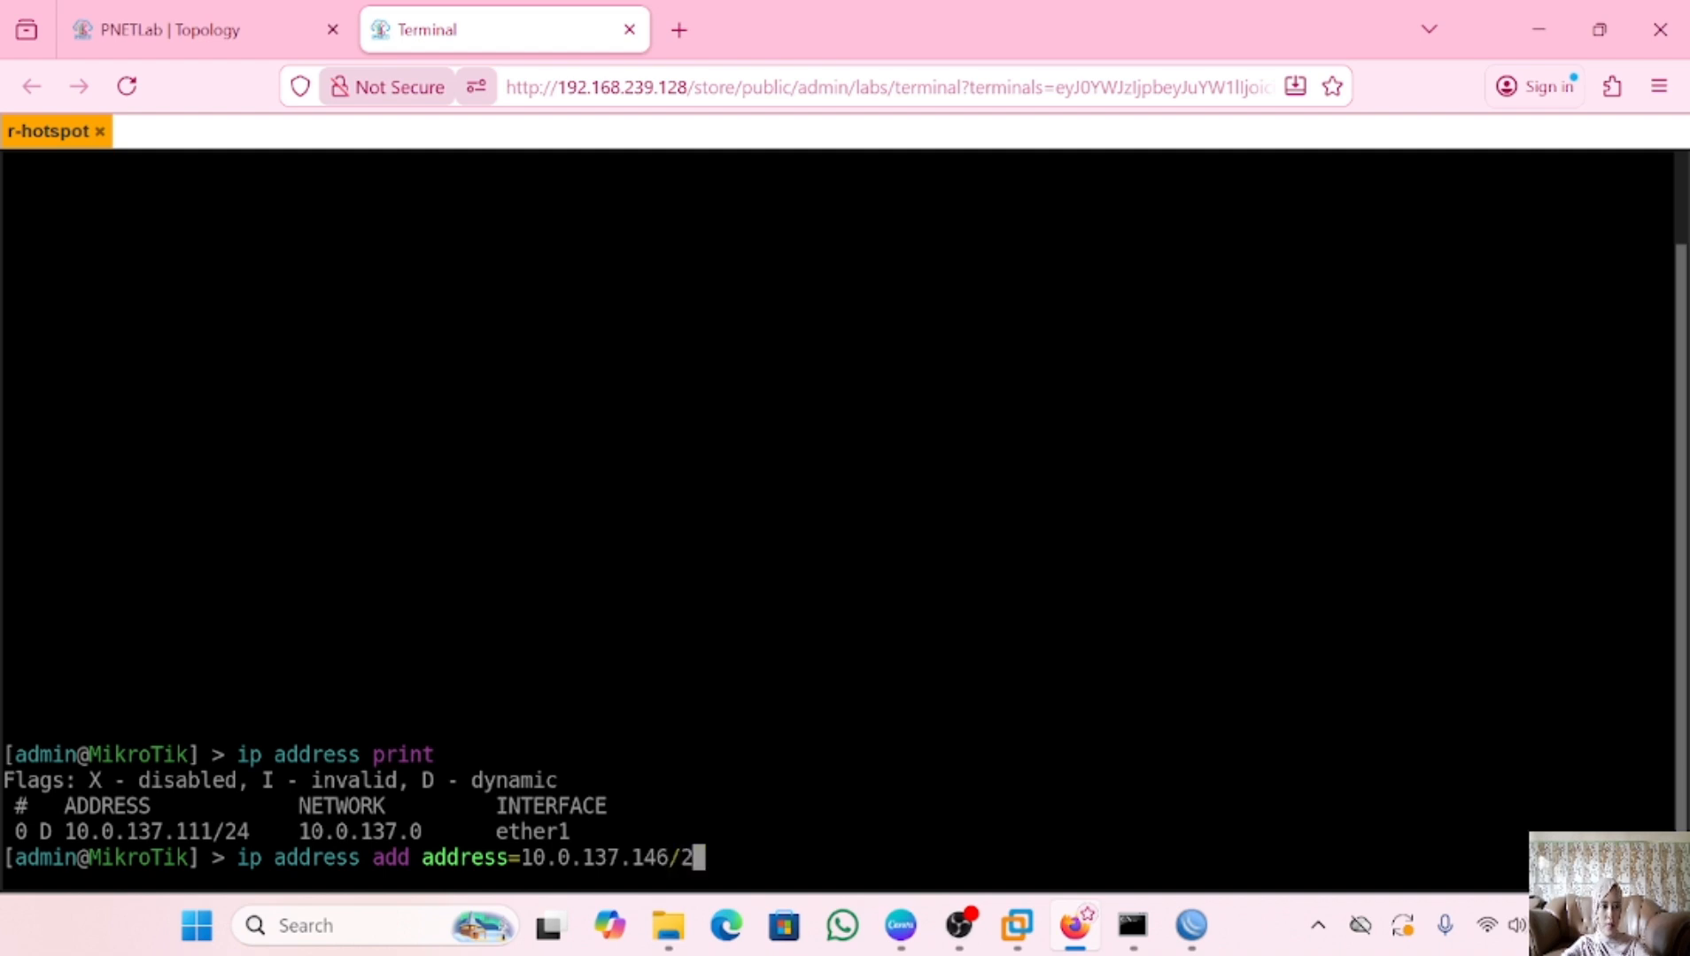
{"action": "type", "text": "4 inter"}
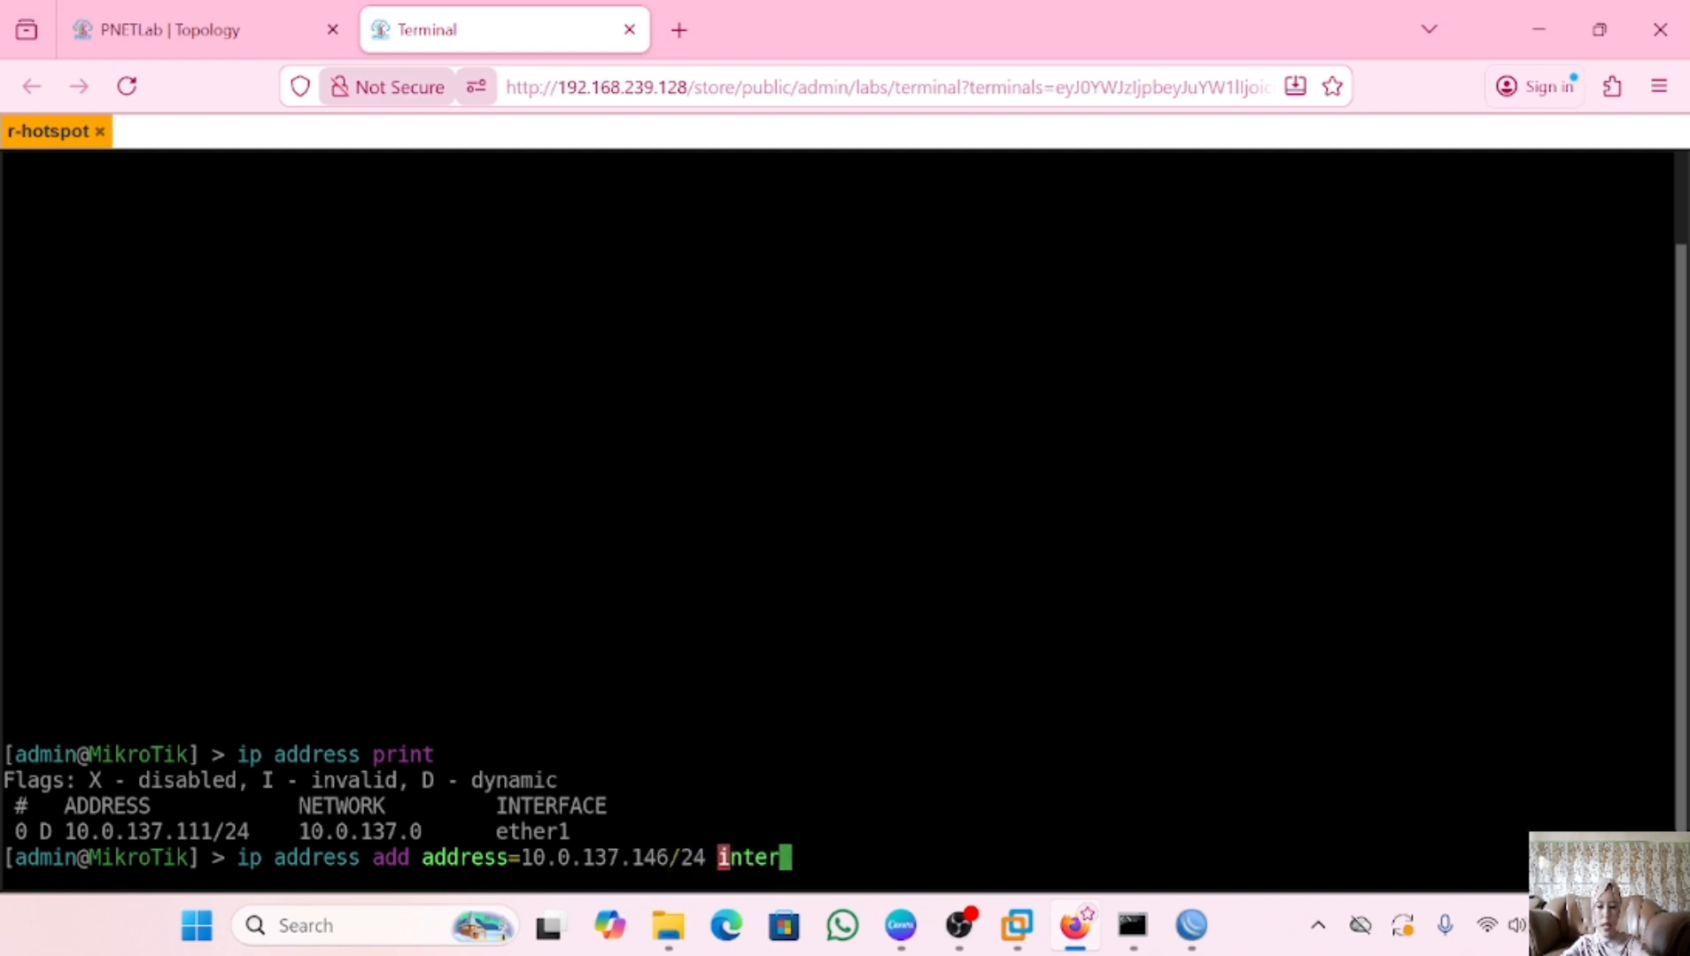
{"action": "type", "text": "face=eth"}
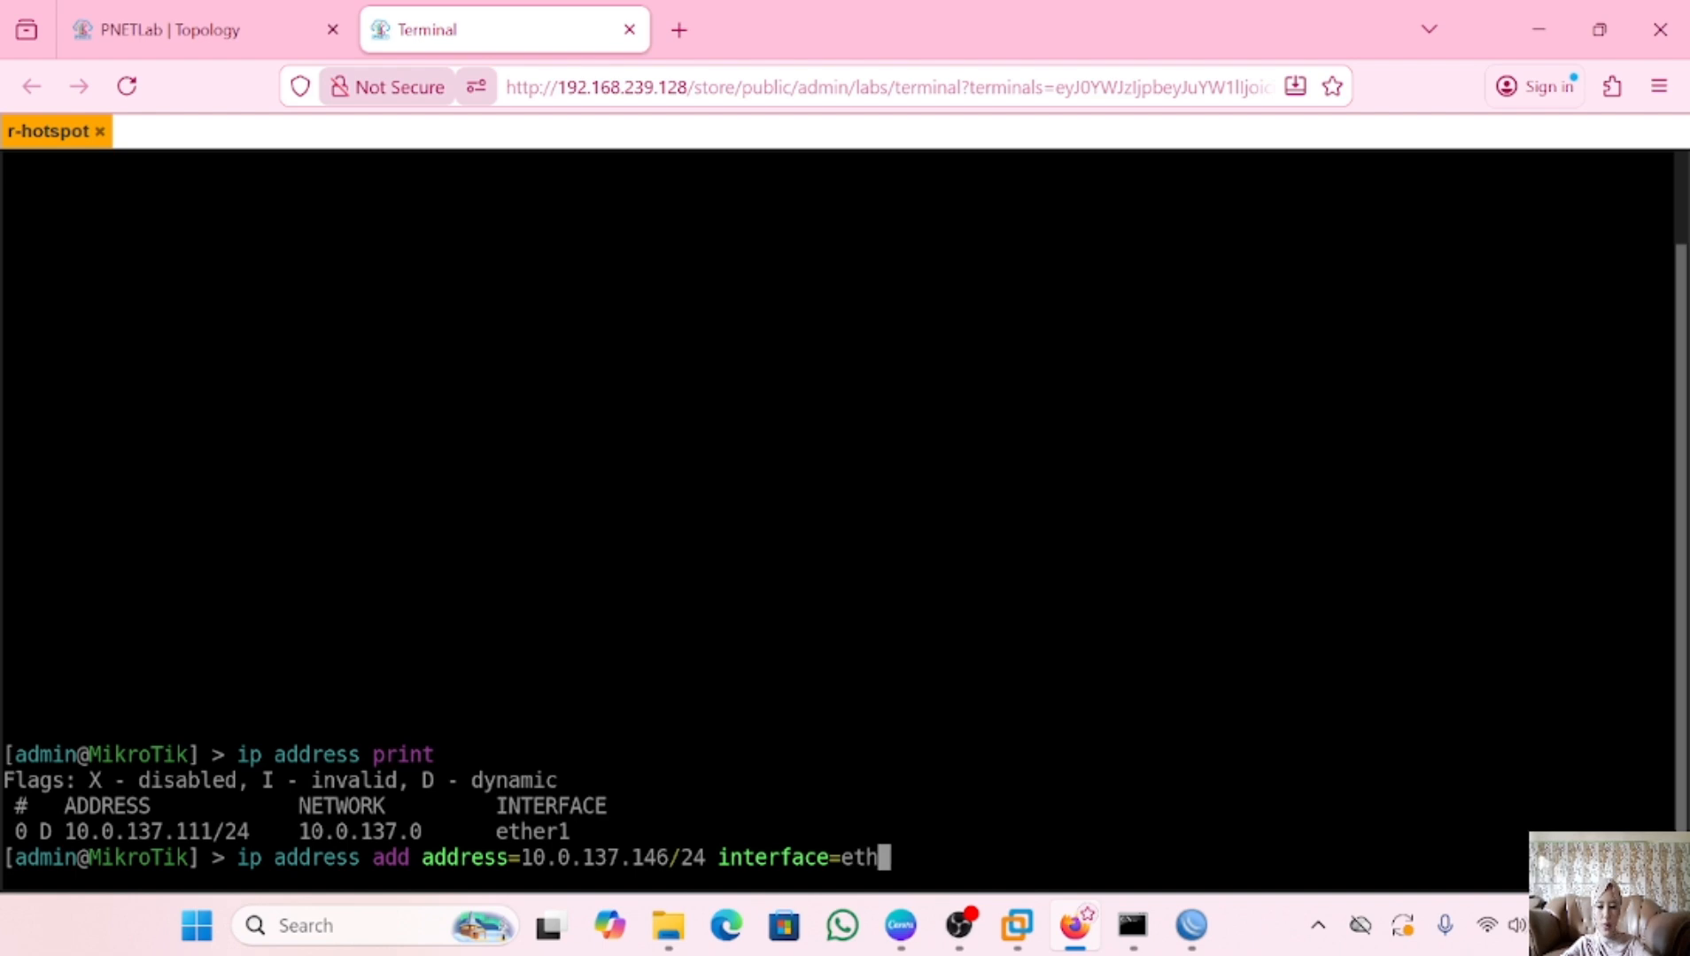
{"action": "type", "text": "er1"}
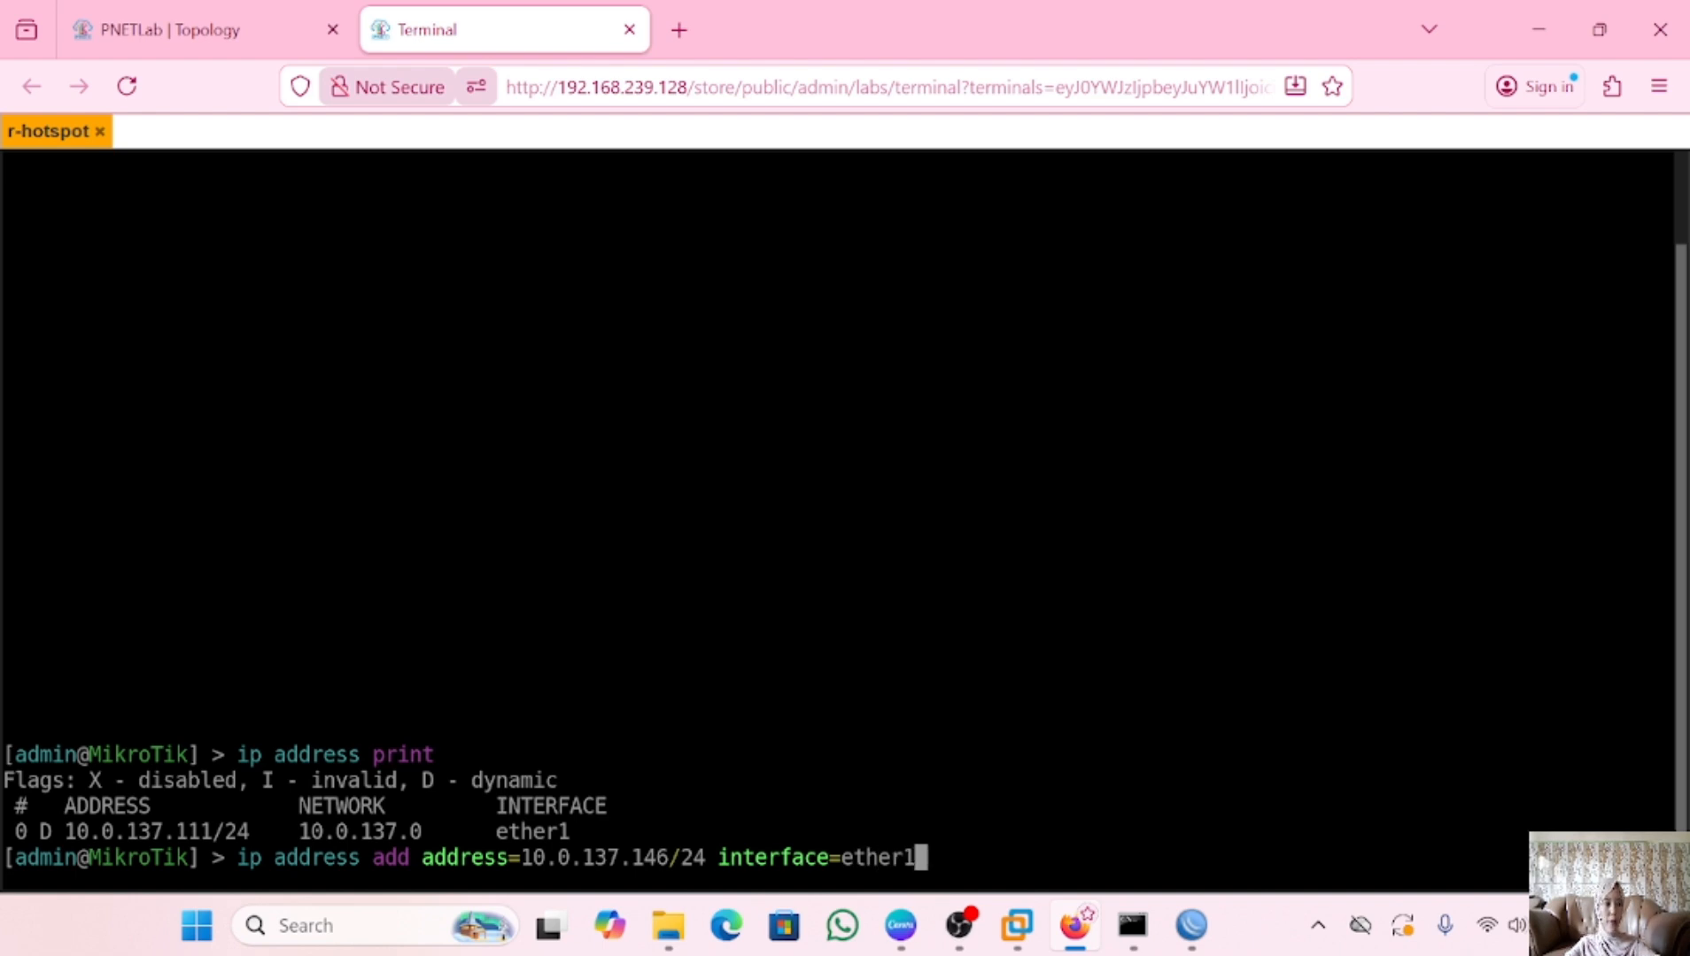
Add address 10.0.137.146/24 on ether1 and begin an 'ip route add gateway=' command
{"action": "key", "text": "Return"}
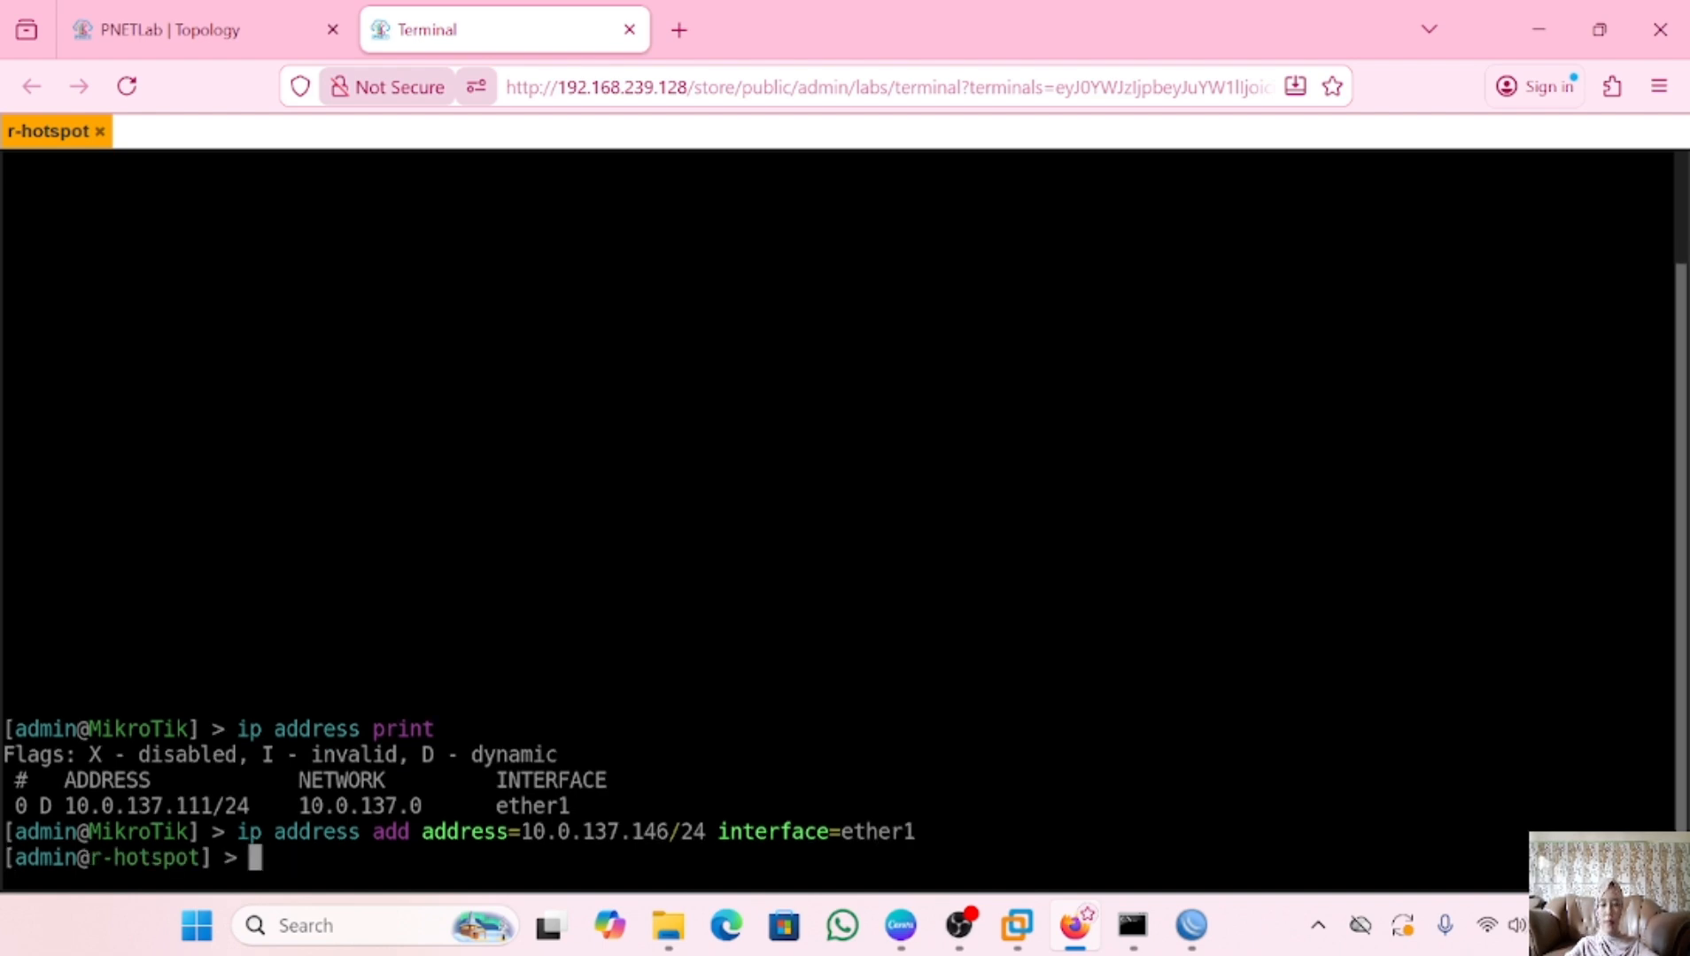
{"action": "type", "text": "ip route"}
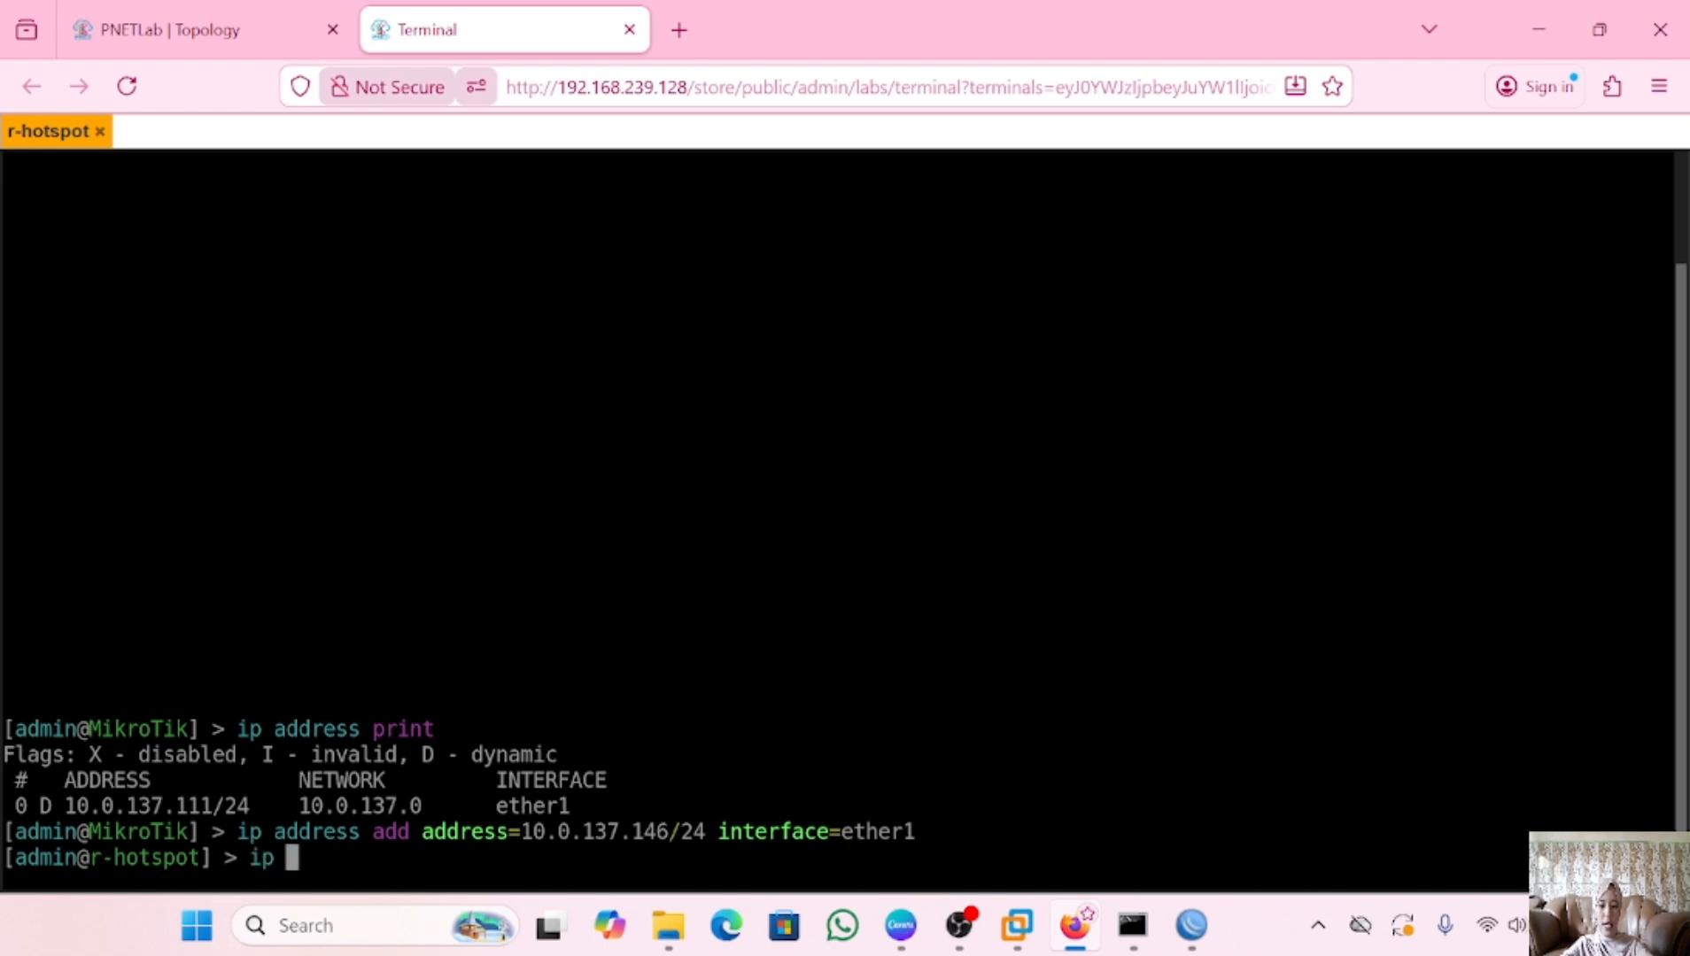
{"action": "type", "text": " ad"}
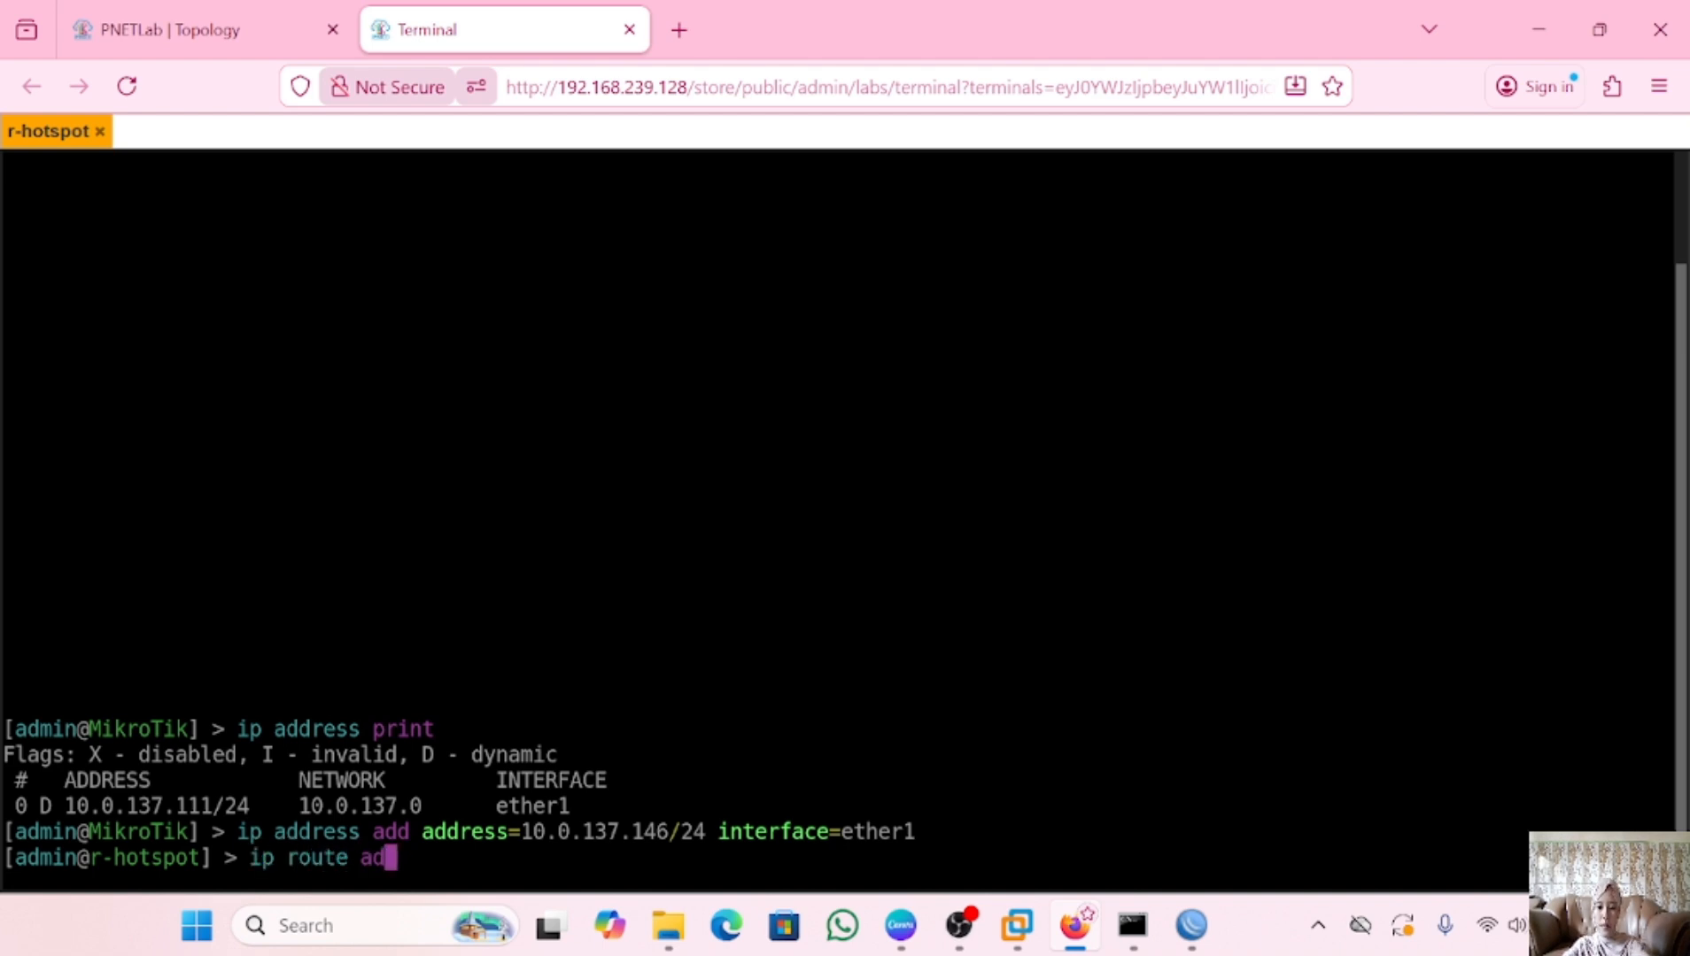
{"action": "type", "text": "d gatea"}
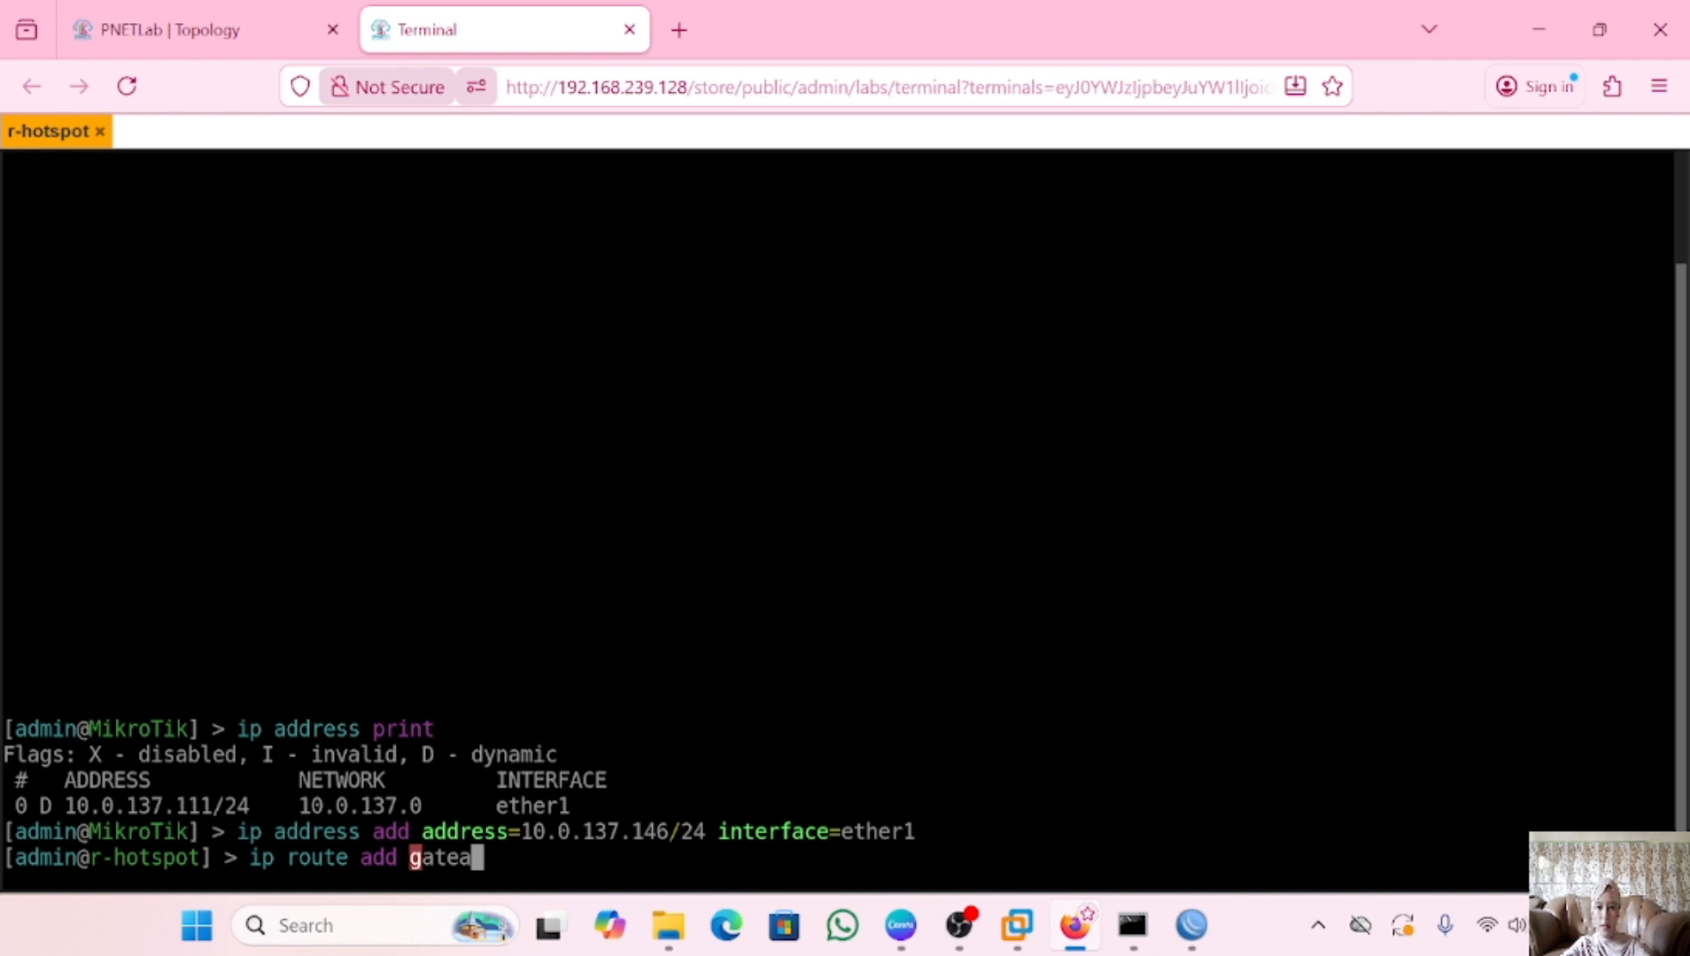
{"action": "key", "text": "BackSpace"}
{"action": "type", "text": "way="}
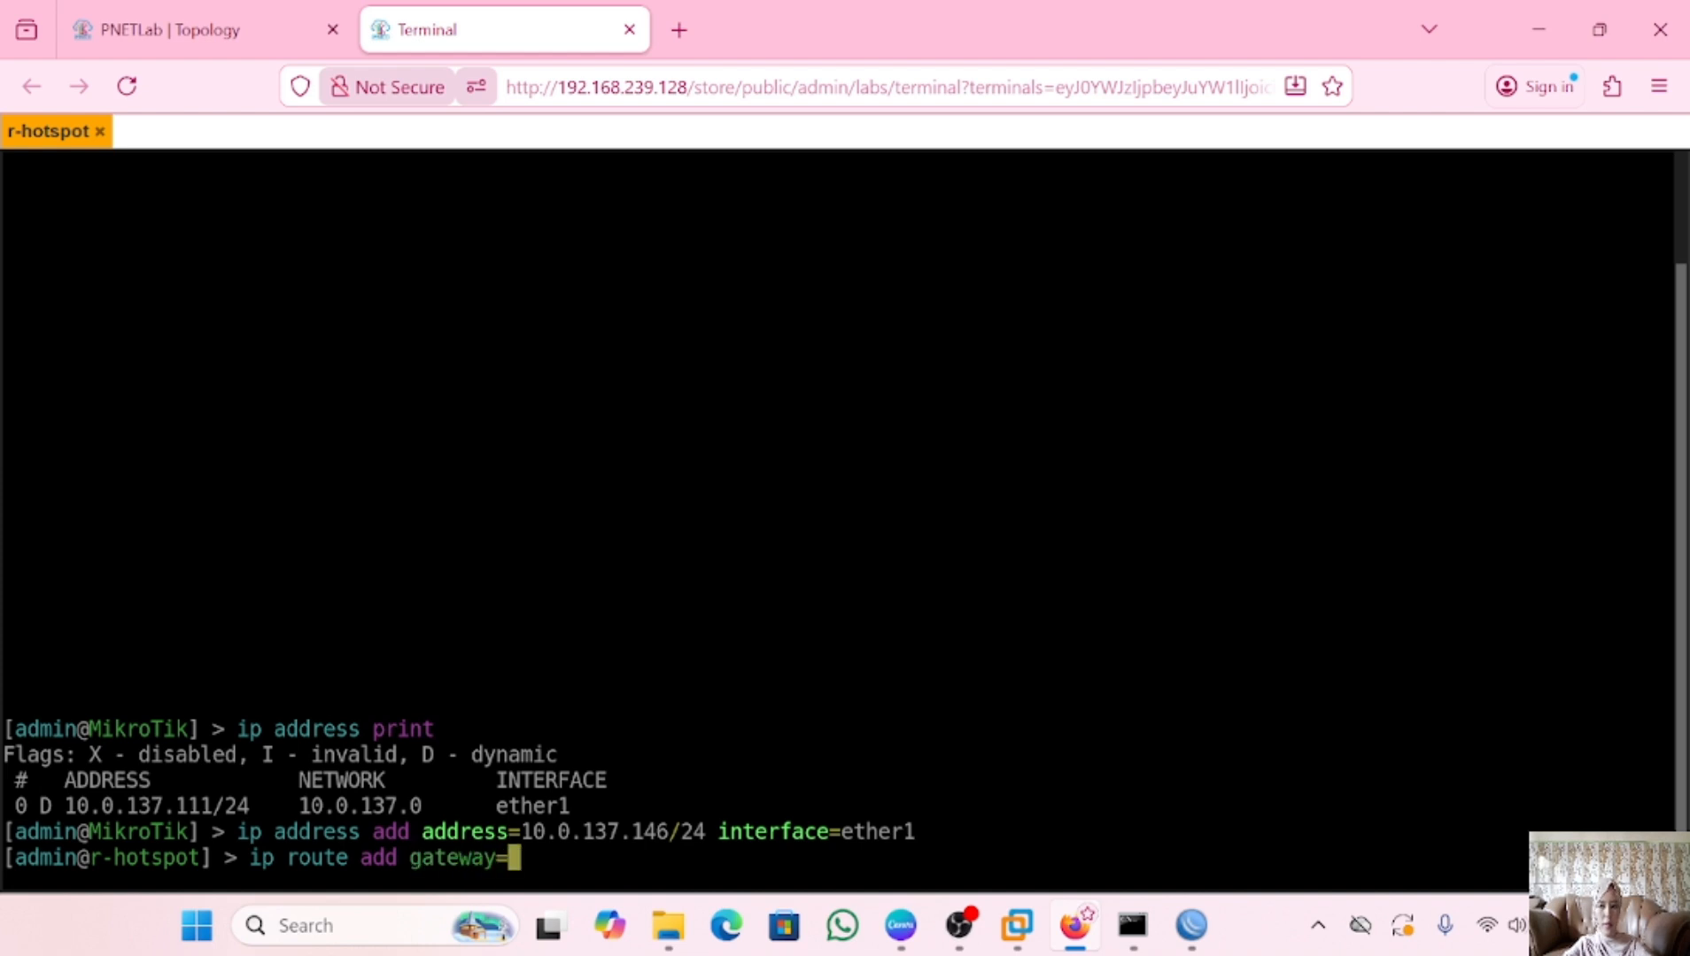
{"action": "left_click", "coordinate": [1015, 927]}
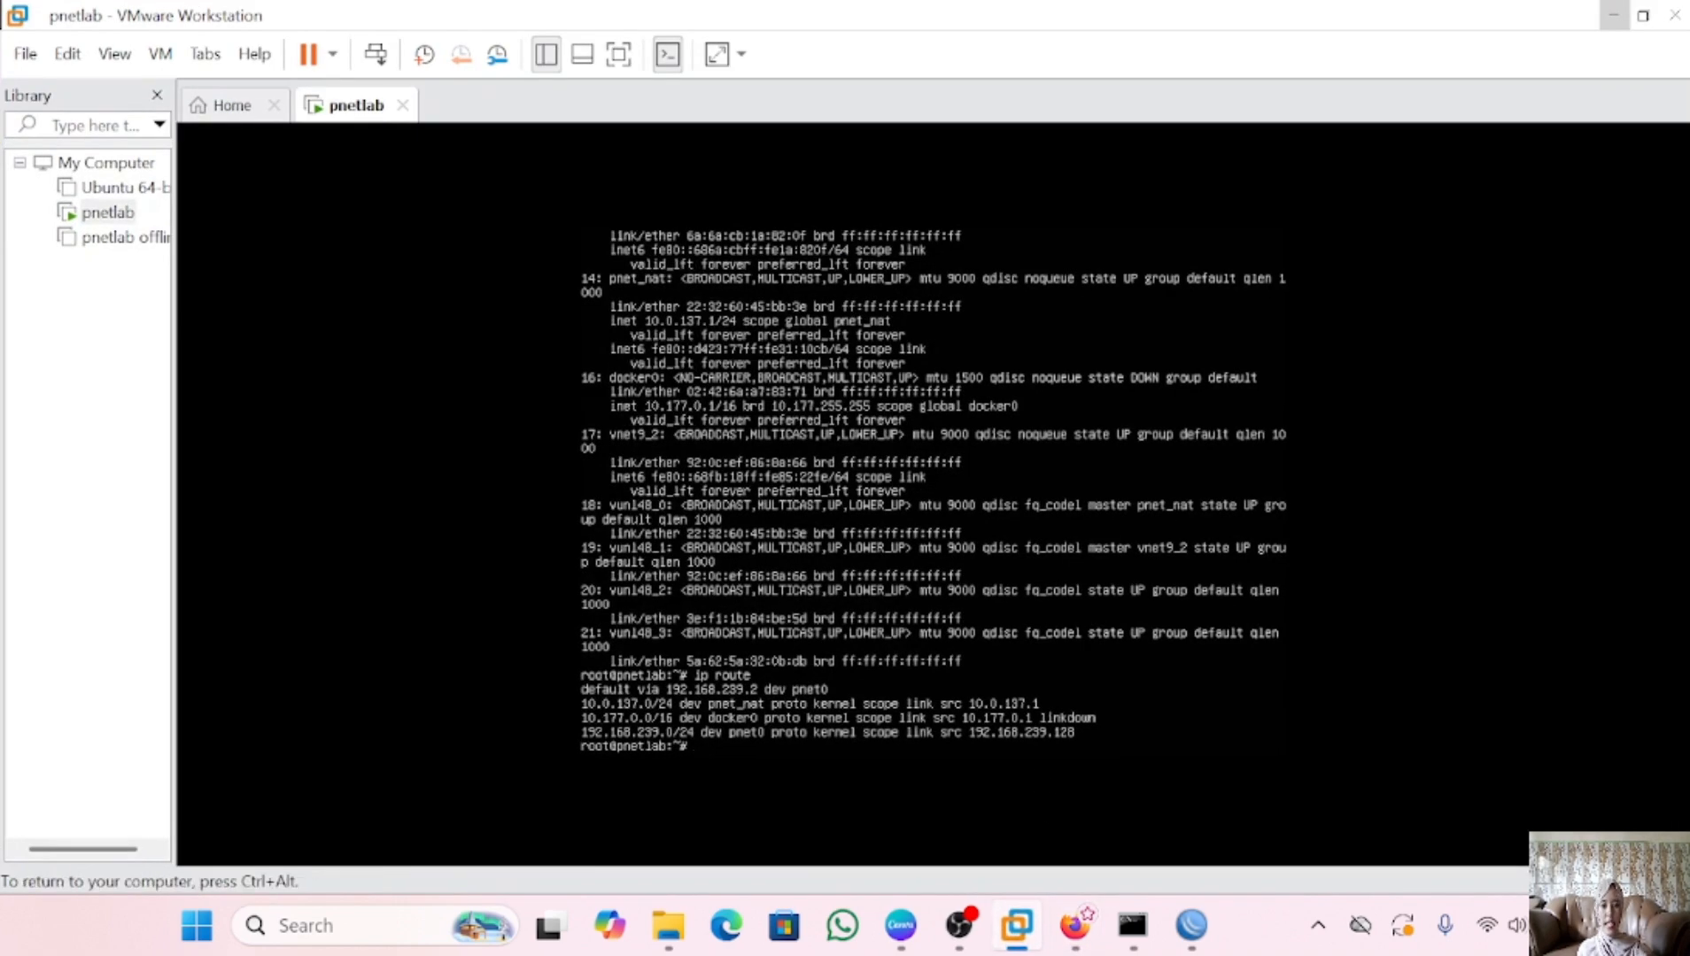
Release the pnetlab VM console and return to the r-hotspot browser terminal
{"action": "key", "text": "ctrl+alt"}
{"action": "left_click", "coordinate": [832, 793]}
{"action": "key", "text": "ctrl+alt"}
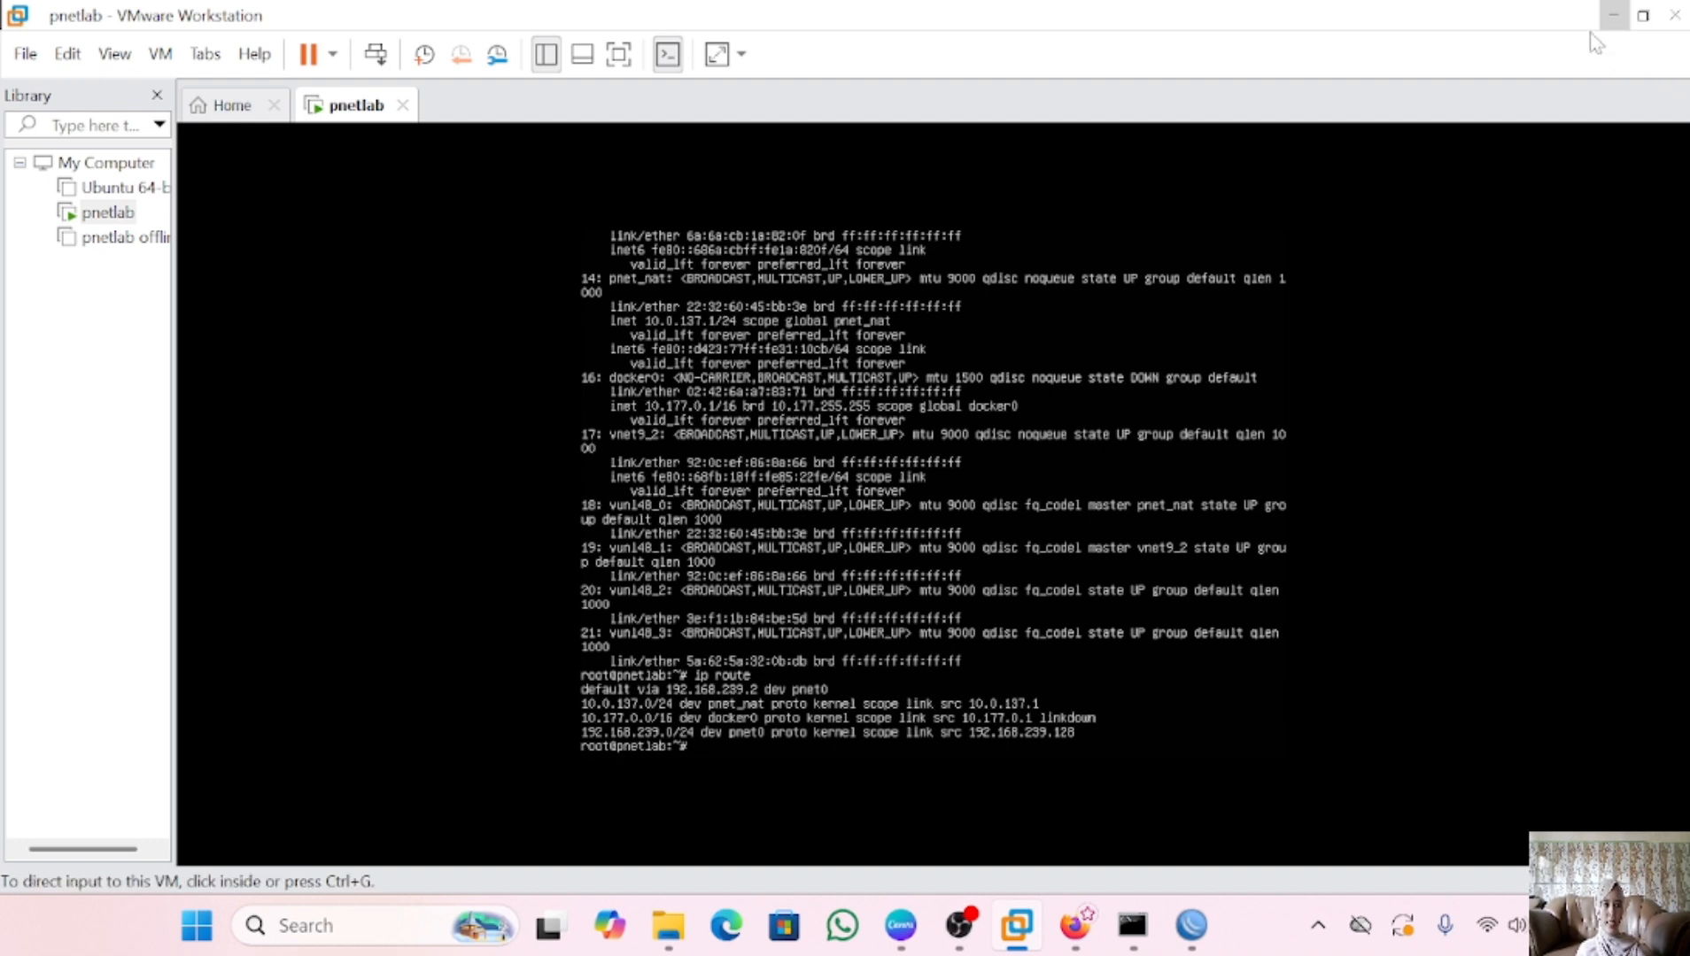
{"action": "key", "text": "alt+Tab"}
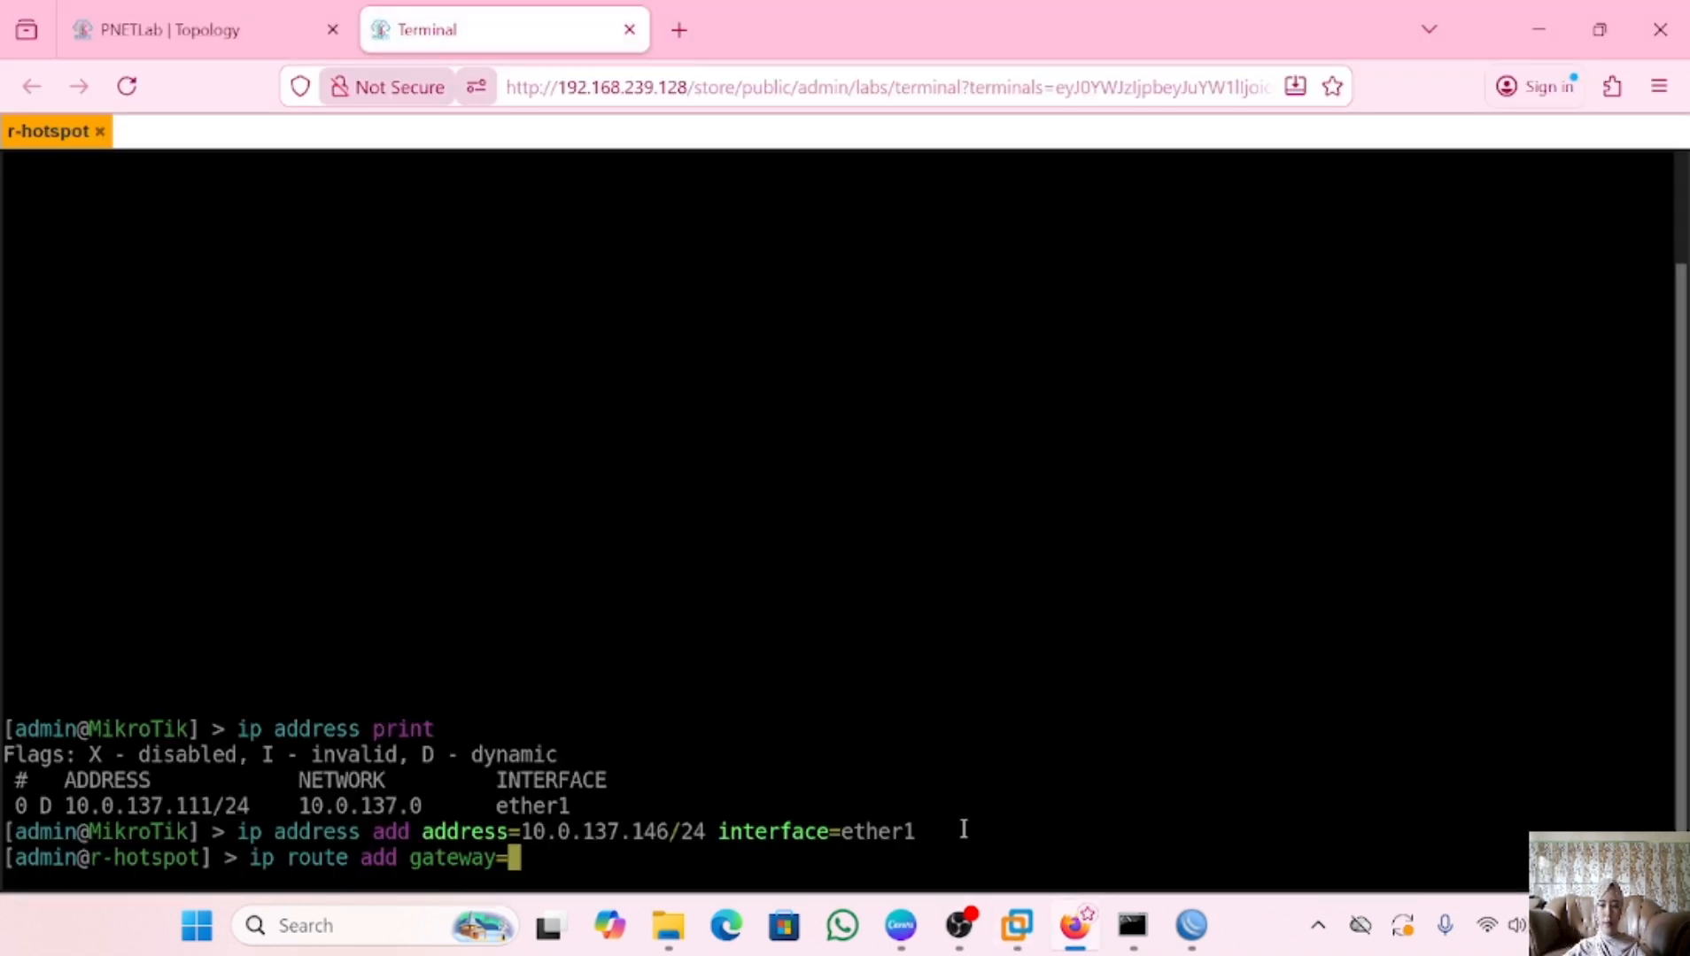
Set default gateway 10.0.137.1 and DNS server 8.8.8.8, then confirm ether1 has 10.0.137.146/24
{"action": "type", "text": "10.0.137.1"}
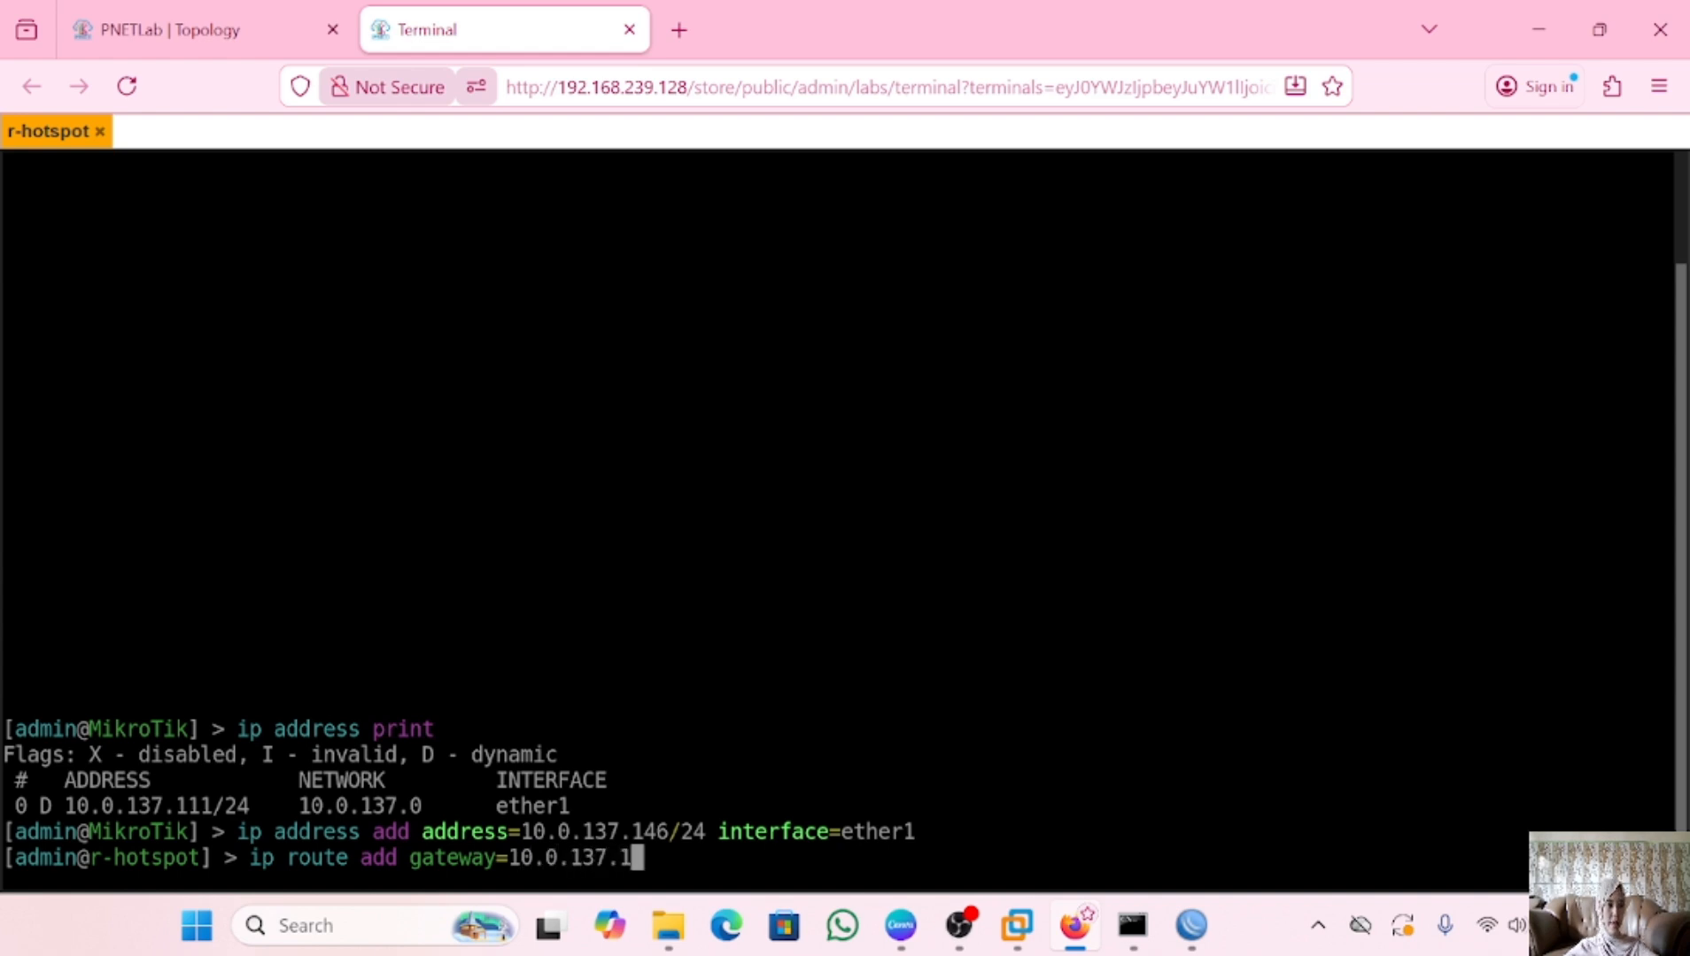
{"action": "key", "text": "Return"}
{"action": "type", "text": "ip d"}
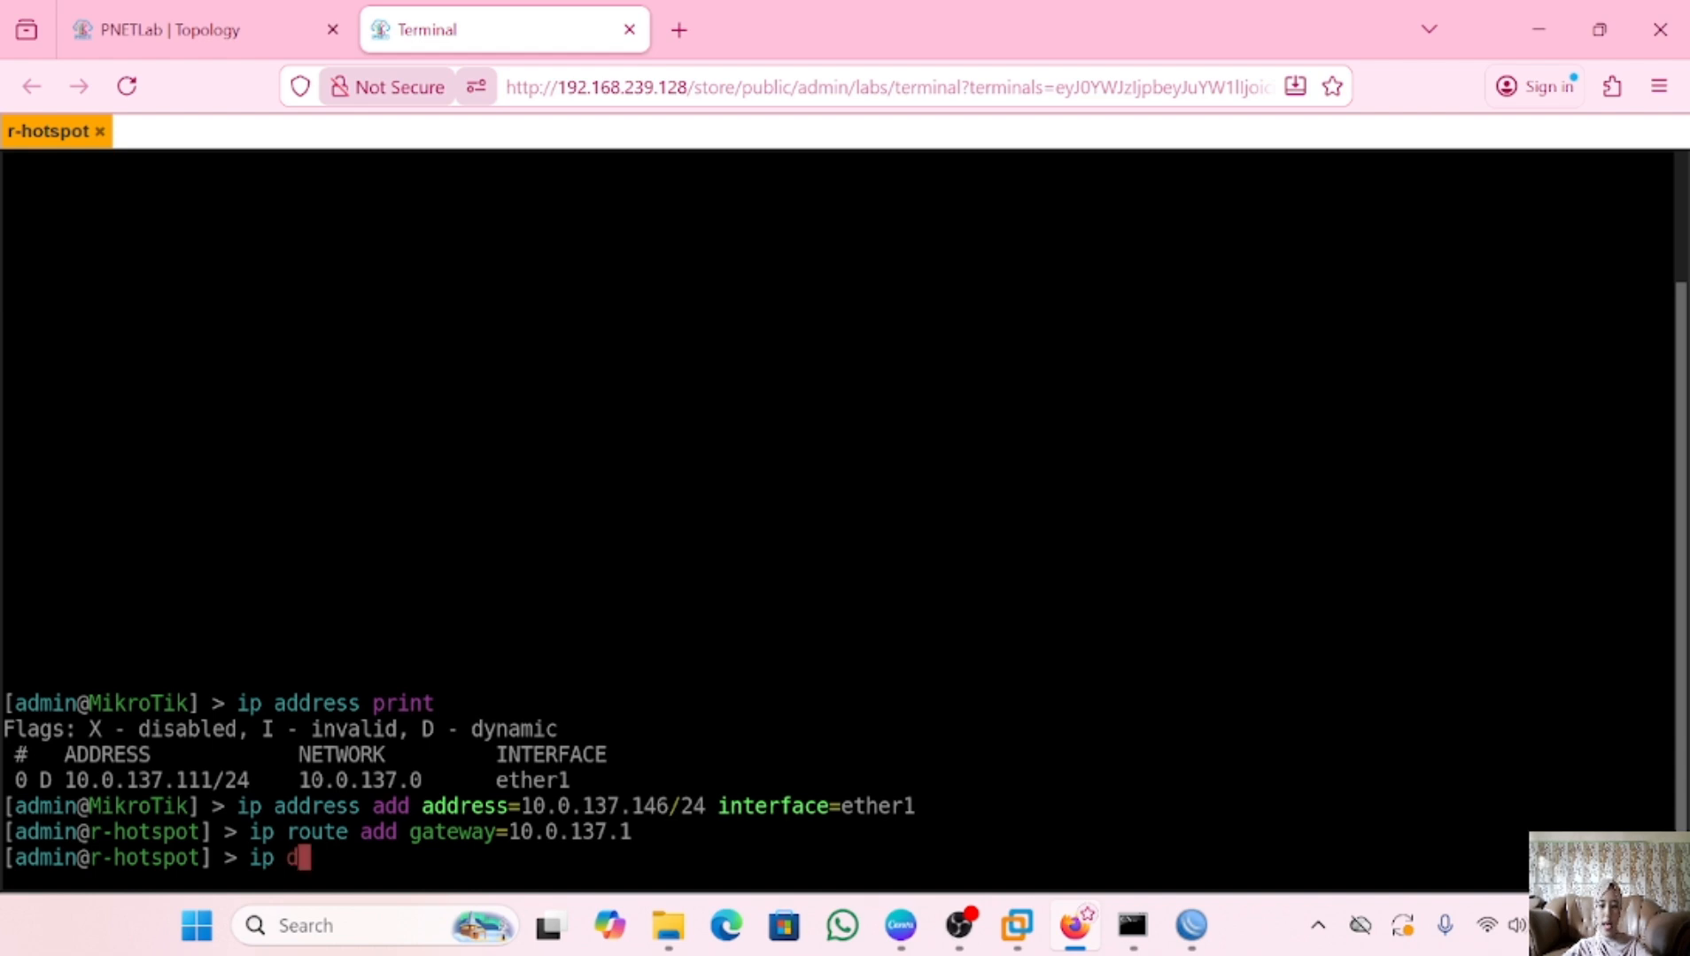
{"action": "type", "text": "ns set s"}
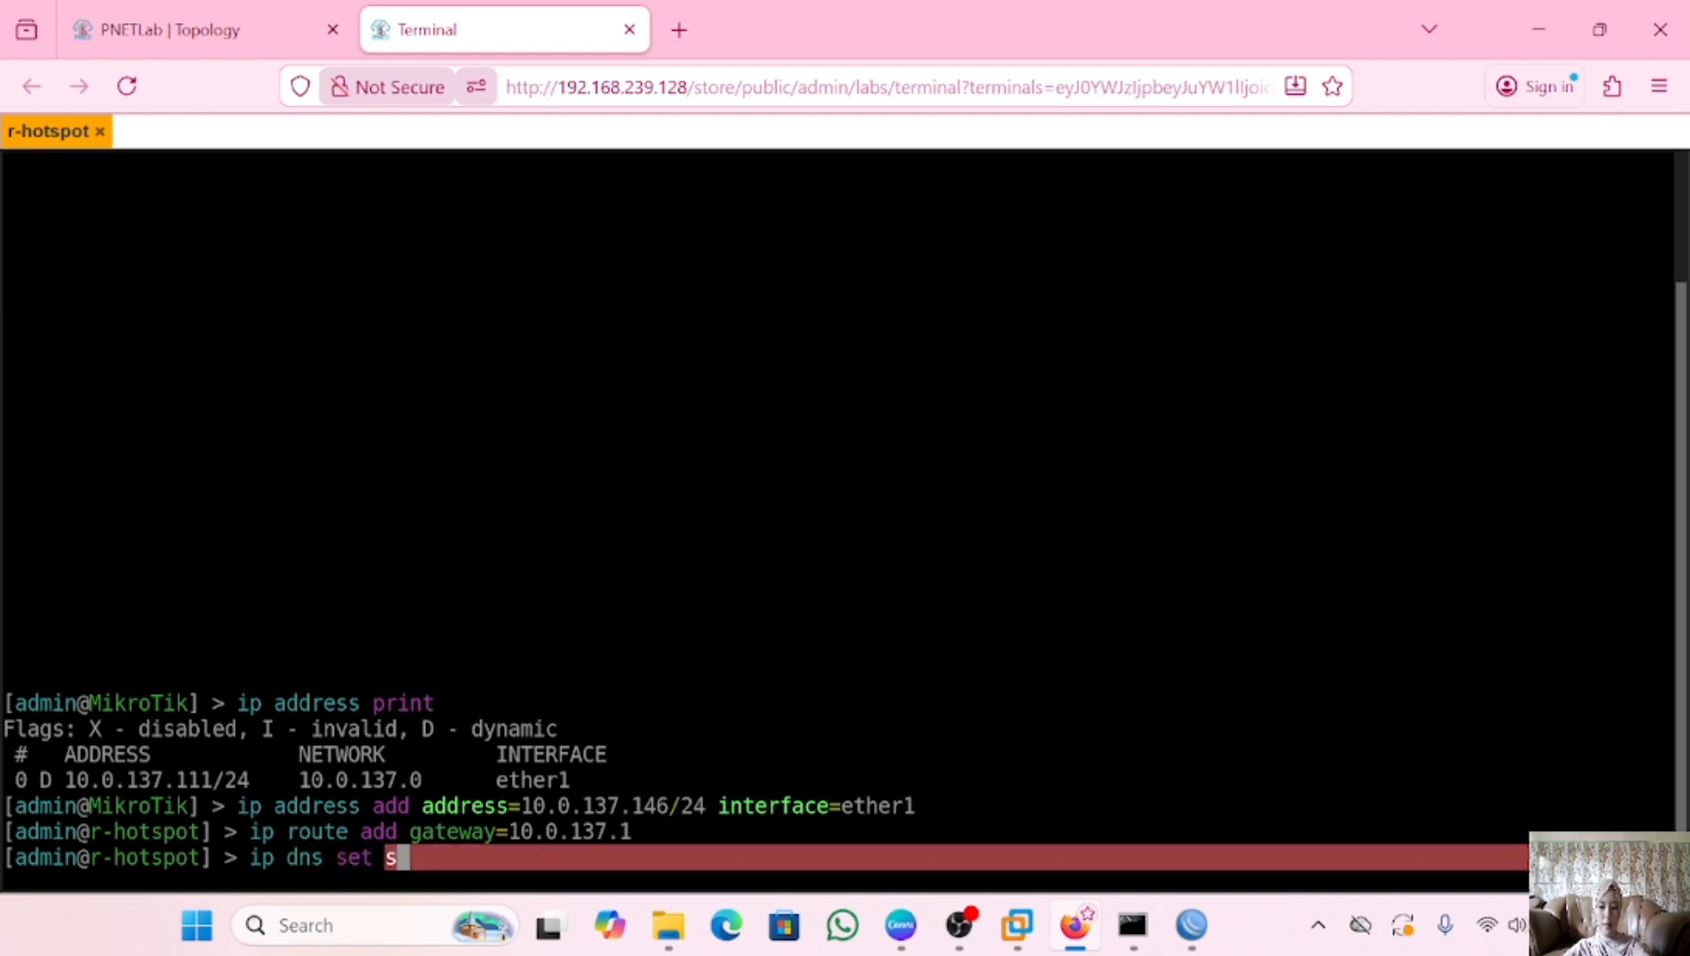
{"action": "type", "text": "ervers="}
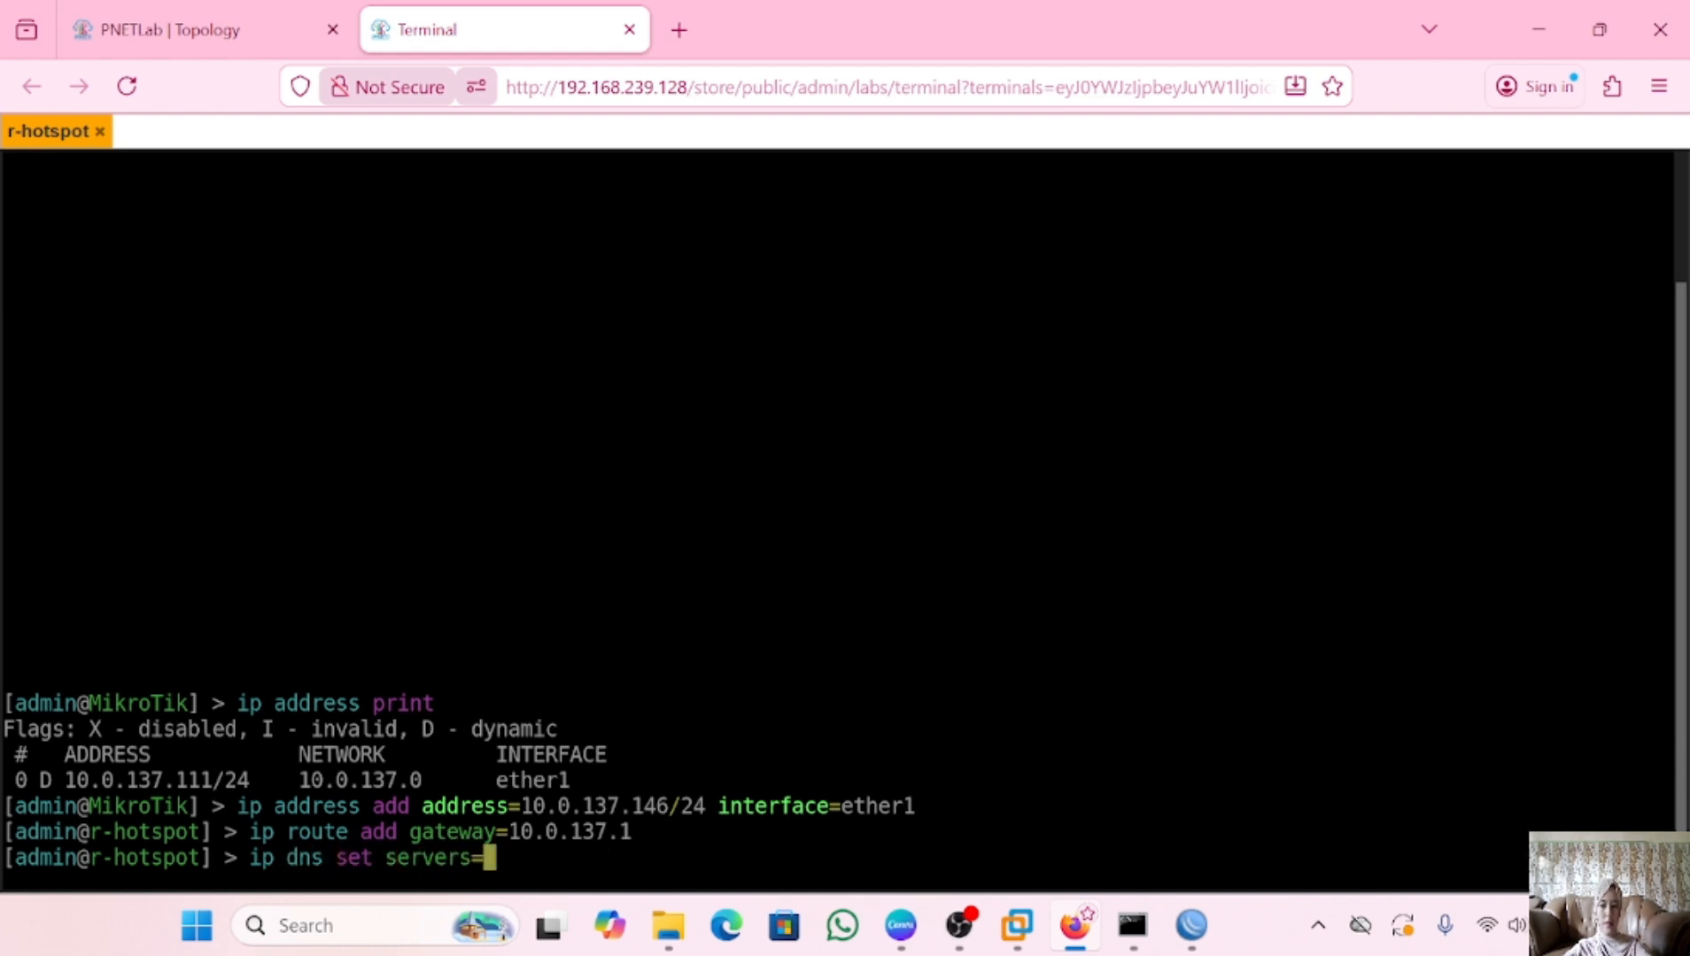
{"action": "type", "text": "8.8.8.8"}
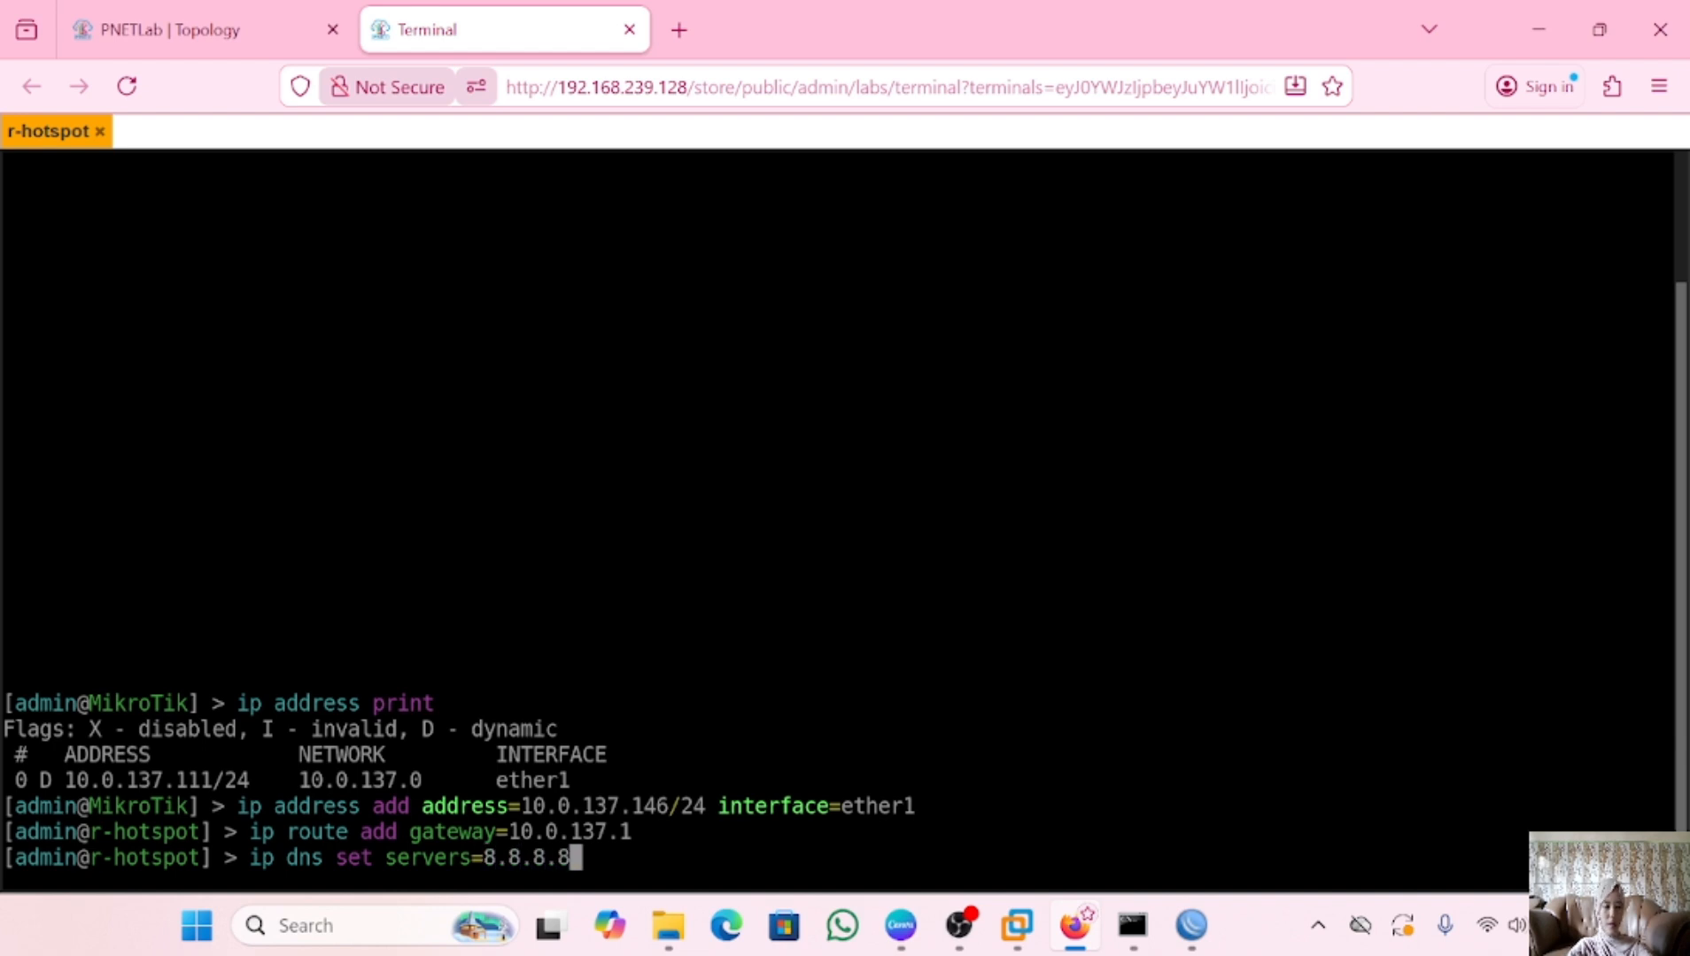
{"action": "key", "text": "Return"}
{"action": "type", "text": "ip "}
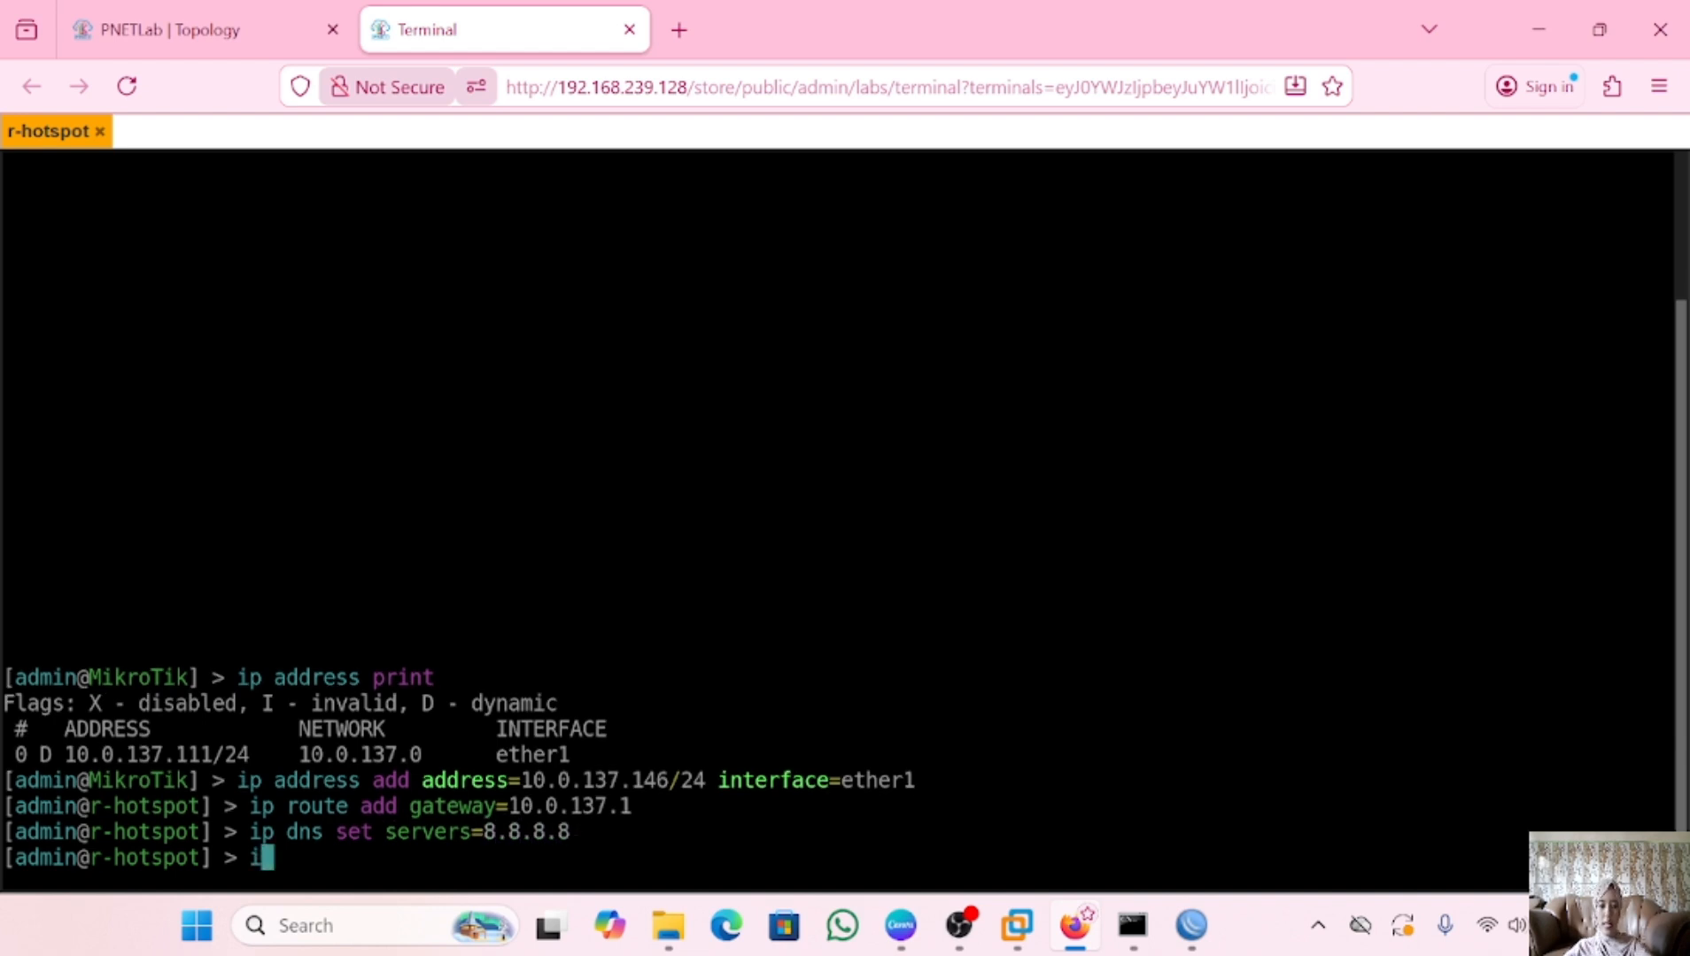
{"action": "type", "text": "a"}
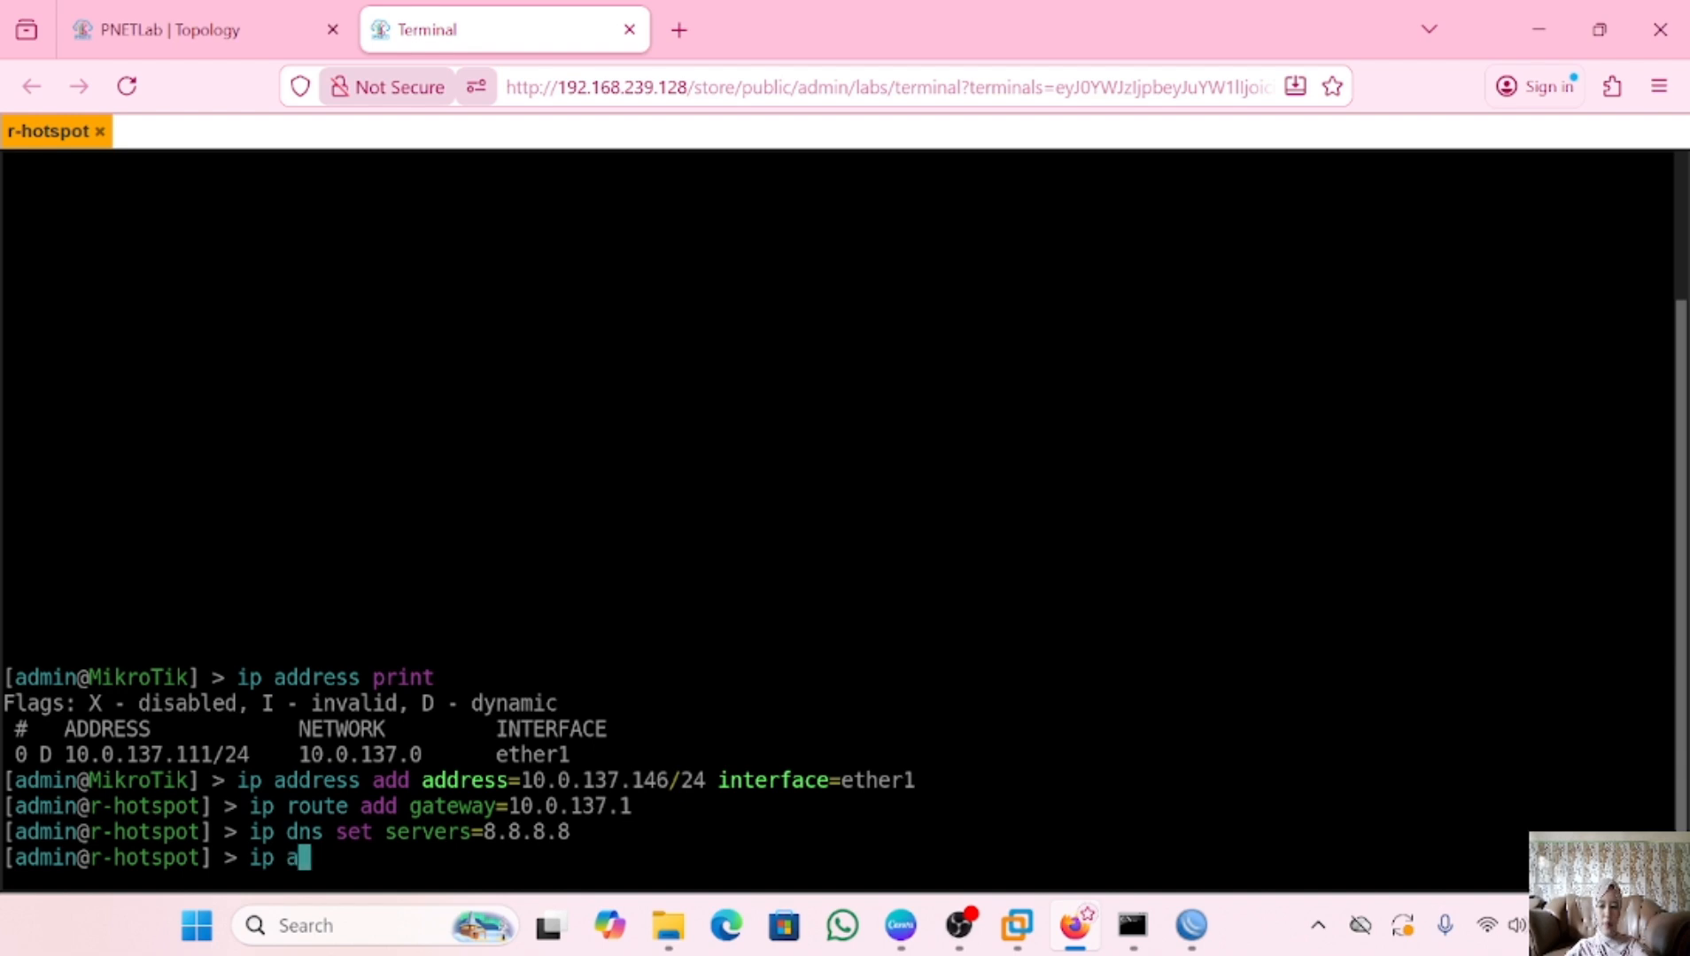
{"action": "type", "text": "ddress print"}
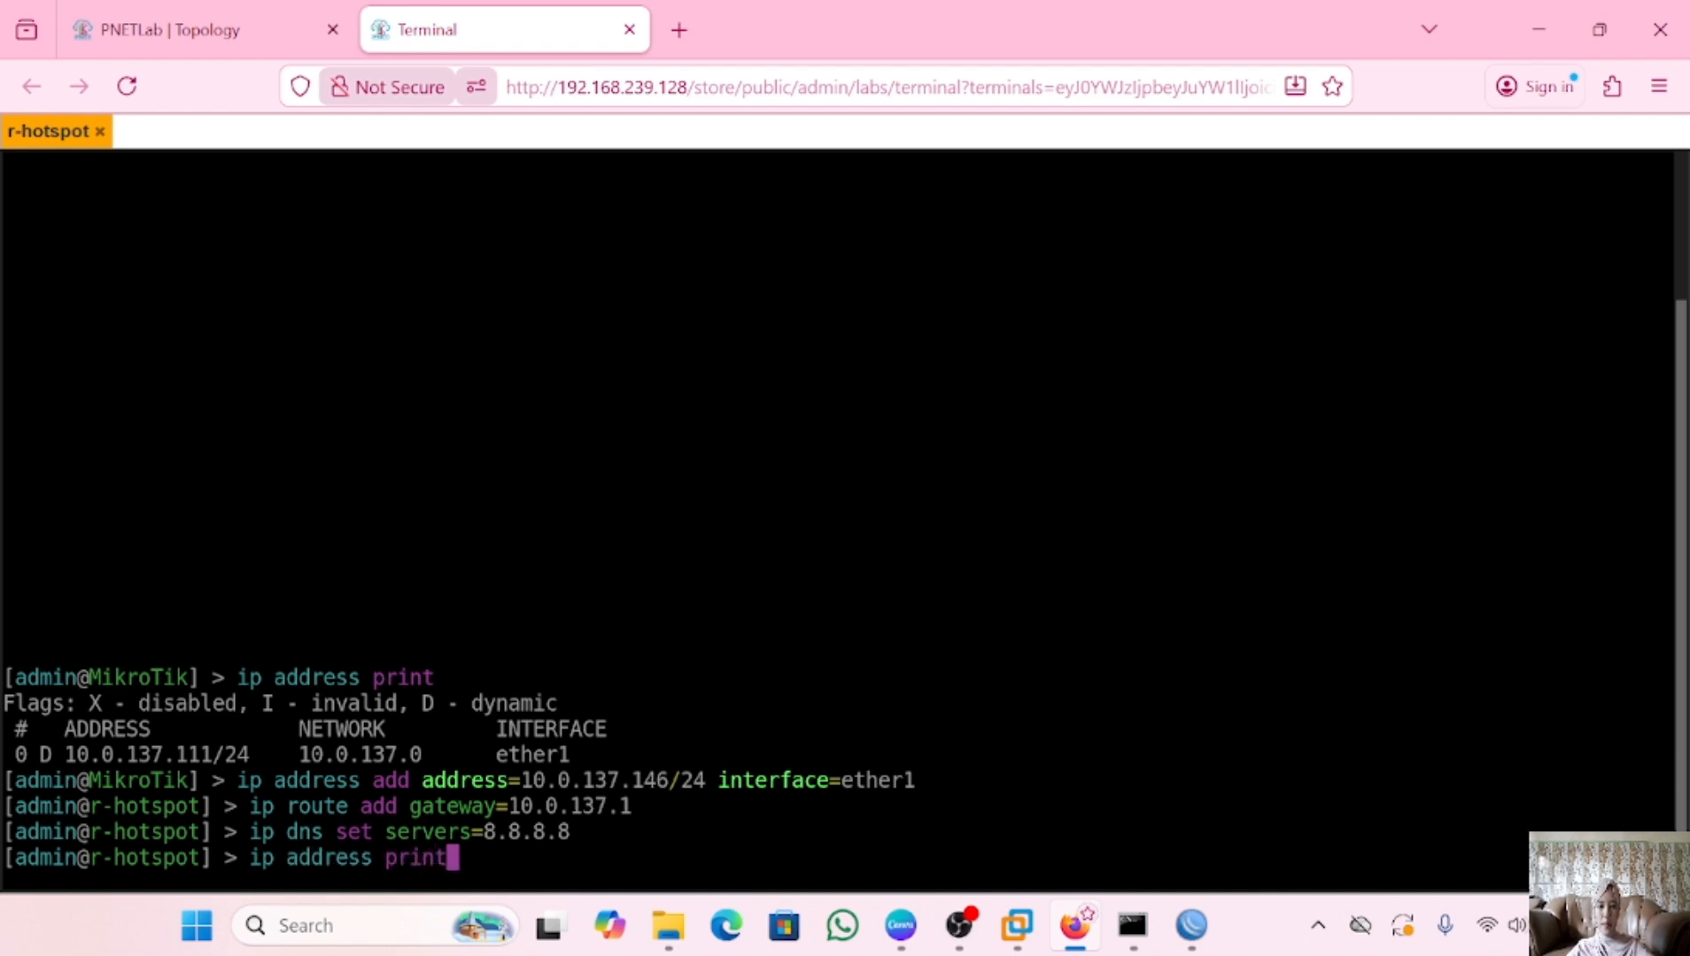
{"action": "key", "text": "Return"}
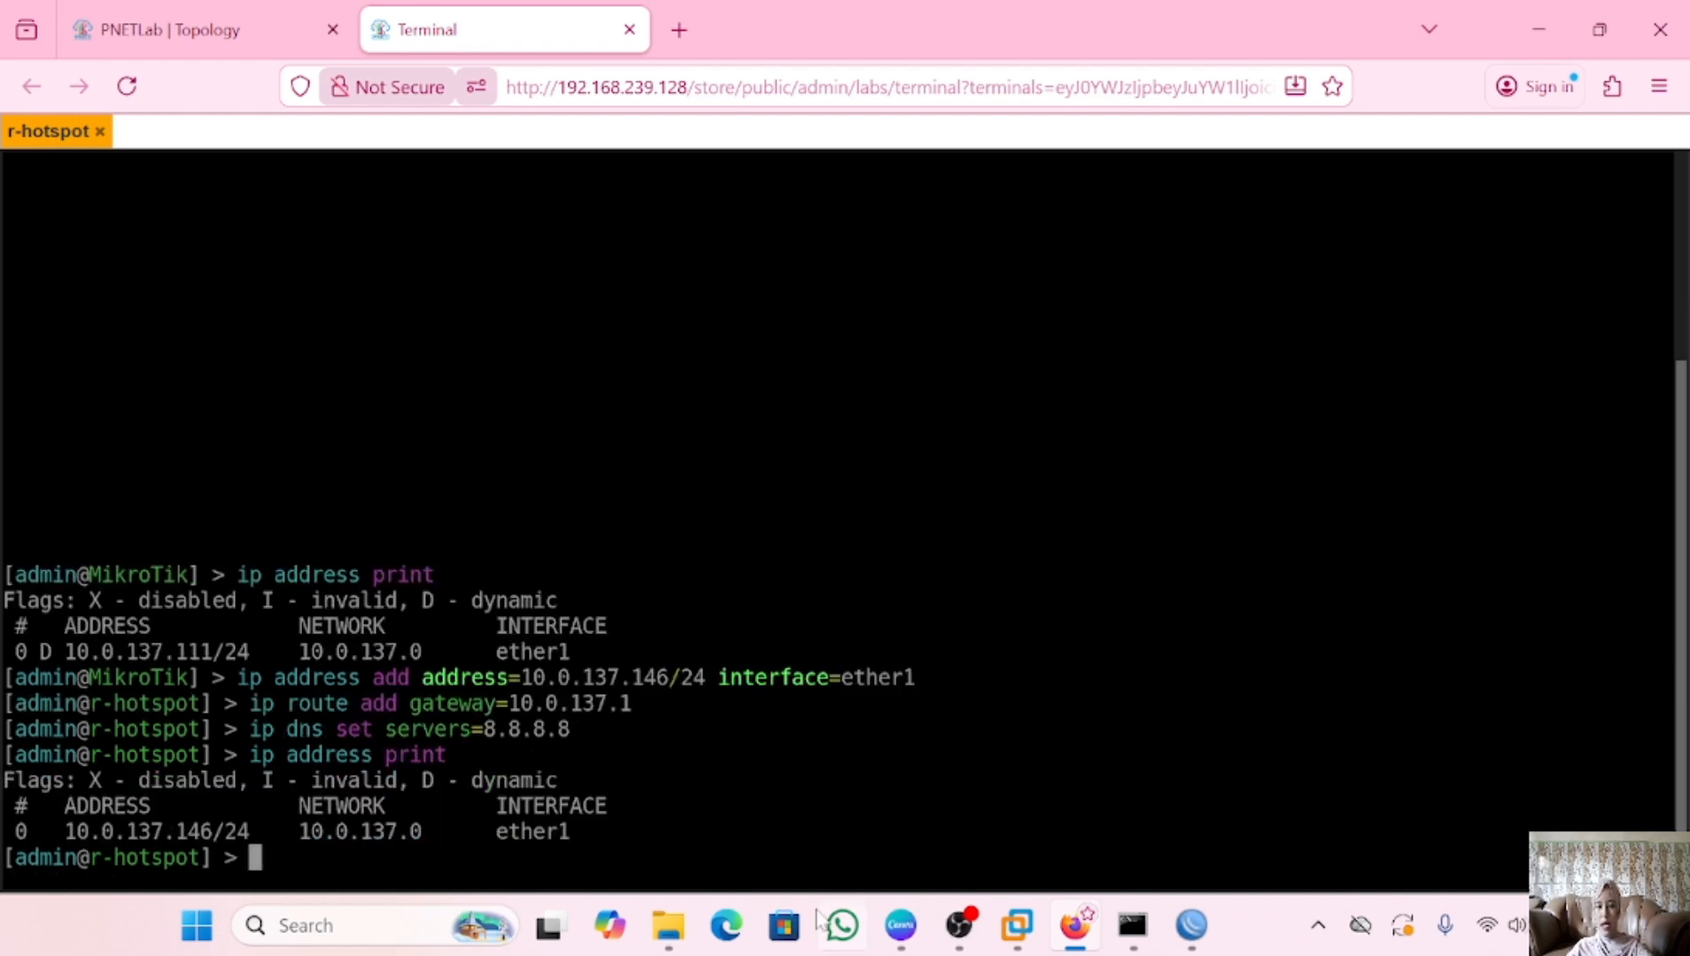
{"action": "key", "text": "ctrl+shift+Tab"}
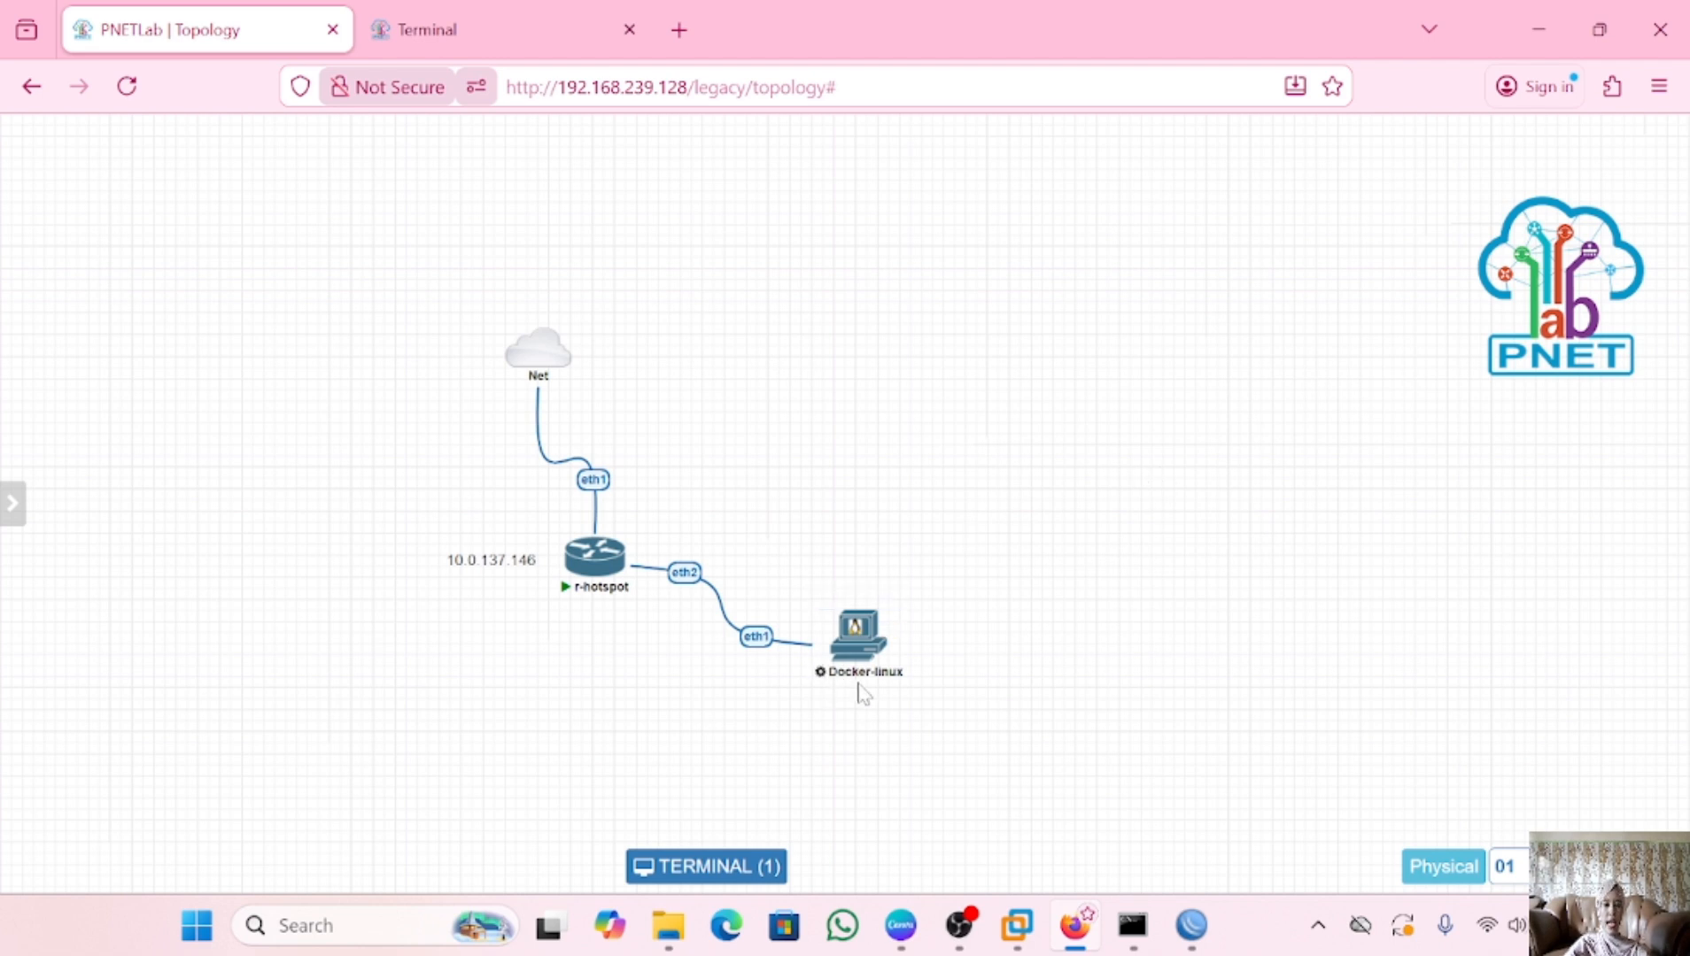
Reconnect WinBox to r-hotspot at 10.0.137.146 and close the Change Password Now dialog
{"action": "left_click", "coordinate": [1191, 925]}
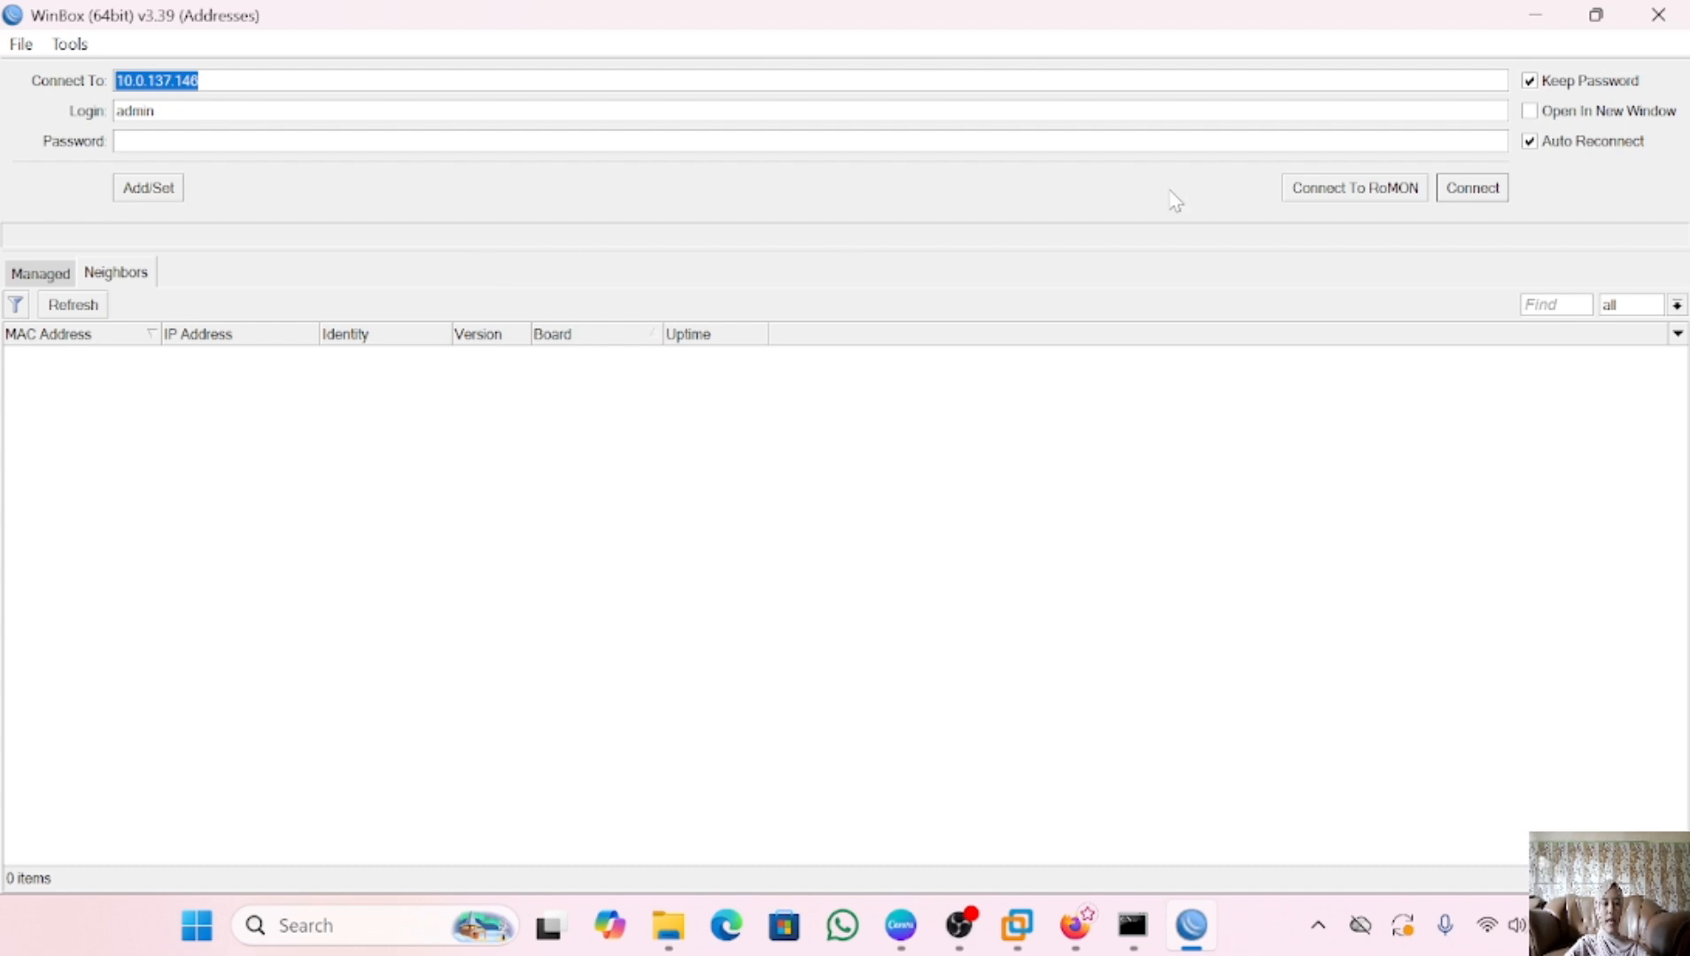
{"action": "left_click", "coordinate": [1475, 194]}
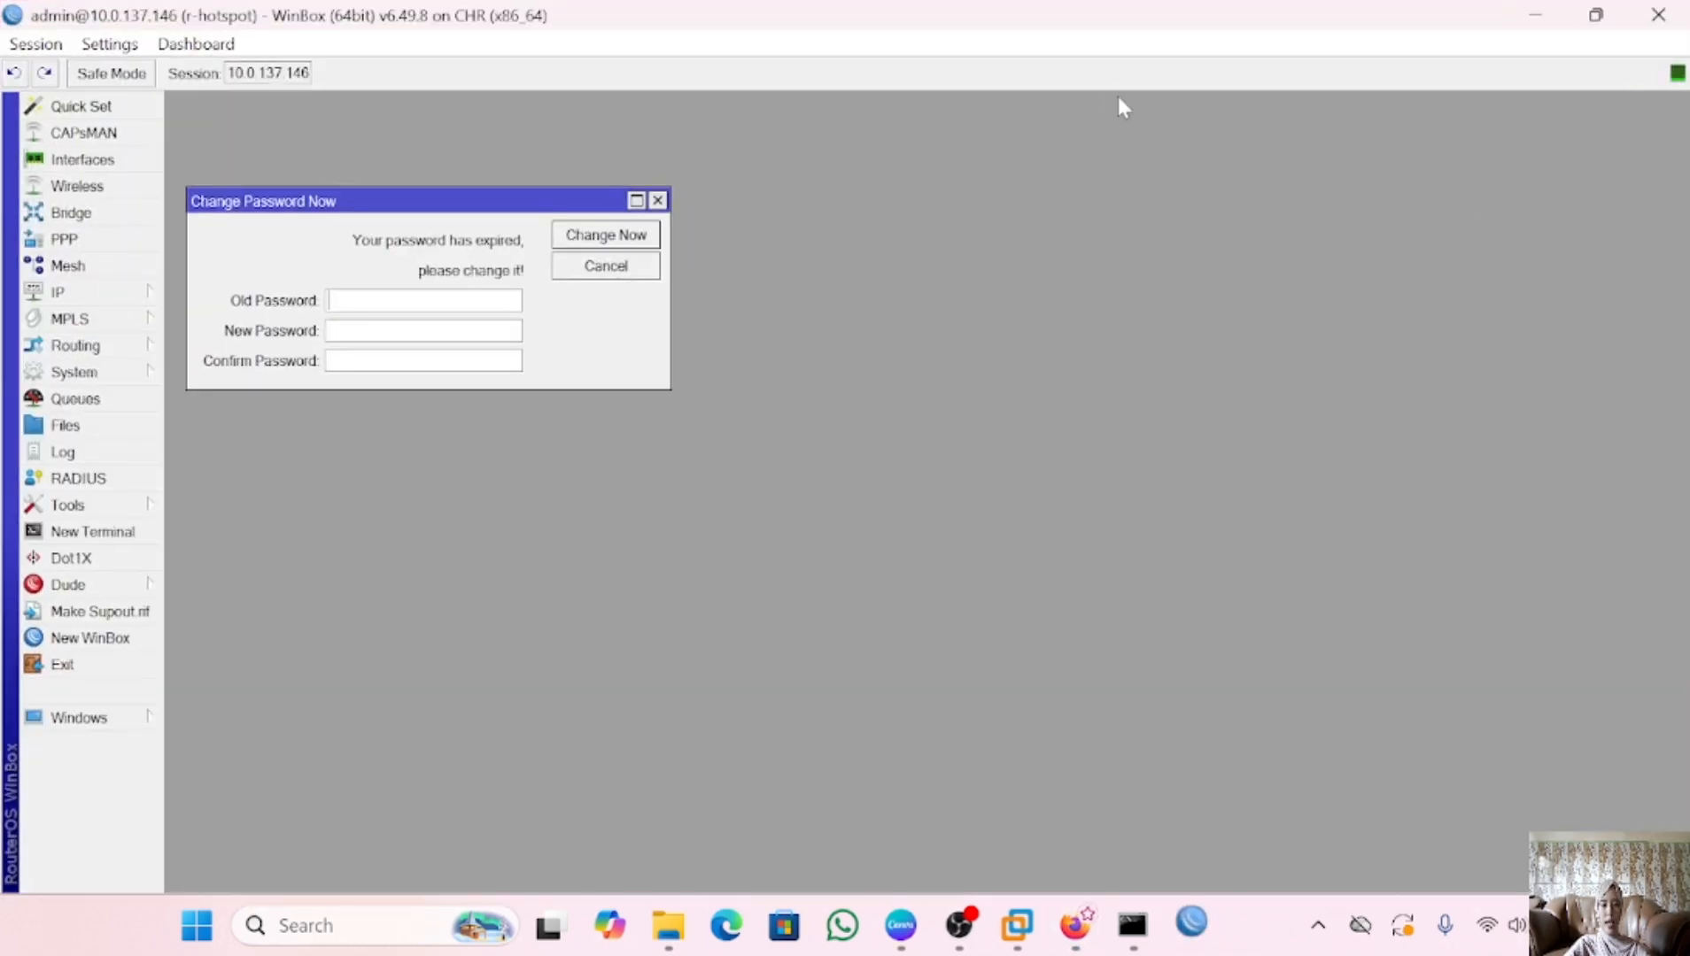
{"action": "left_click", "coordinate": [657, 201]}
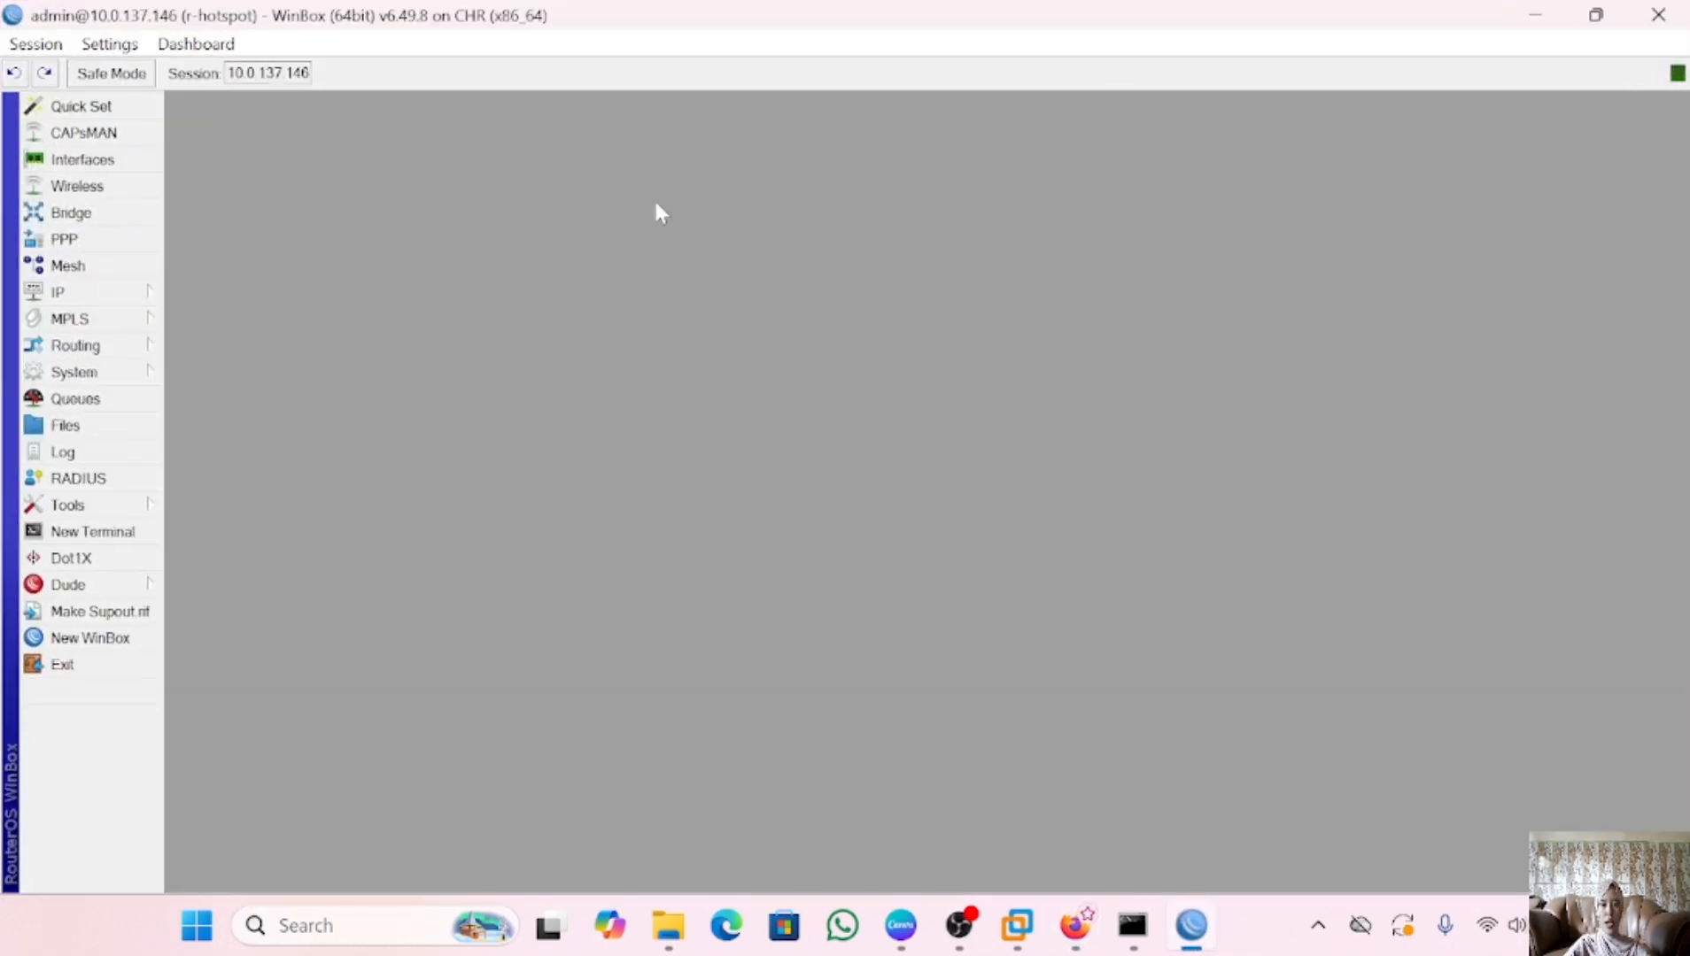
Start the Hotspot Setup wizard with ether2 as the hotspot interface
{"action": "left_click", "coordinate": [124, 294]}
{"action": "left_click", "coordinate": [237, 452]}
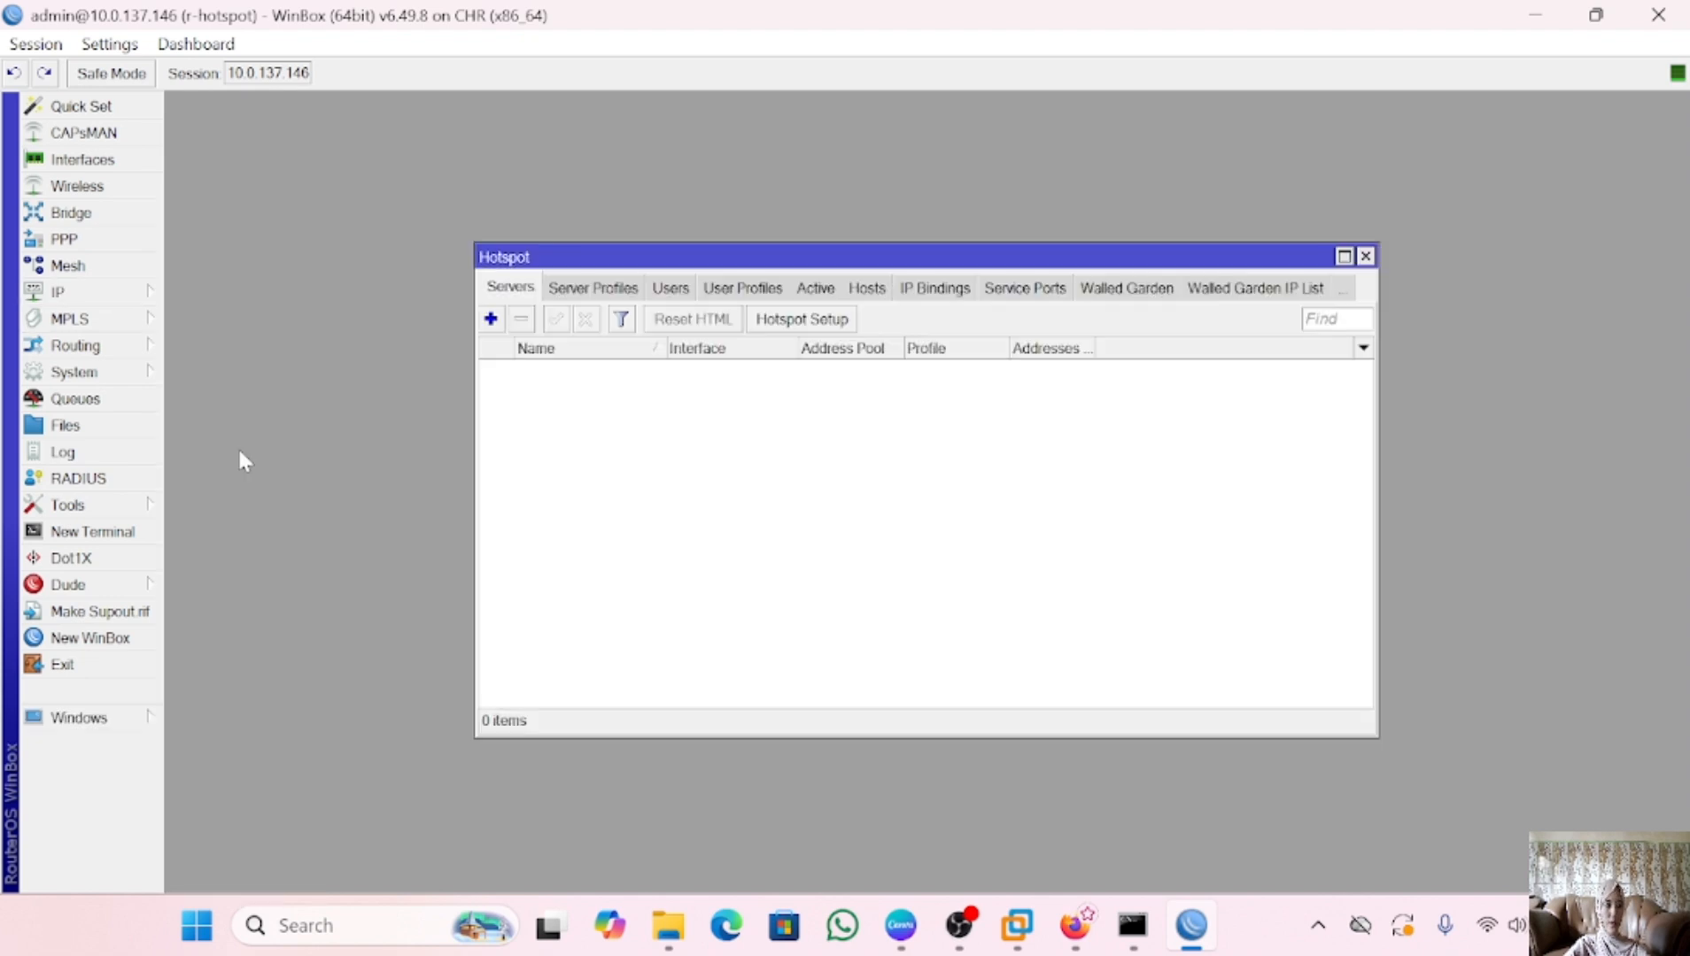
{"action": "left_click", "coordinate": [832, 322]}
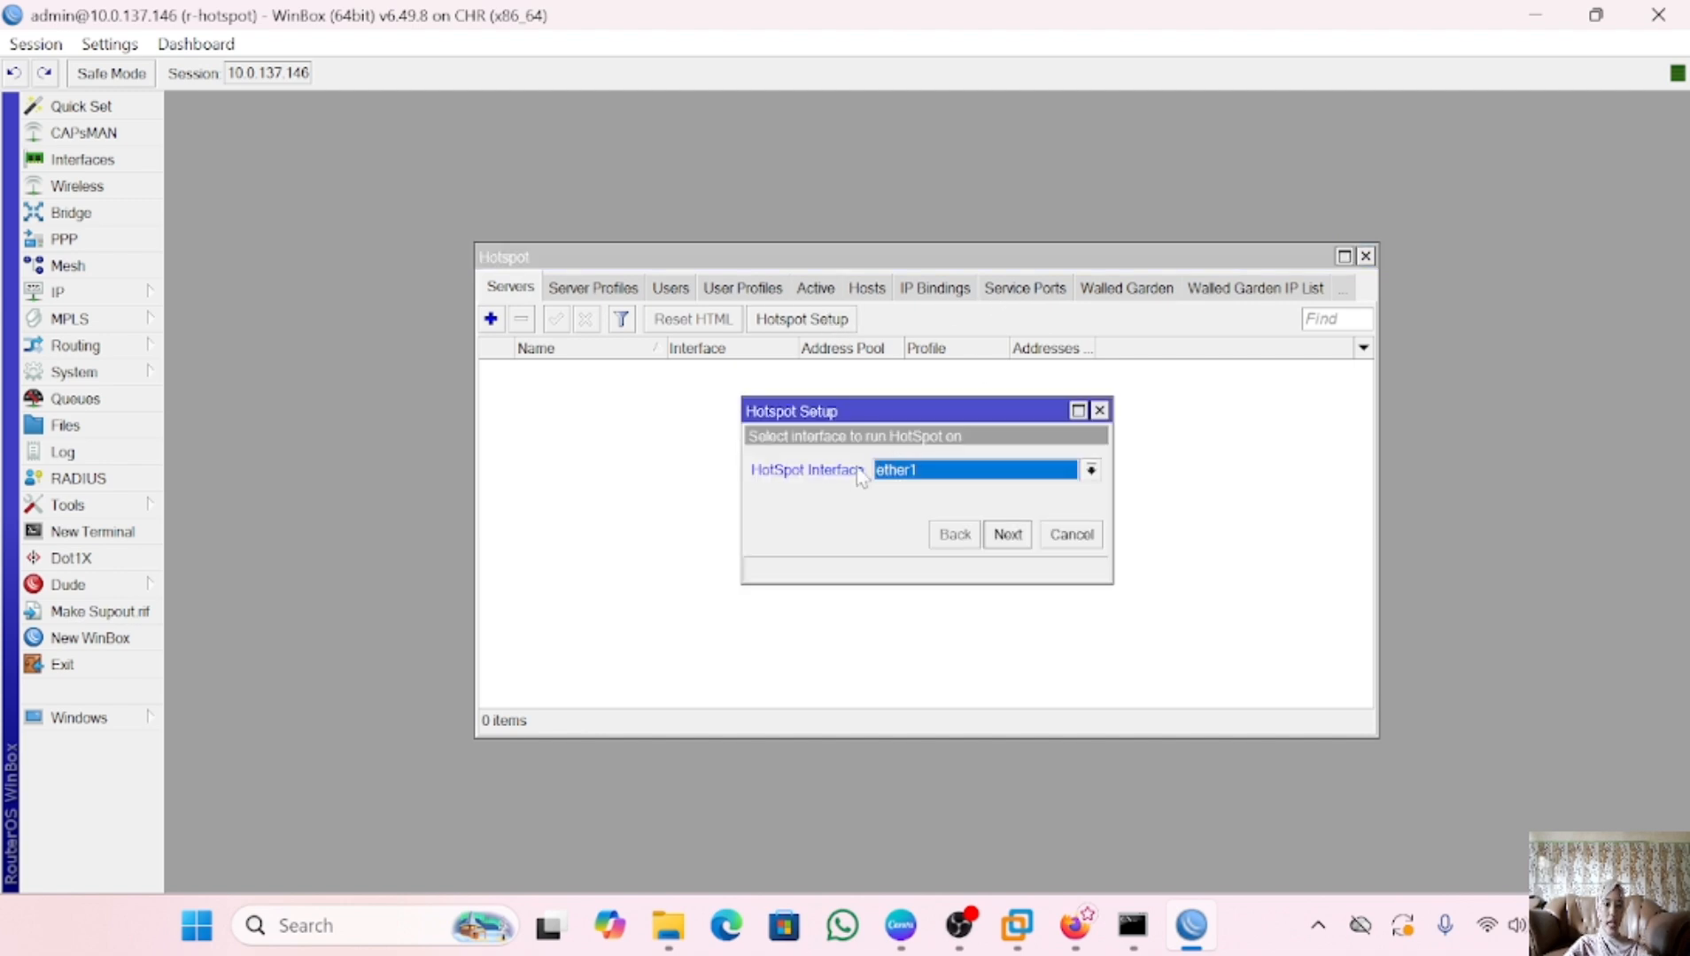
{"action": "left_click", "coordinate": [1090, 472]}
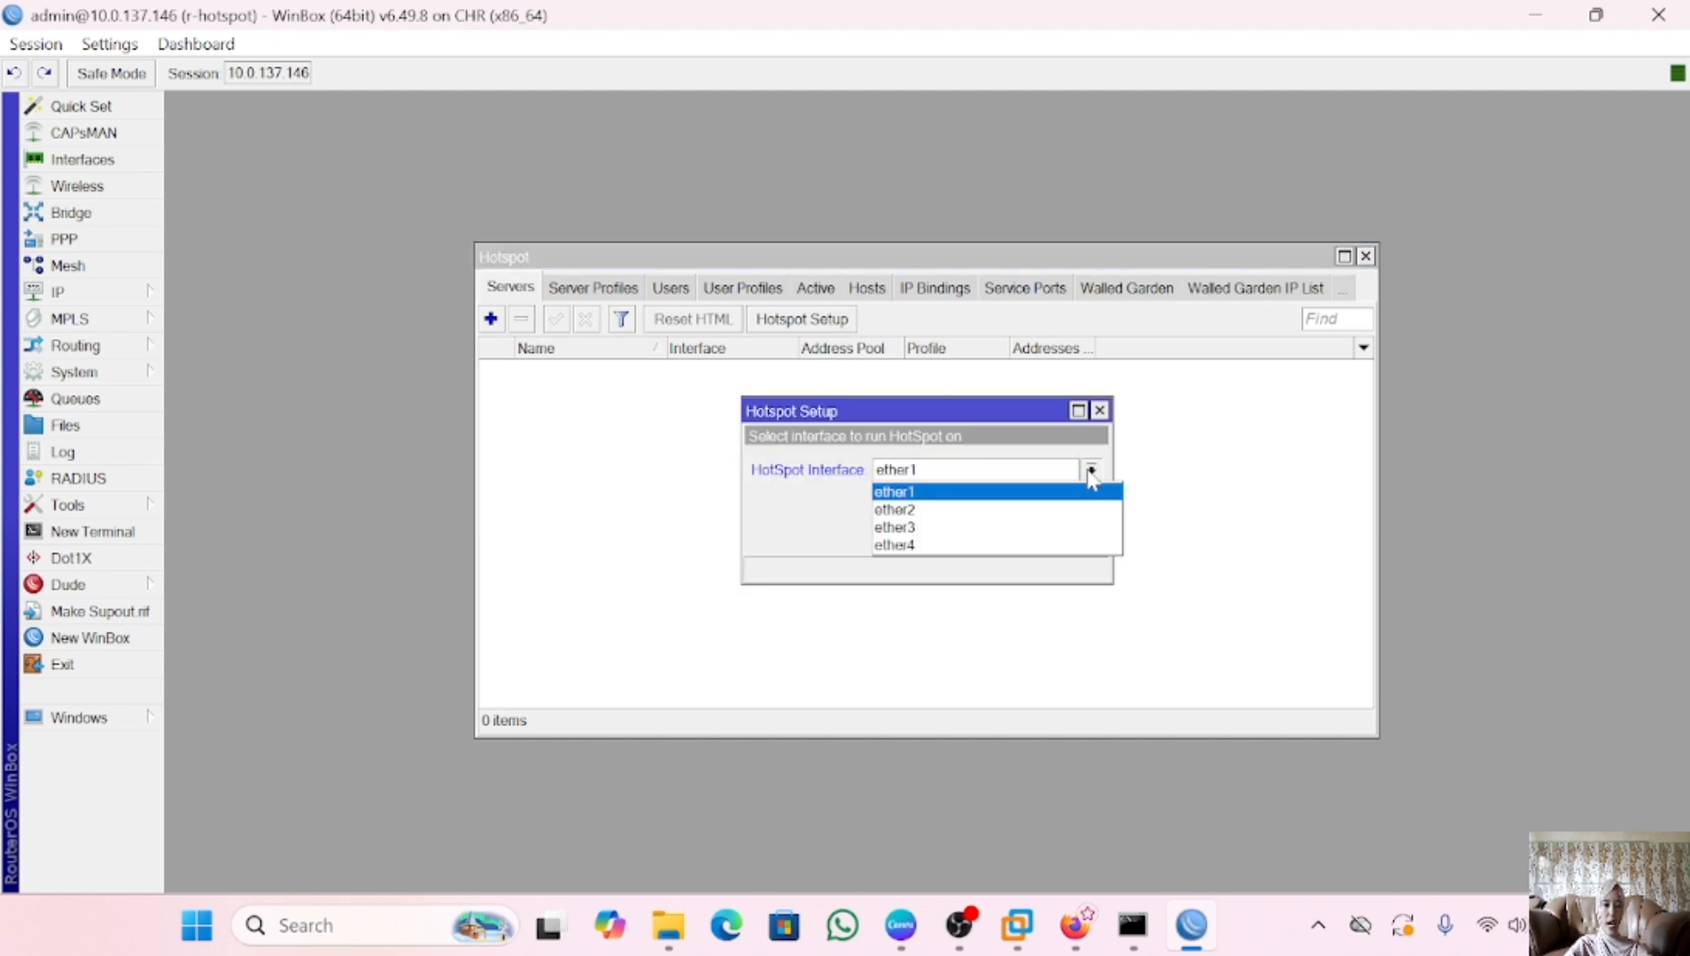
{"action": "left_click", "coordinate": [1021, 507]}
{"action": "left_click", "coordinate": [1009, 534]}
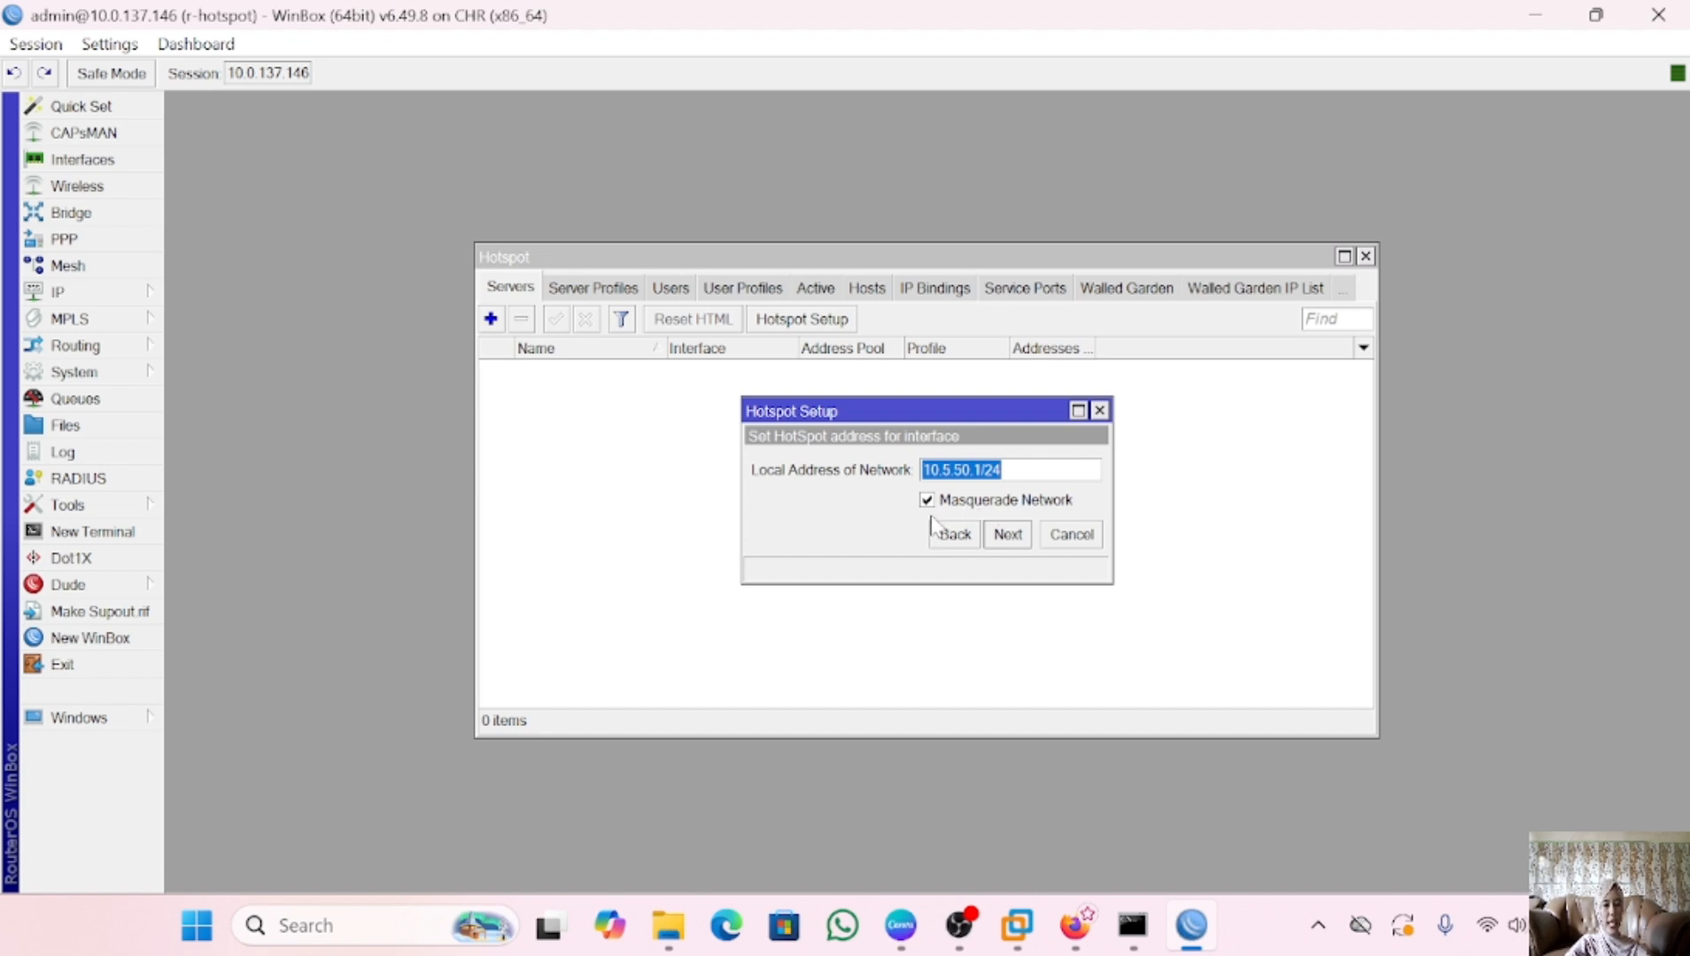
Accept local address 10.5.50.1/24, pool 10.5.50.2-10.5.50.254, and no SSL certificate
{"action": "left_click", "coordinate": [1009, 535]}
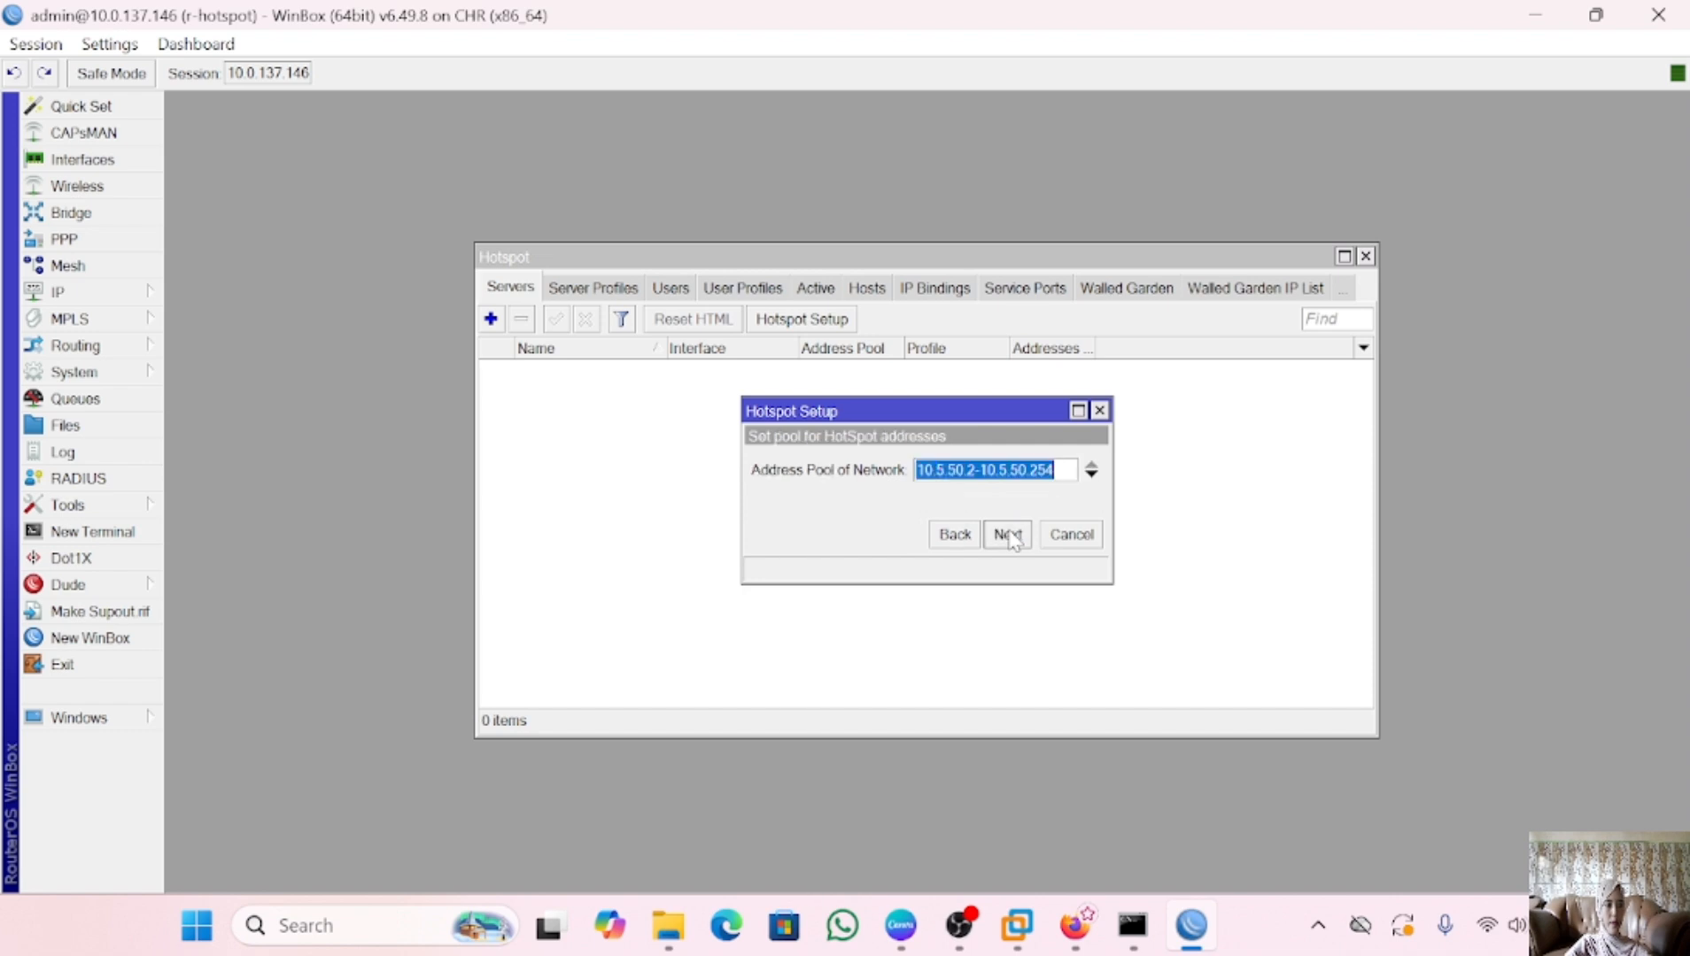
{"action": "left_click", "coordinate": [1011, 536]}
{"action": "left_click", "coordinate": [1009, 536]}
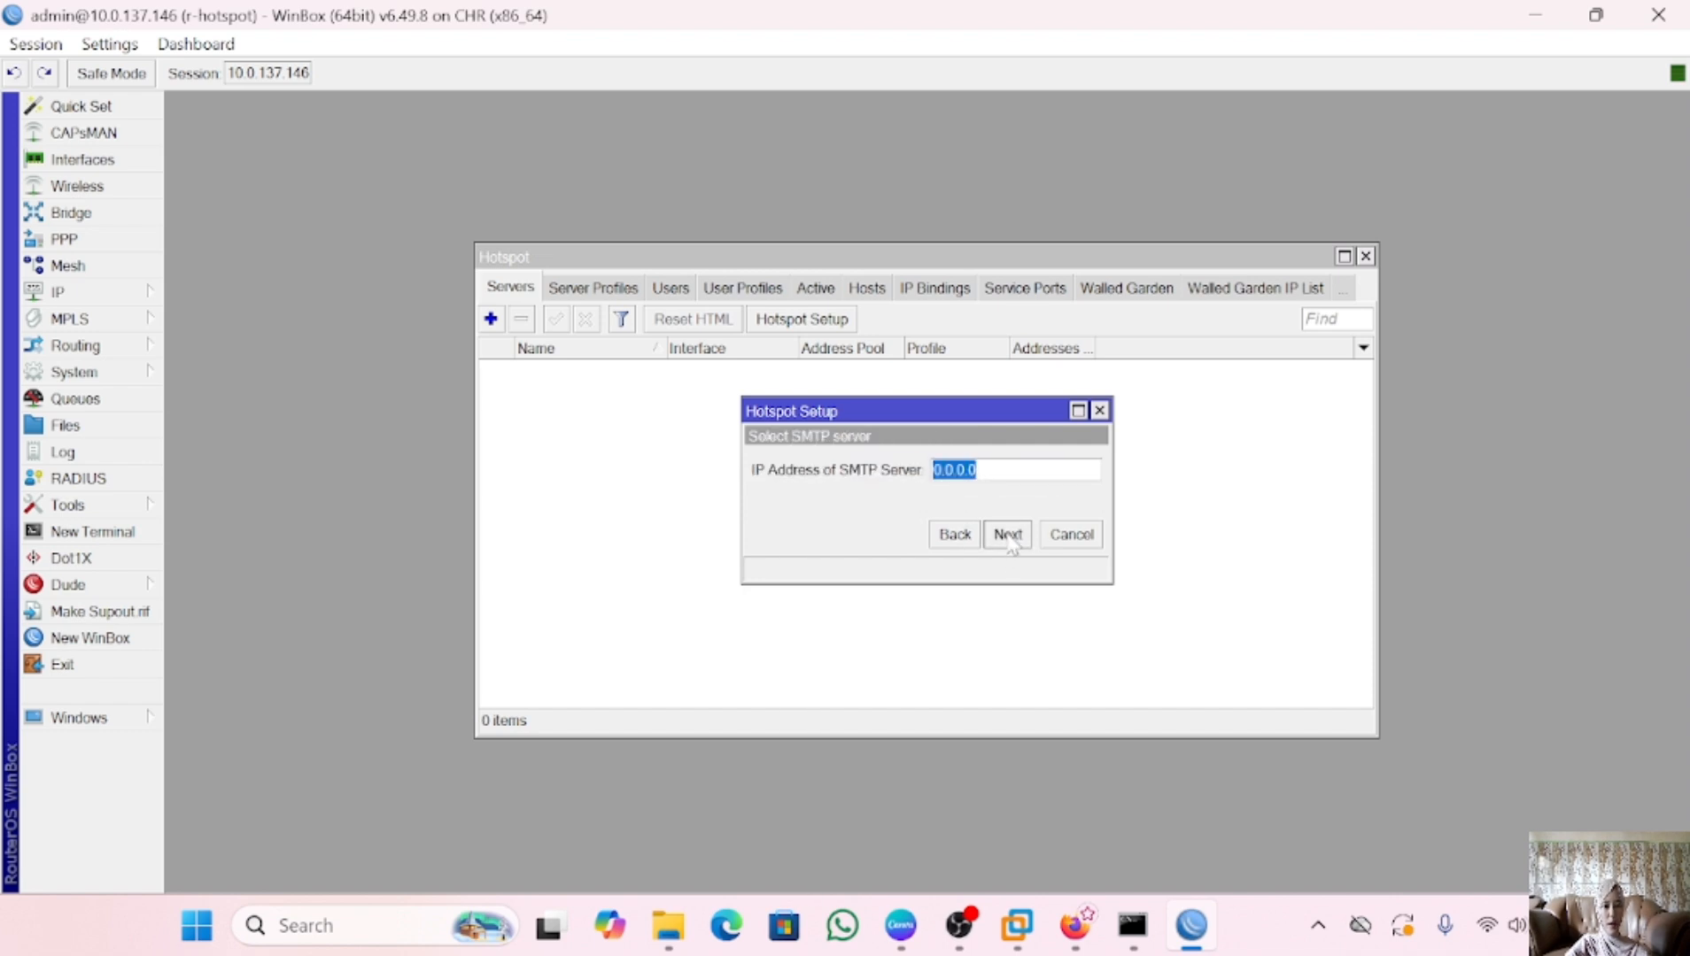
Keep SMTP at 0.0.0.0, use DNS servers 8.8.8.8 and 8.8.4.4, and set DNS name hotspot-niaa.co.id
{"action": "left_click", "coordinate": [1009, 535]}
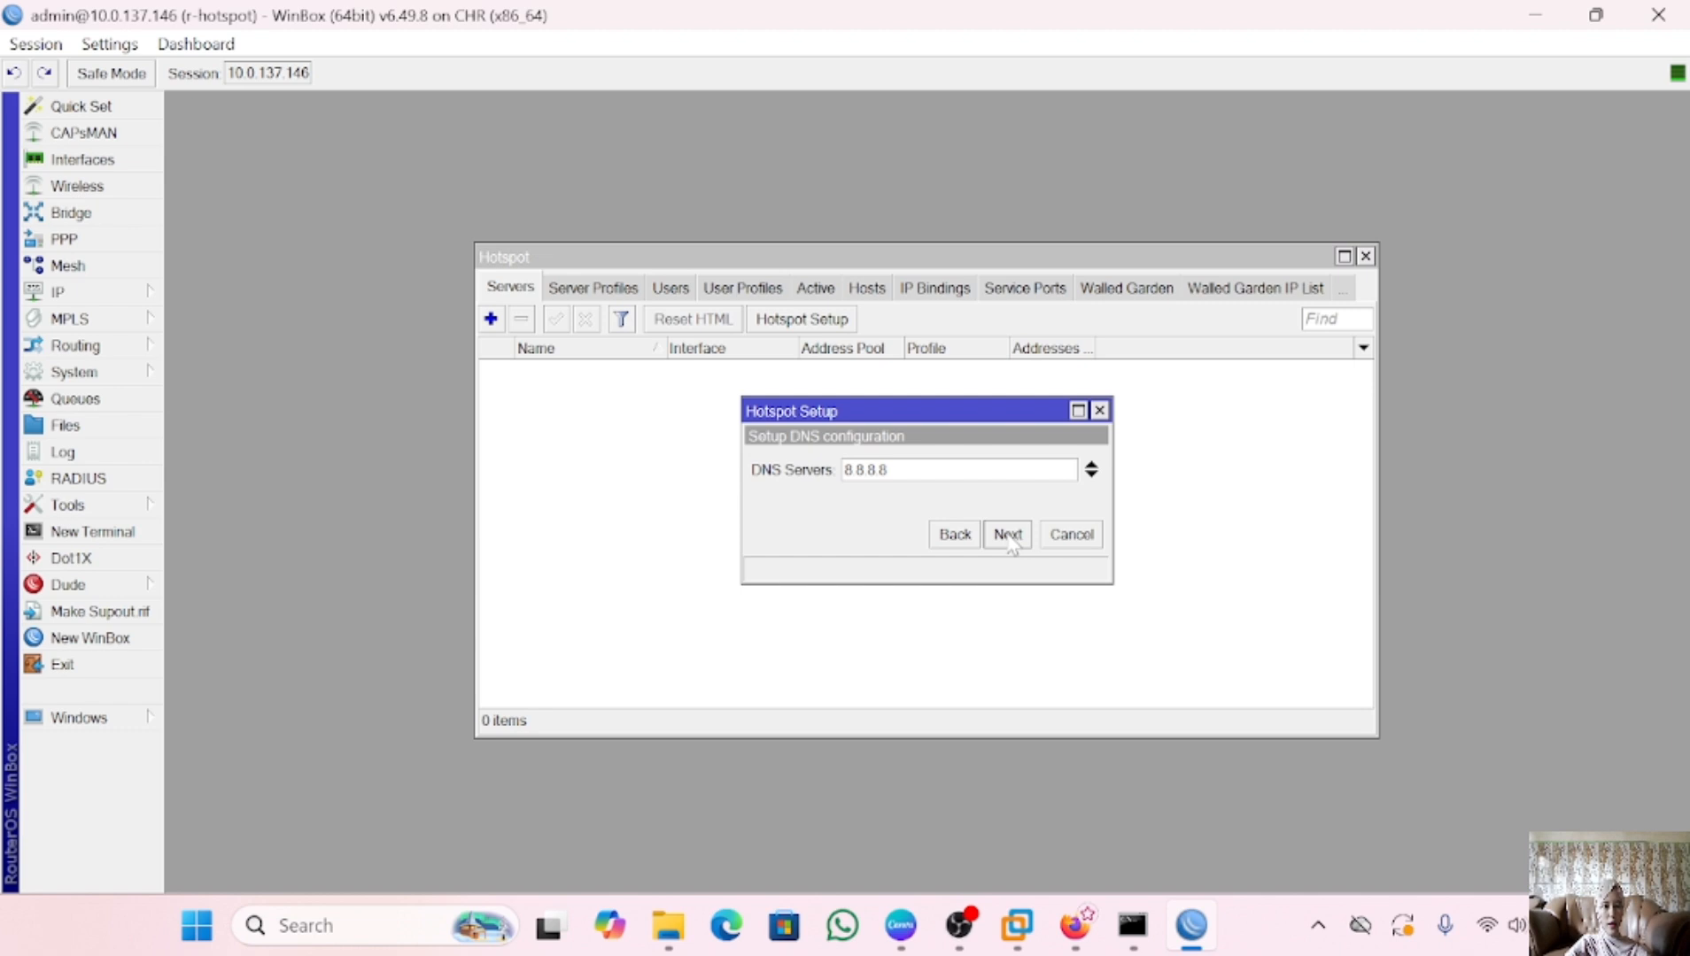
{"action": "left_click", "coordinate": [1091, 475]}
{"action": "left_click", "coordinate": [889, 498]}
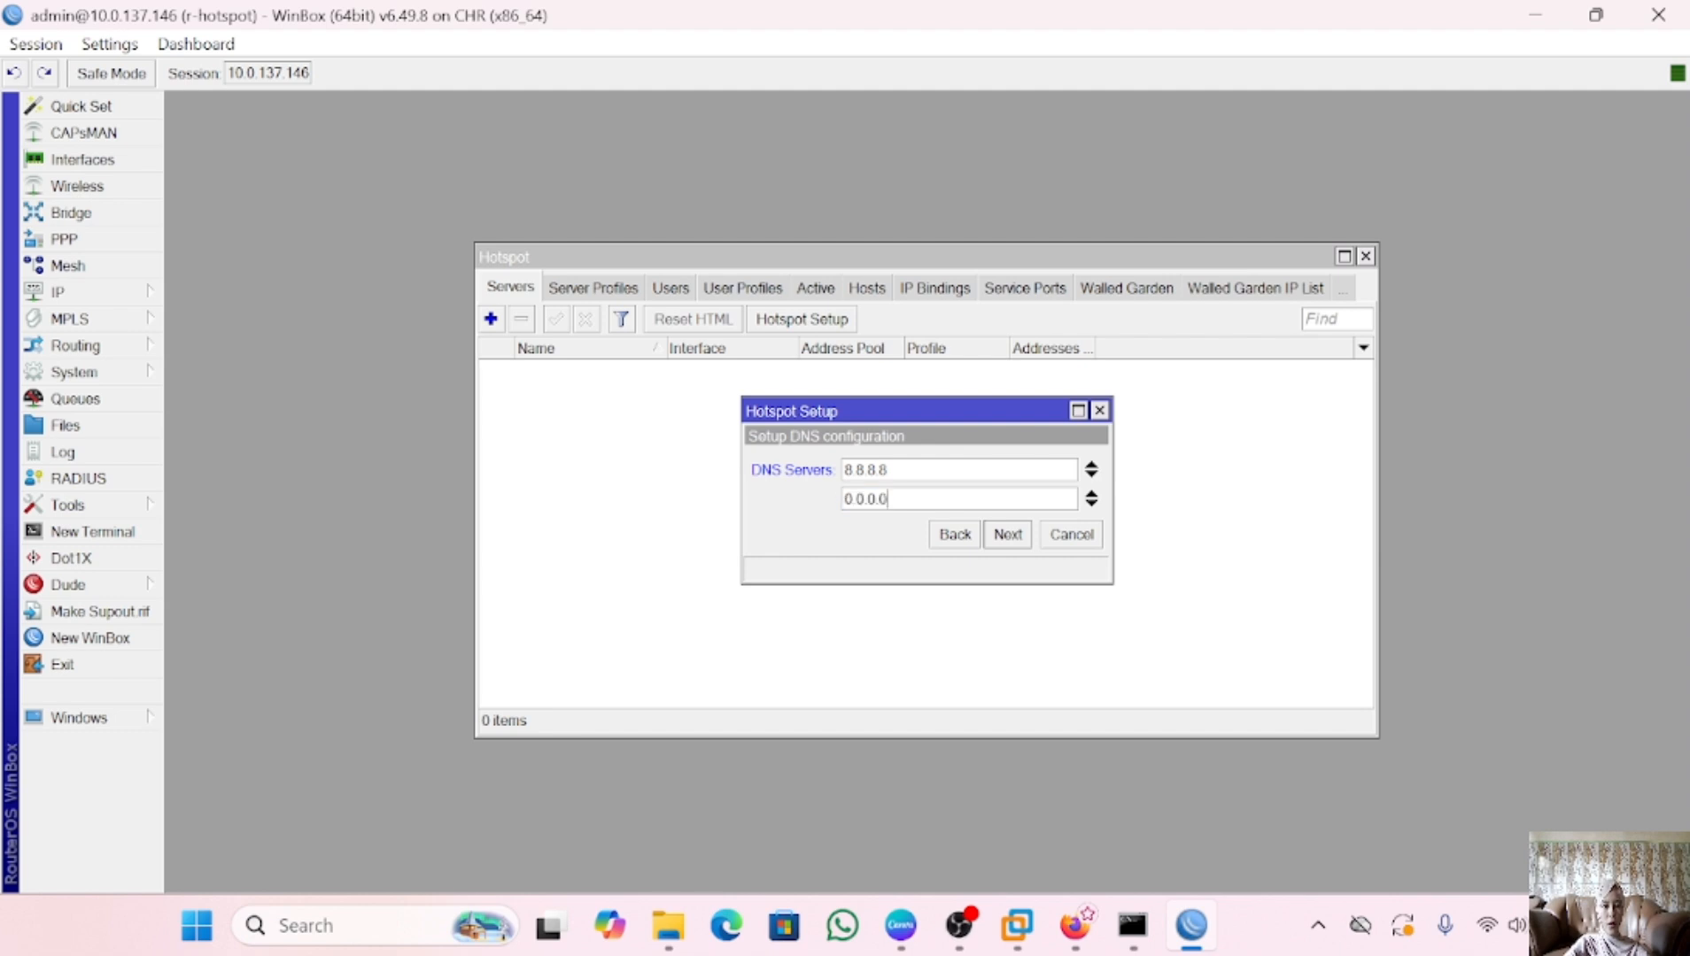
{"action": "key", "text": "BackSpace"}
{"action": "key", "text": "BackSpace"}
{"action": "key", "text": "BackSpace"}
{"action": "key", "text": "BackSpace"}
{"action": "key", "text": "BackSpace"}
{"action": "key", "text": "BackSpace"}
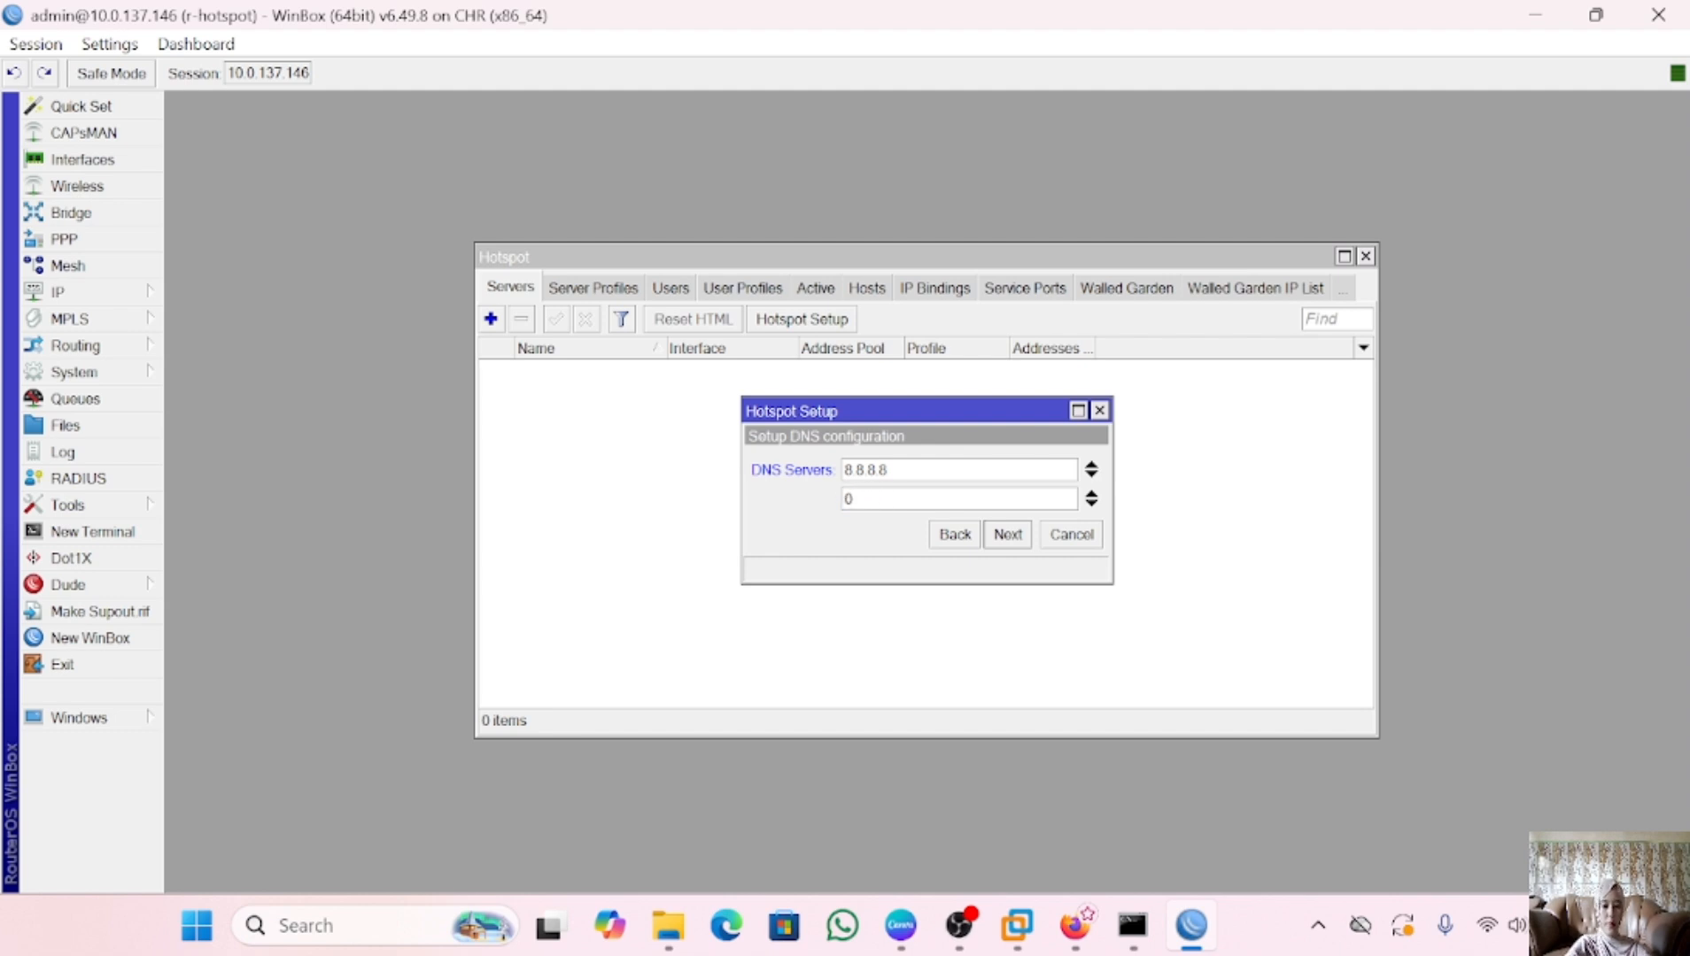
{"action": "key", "text": "BackSpace"}
{"action": "key", "text": "BackSpace"}
{"action": "key", "text": "BackSpace"}
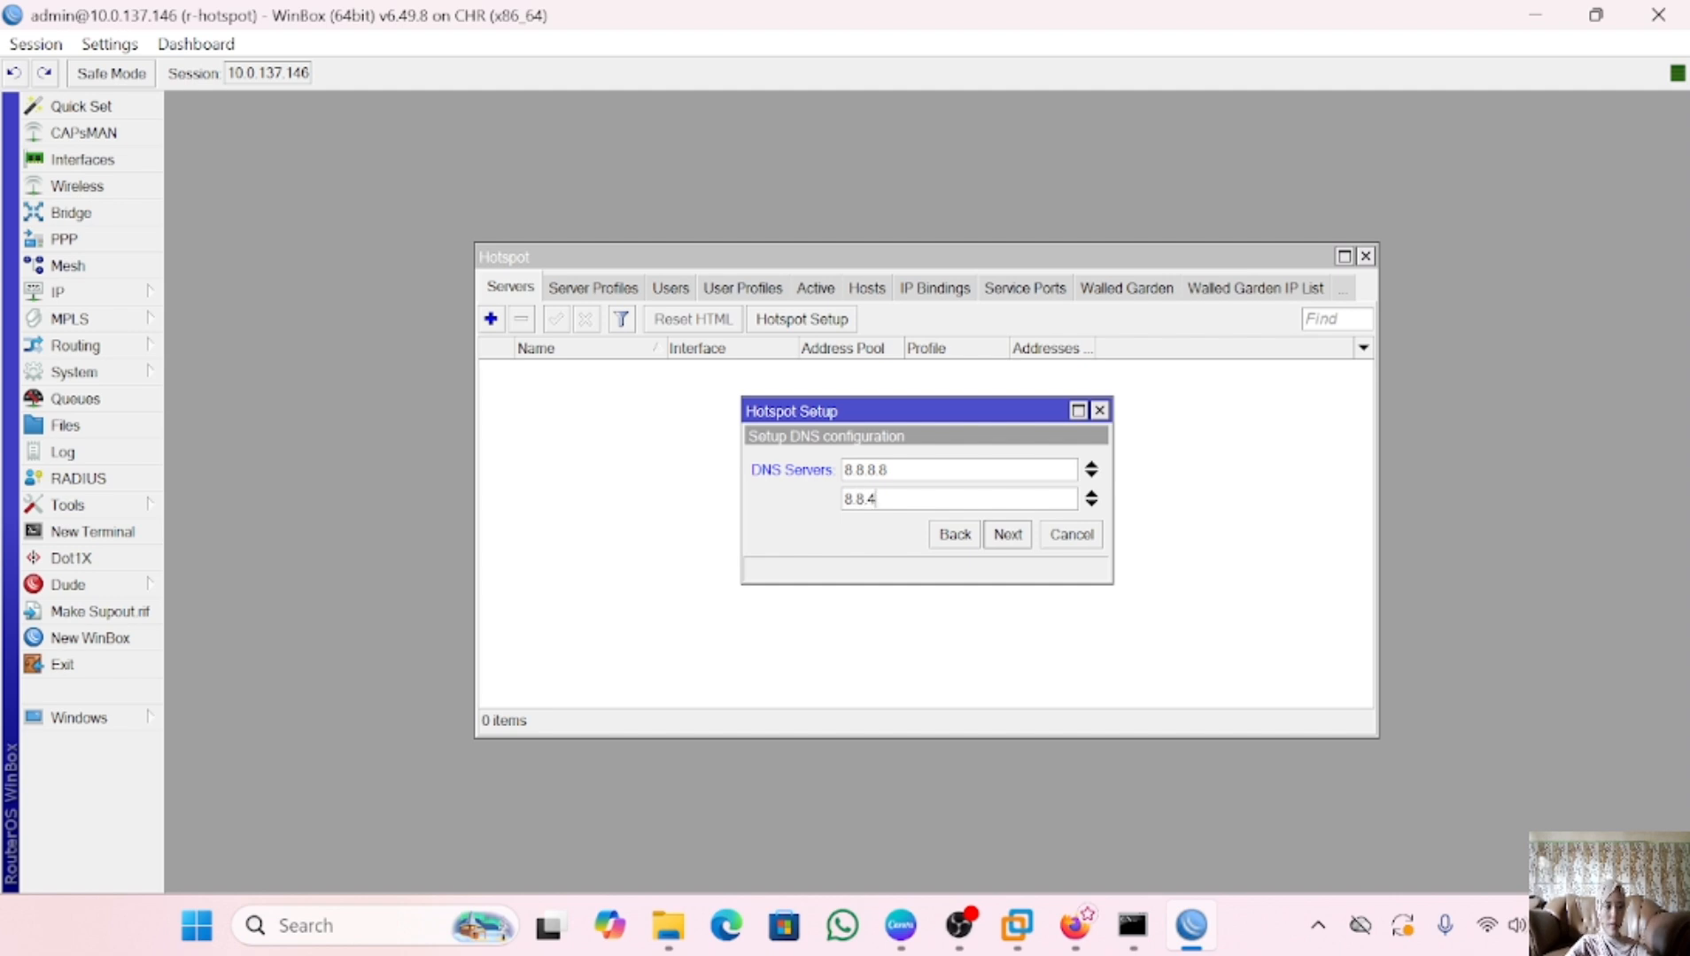
{"action": "left_click", "coordinate": [1009, 542]}
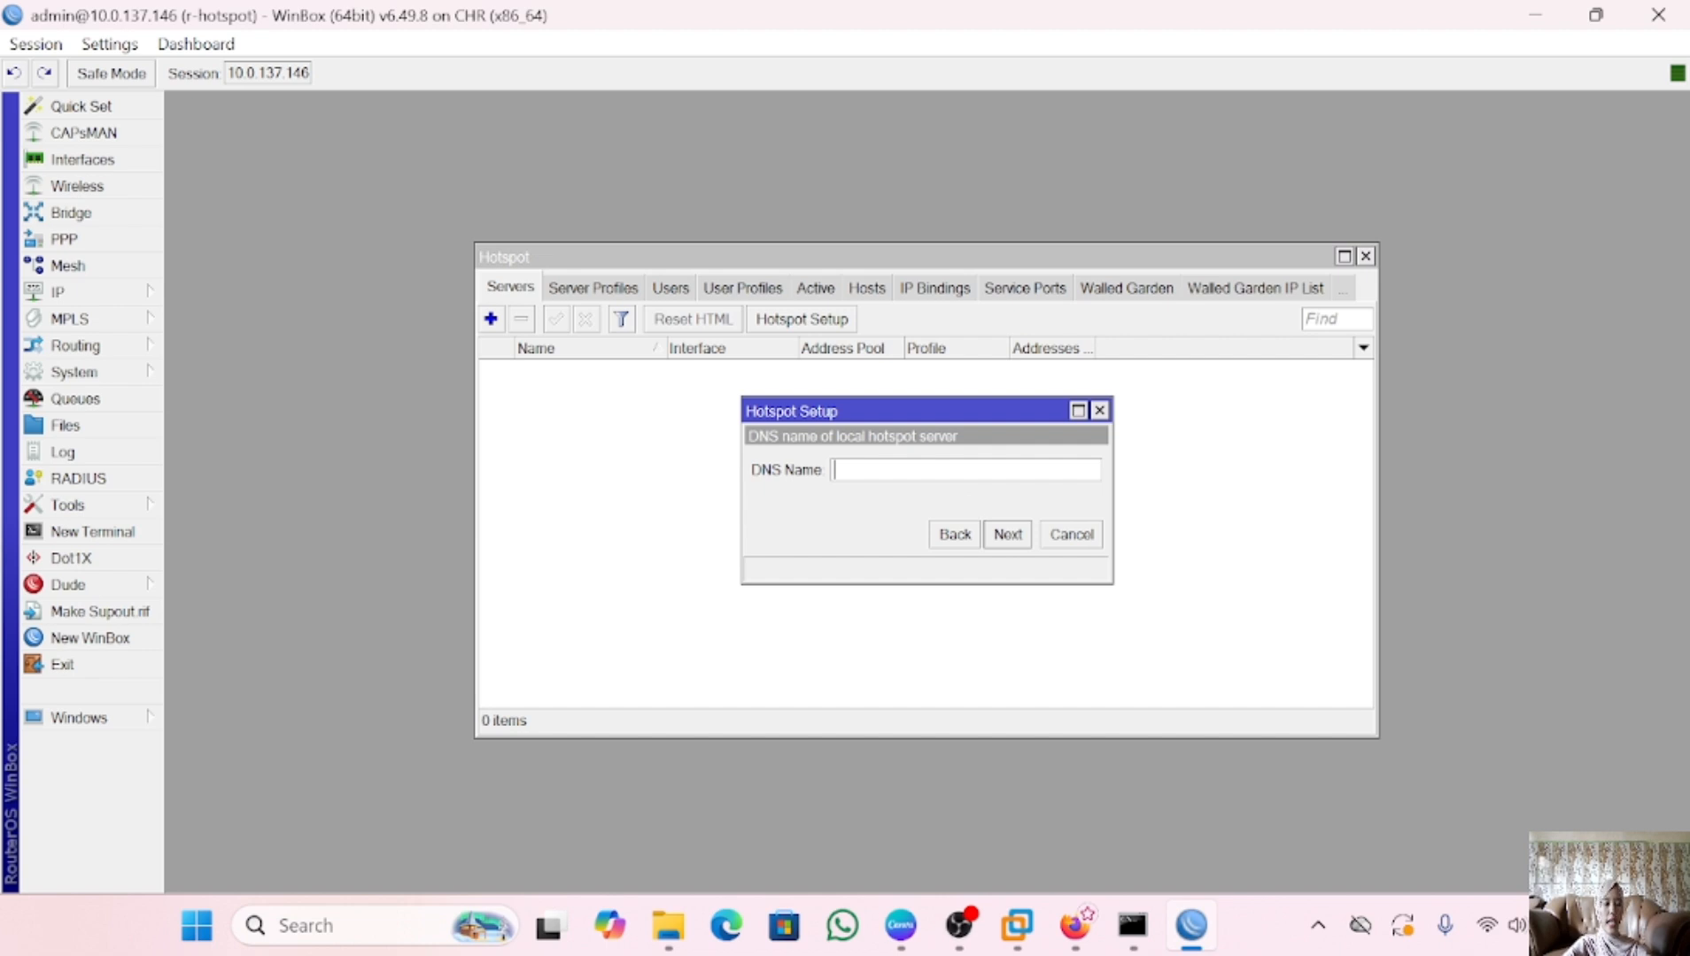
{"action": "type", "text": "hotspot-niaa"}
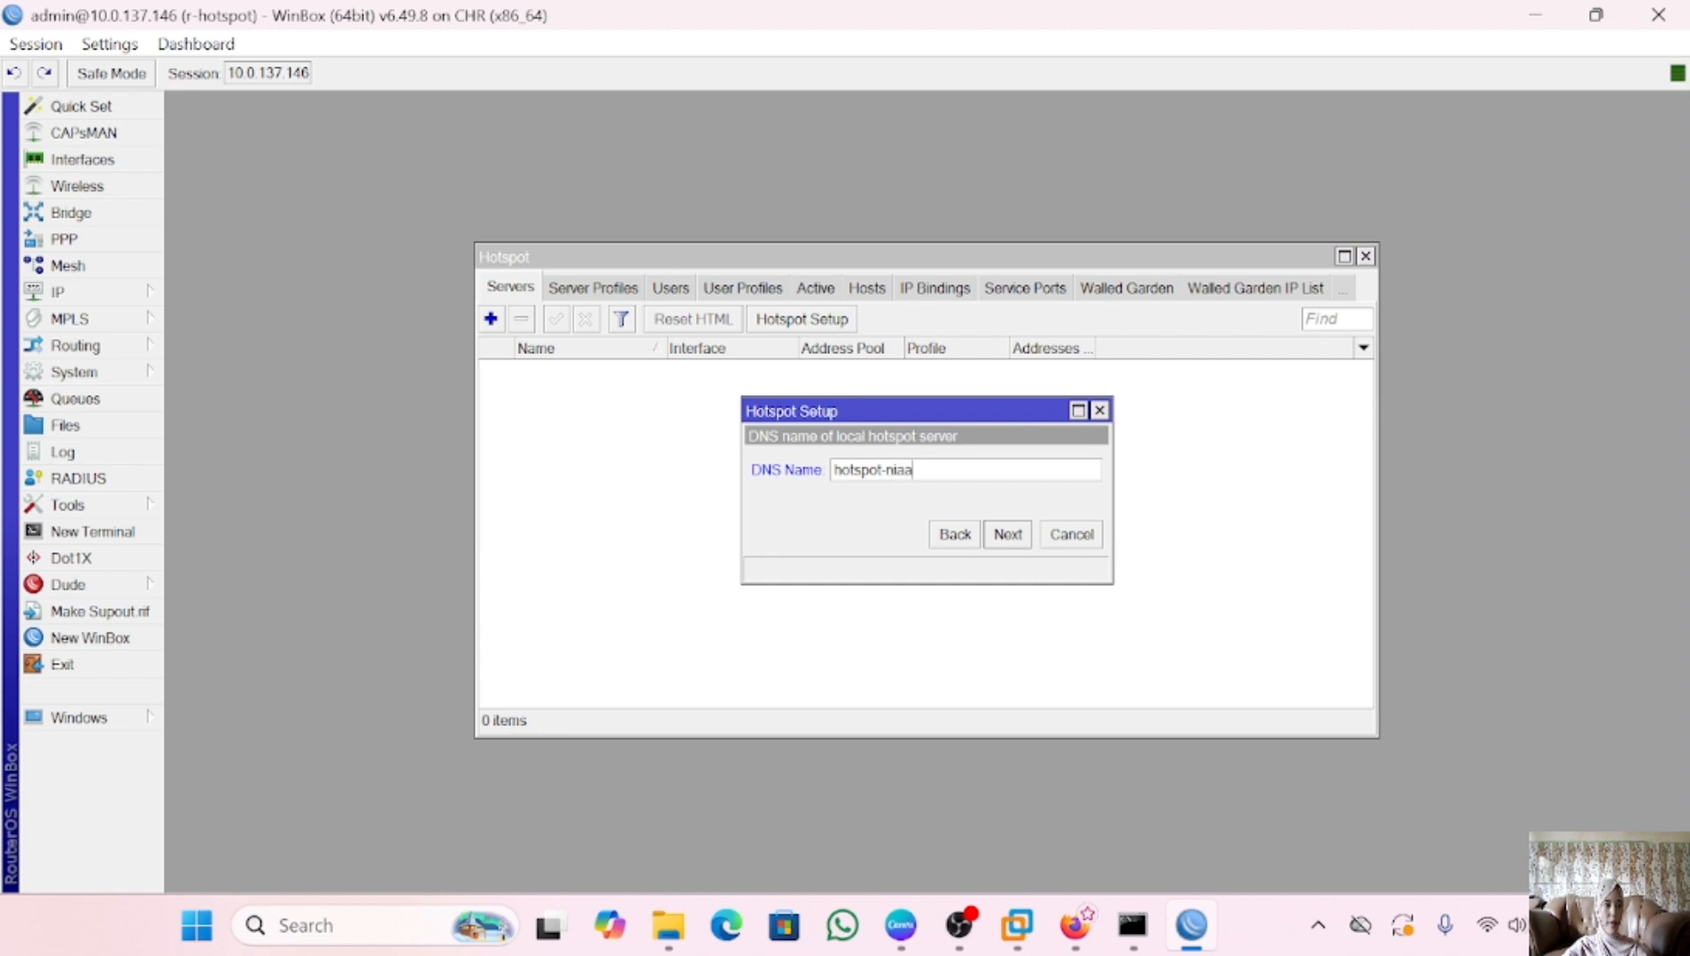
{"action": "type", "text": ".co.i"}
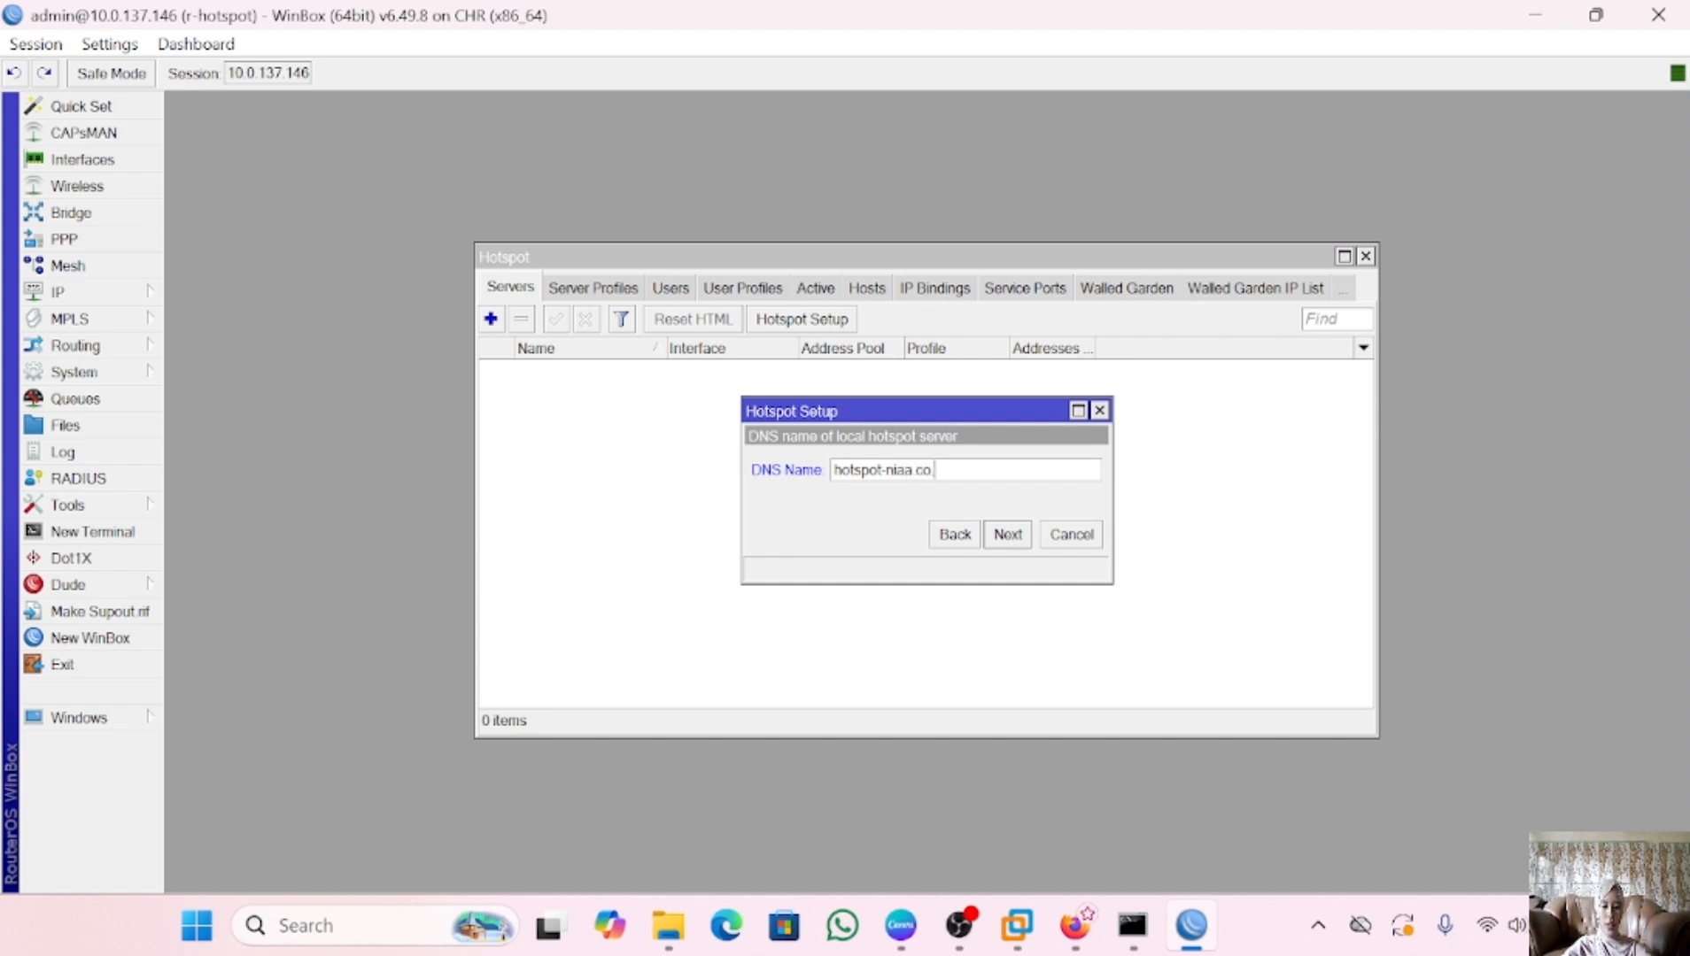
{"action": "type", "text": "d"}
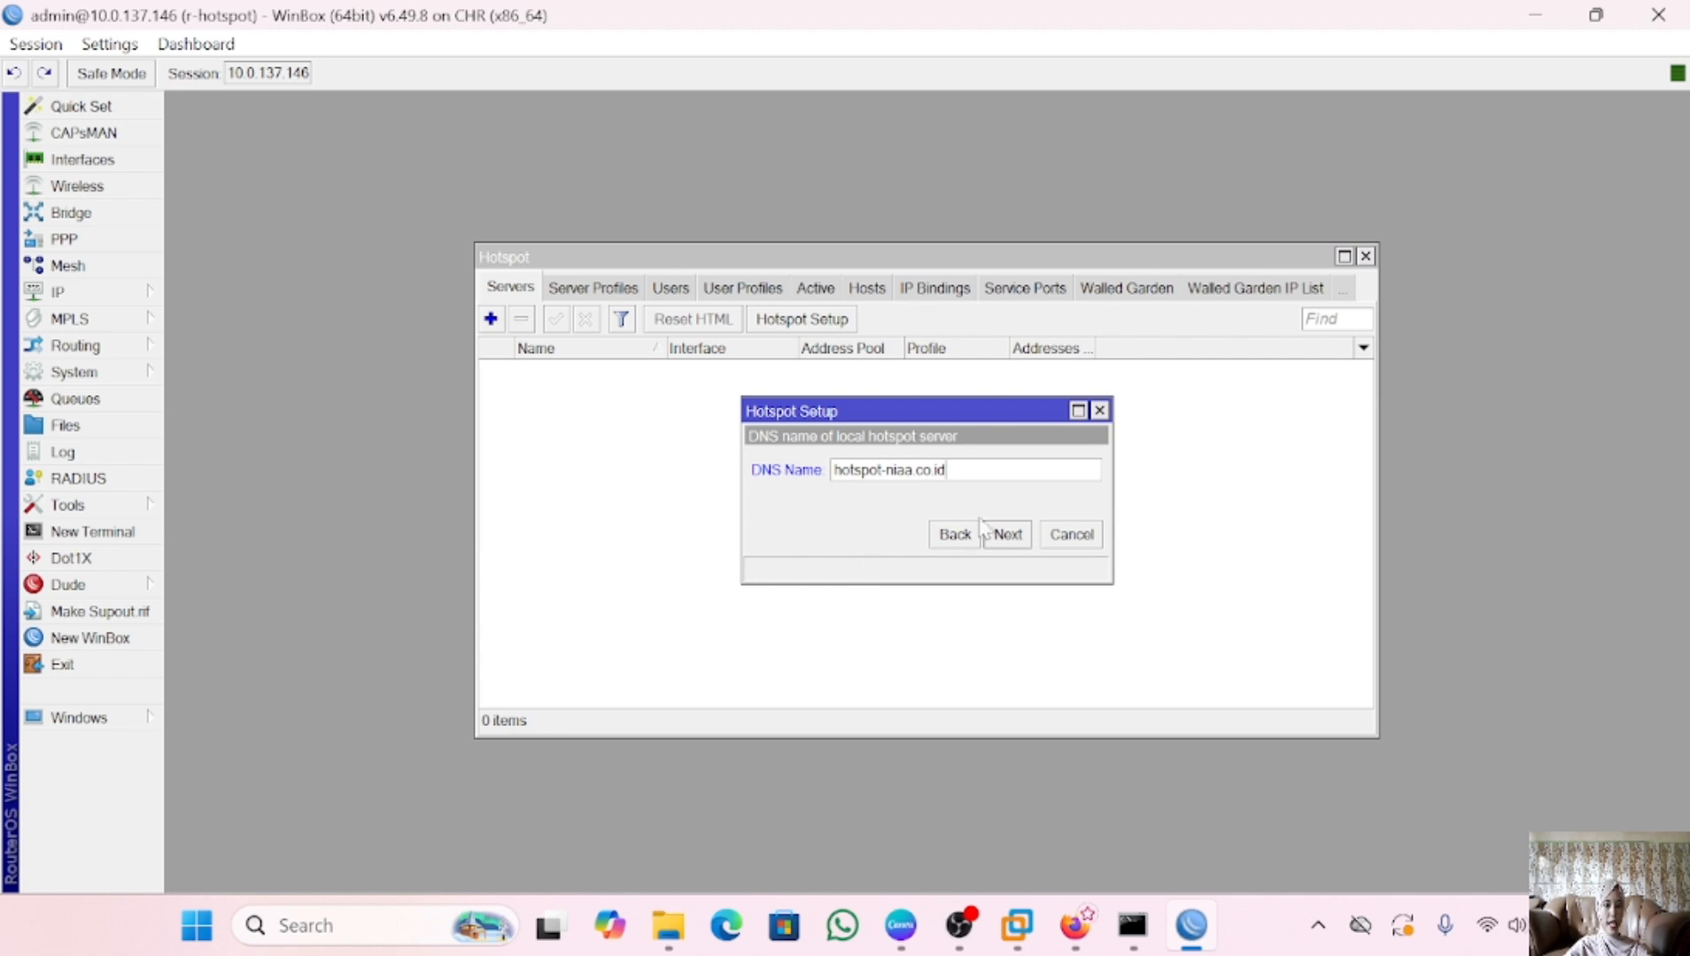
{"action": "left_click", "coordinate": [1009, 543]}
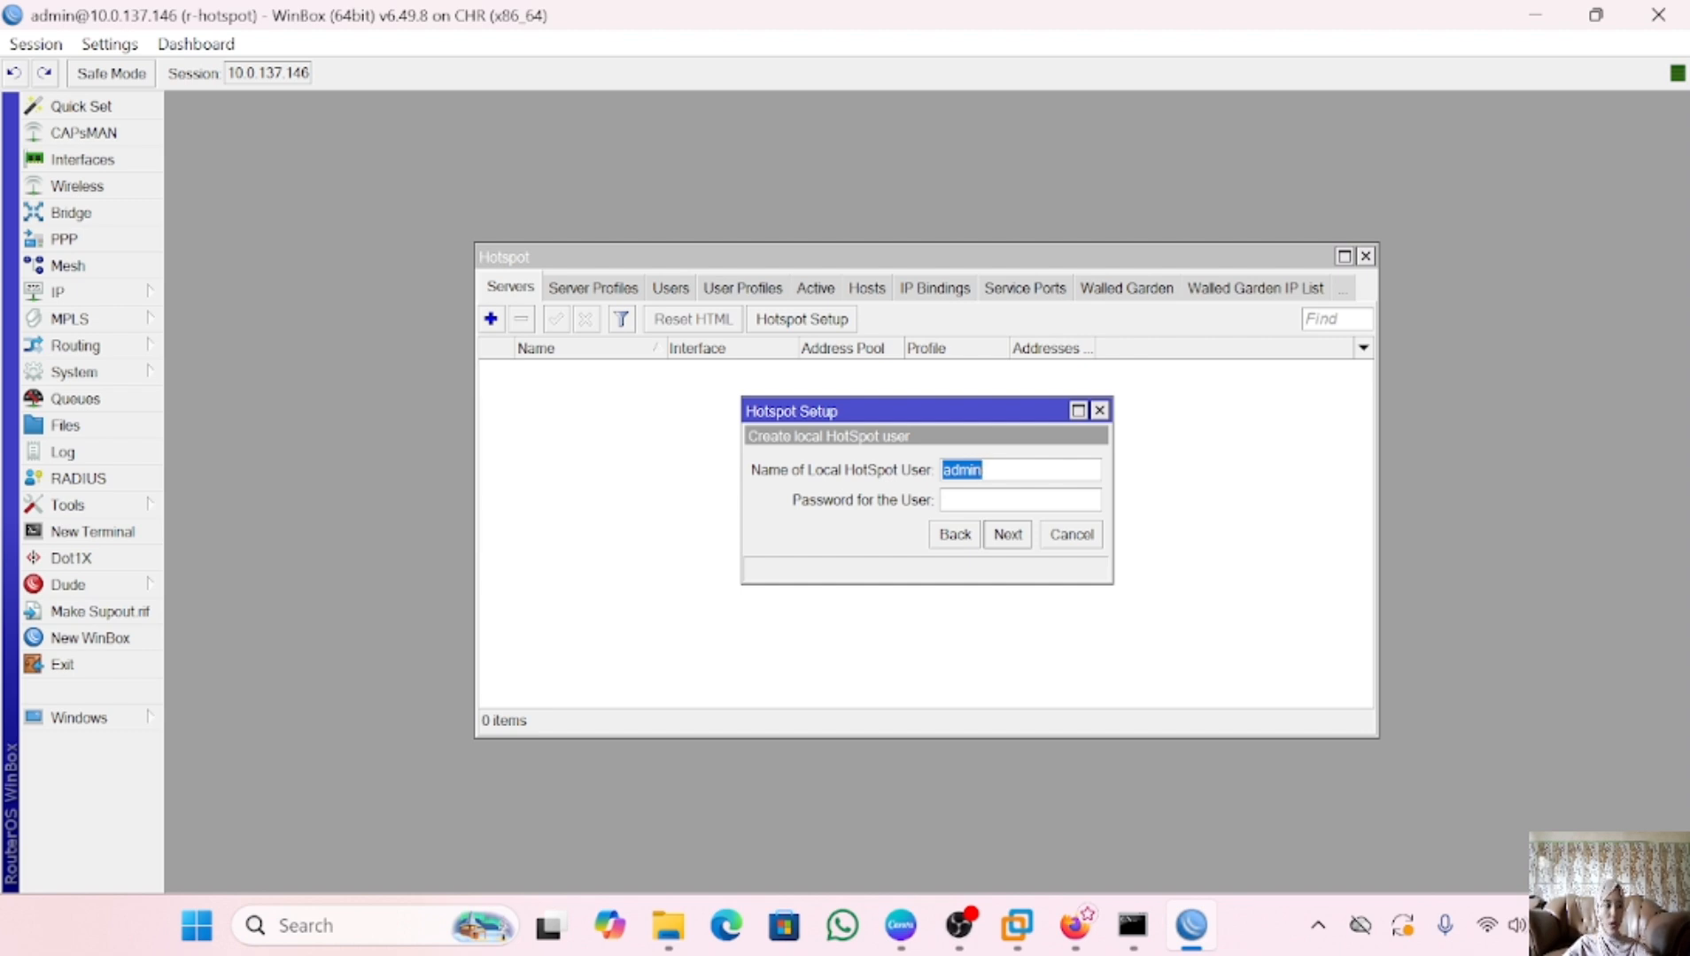
Create the local hotspot user with a new name and password, then finish the setup
{"action": "key", "text": "BackSpace"}
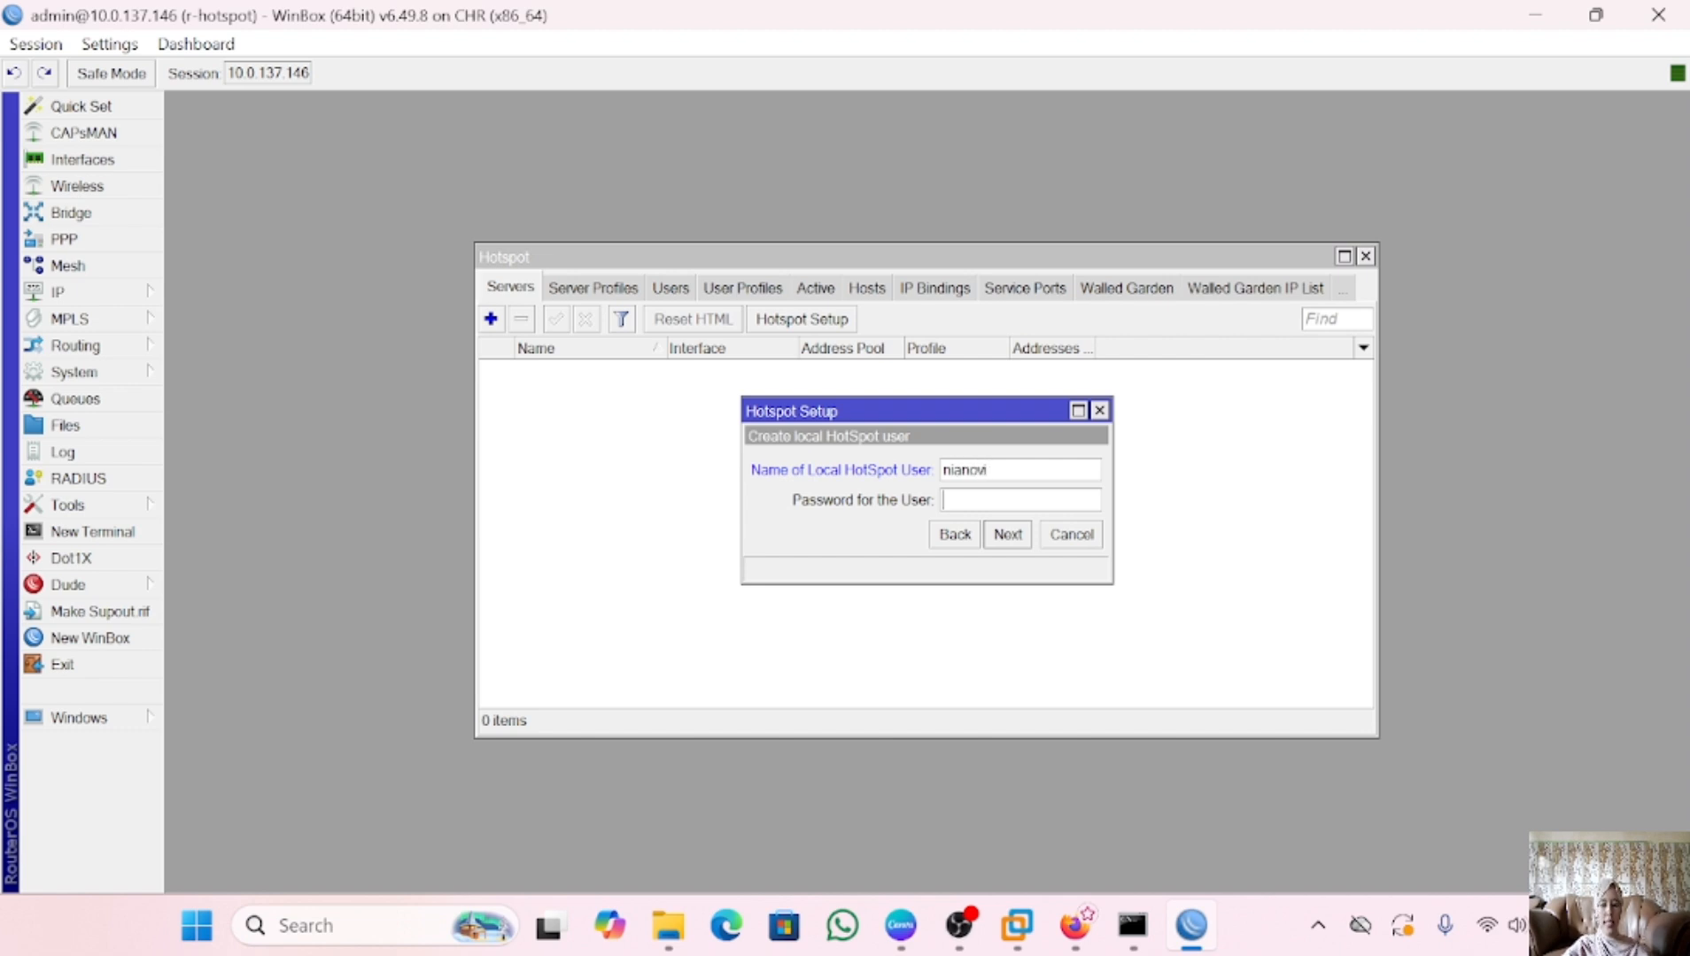
{"action": "key", "text": "Tab"}
{"action": "type", "text": "12"}
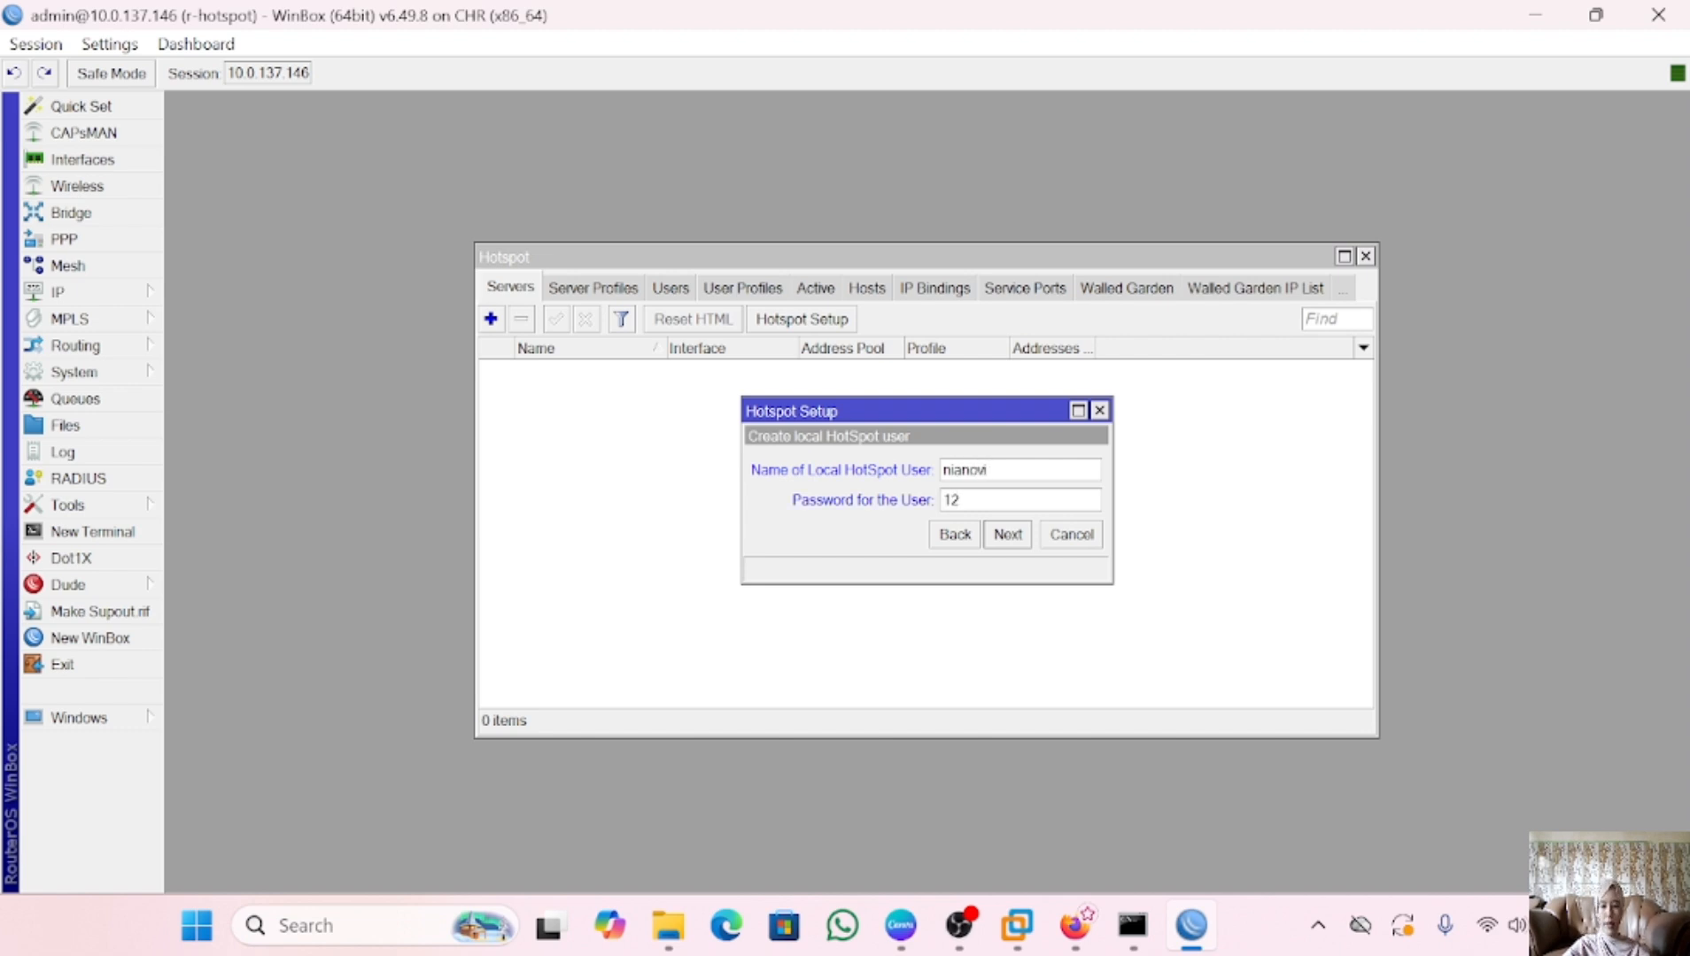
{"action": "type", "text": "3"}
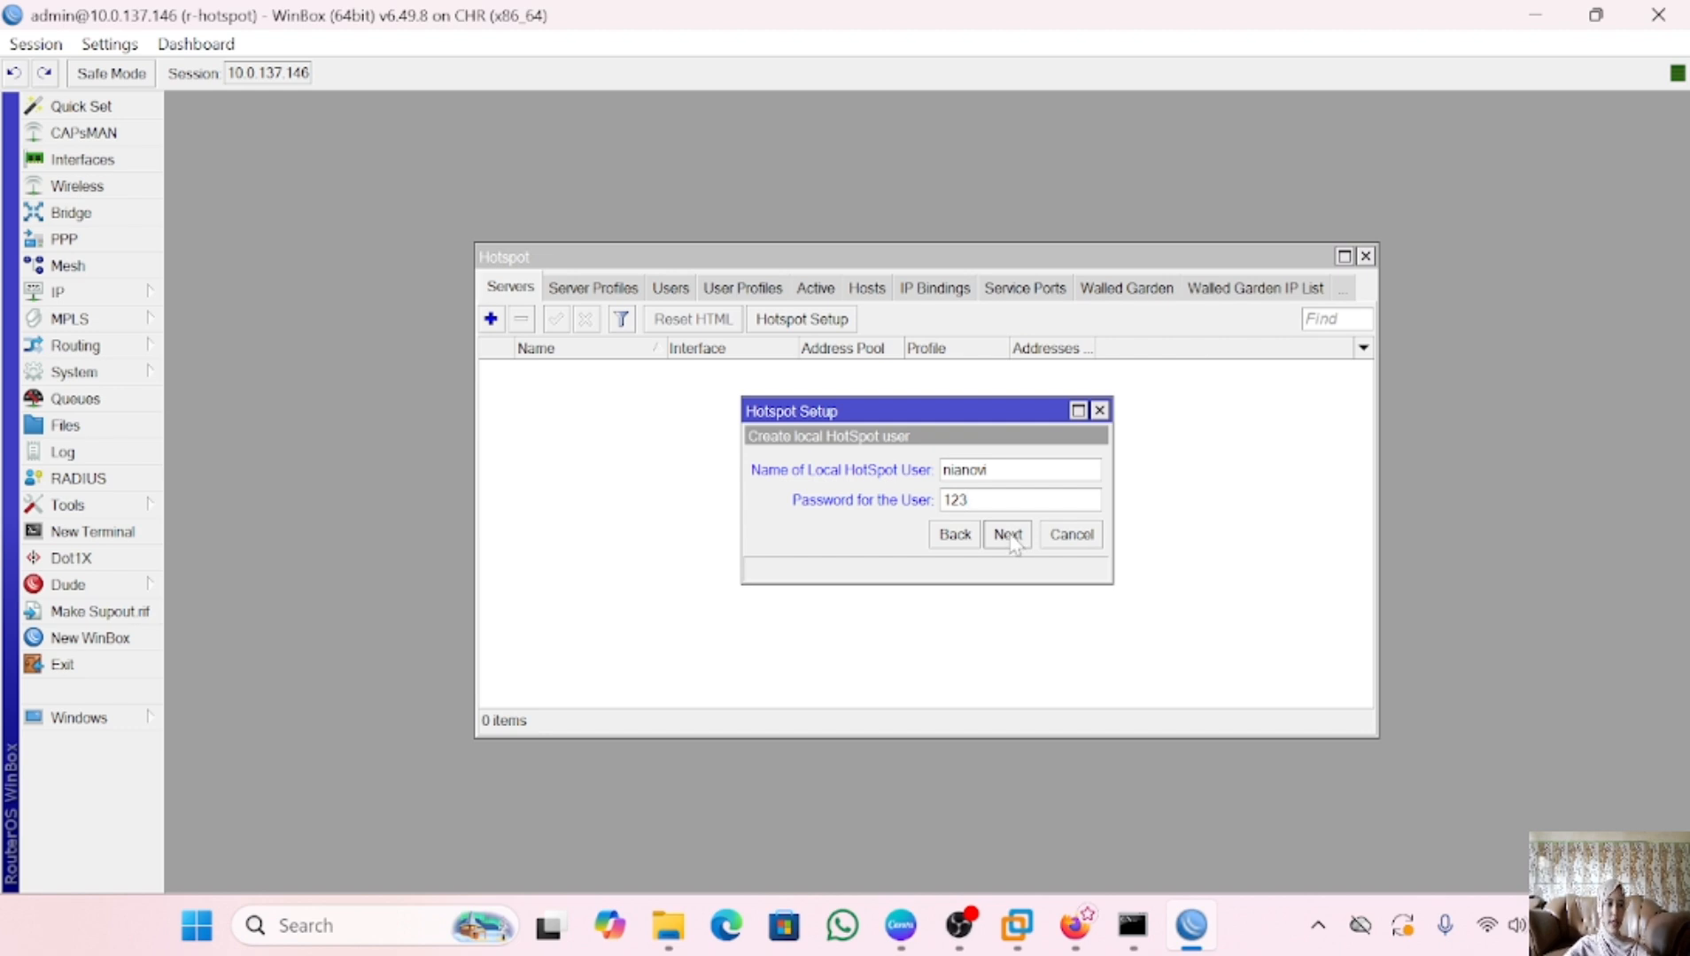
{"action": "left_click", "coordinate": [1011, 536]}
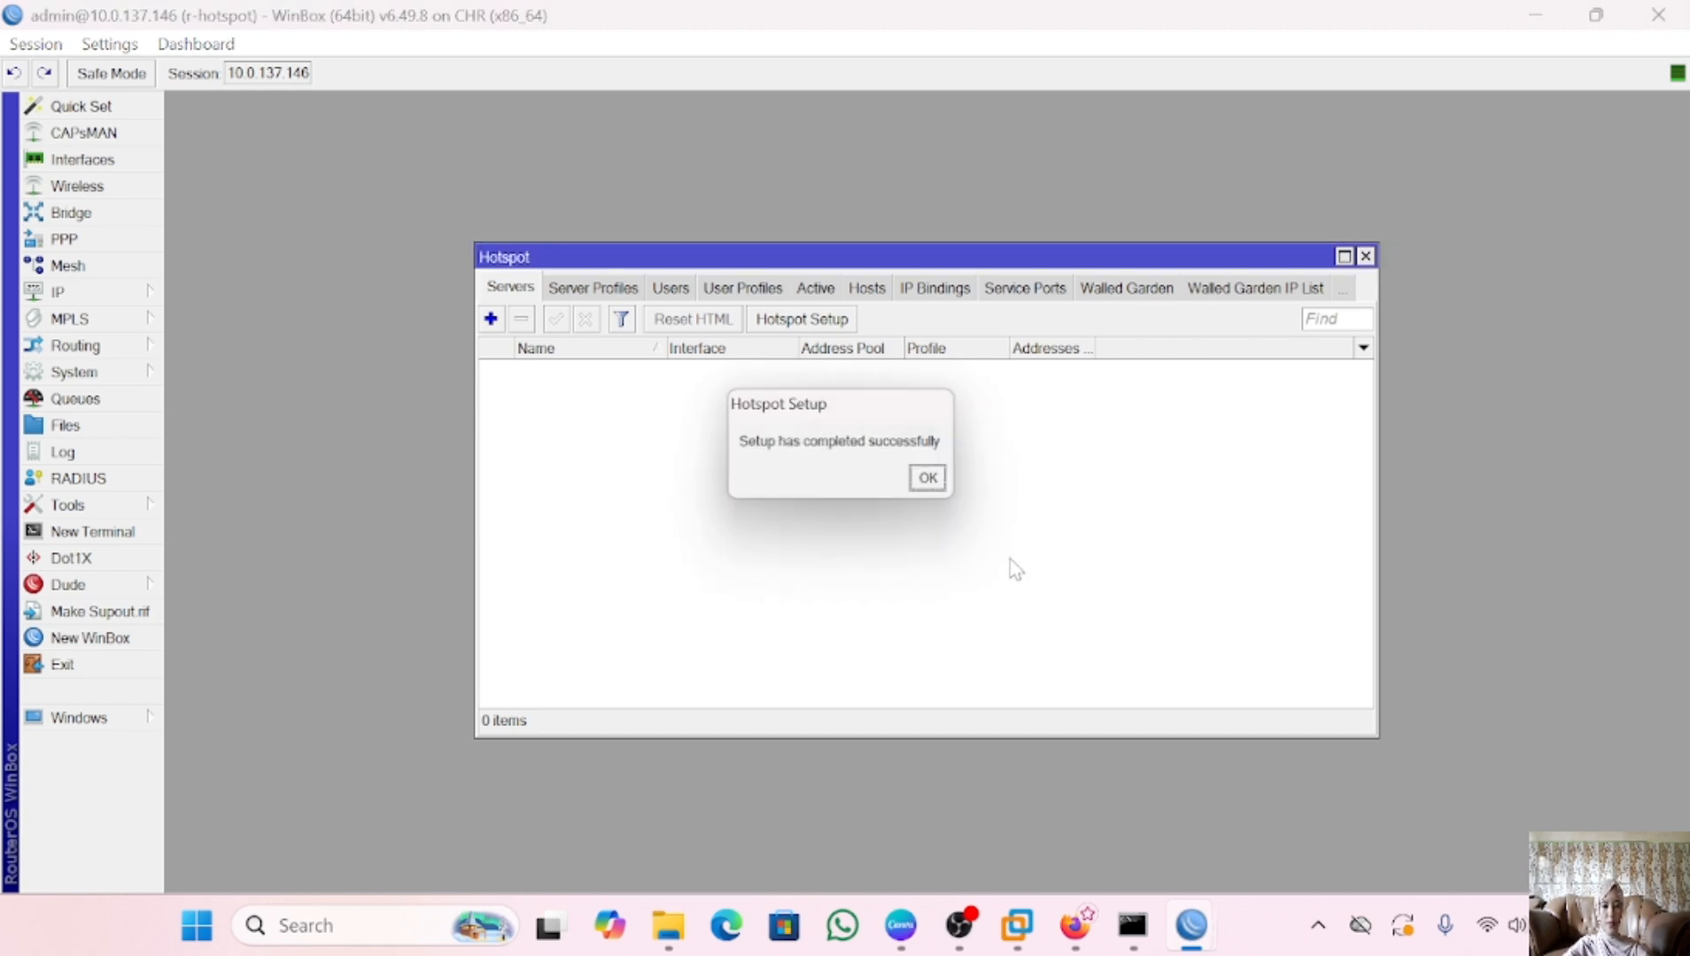
{"action": "left_click", "coordinate": [937, 483]}
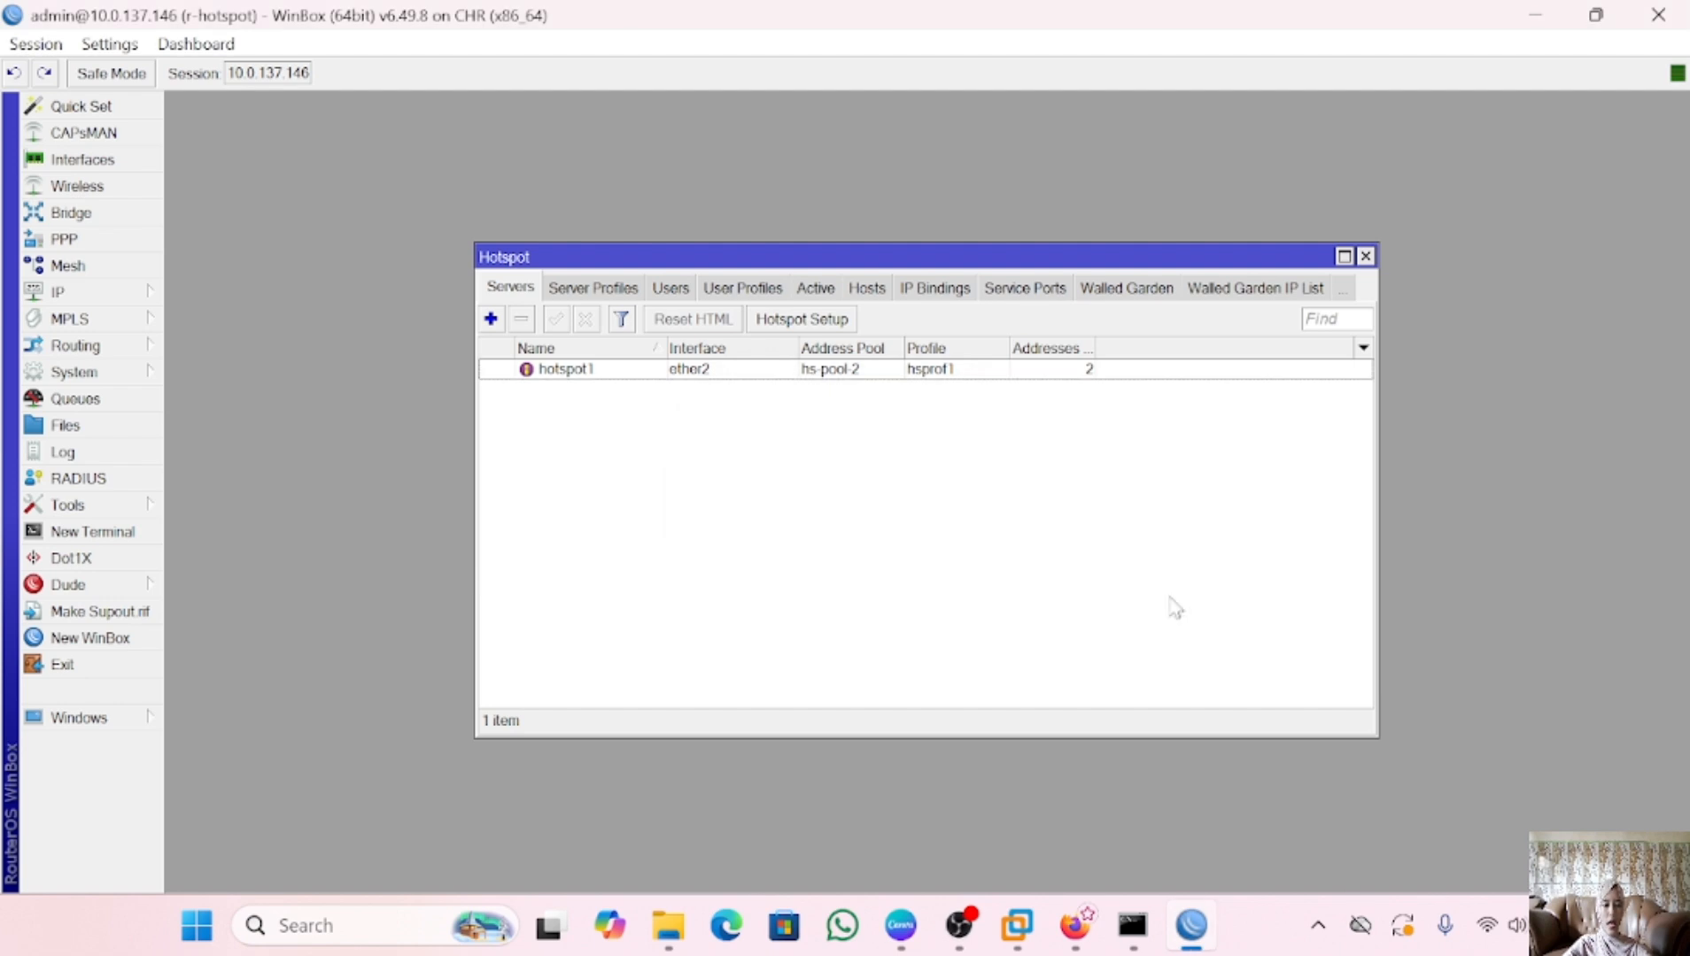
Open the Docker-linux console in PNETLab and start its remote desktop session
{"action": "mouse_move", "coordinate": [926, 944]}
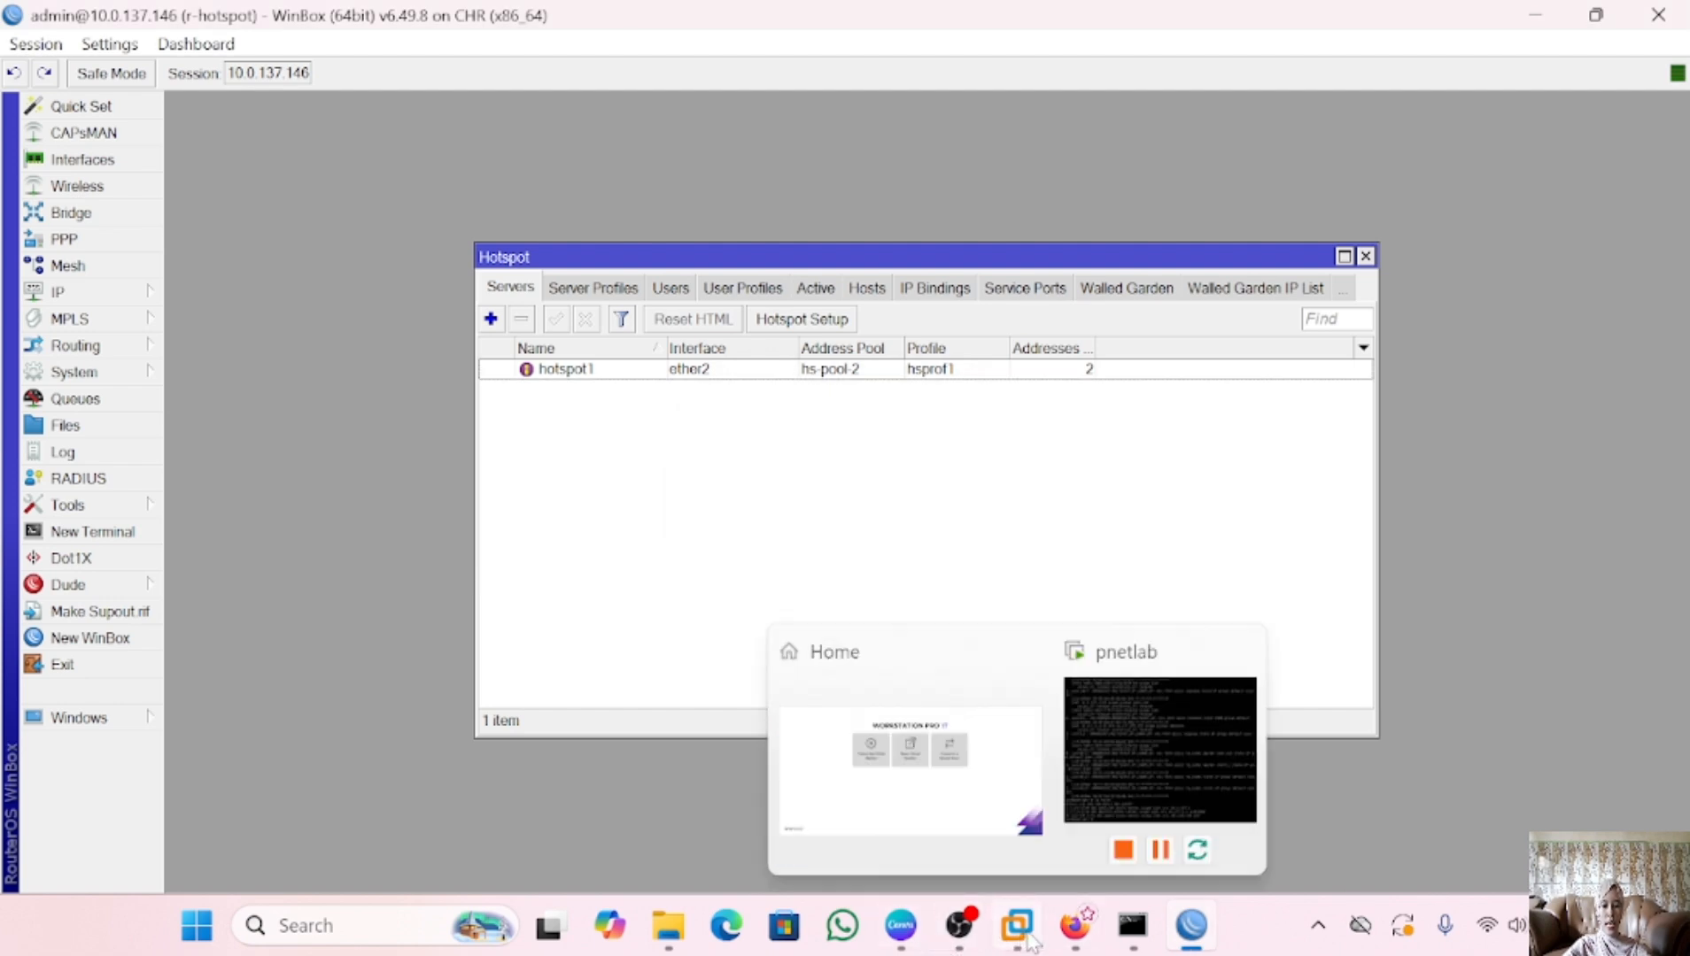
{"action": "left_click", "coordinate": [1067, 941]}
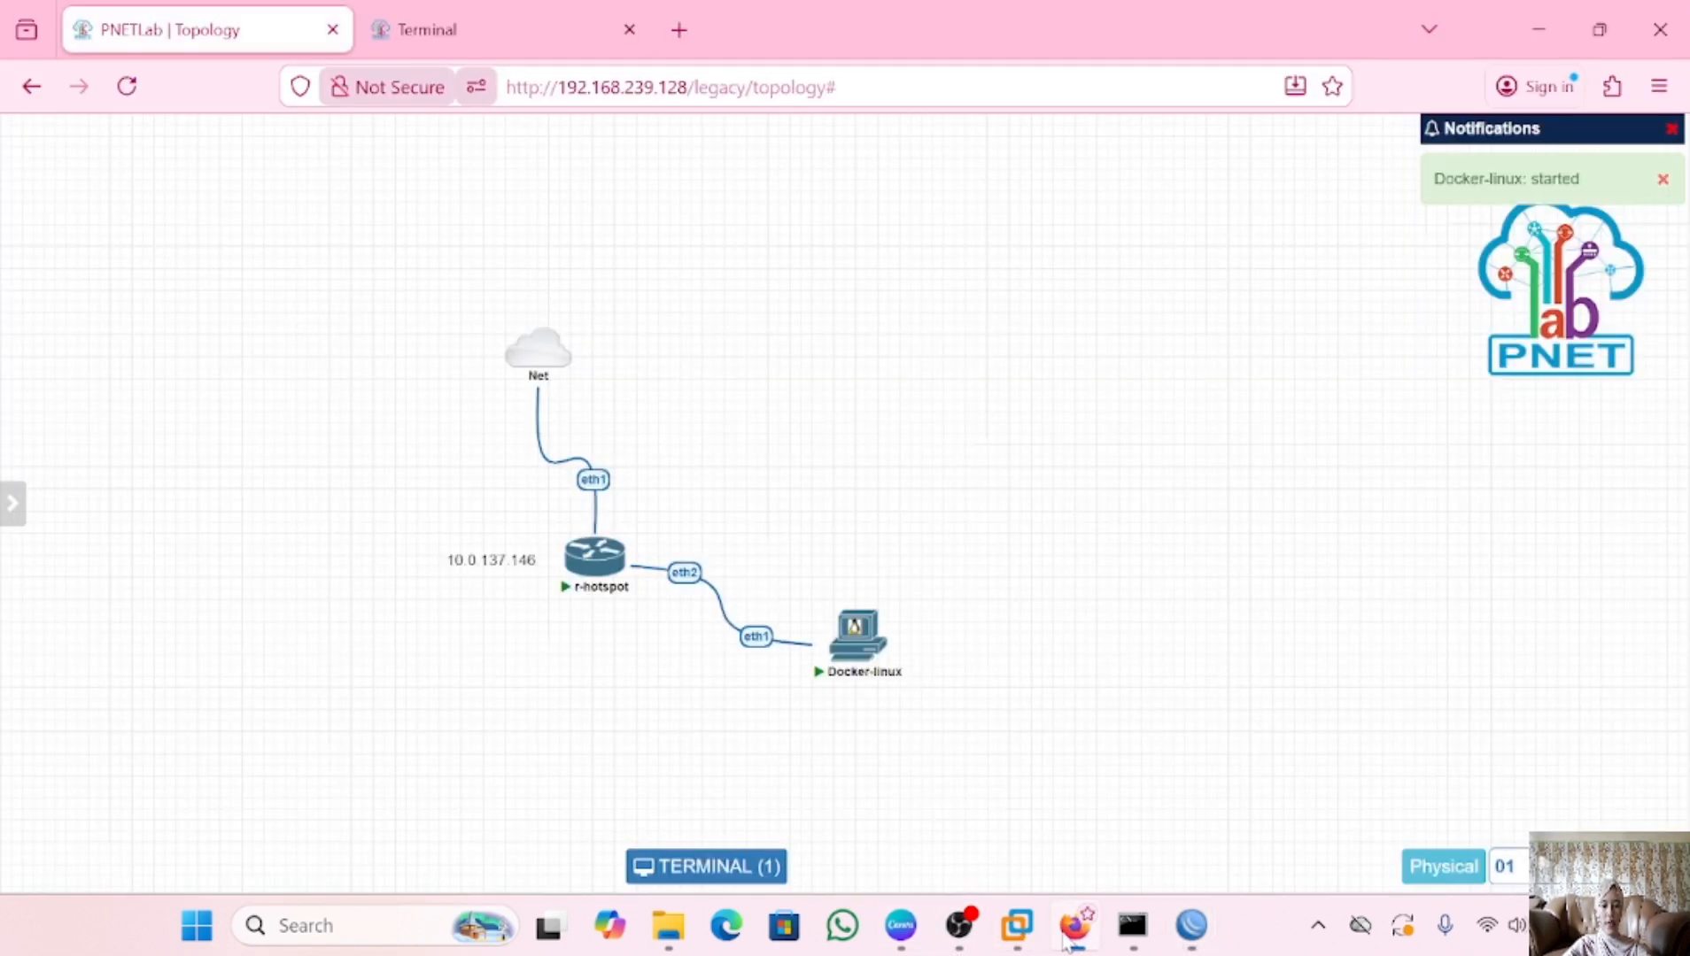
{"action": "left_click", "coordinate": [857, 654]}
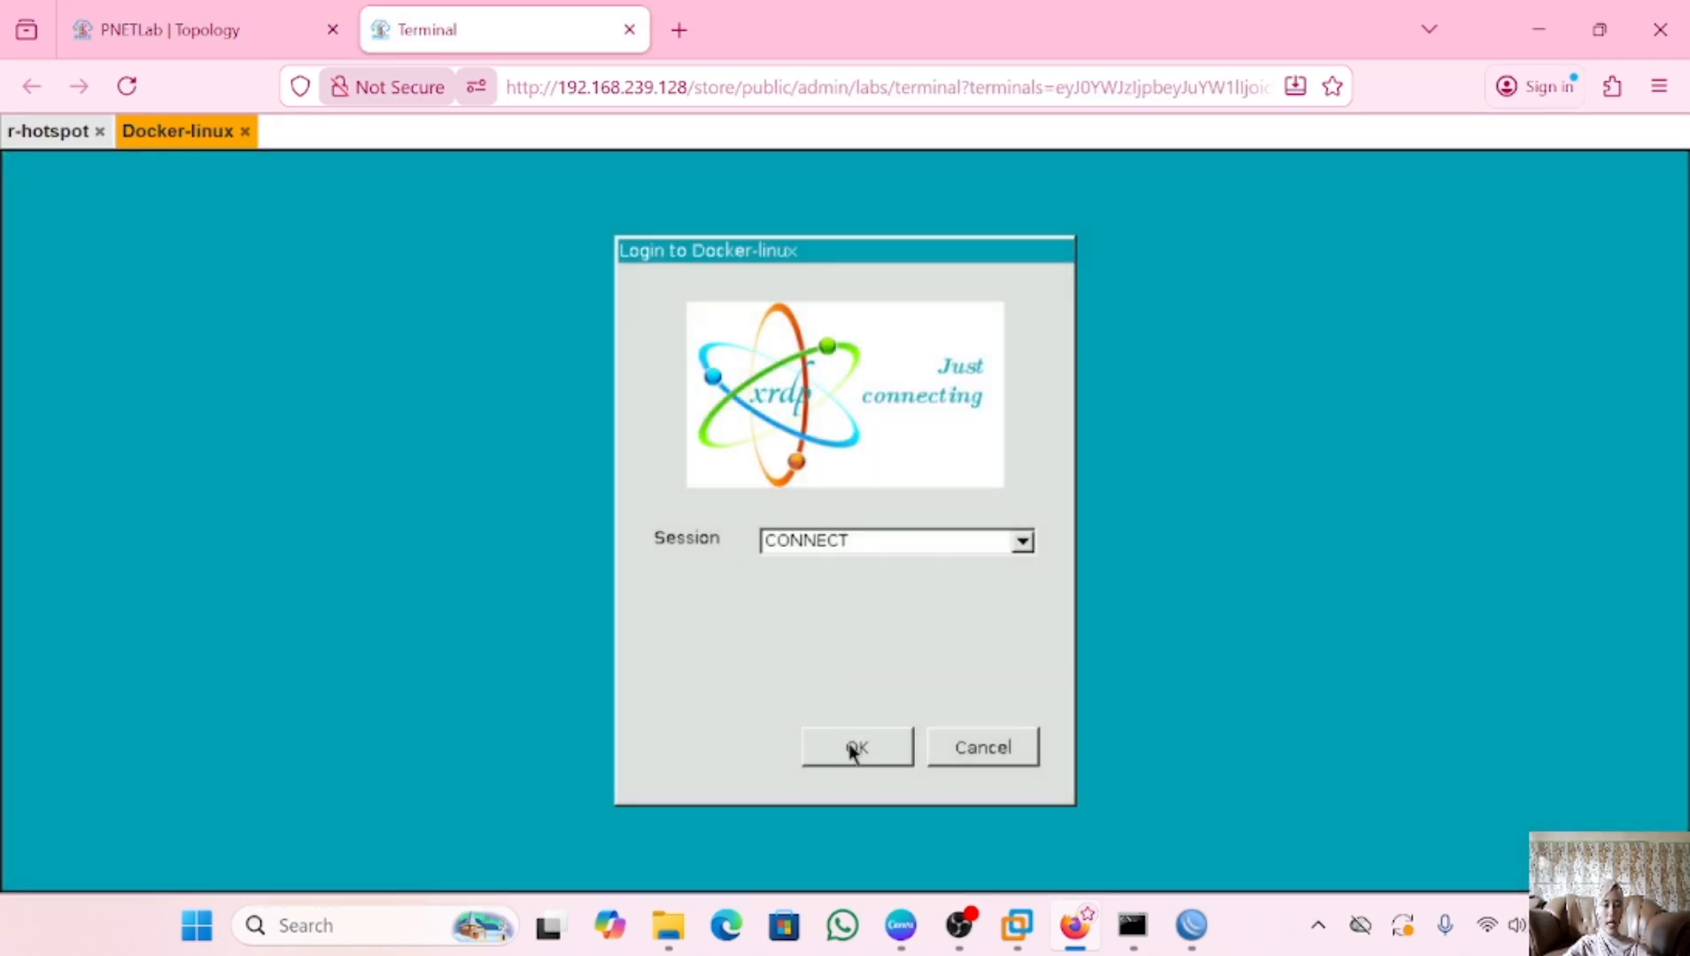
{"action": "left_click", "coordinate": [850, 748]}
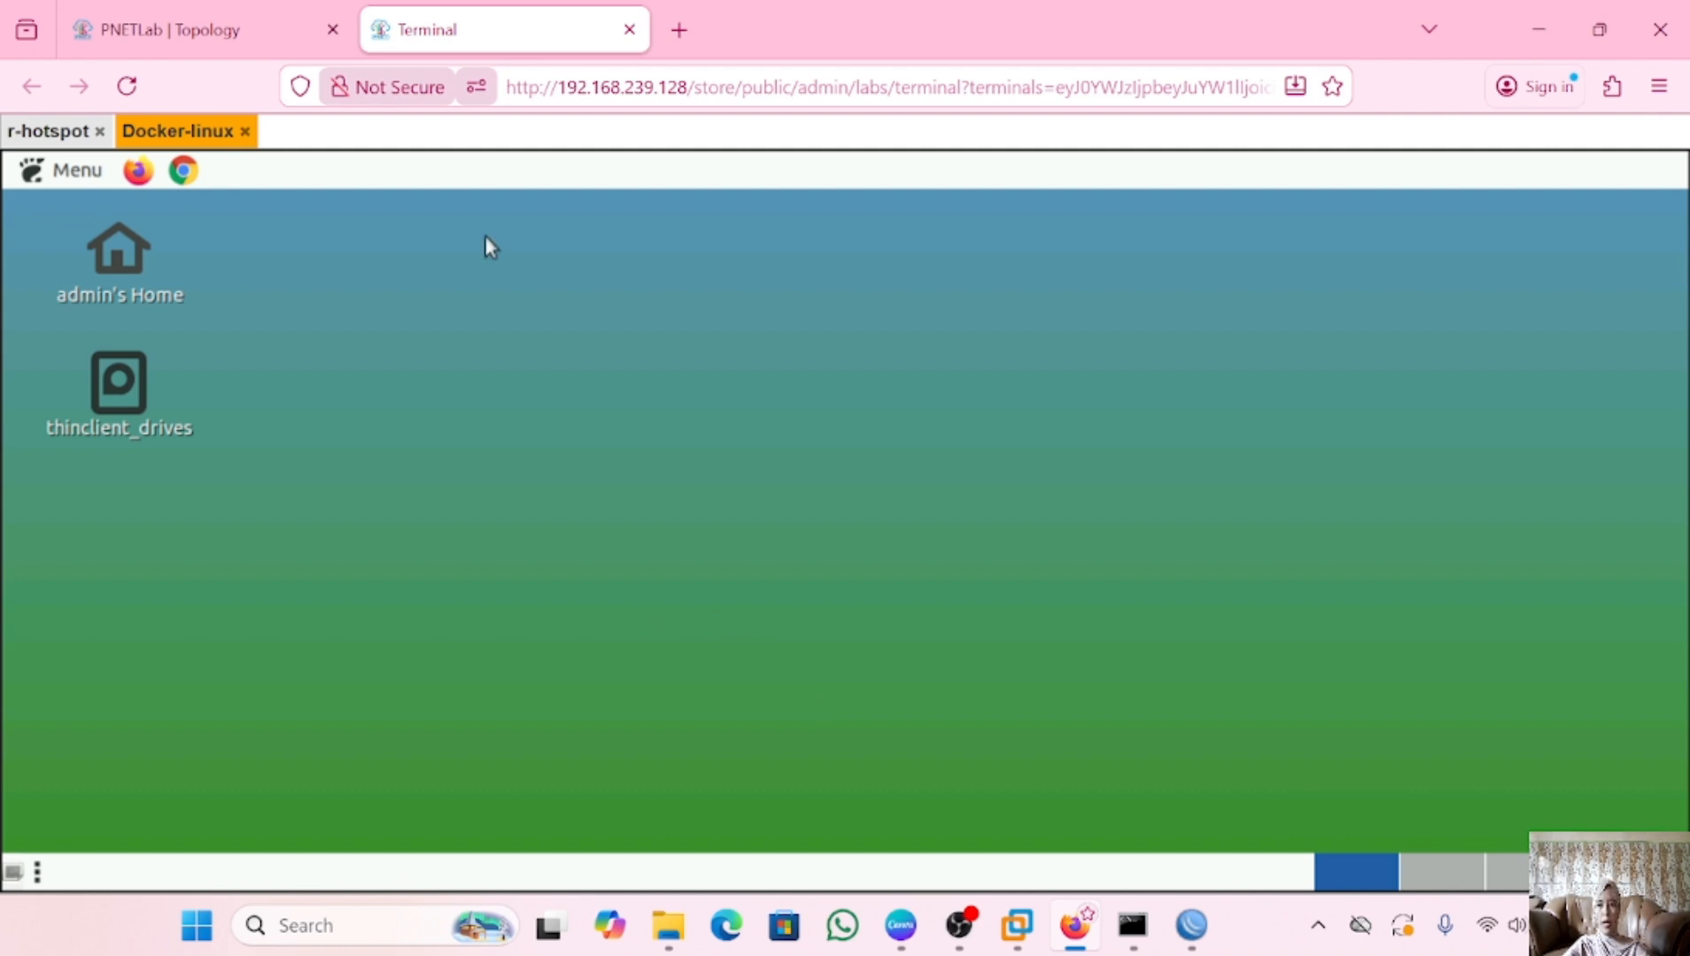
Run 'ip address' in MATE Terminal to confirm eth1 has 10.5.50.254/24, then close it
{"action": "left_click", "coordinate": [69, 172]}
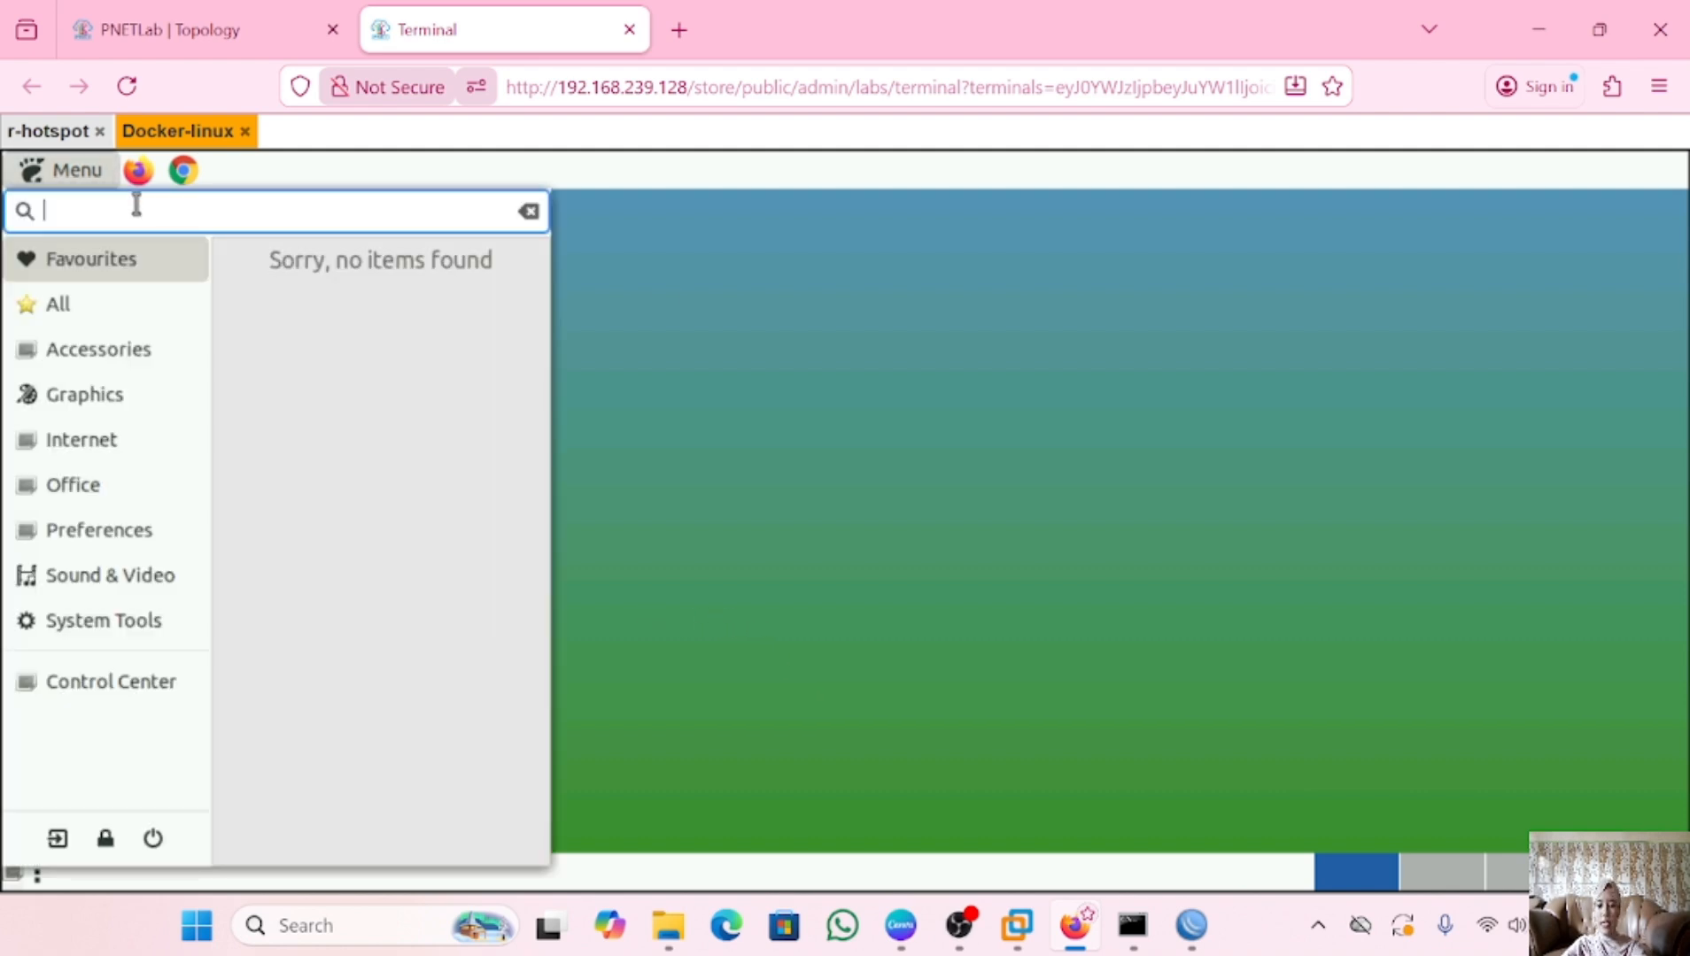
{"action": "type", "text": "term"}
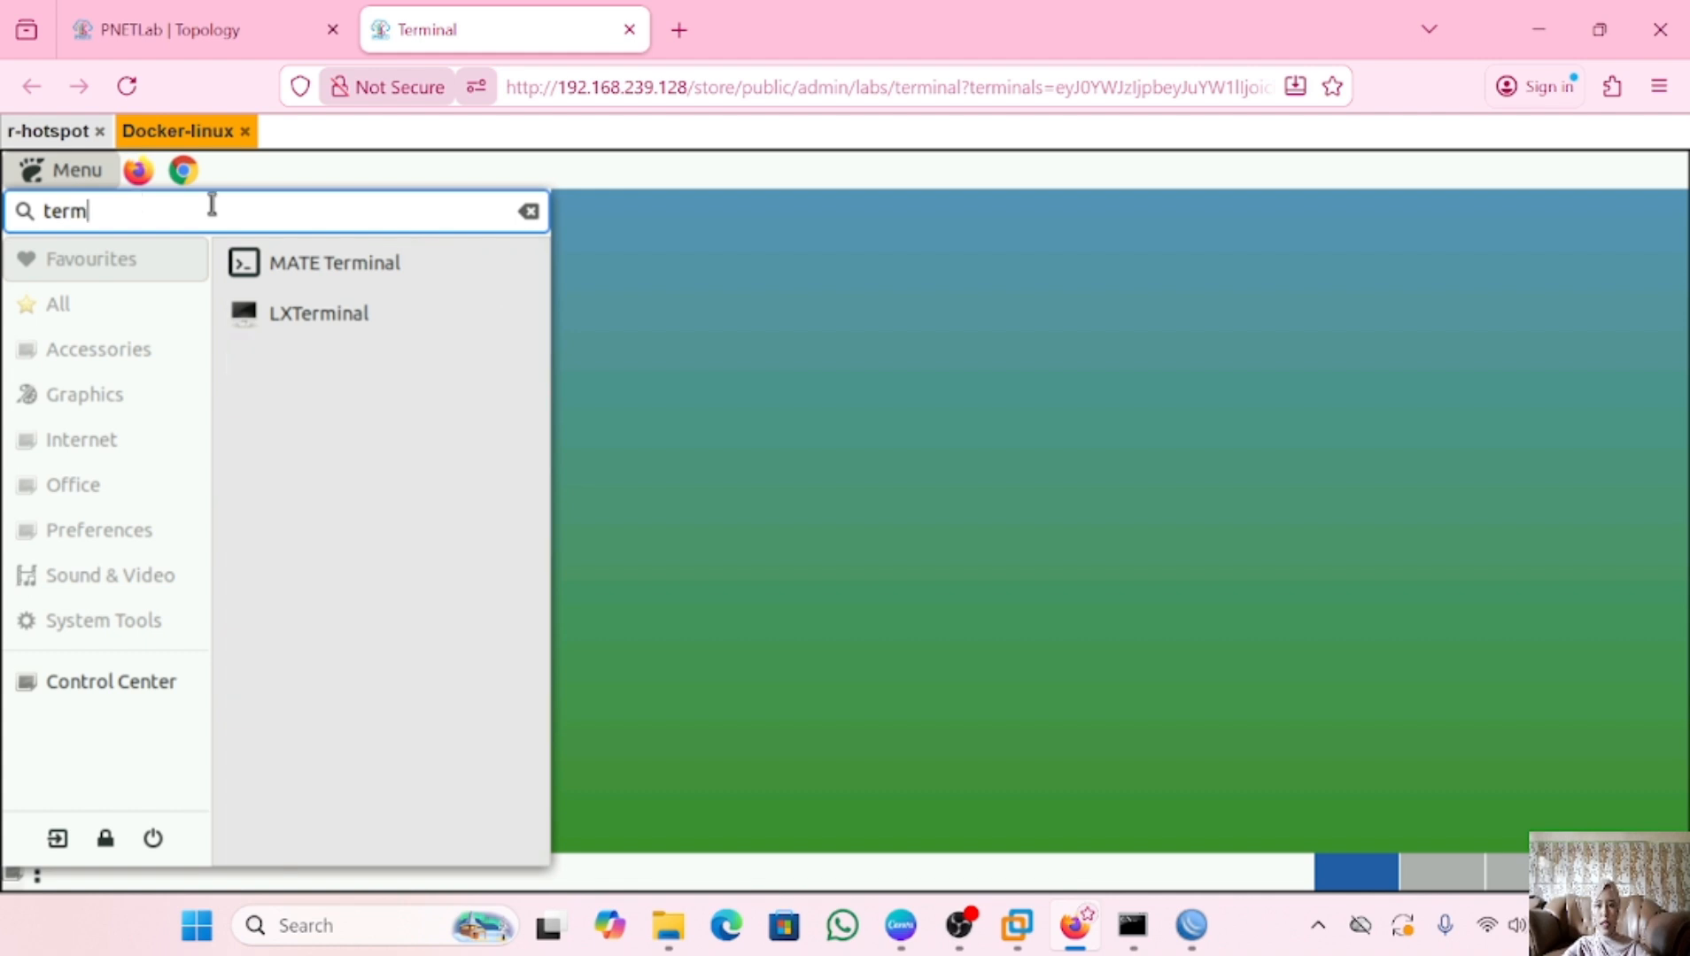
{"action": "left_click", "coordinate": [381, 270]}
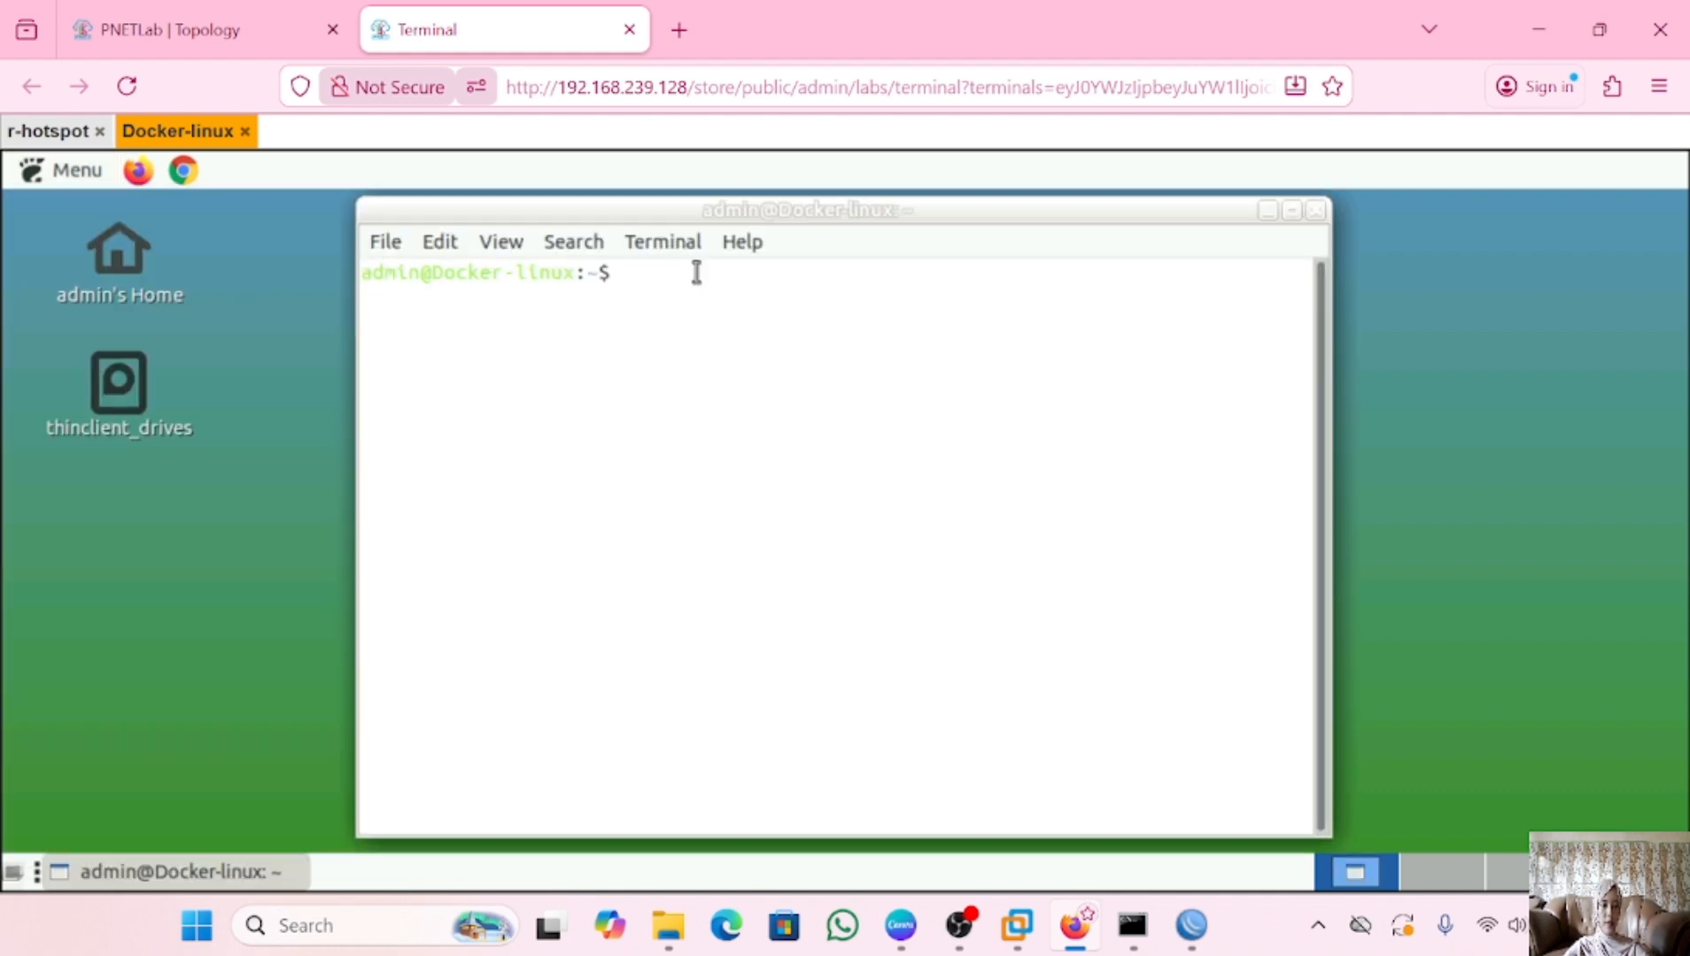
{"action": "type", "text": "ip addres"}
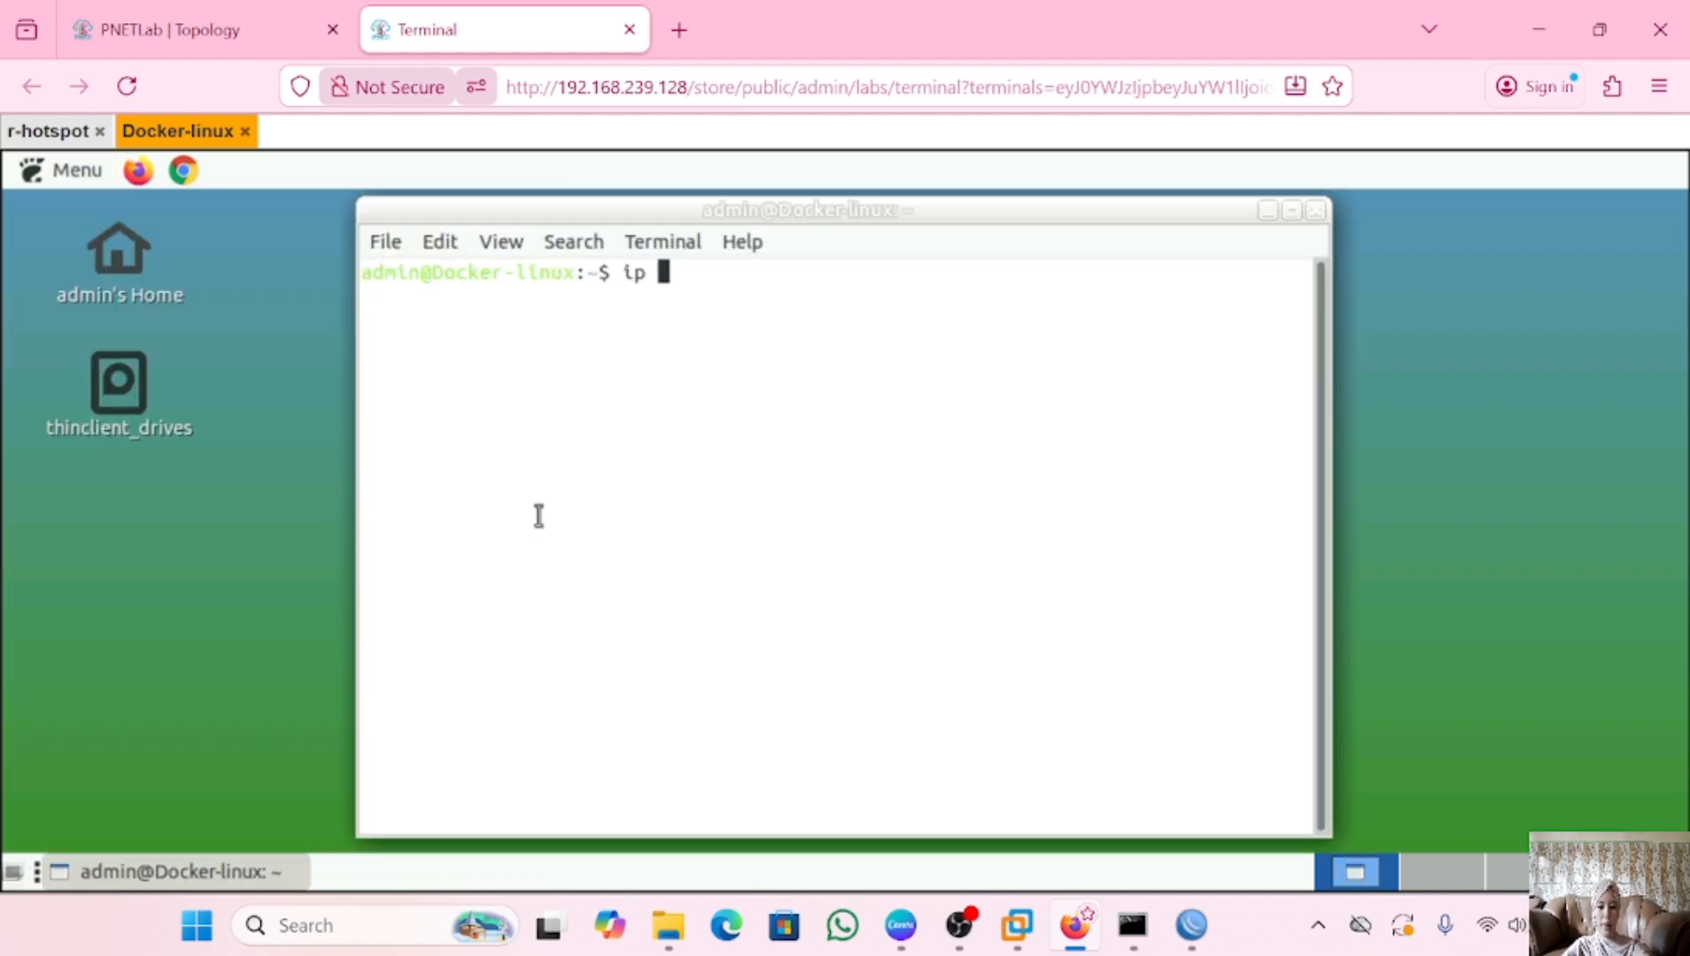
{"action": "type", "text": "s"}
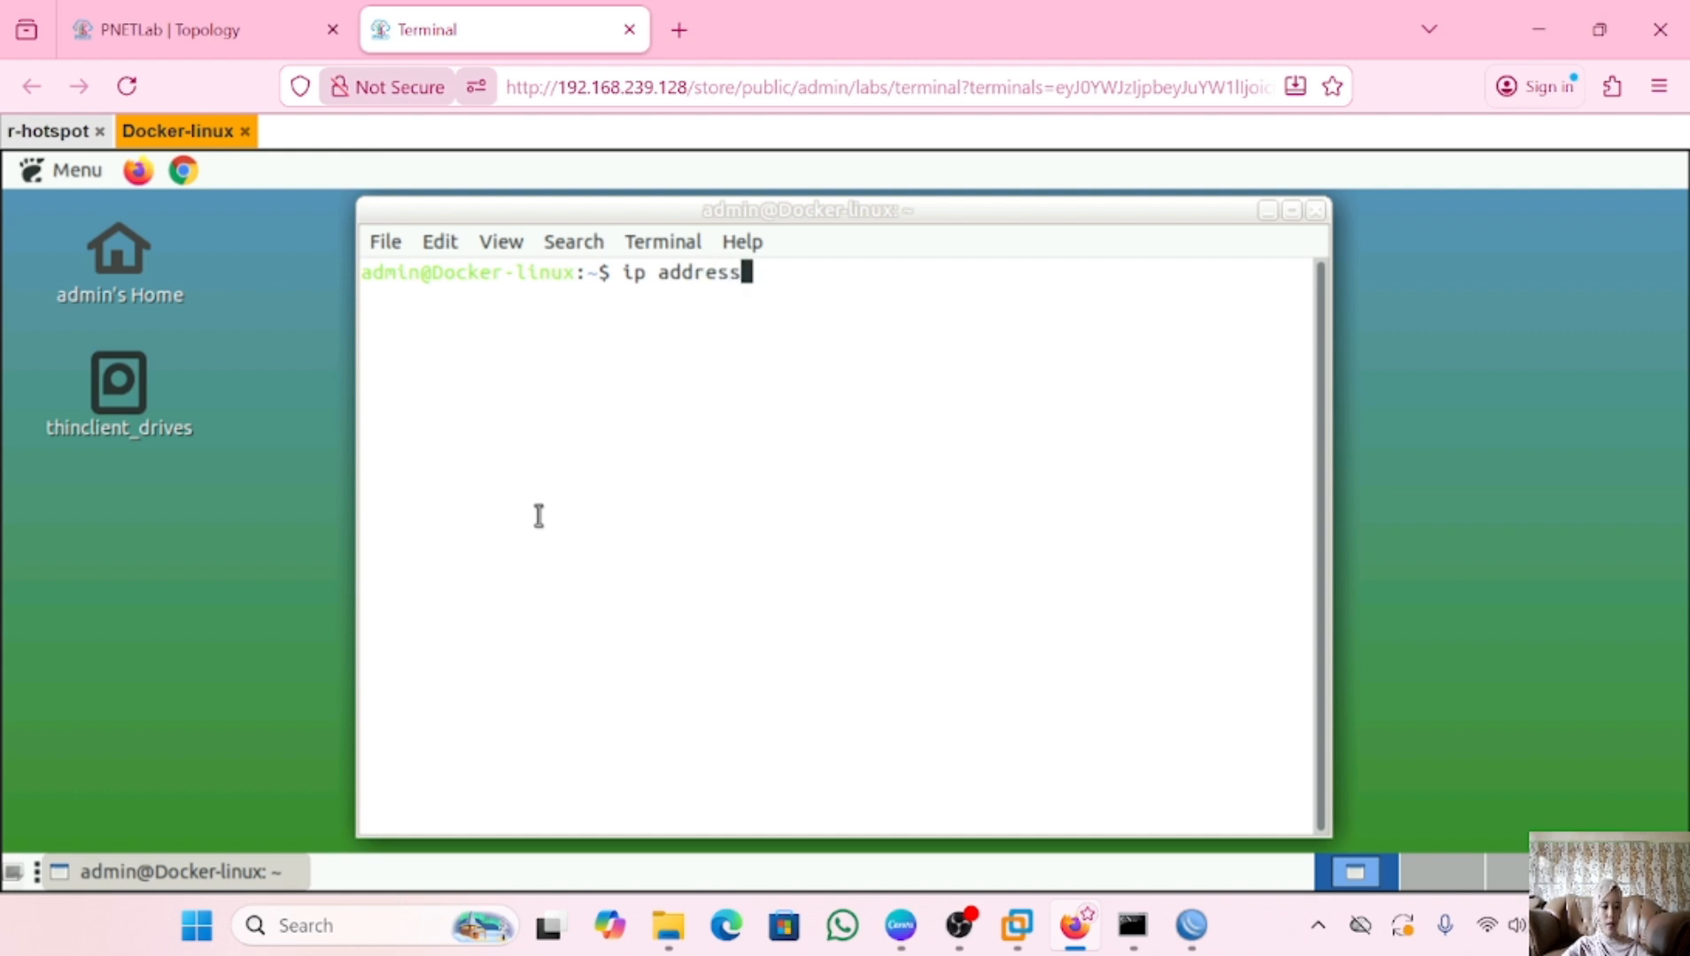
{"action": "key", "text": "Return"}
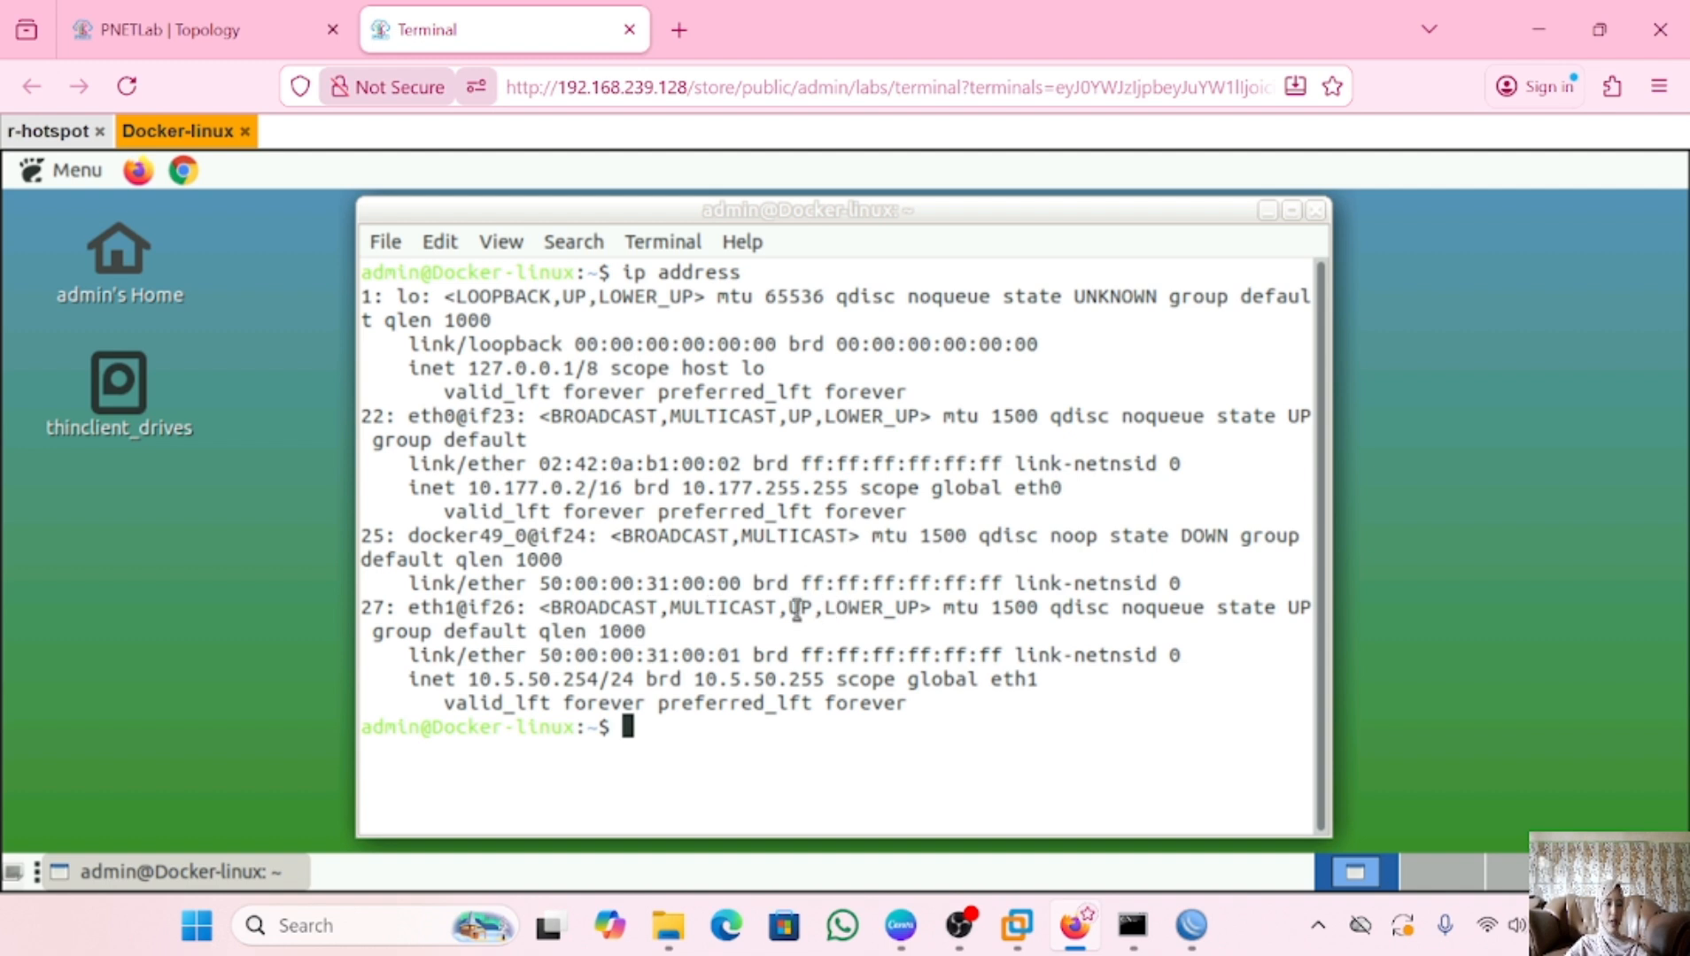
{"action": "left_click", "coordinate": [1322, 210]}
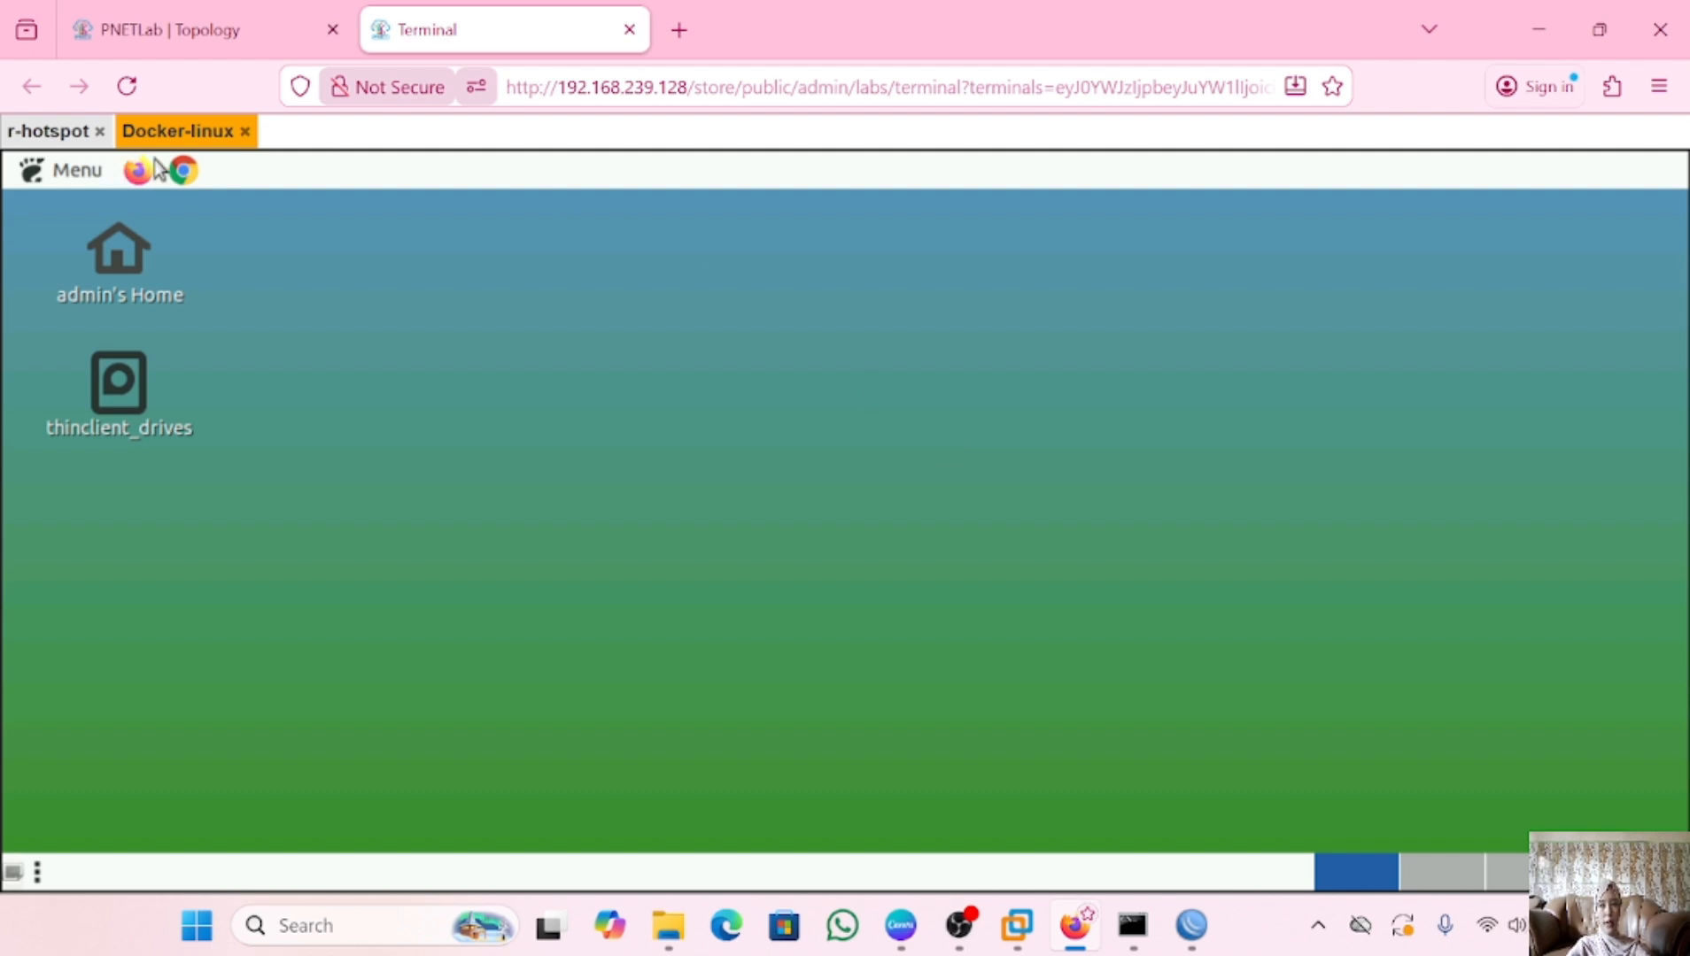
Launch Chrome on the client and browse to mikrotik.co.id
{"action": "left_click", "coordinate": [180, 172]}
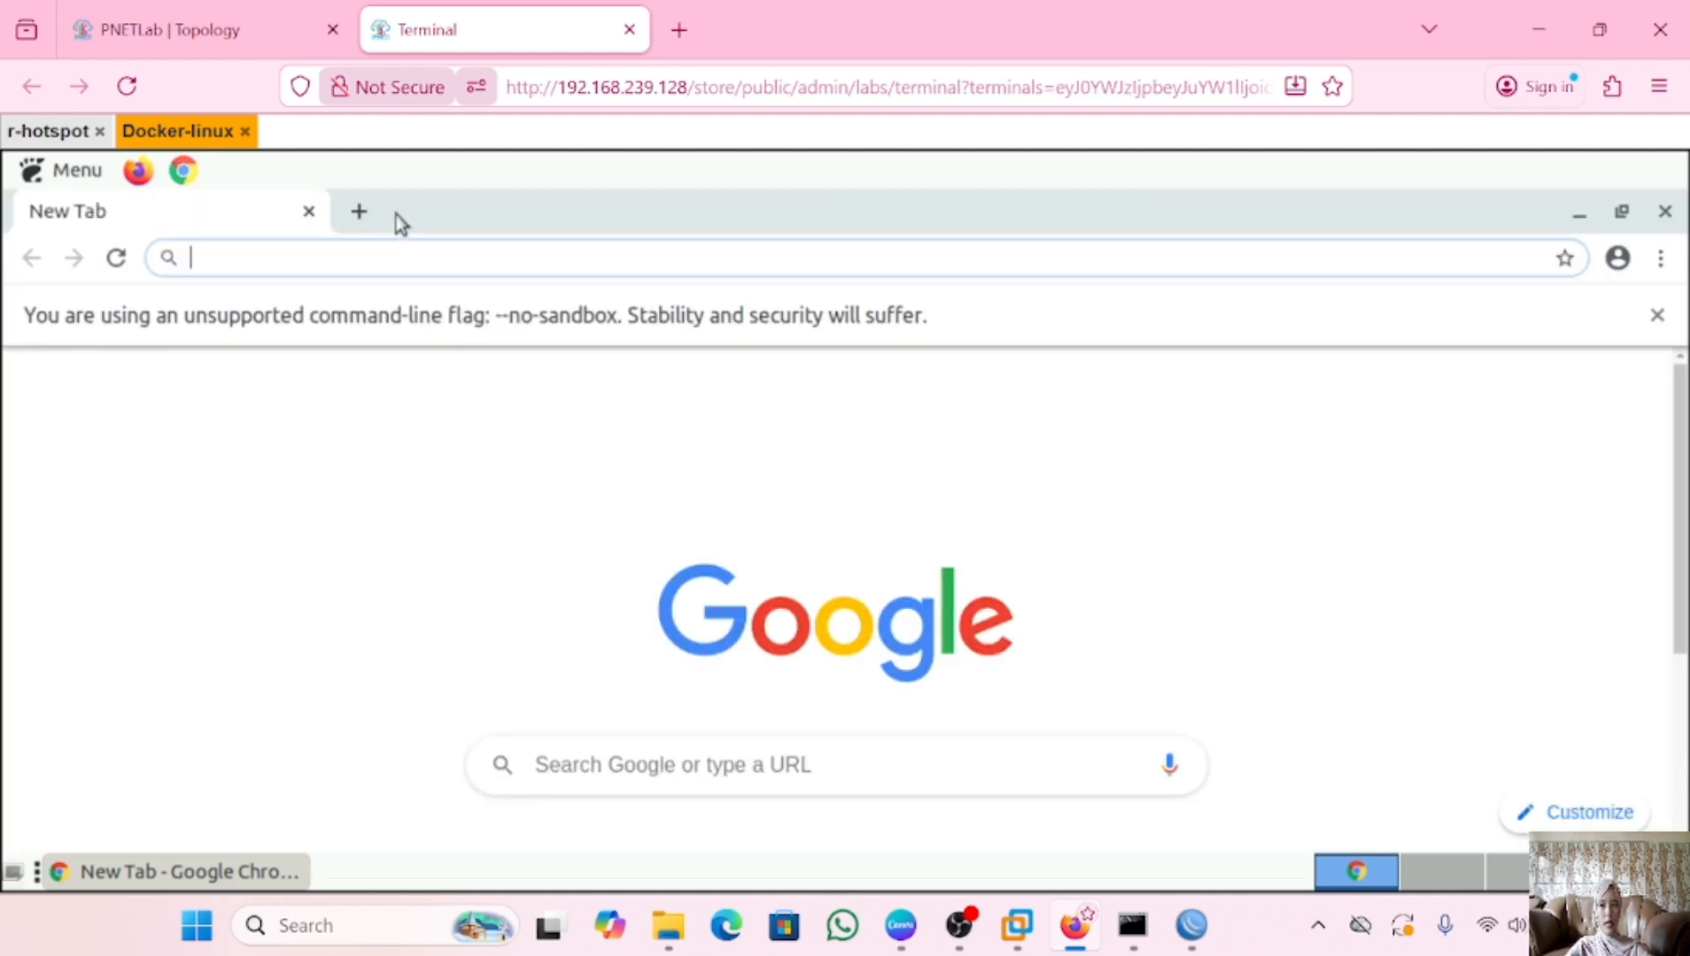
{"action": "type", "text": "mik"}
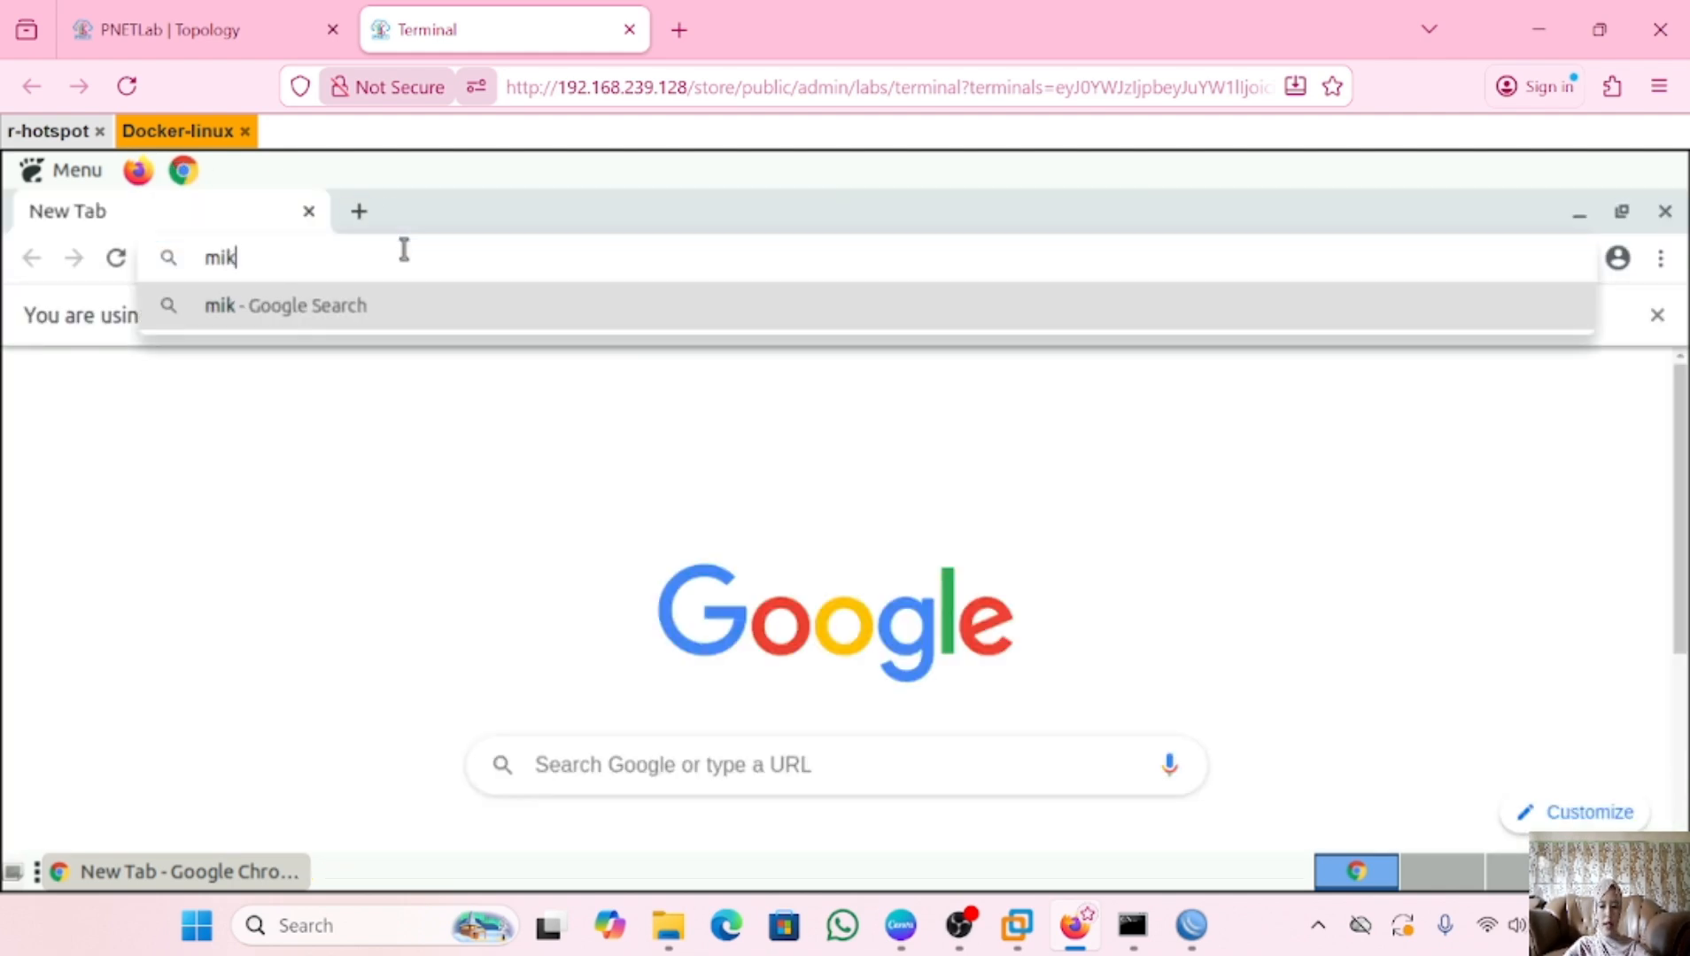
{"action": "type", "text": "rotik"}
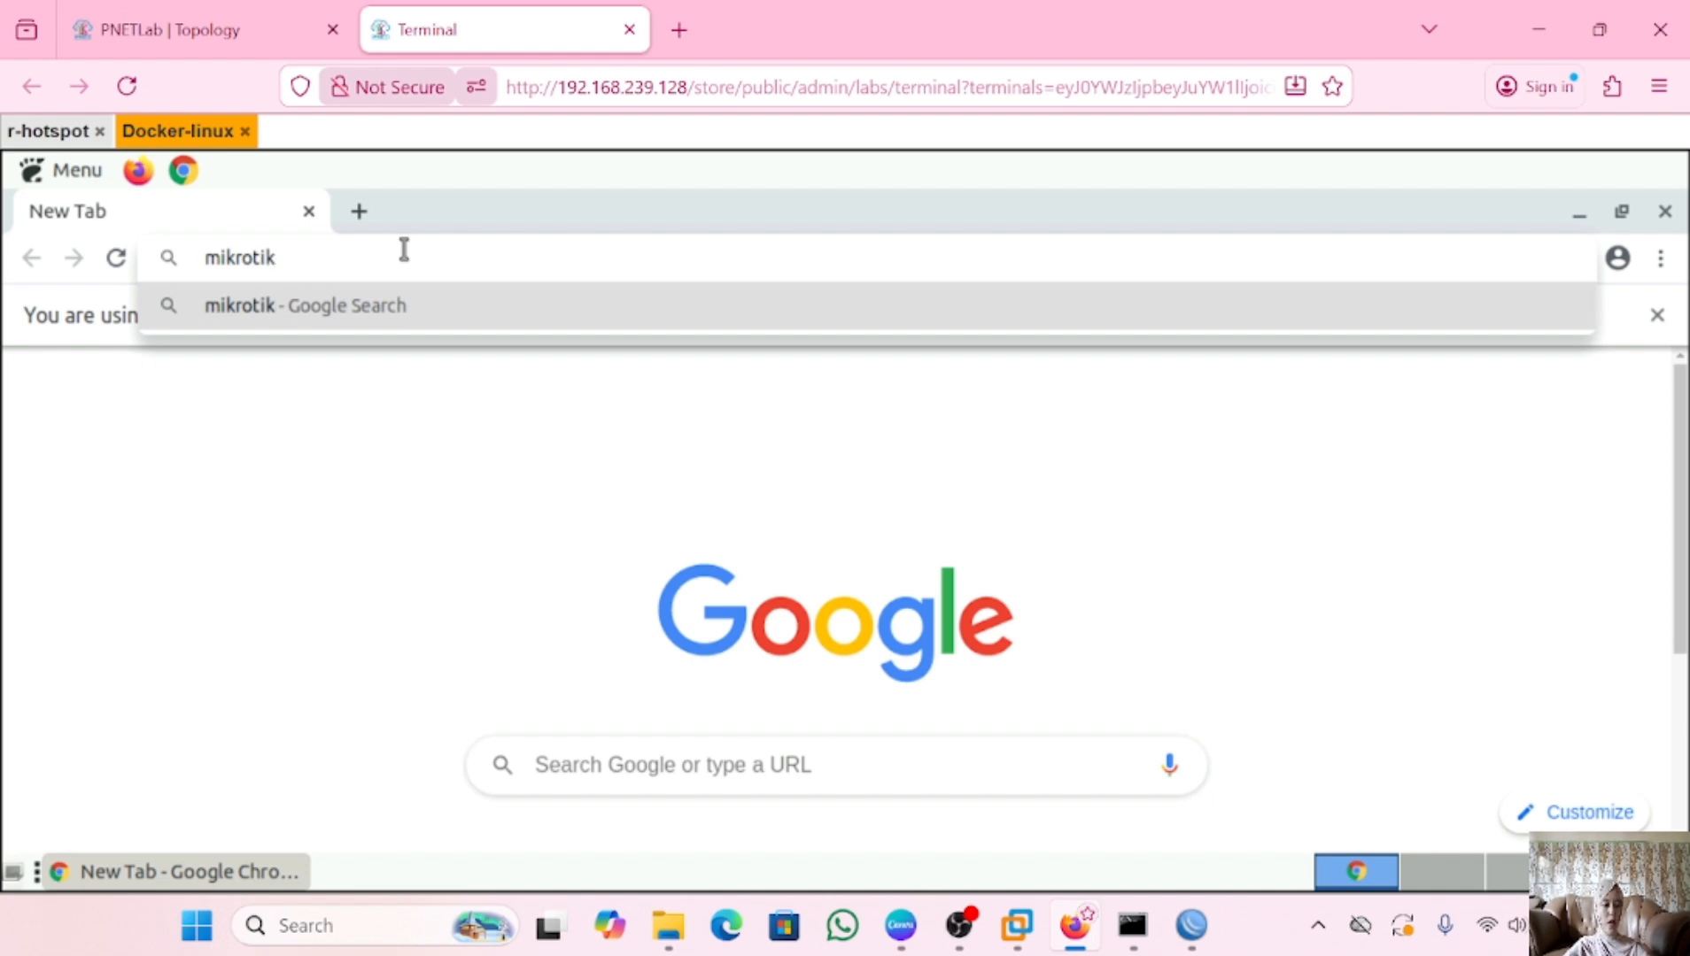
{"action": "type", "text": ".co.id"}
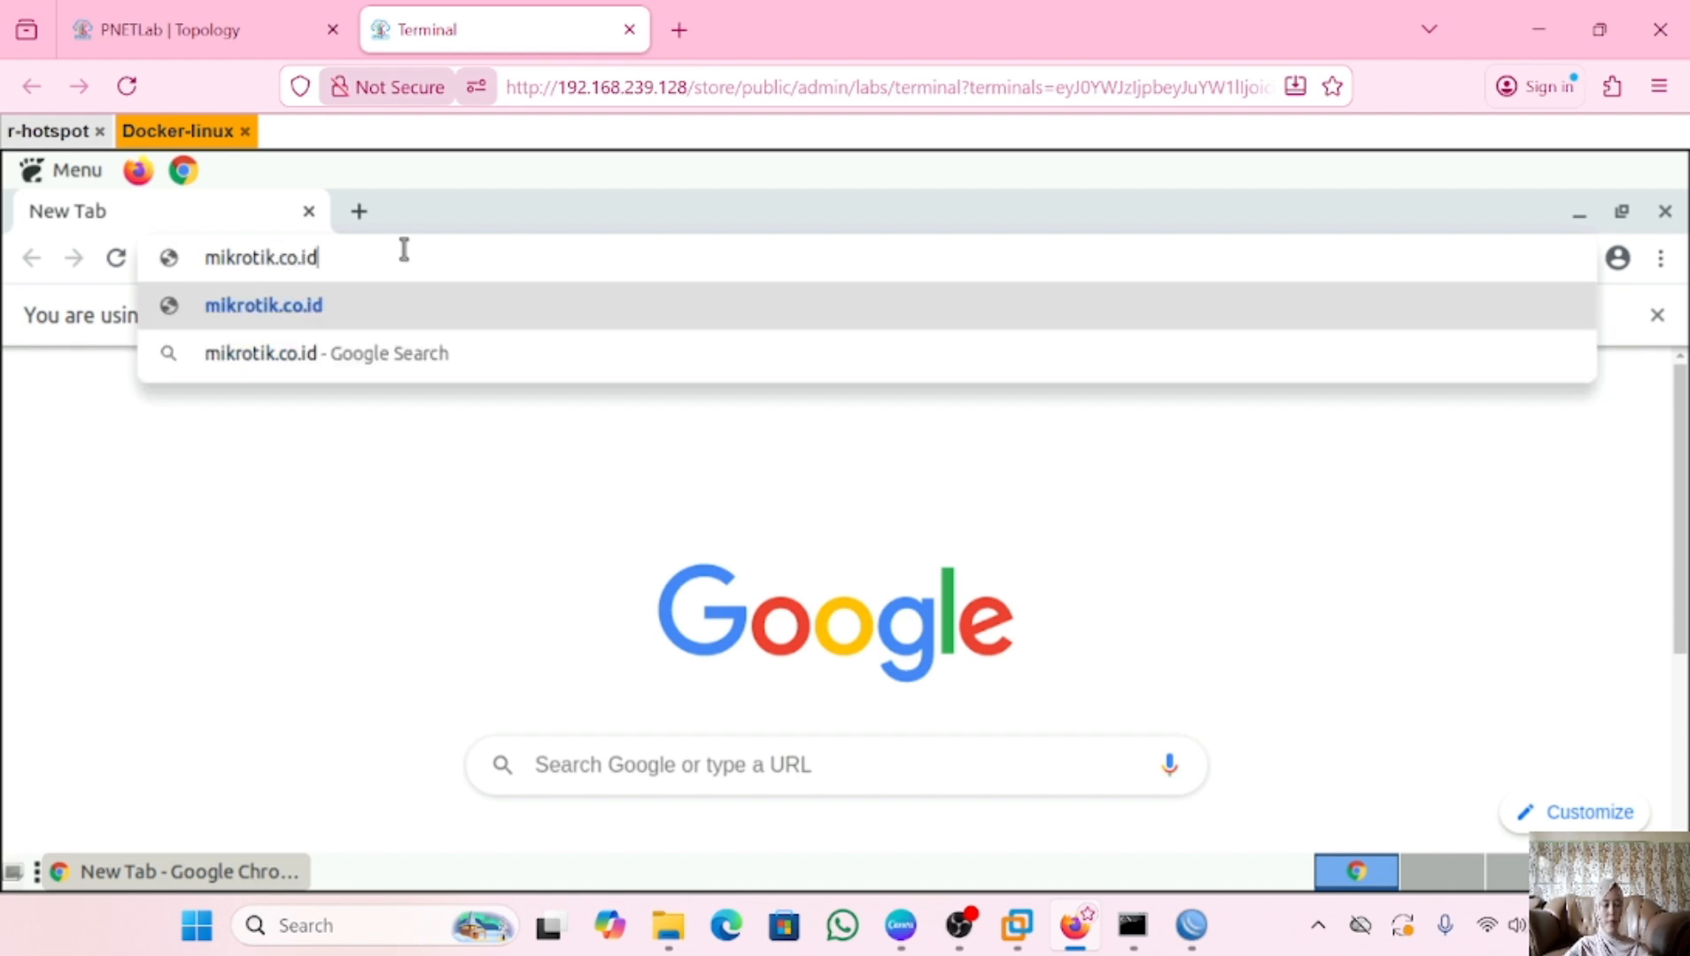
{"action": "key", "text": "Return"}
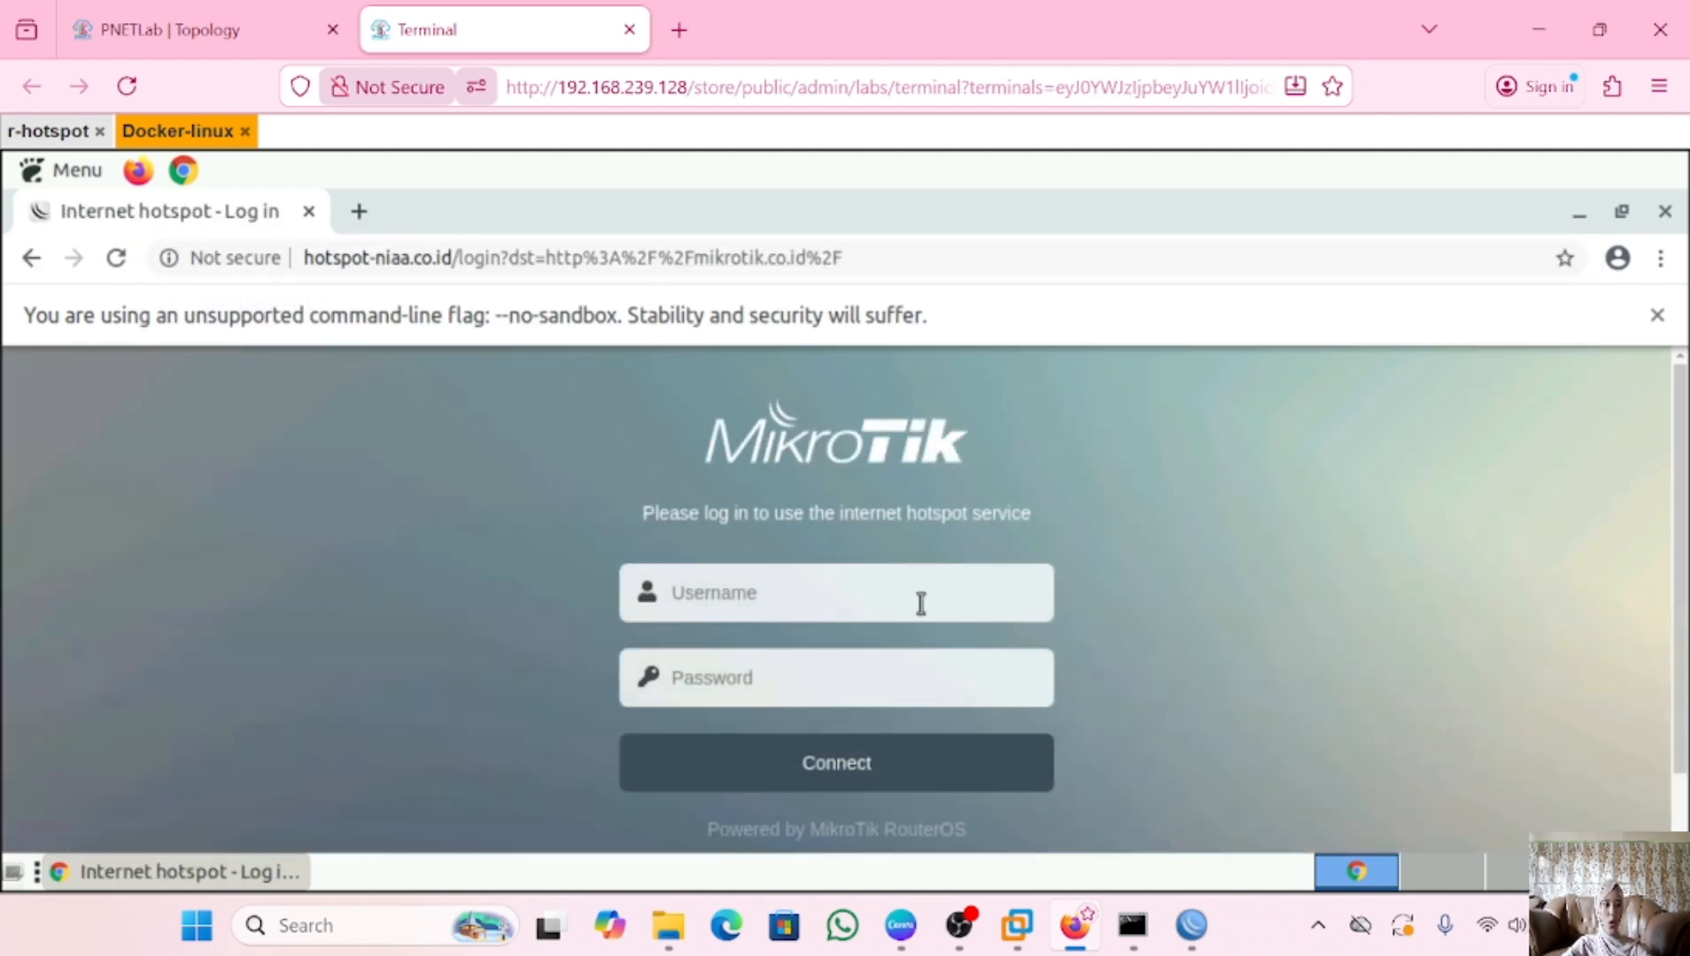
Log in on the hotspot login page with the username and password, declining to save it
{"action": "left_click", "coordinate": [788, 610]}
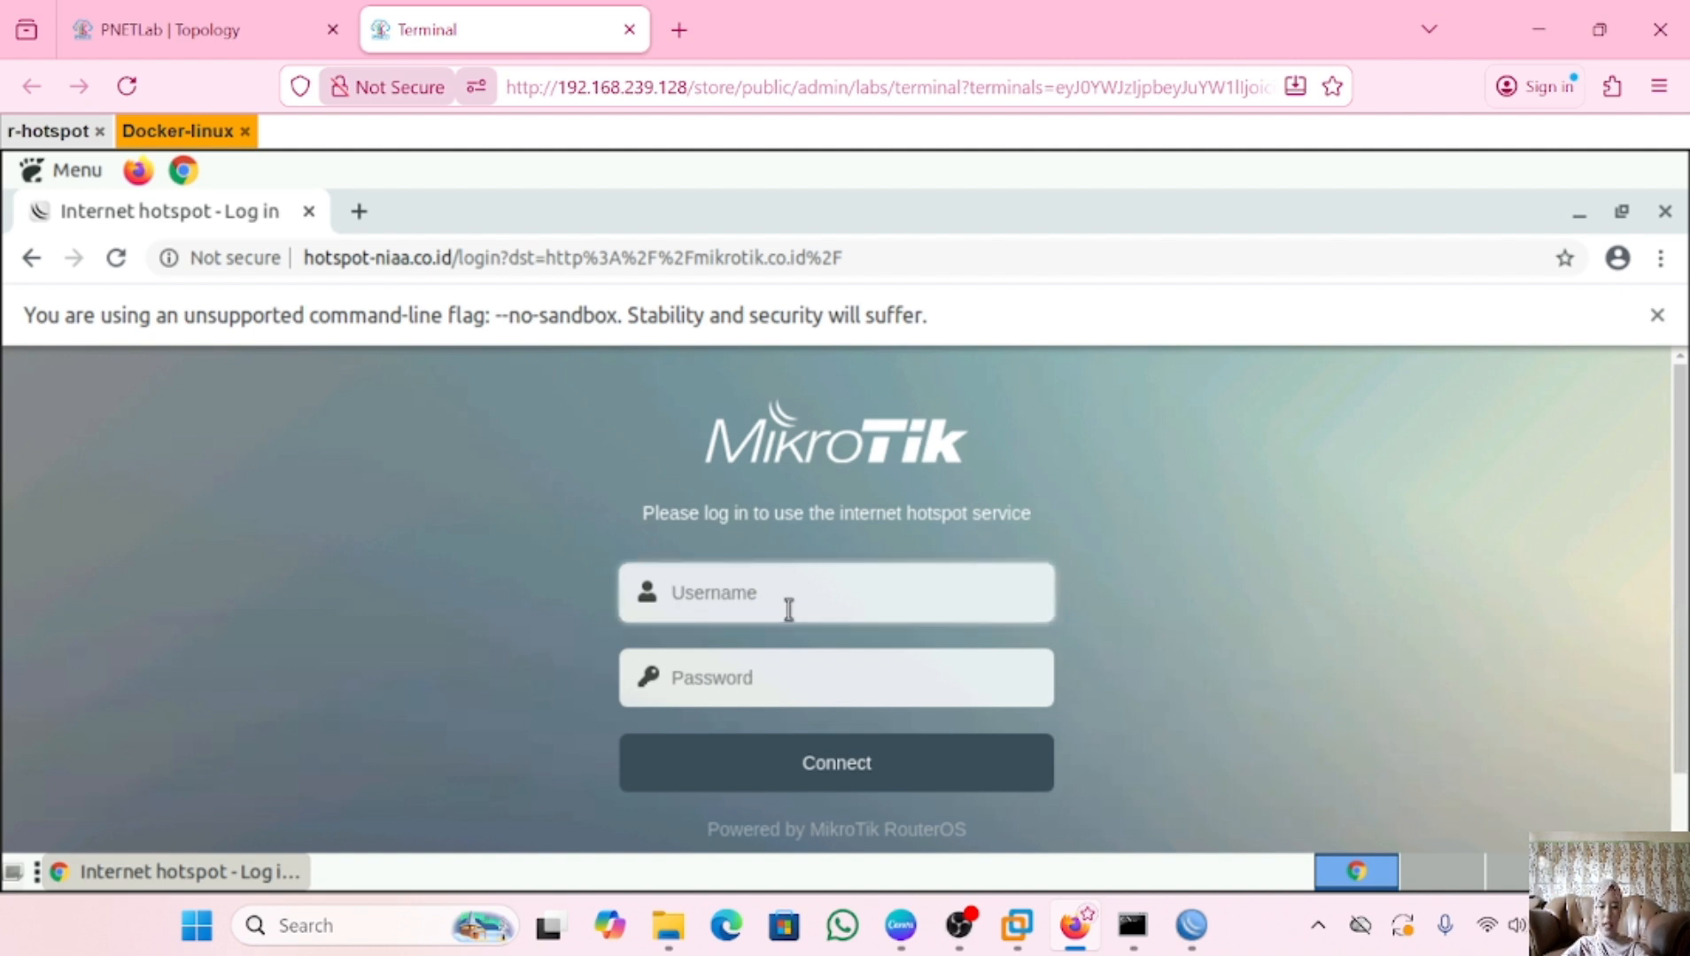
{"action": "type", "text": "nianovi"}
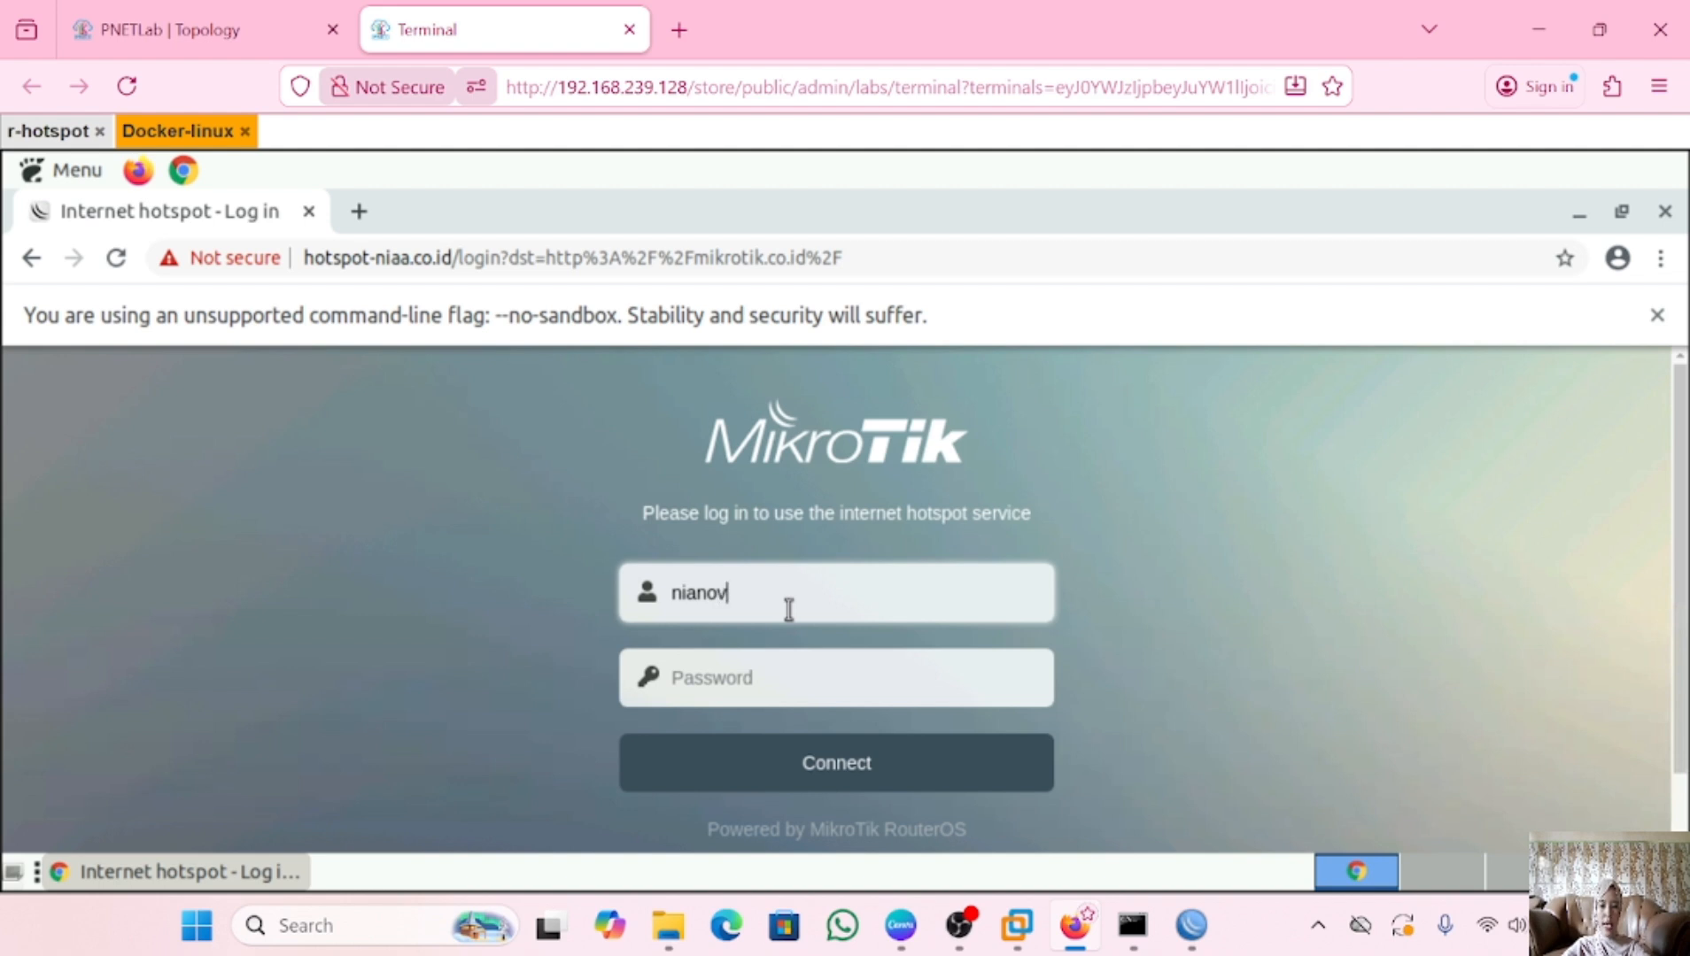
{"action": "left_click", "coordinate": [775, 676]}
{"action": "type", "text": "•••"}
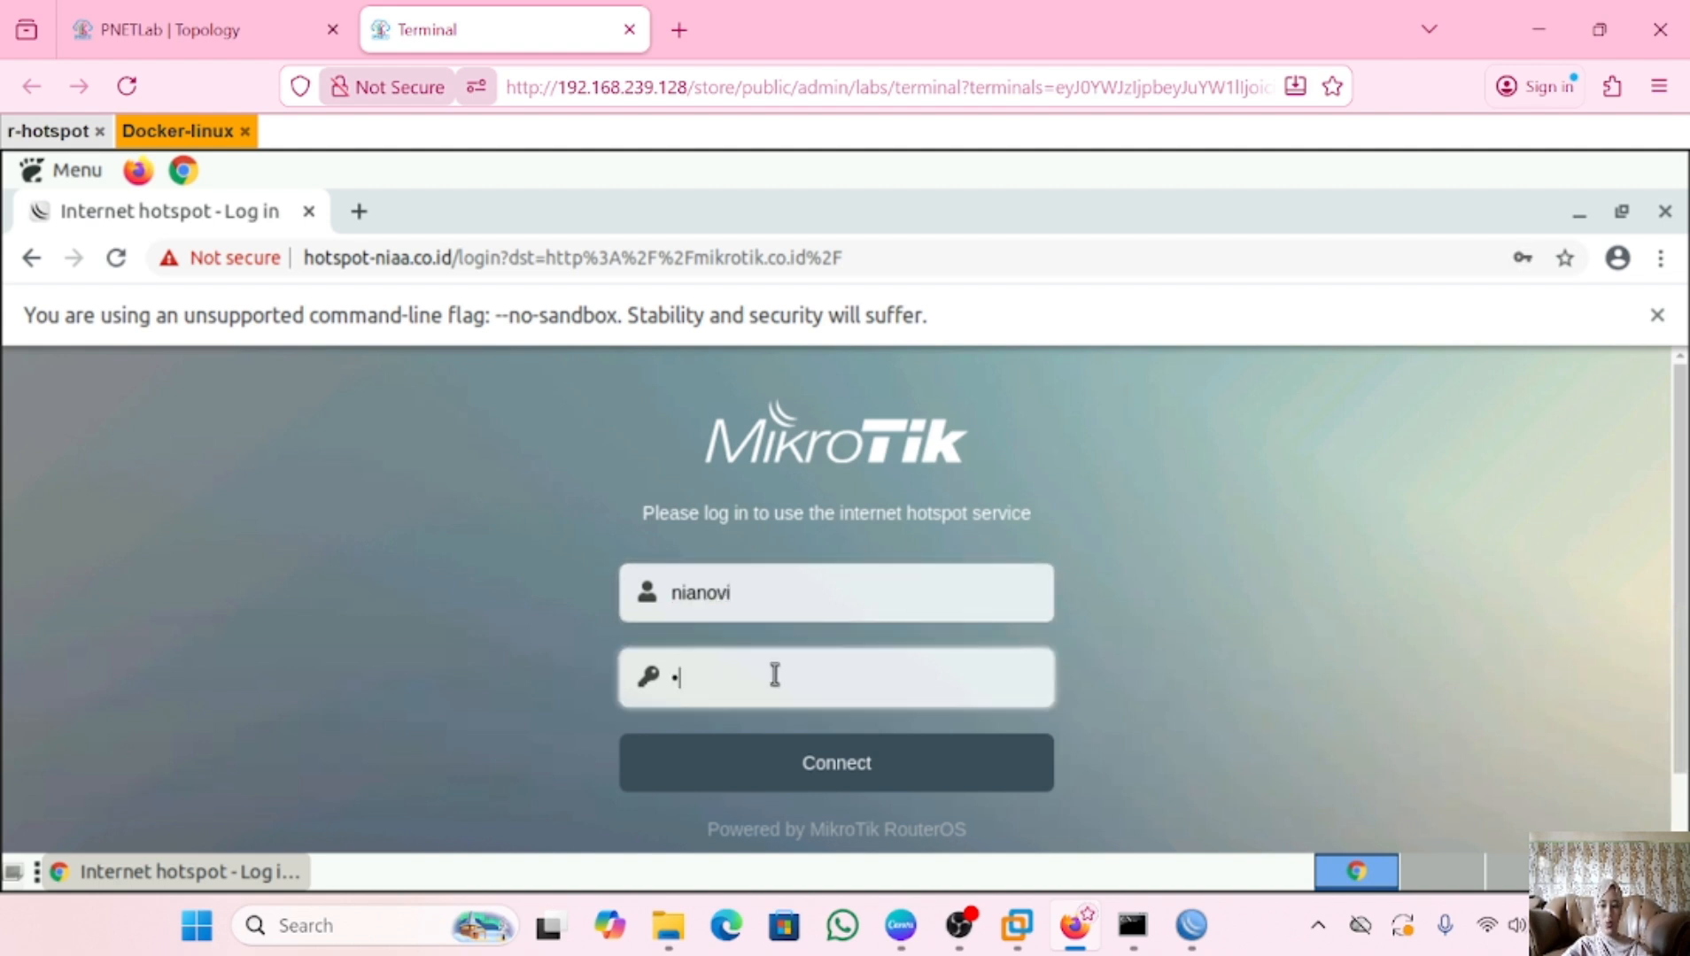
{"action": "left_click", "coordinate": [852, 778]}
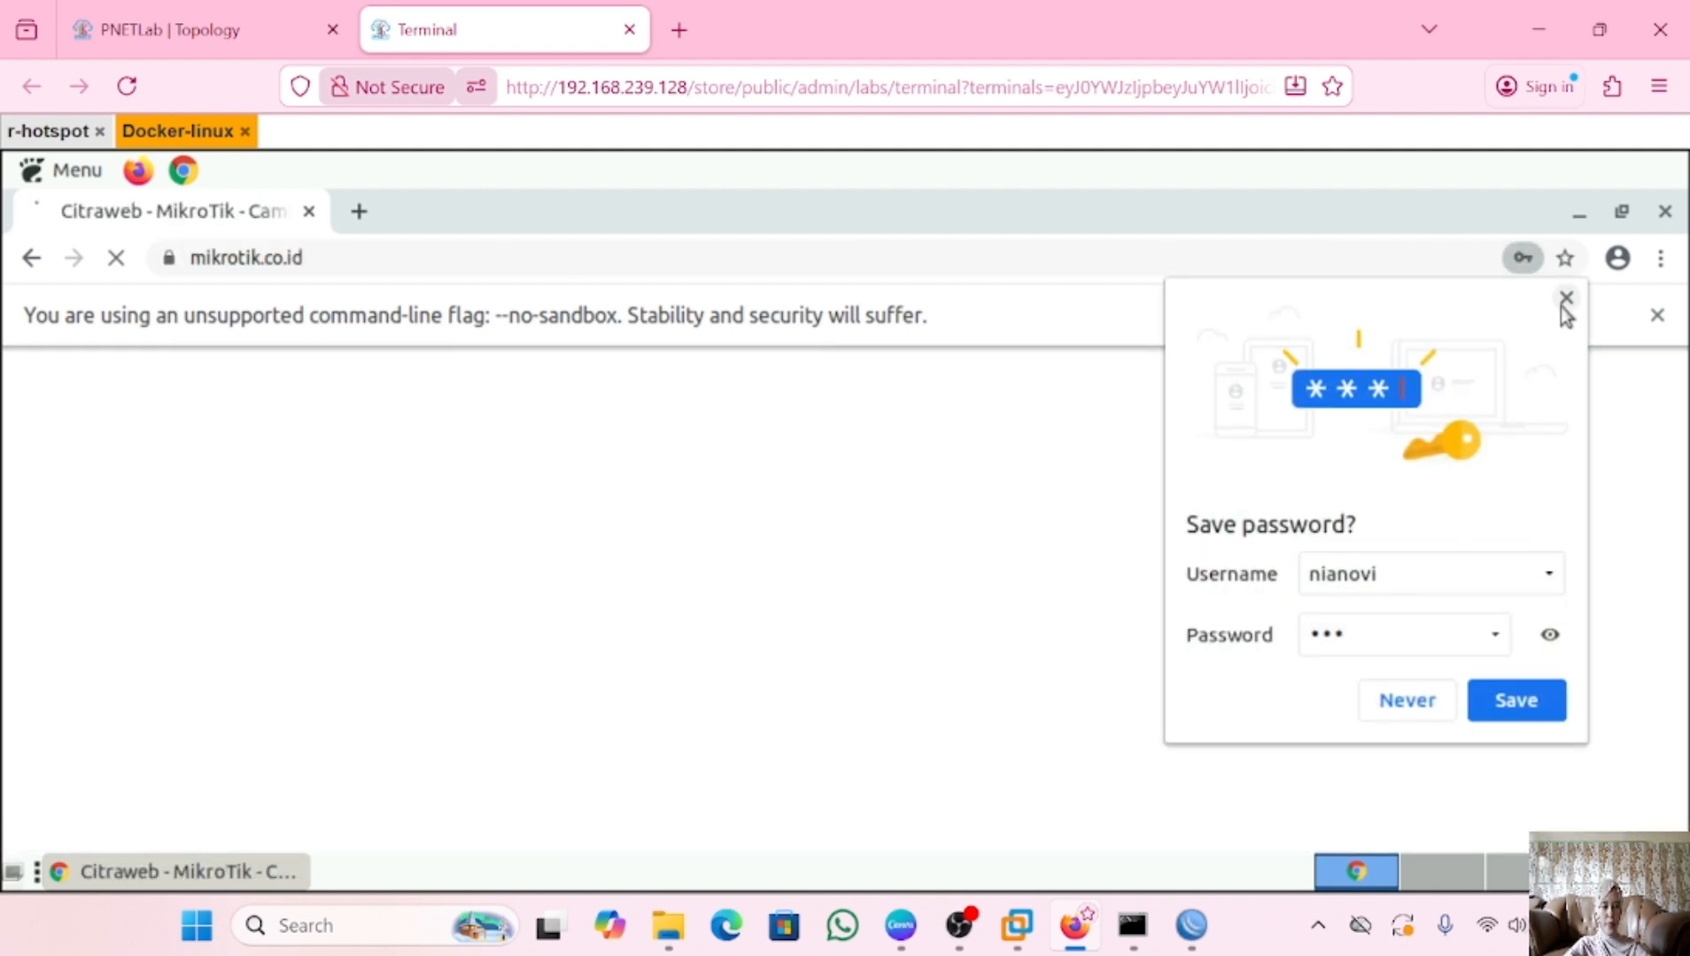
{"action": "left_click", "coordinate": [1564, 301]}
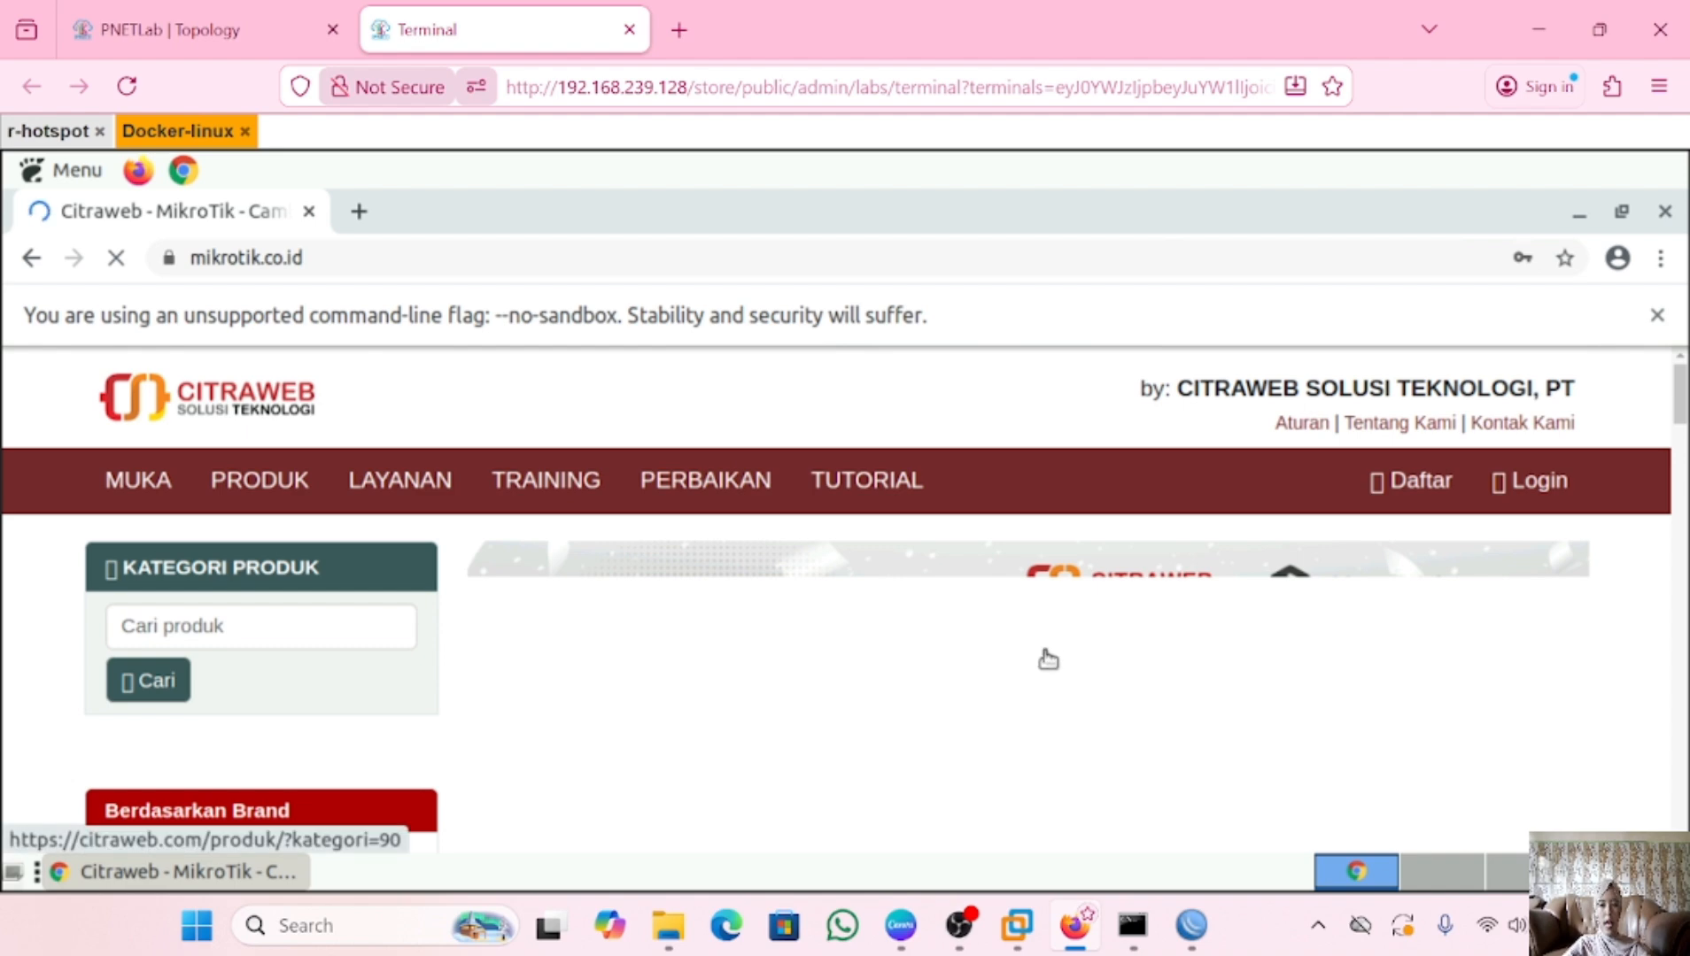
{"action": "scroll", "coordinate": [1048, 659], "scroll_direction": "down", "scroll_amount": 3}
{"action": "scroll", "coordinate": [1048, 660], "scroll_direction": "down", "scroll_amount": 4}
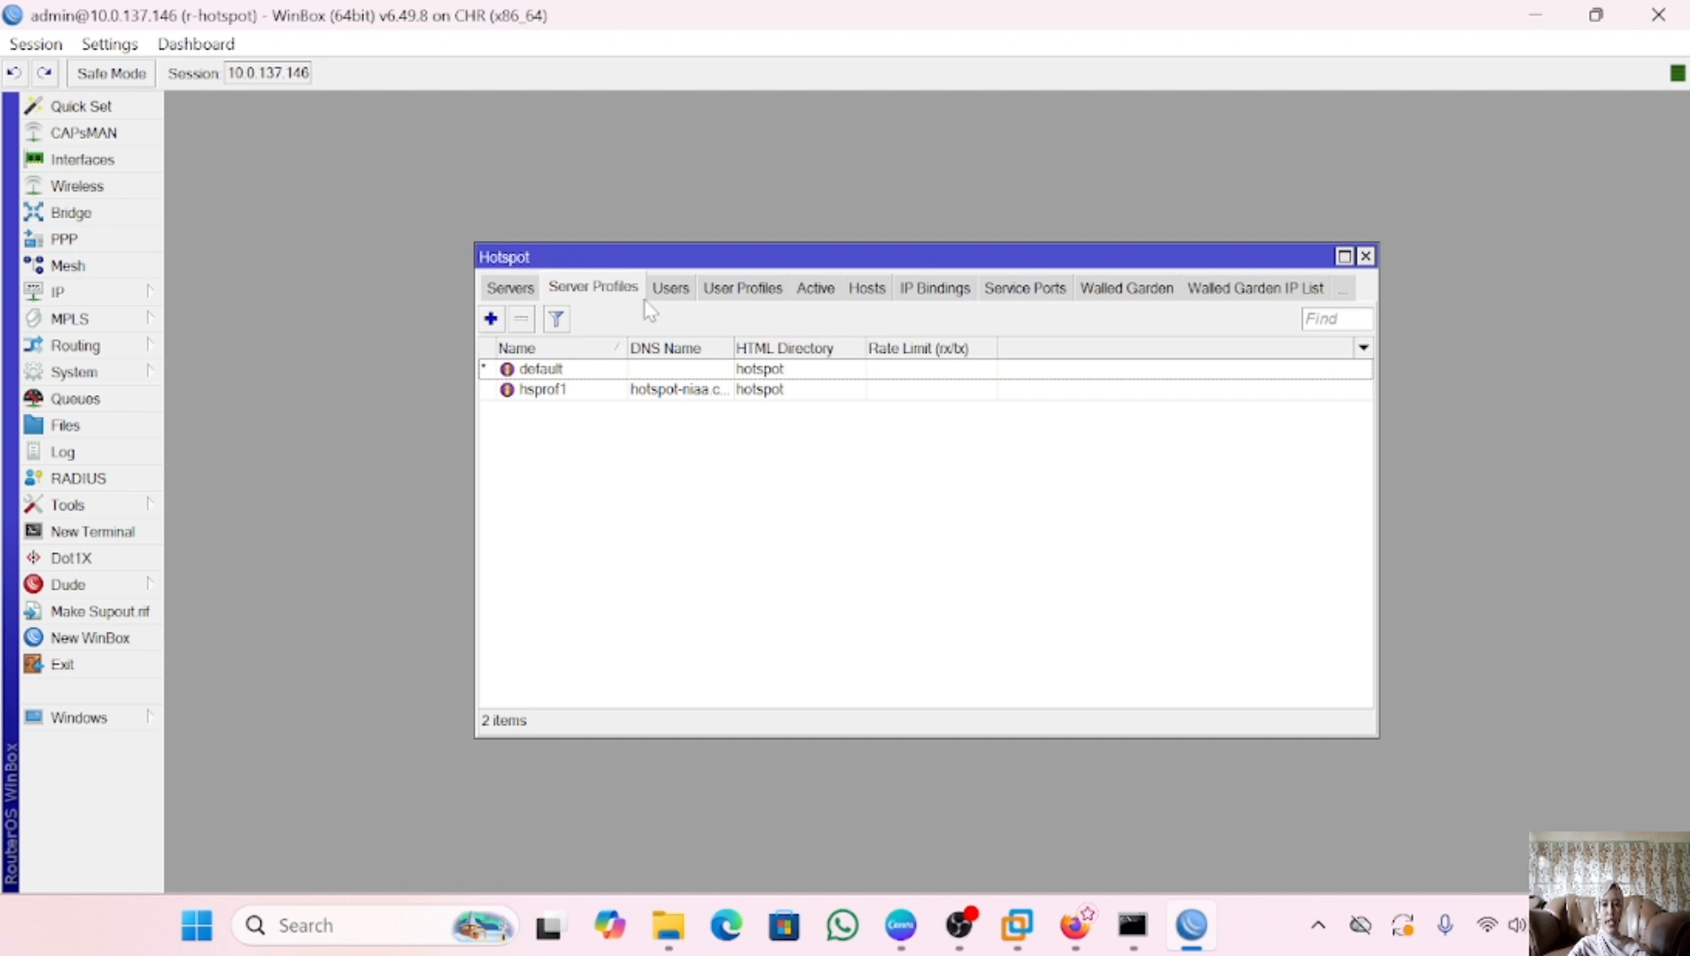
Add hotspot user user1 with a password on the default profile
{"action": "left_click", "coordinate": [673, 292]}
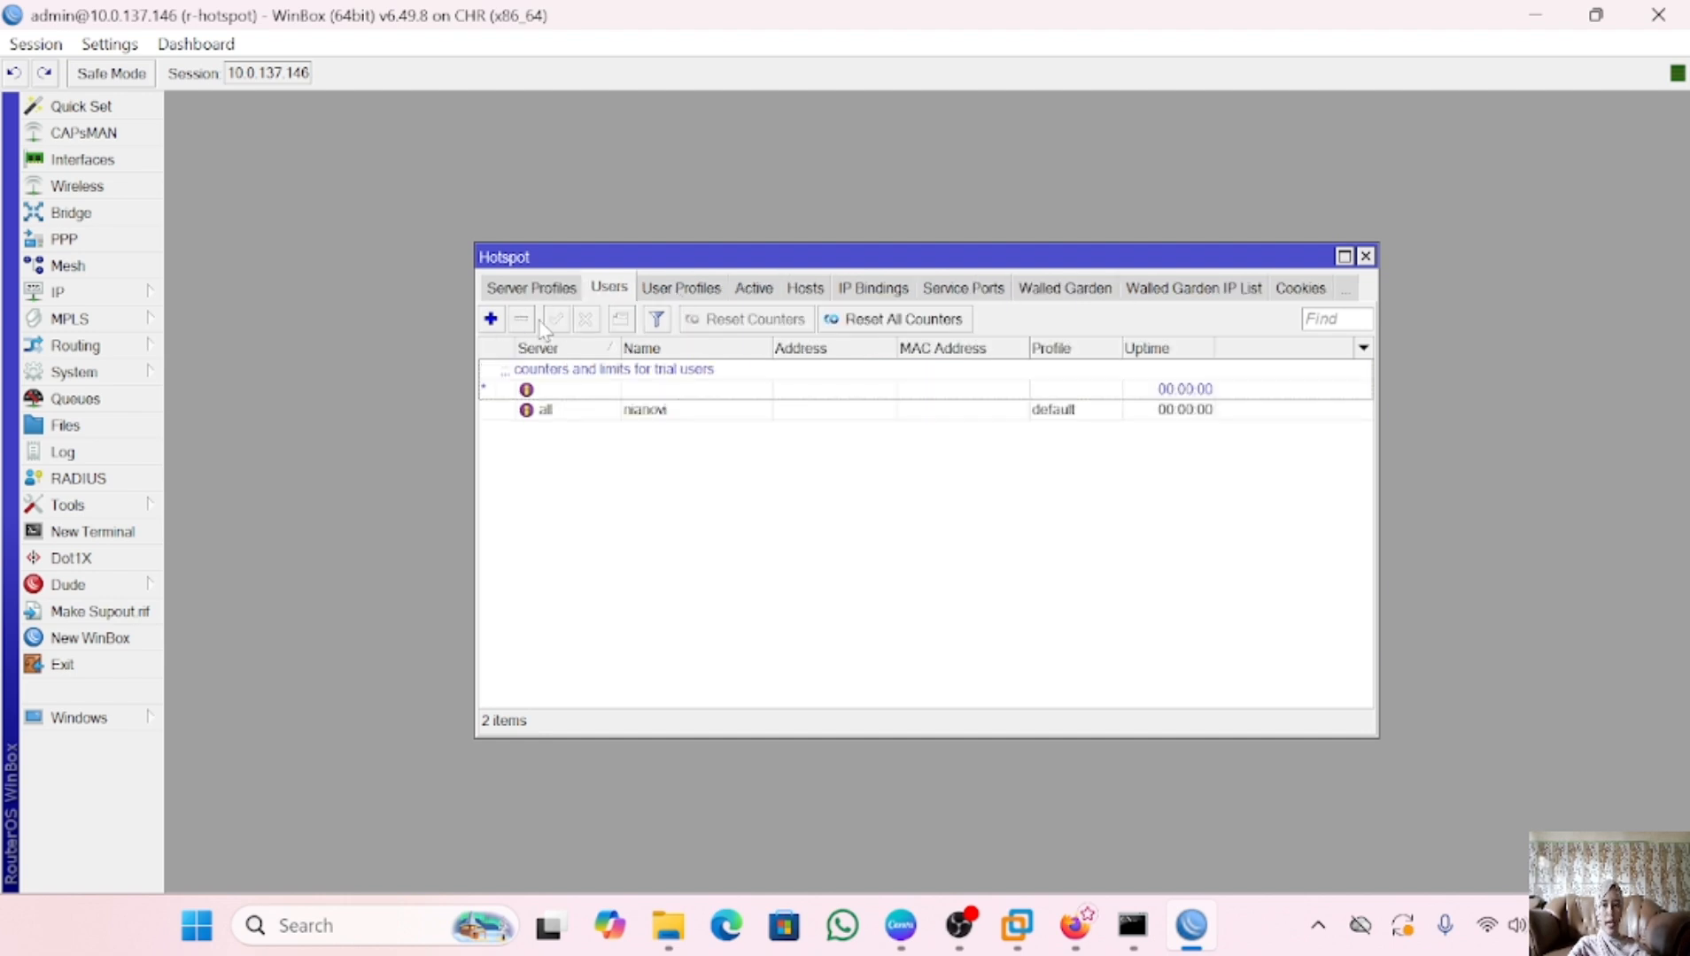
{"action": "left_click", "coordinate": [490, 320]}
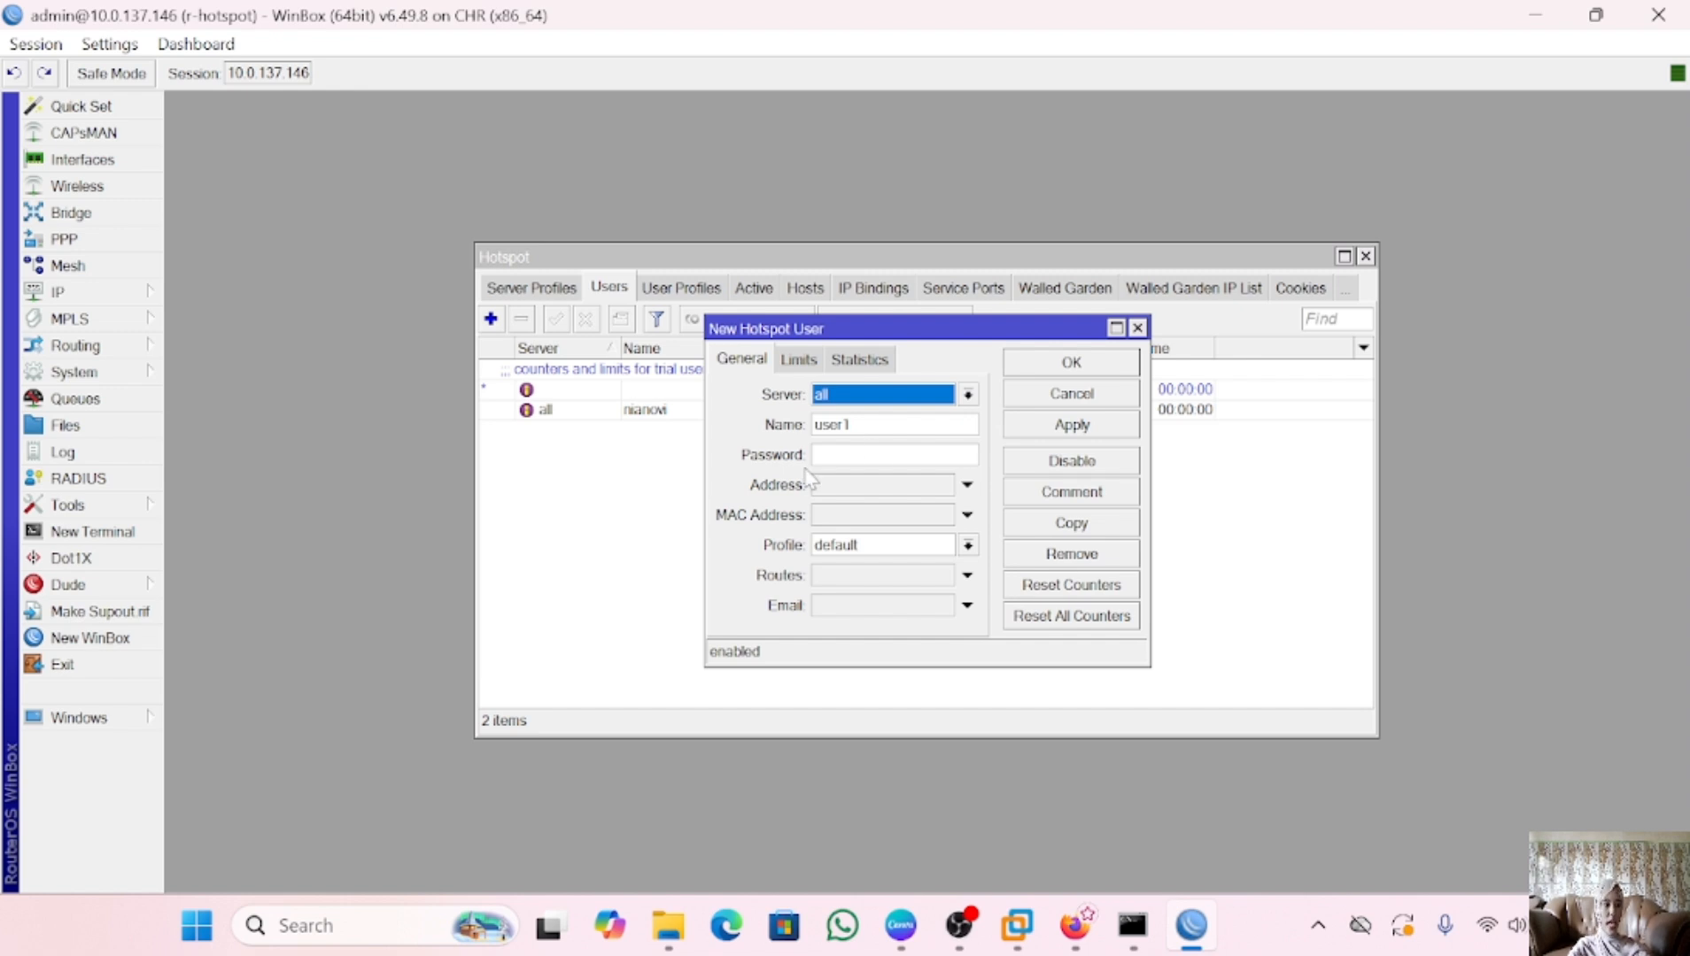
{"action": "left_click", "coordinate": [850, 455]}
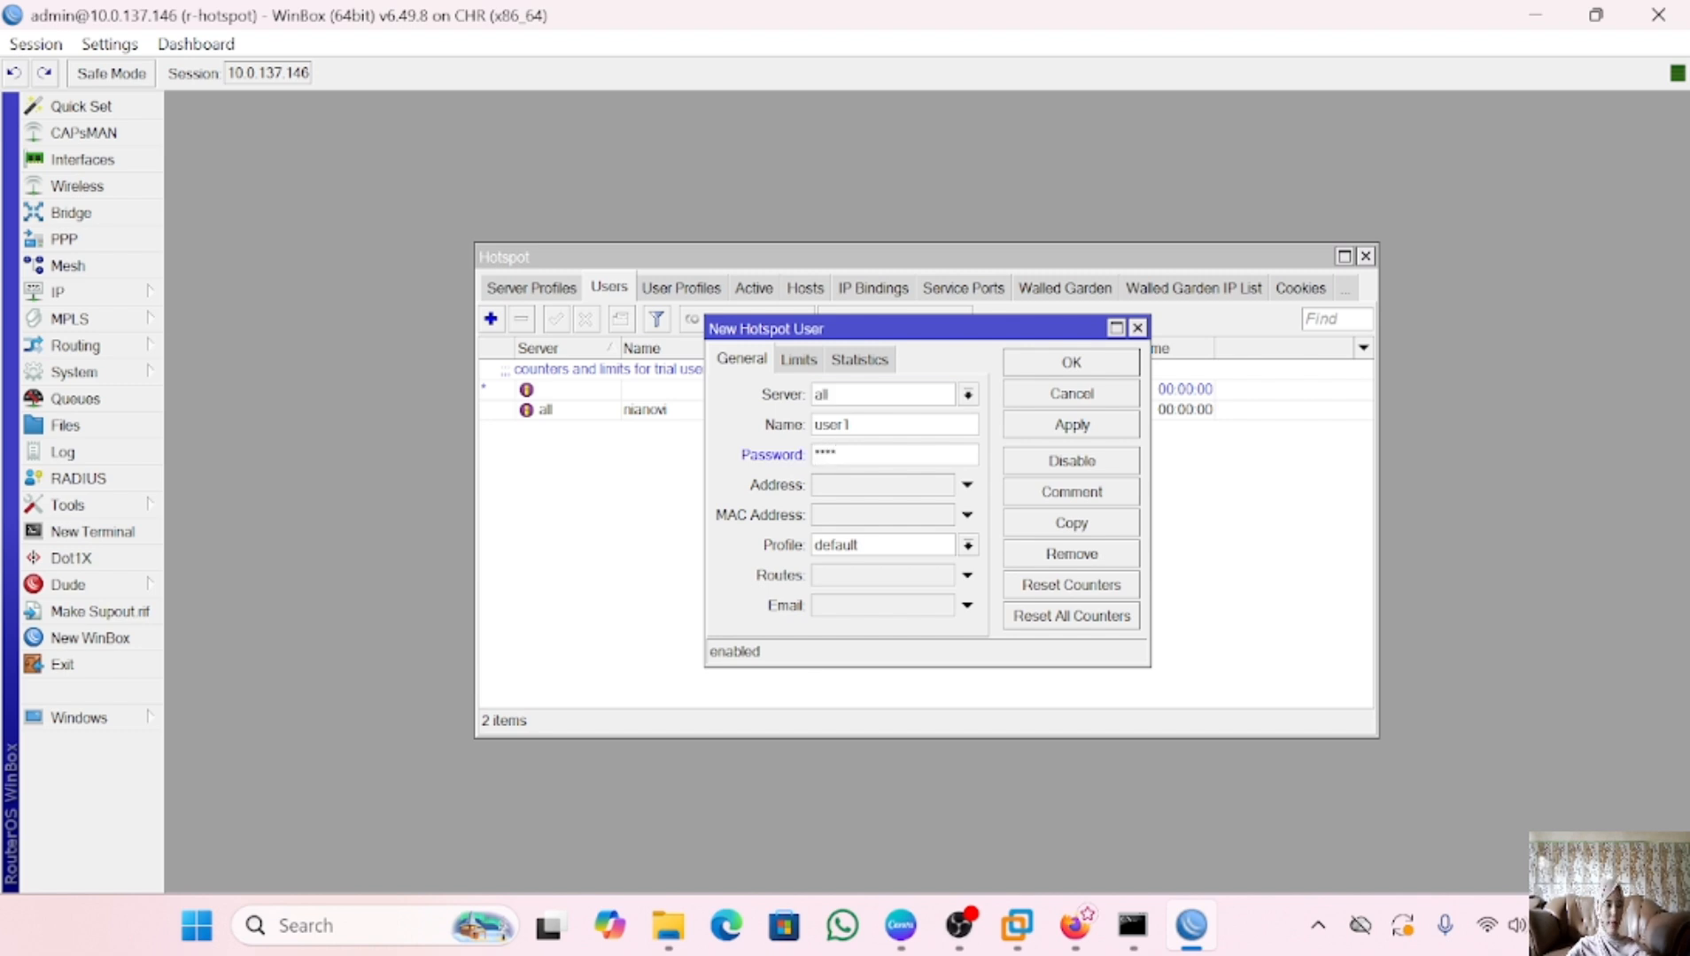
{"action": "left_click", "coordinate": [1090, 424]}
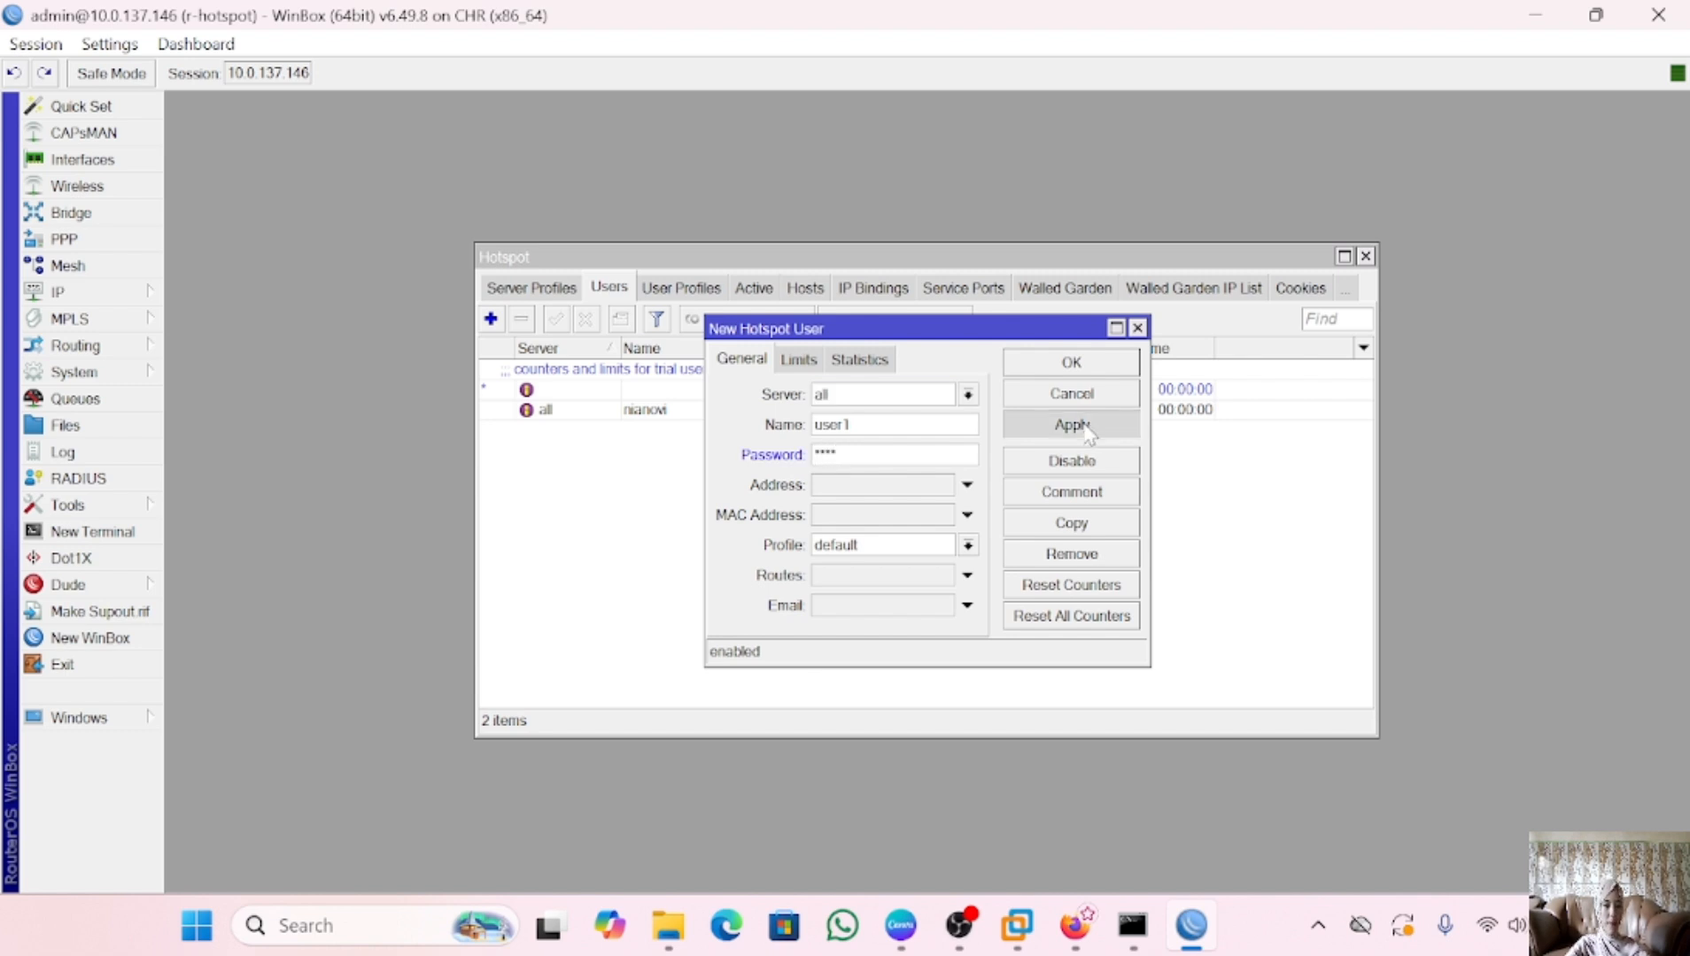
{"action": "left_click", "coordinate": [1072, 363]}
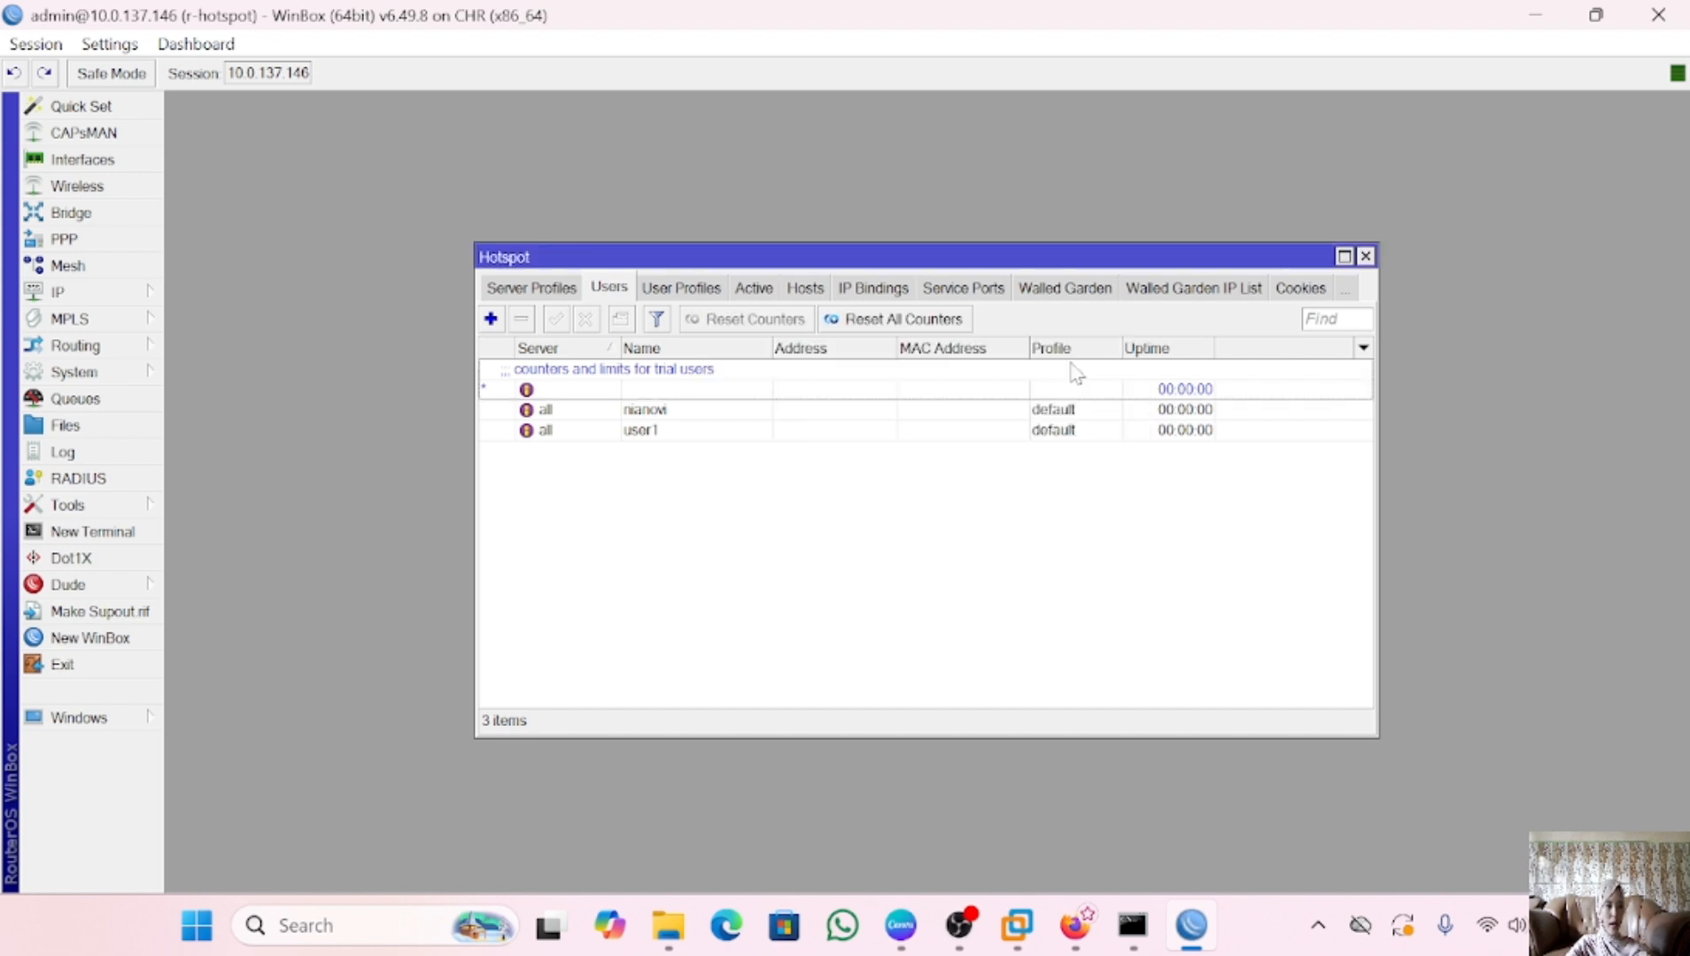
Close the Hotspot window and view the IP Addresses list
{"action": "left_click", "coordinate": [1364, 256]}
{"action": "left_click", "coordinate": [133, 299]}
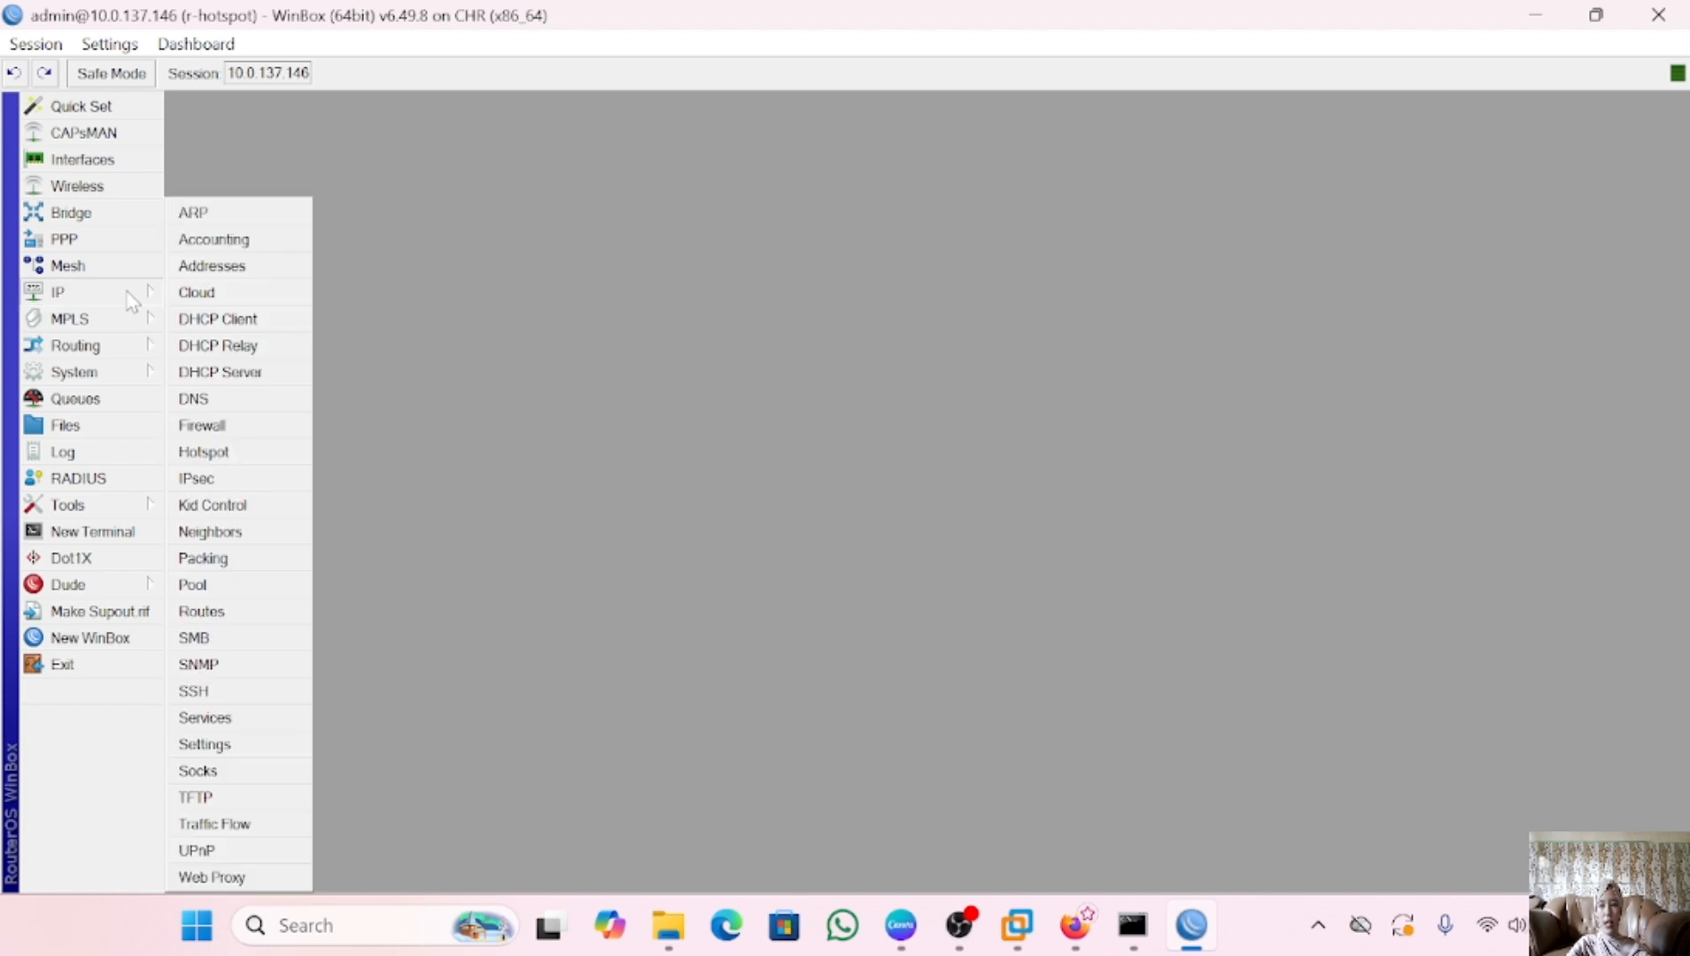
{"action": "left_click", "coordinate": [233, 277]}
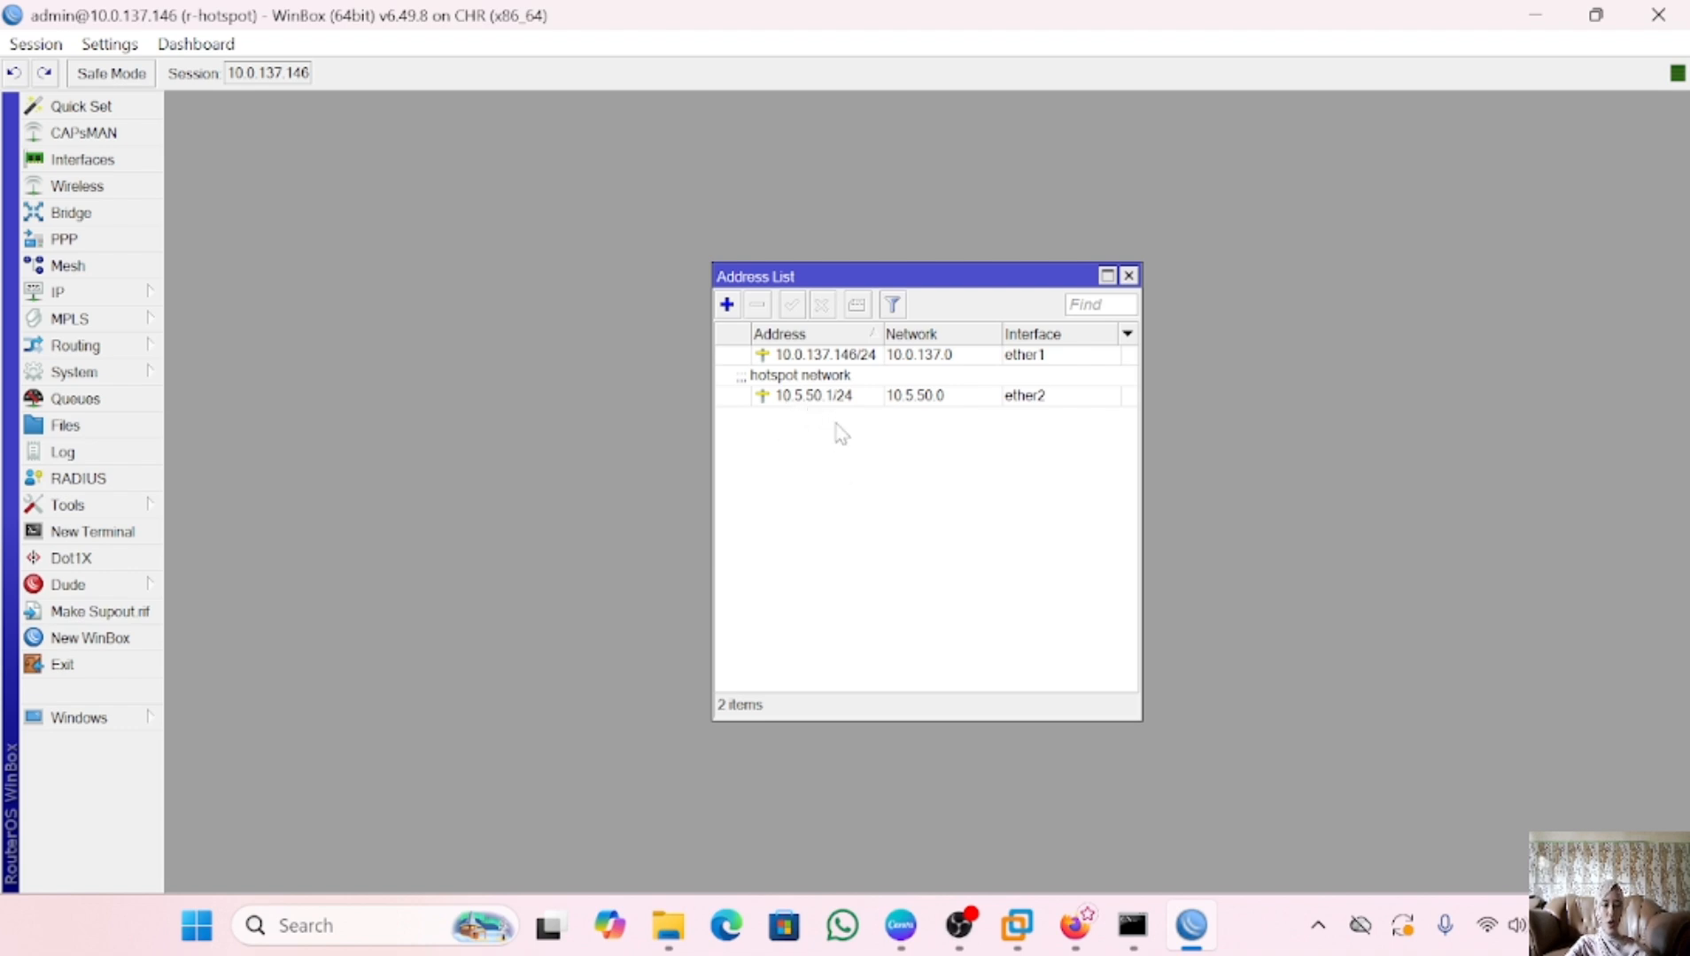
Relaunch Chrome on the client and open the hotspot gateway at 10.5.50.1
{"action": "left_click", "coordinate": [1075, 927]}
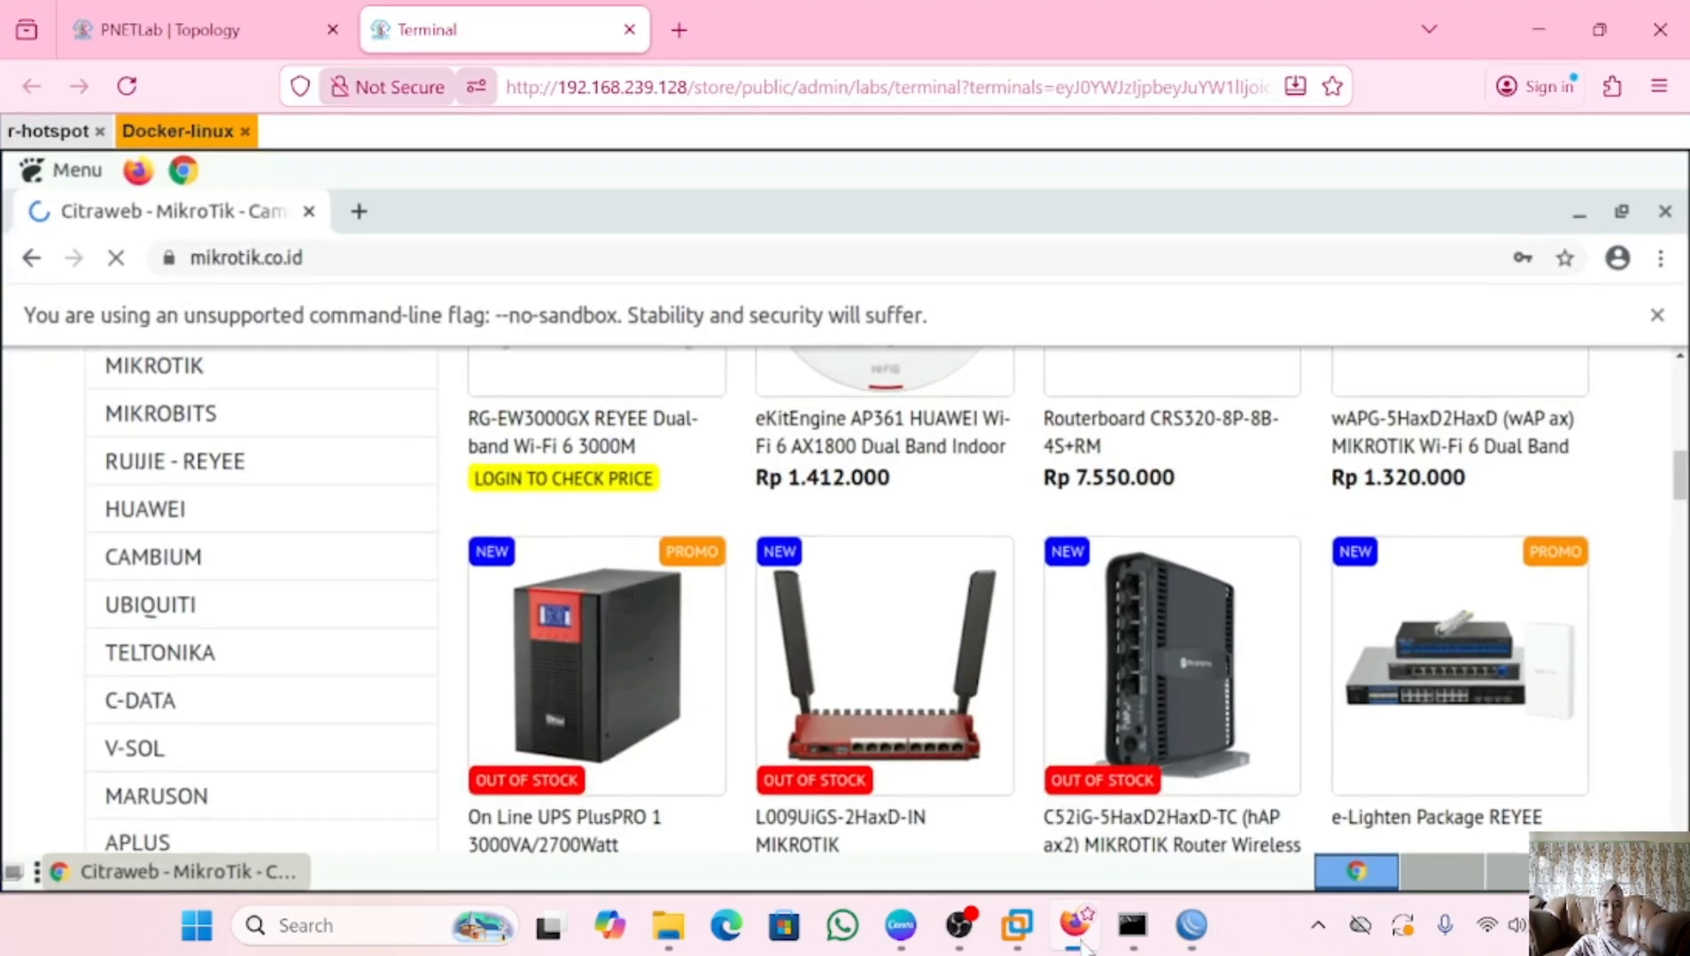
{"action": "left_click", "coordinate": [309, 211]}
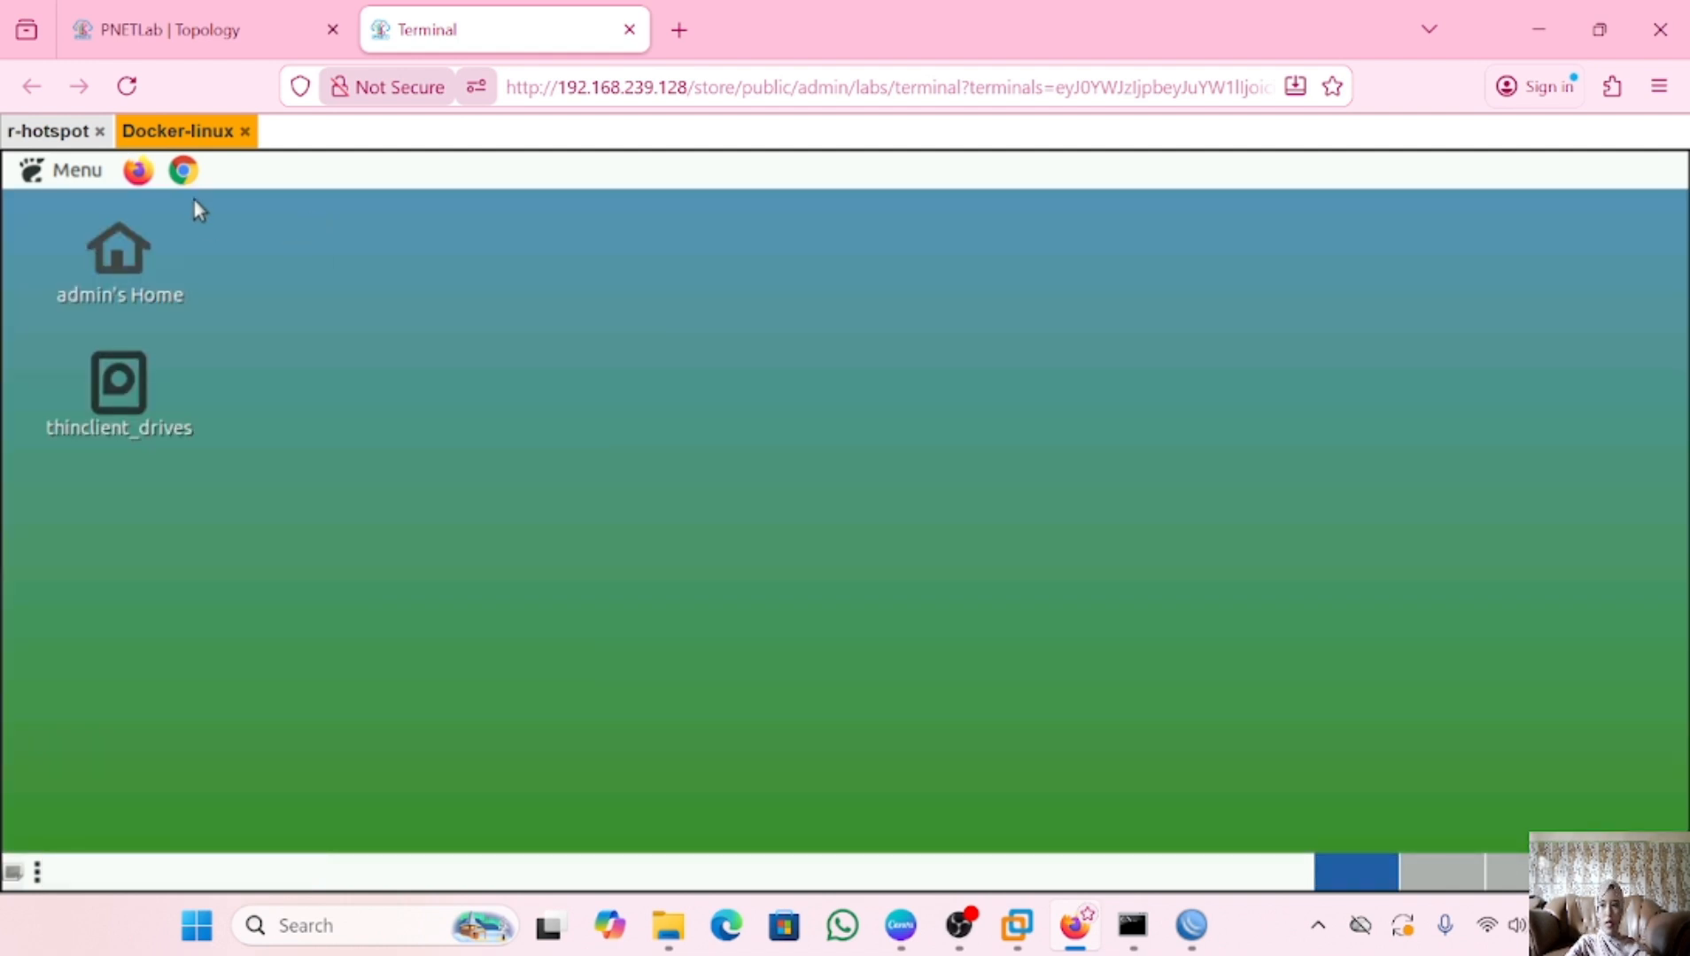
{"action": "left_click", "coordinate": [183, 170]}
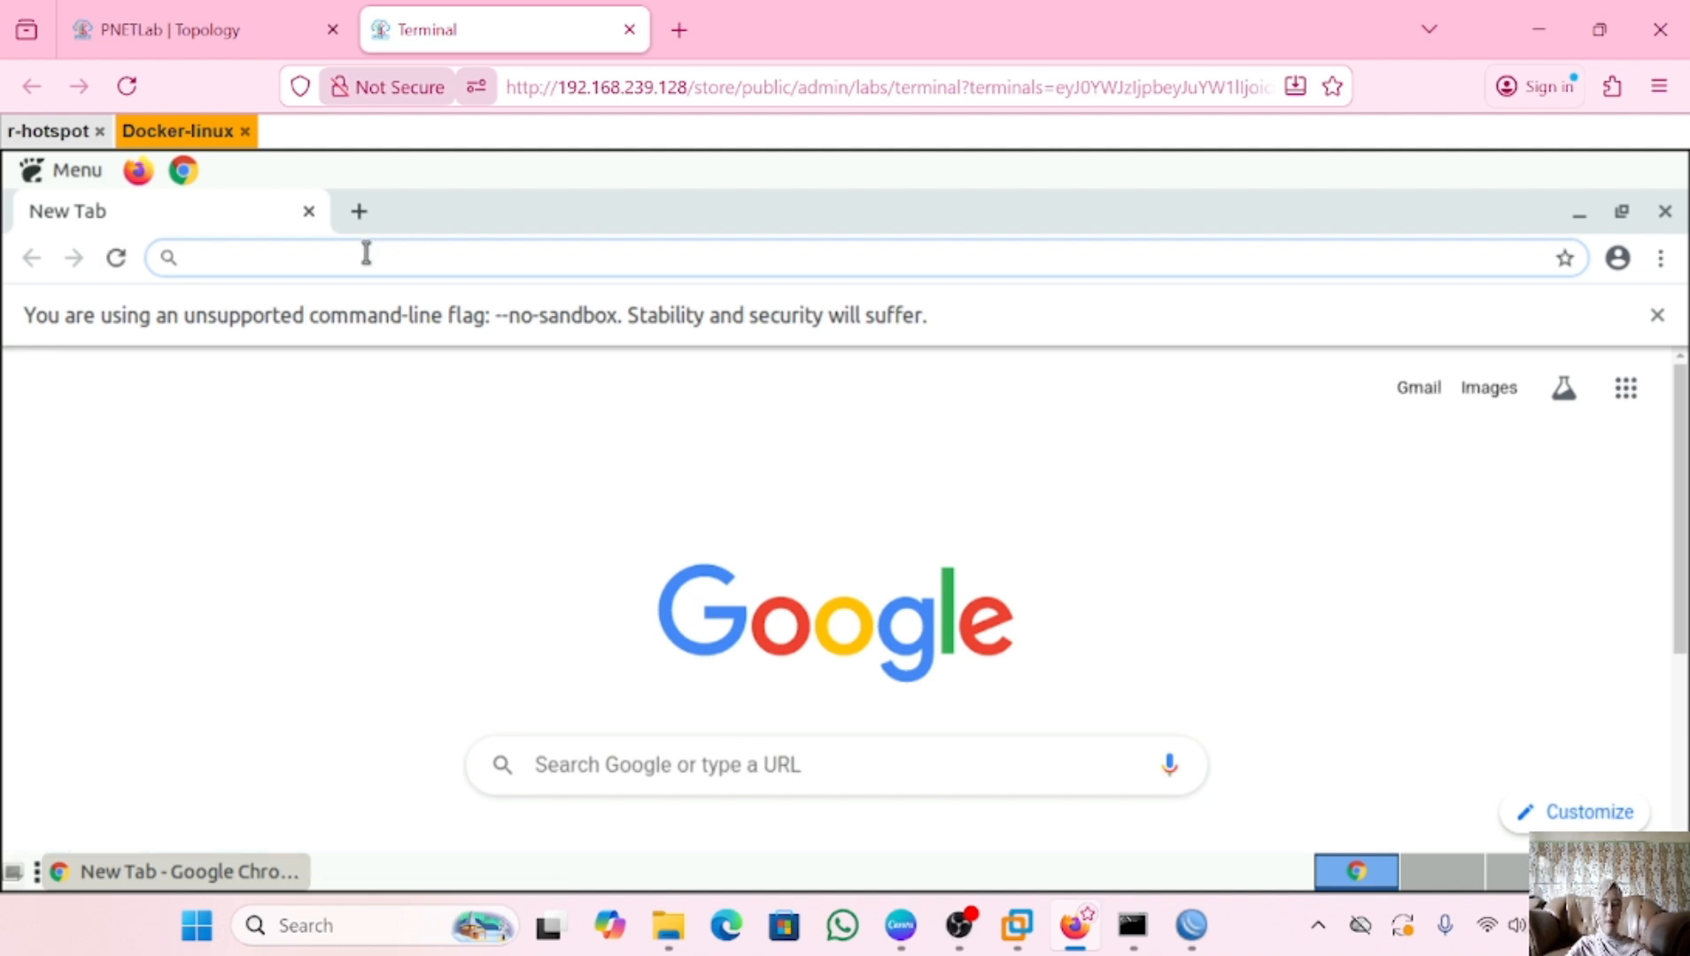
{"action": "type", "text": "10.0."}
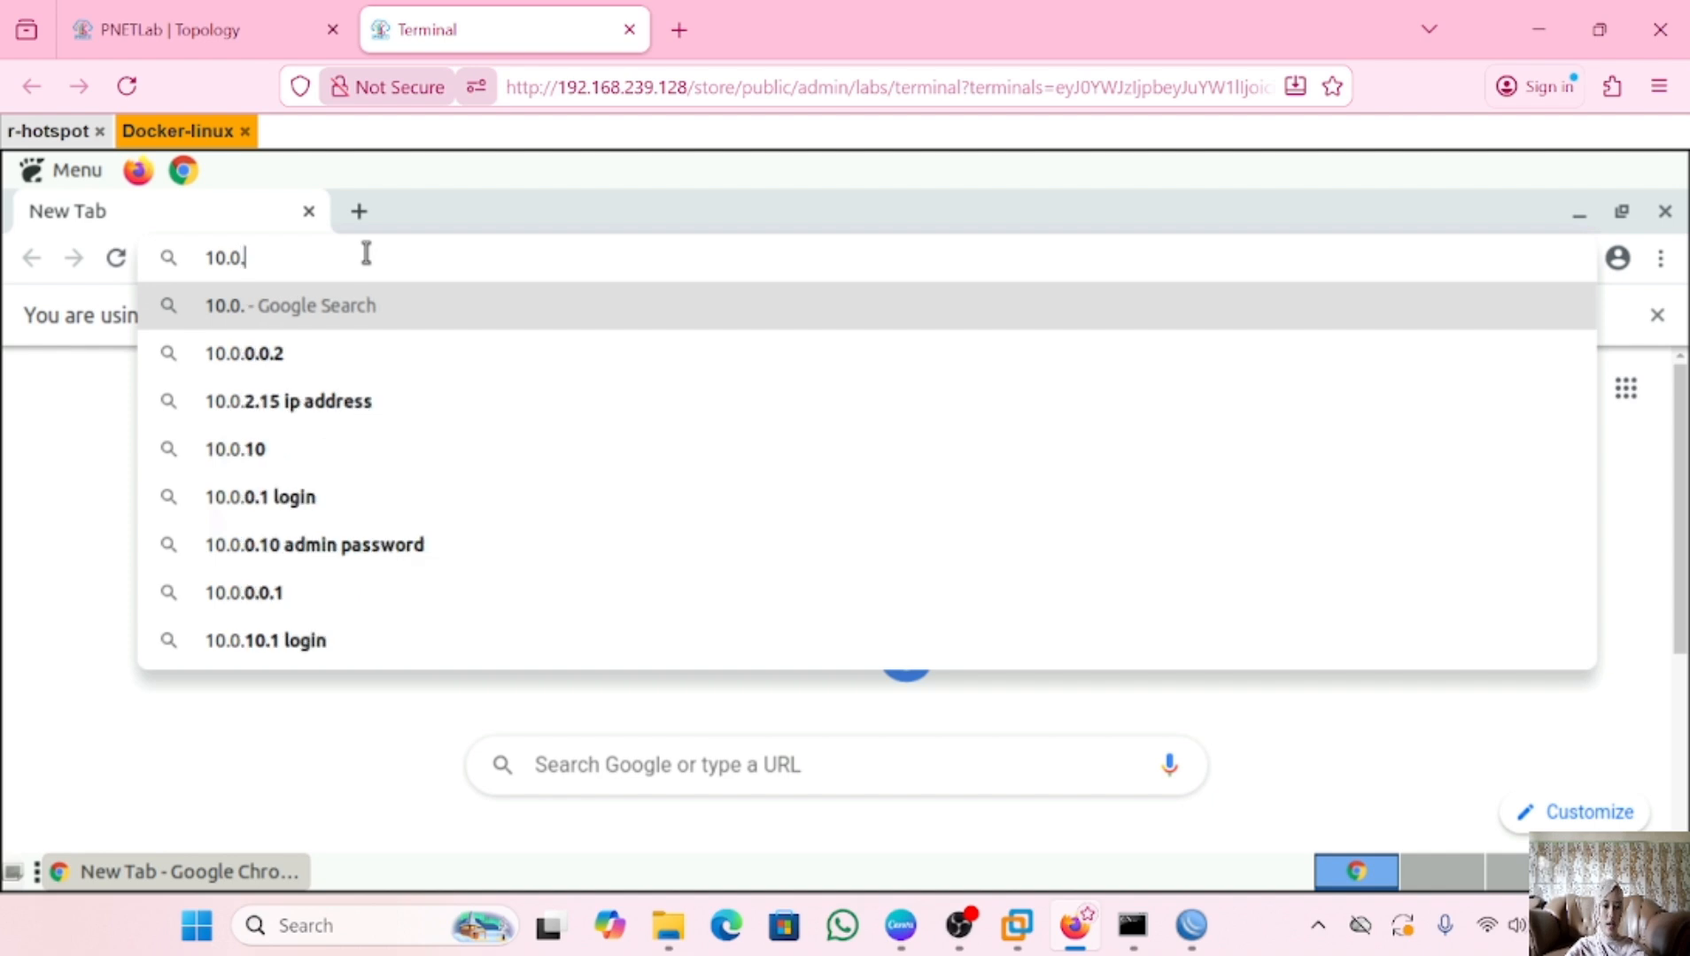
{"action": "key", "text": "BackSpace"}
{"action": "key", "text": "BackSpace"}
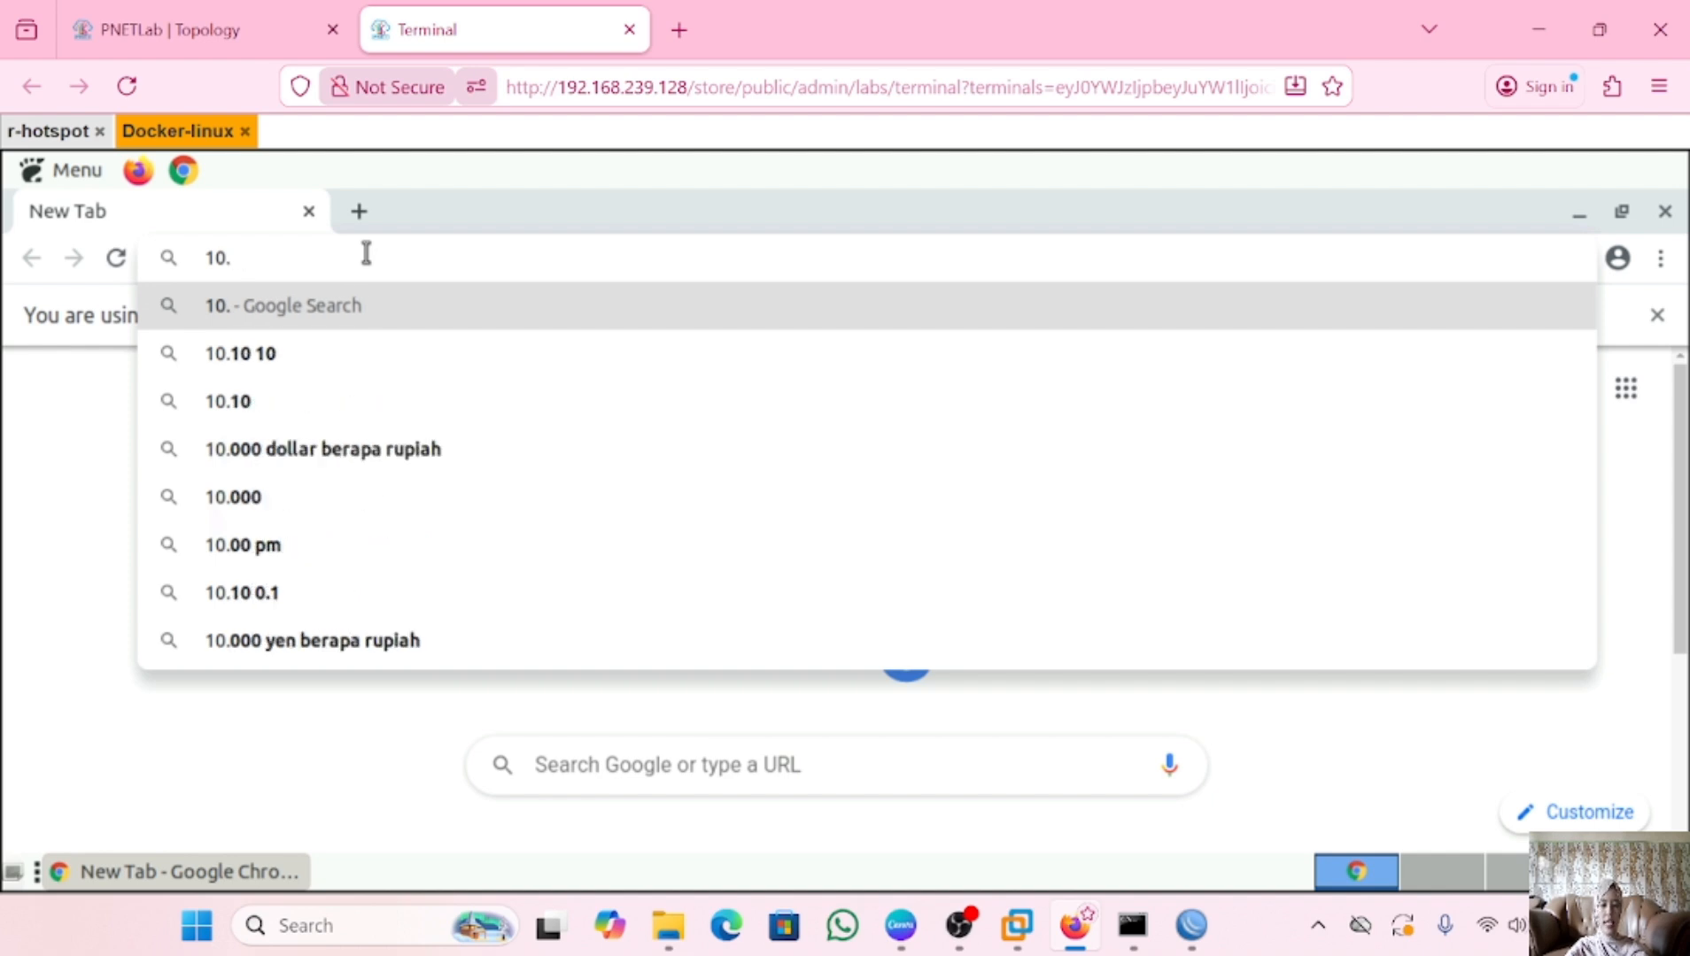
{"action": "type", "text": "5/"}
{"action": "key", "text": "BackSpace"}
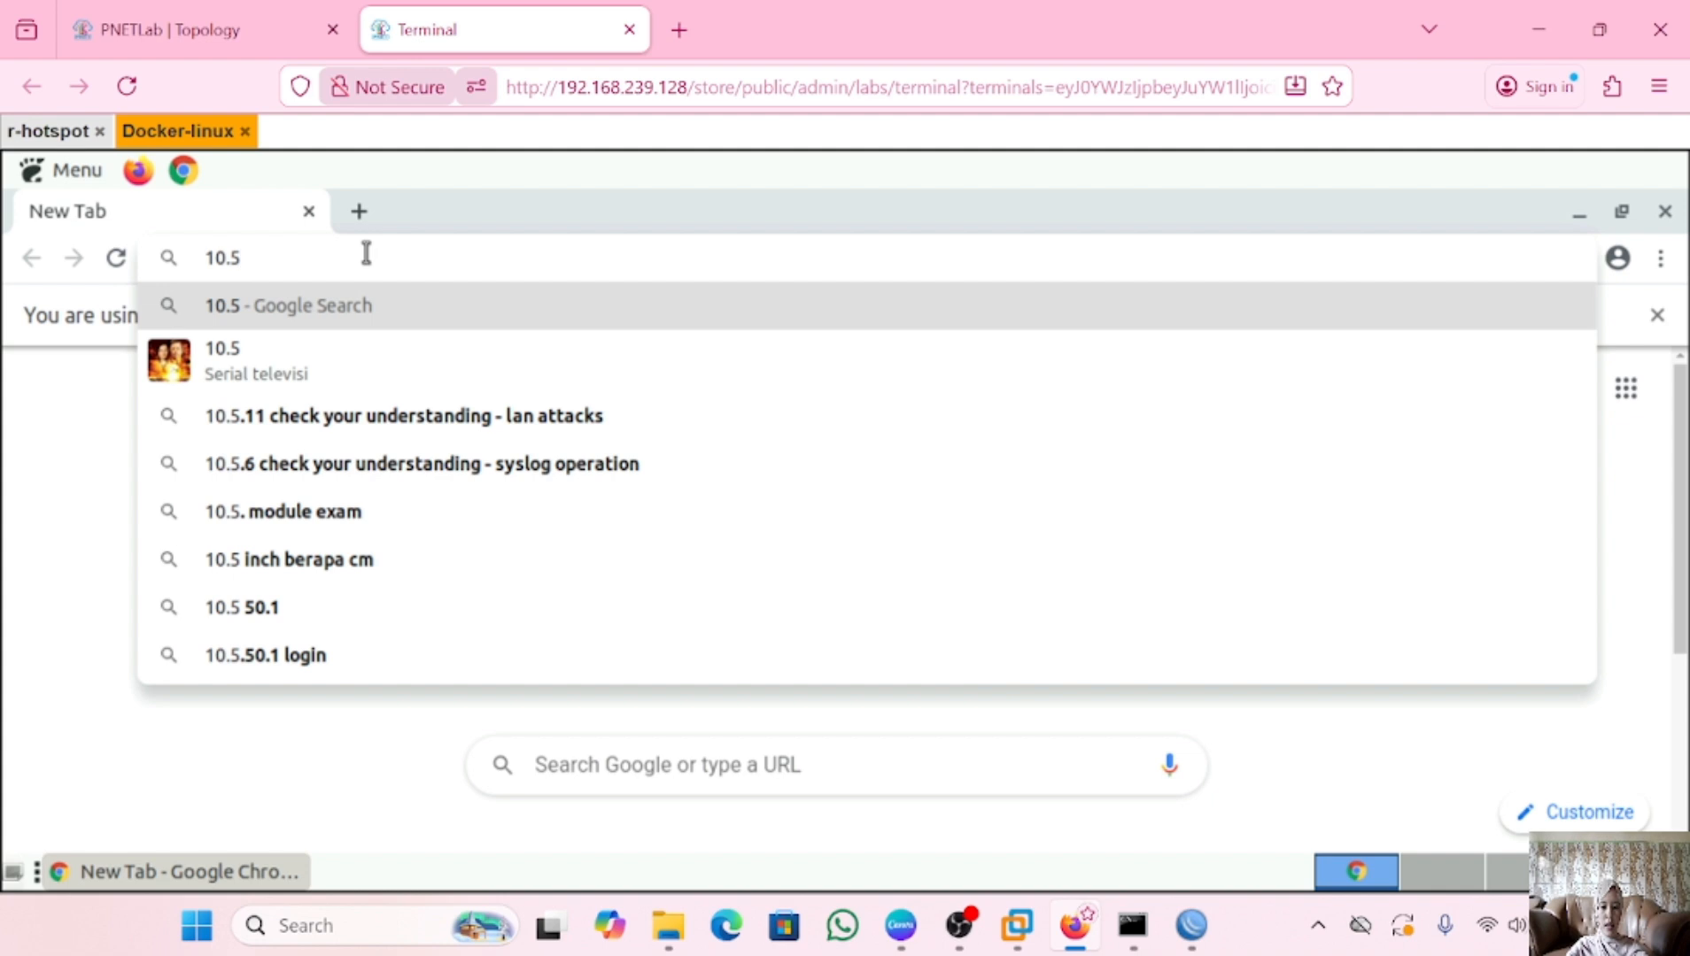
{"action": "type", "text": "."}
{"action": "type", "text": "50.1"}
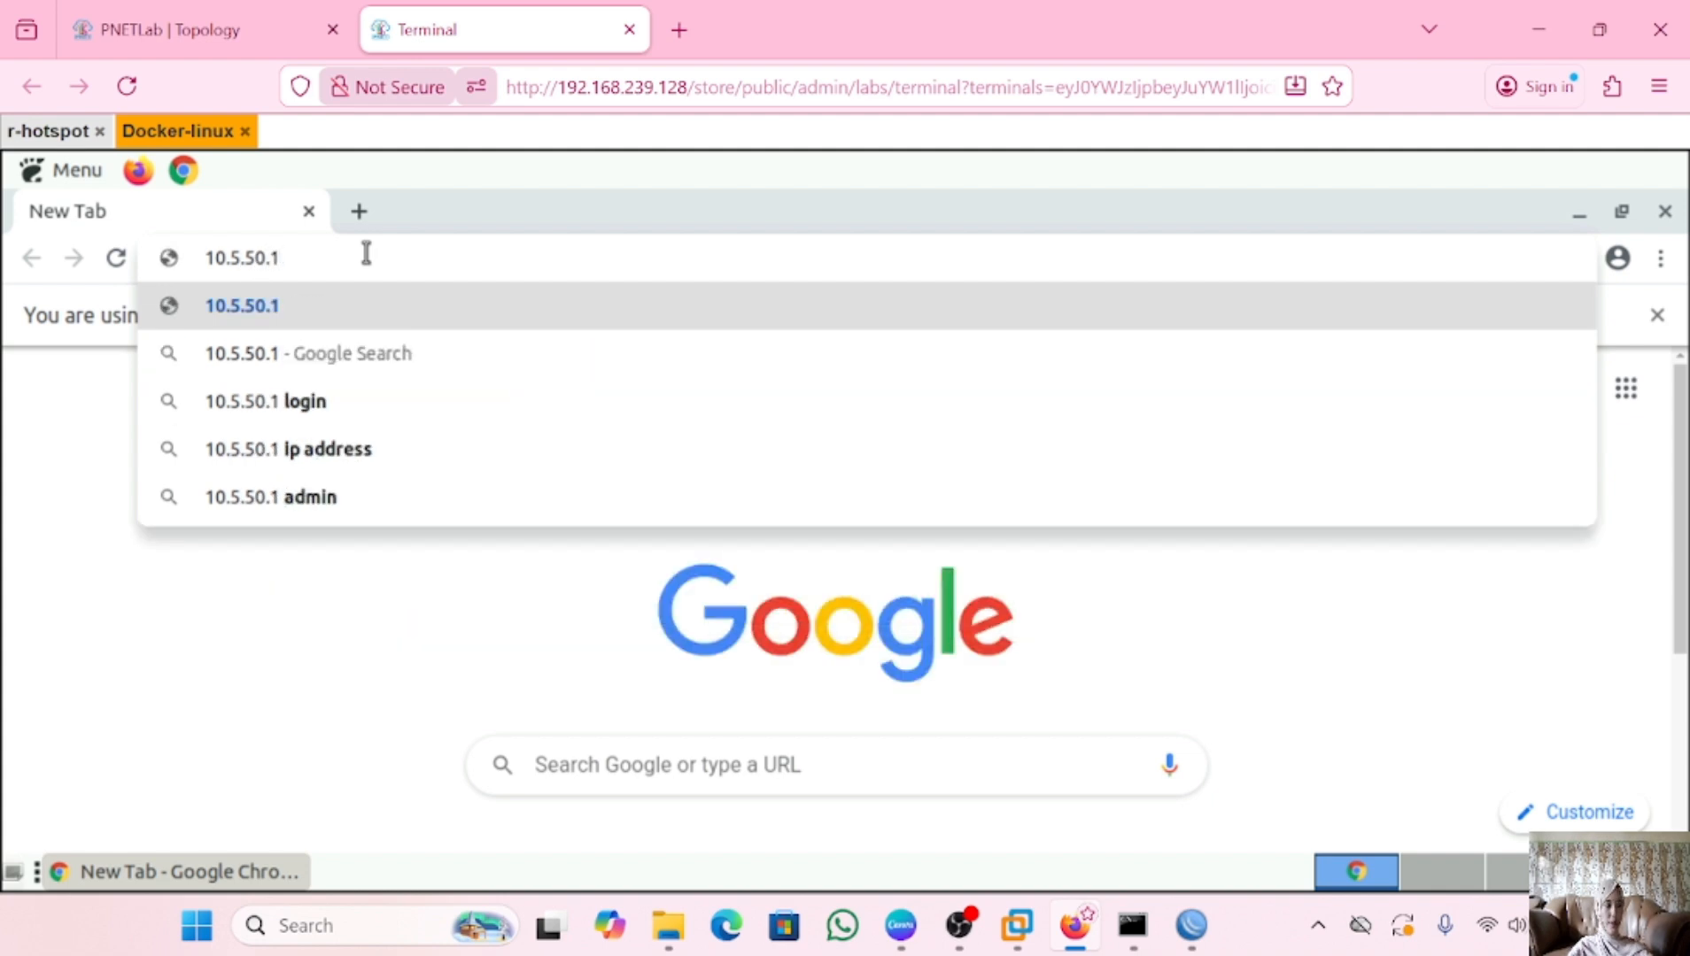
{"action": "key", "text": "Return"}
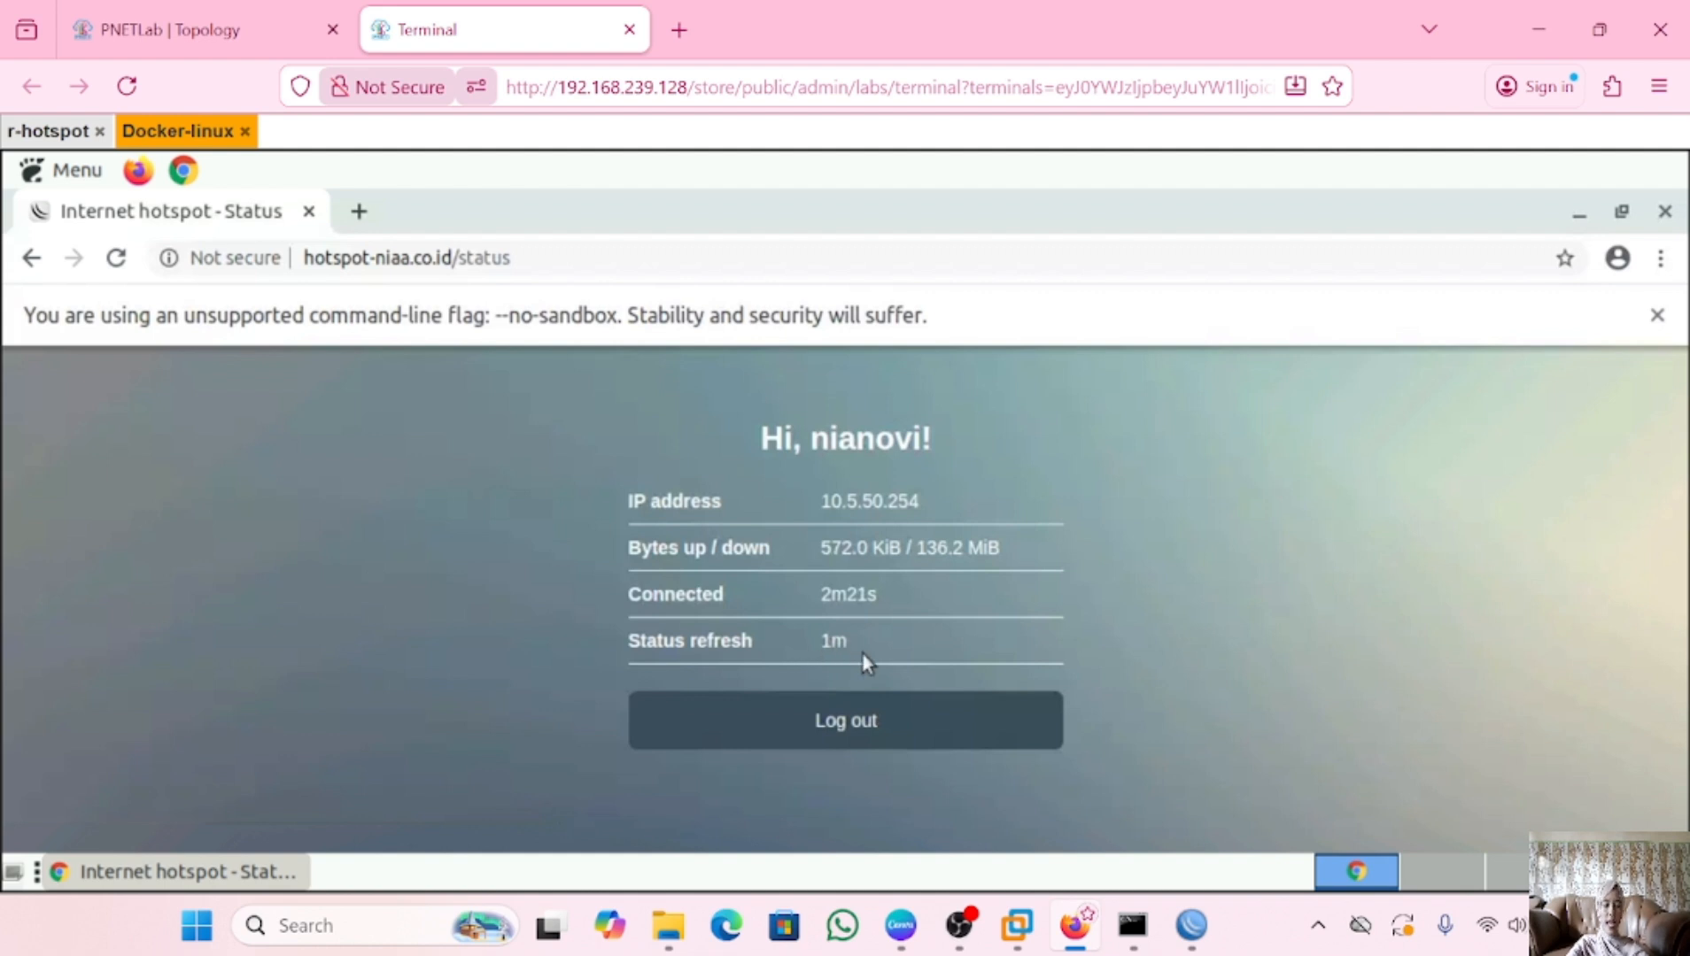
Log the earlier user out of the hotspot and return to WinBox
{"action": "left_click", "coordinate": [875, 722]}
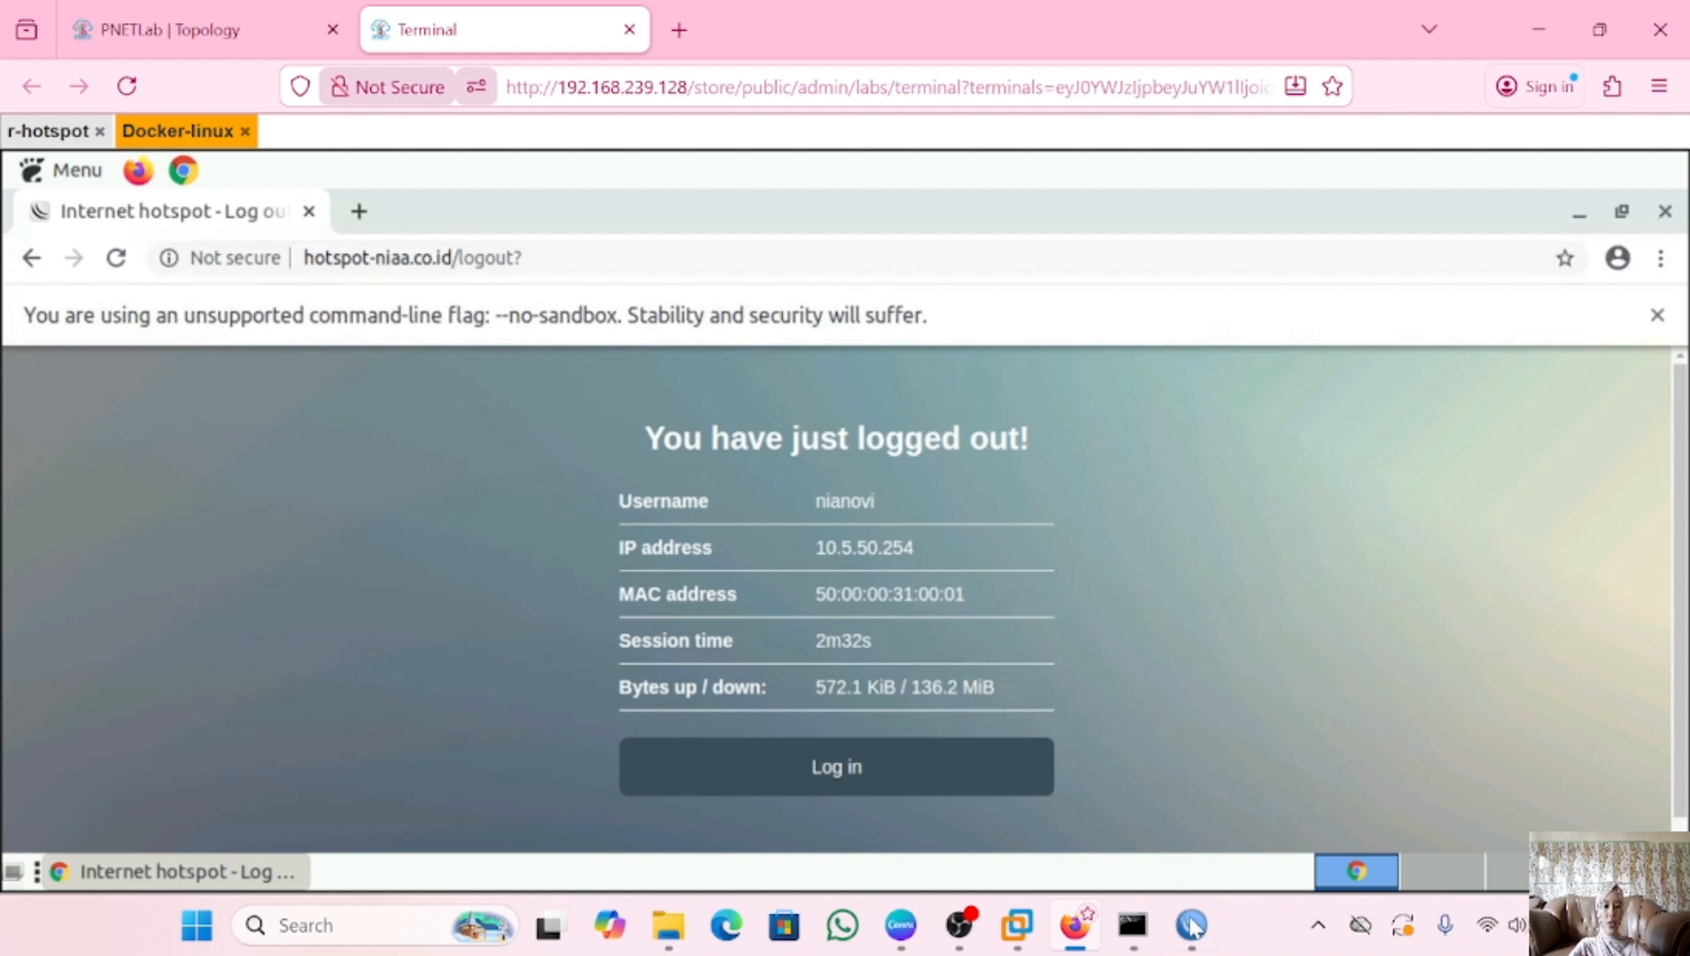
{"action": "left_click", "coordinate": [1193, 925]}
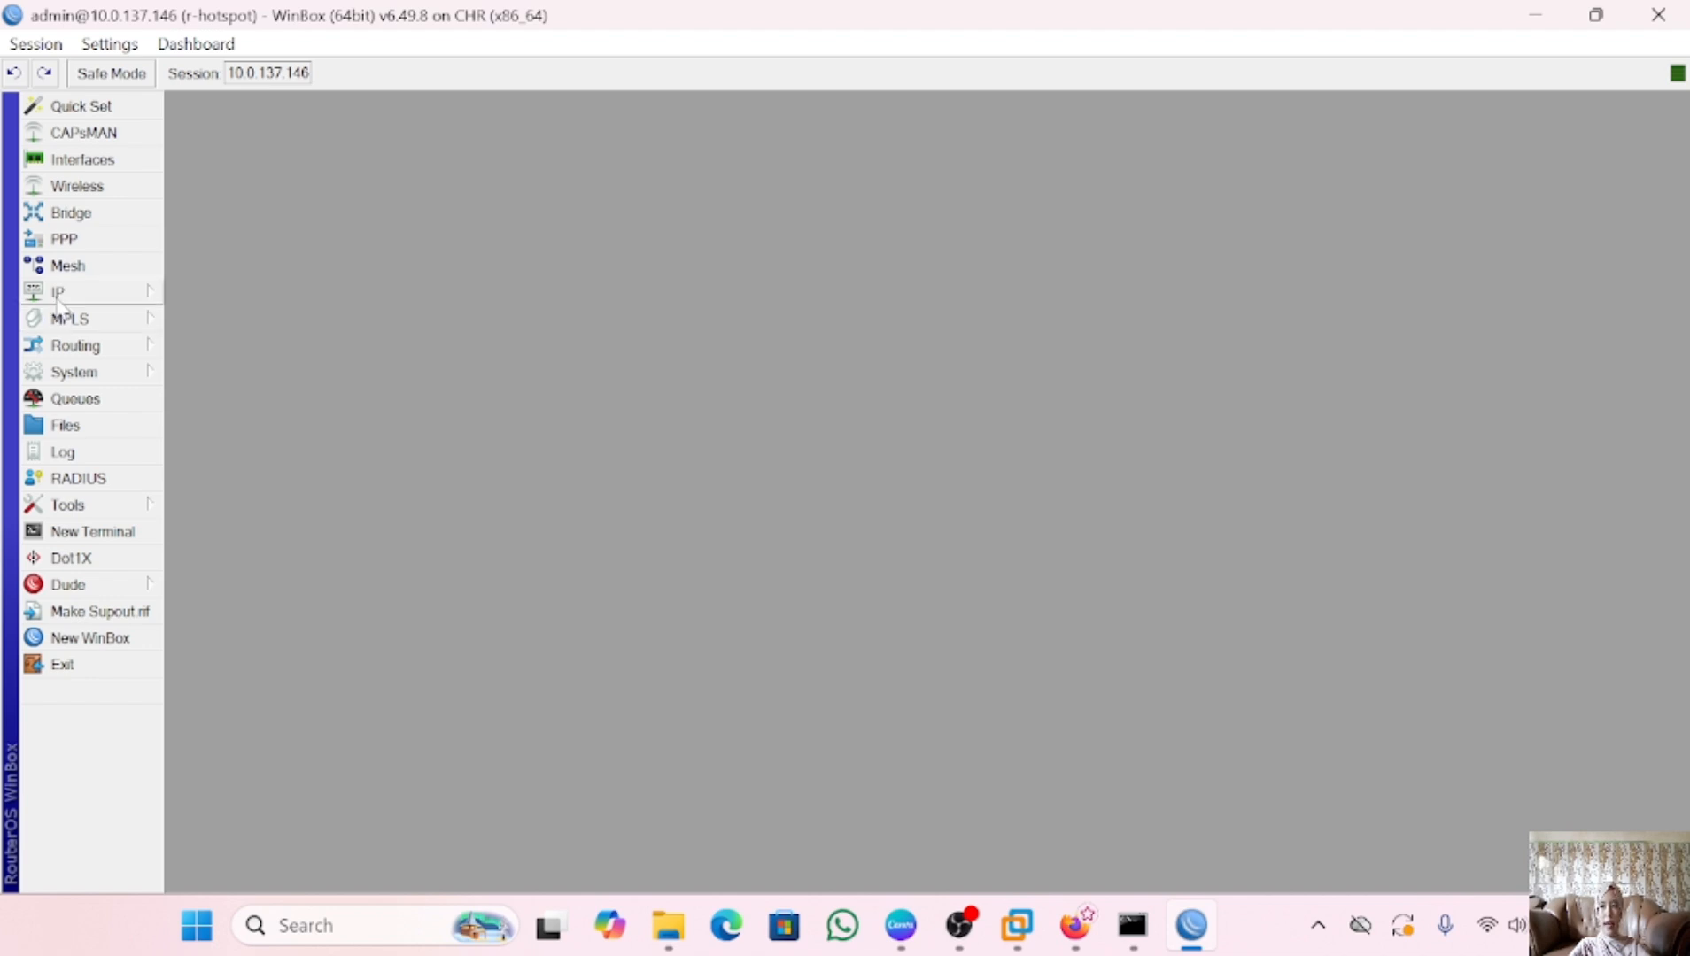
{"action": "left_click", "coordinate": [59, 296]}
Untick Login By Cookie in the hsprof1 server profile and apply
{"action": "left_click", "coordinate": [217, 453]}
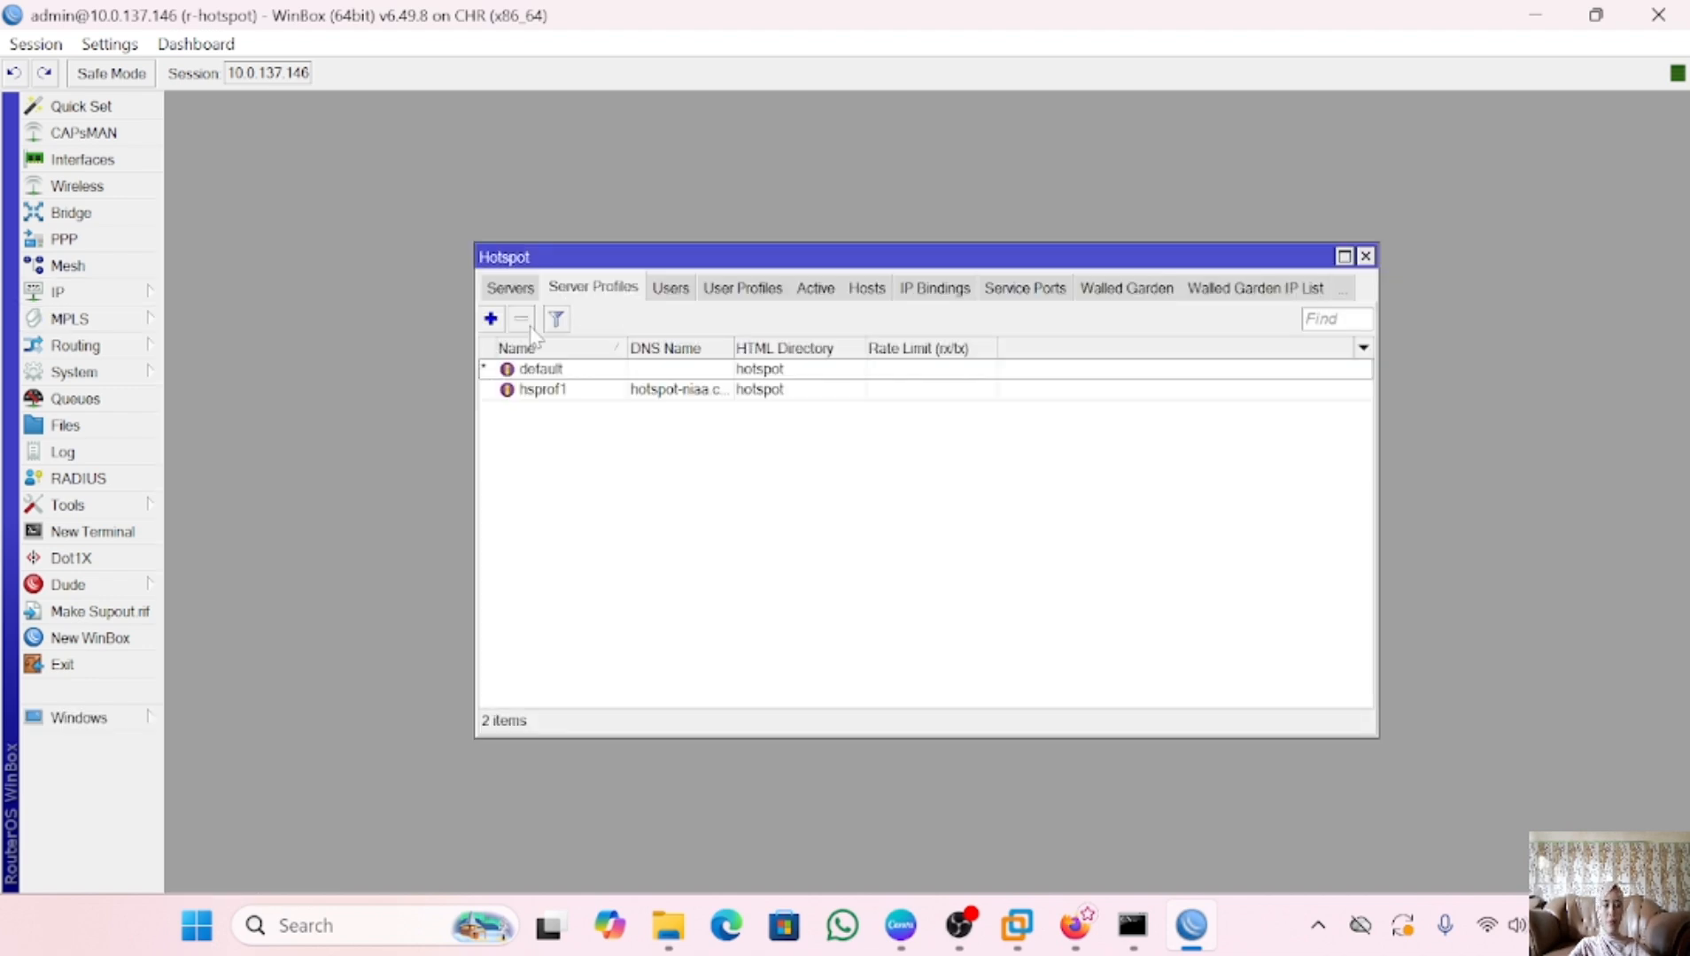
{"action": "double_click", "coordinate": [552, 391]}
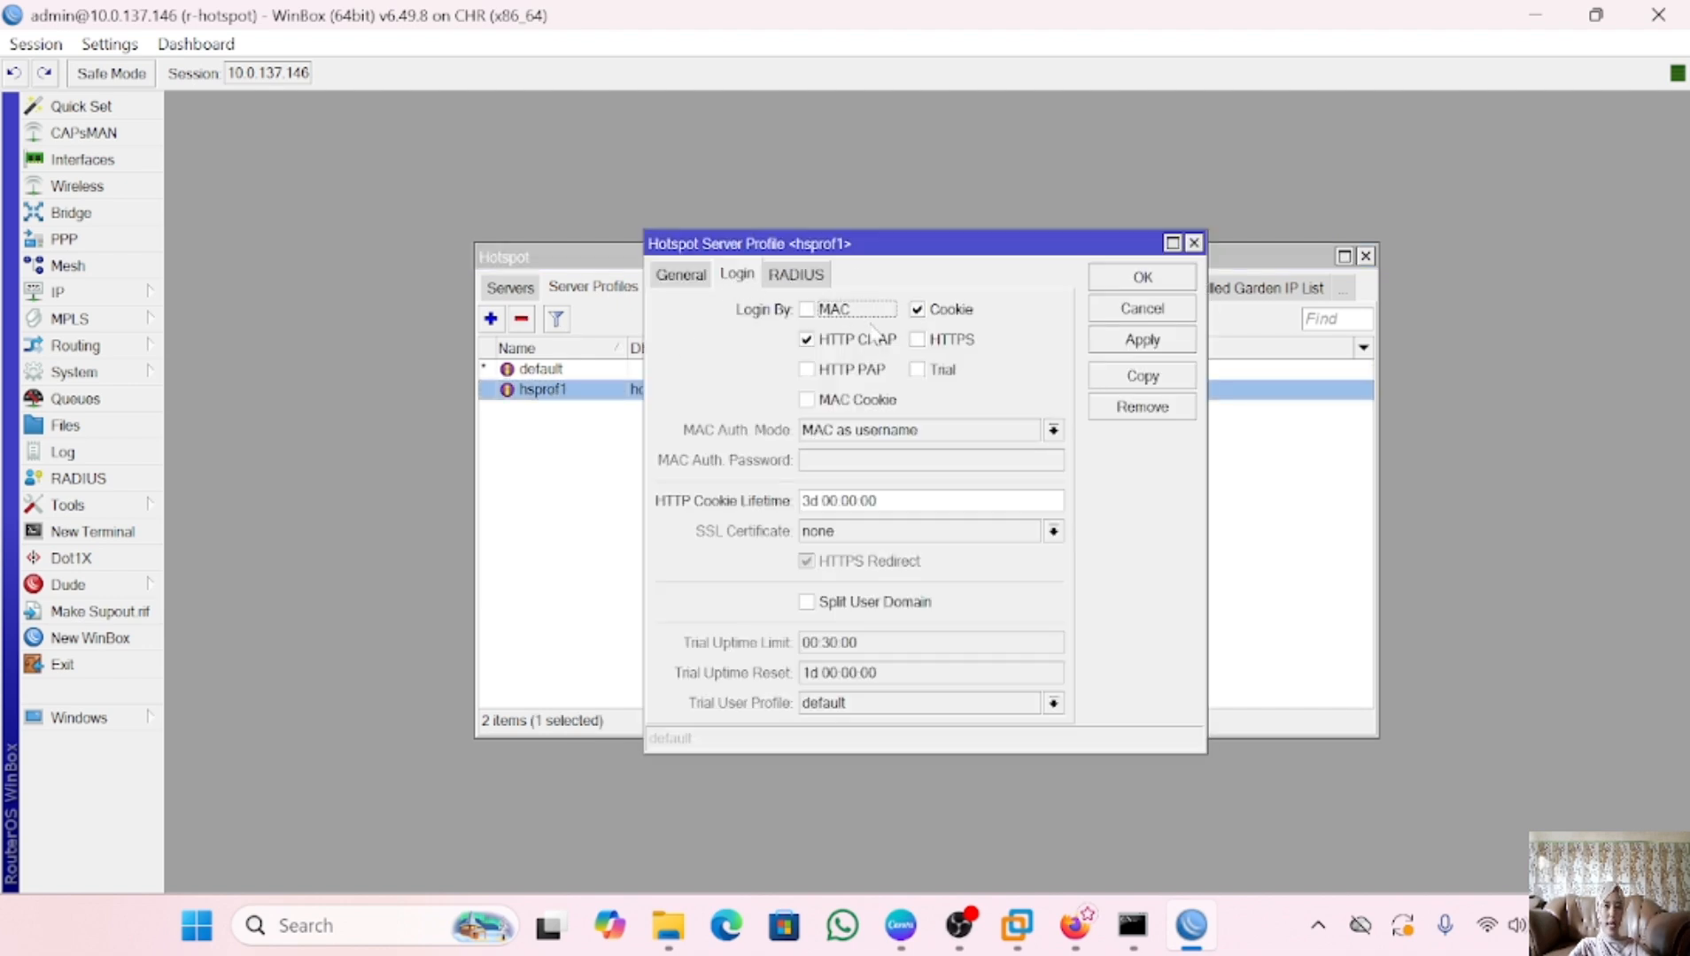
{"action": "left_click", "coordinate": [919, 312]}
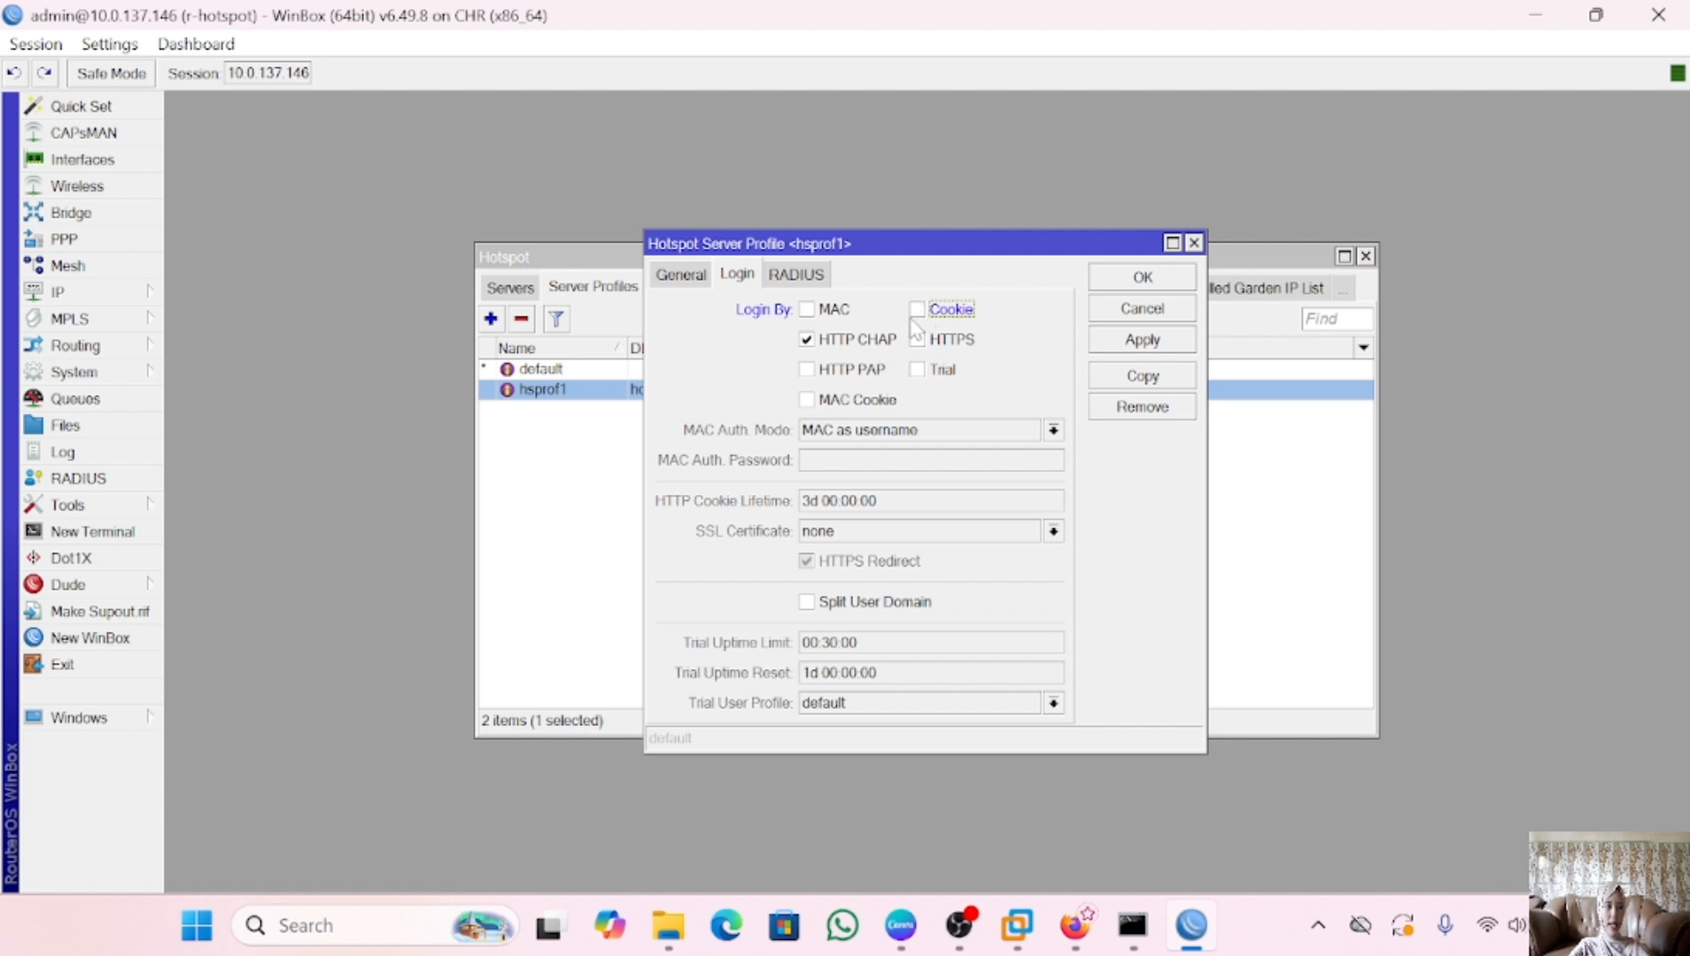
{"action": "left_click", "coordinate": [1151, 344]}
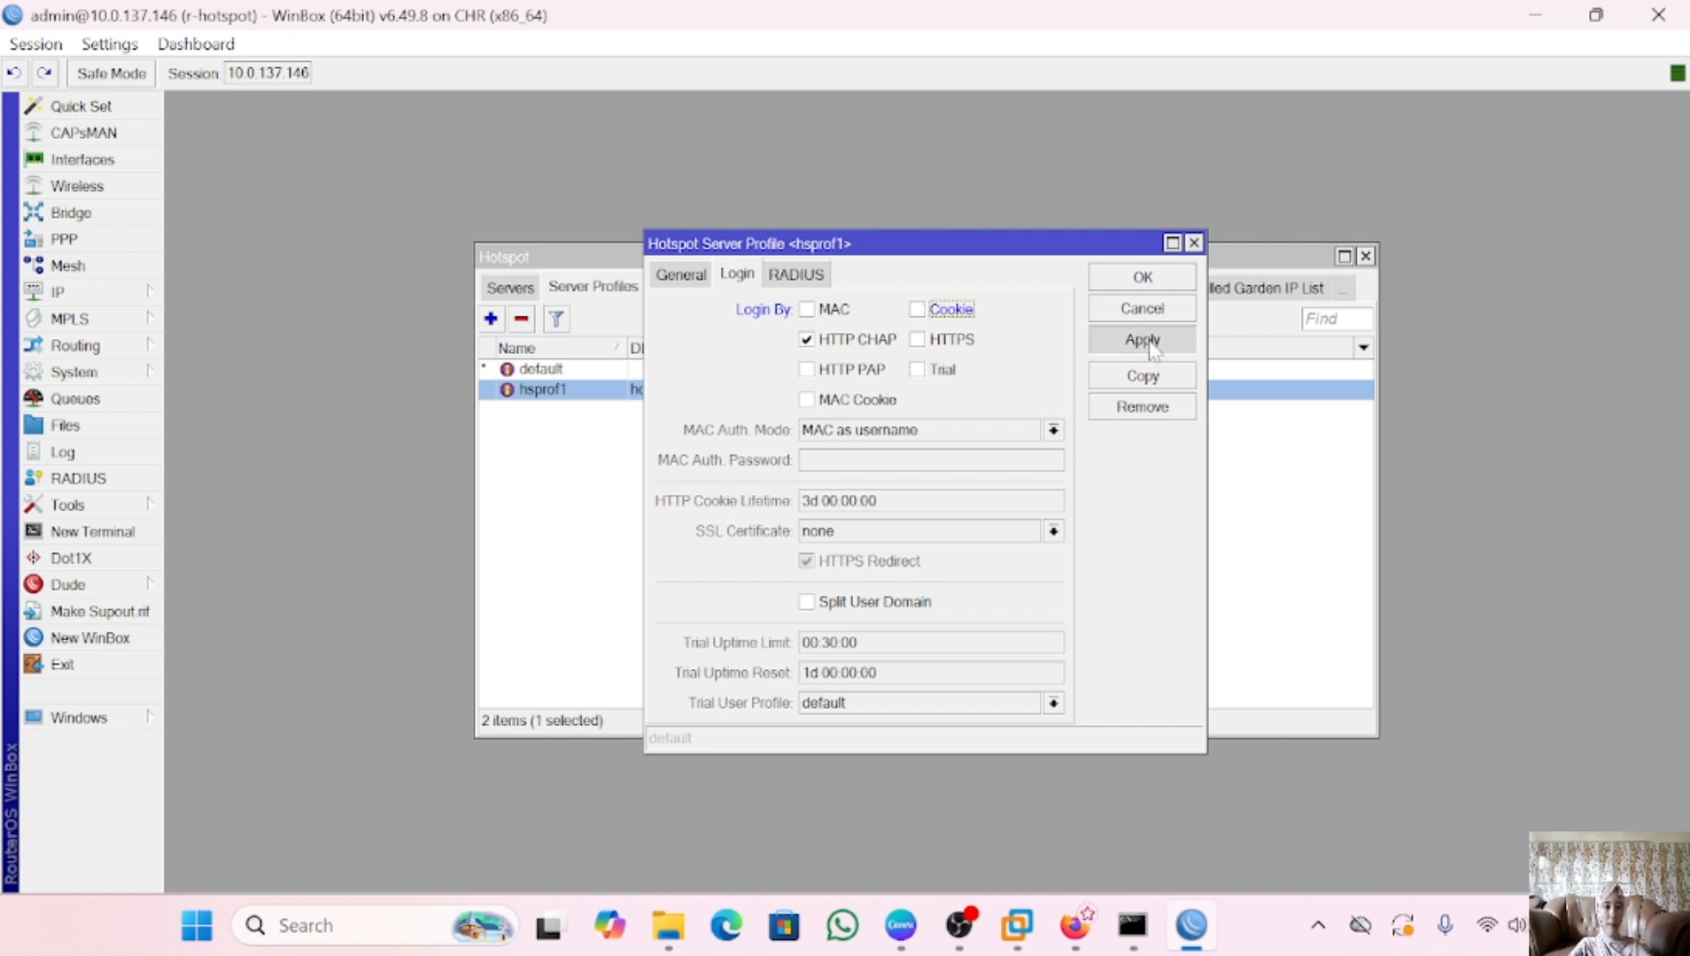
{"action": "left_click", "coordinate": [1143, 278]}
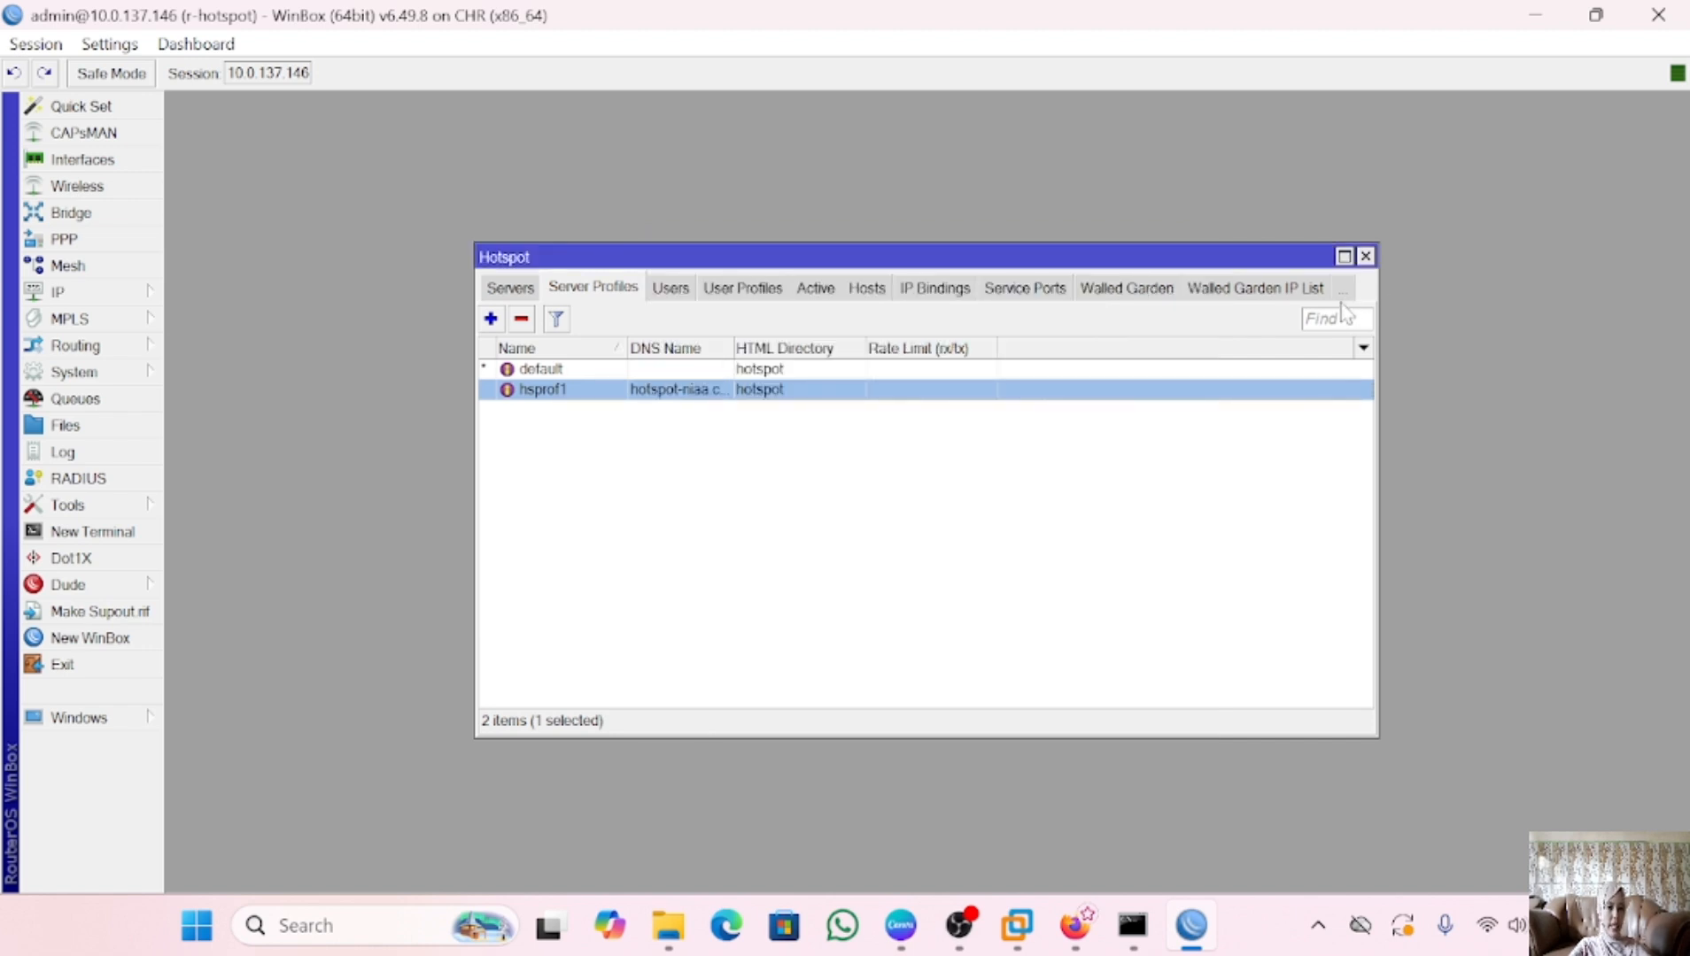
Remove the single stored login cookie from the hotspot Cookies list
{"action": "left_click", "coordinate": [1343, 291]}
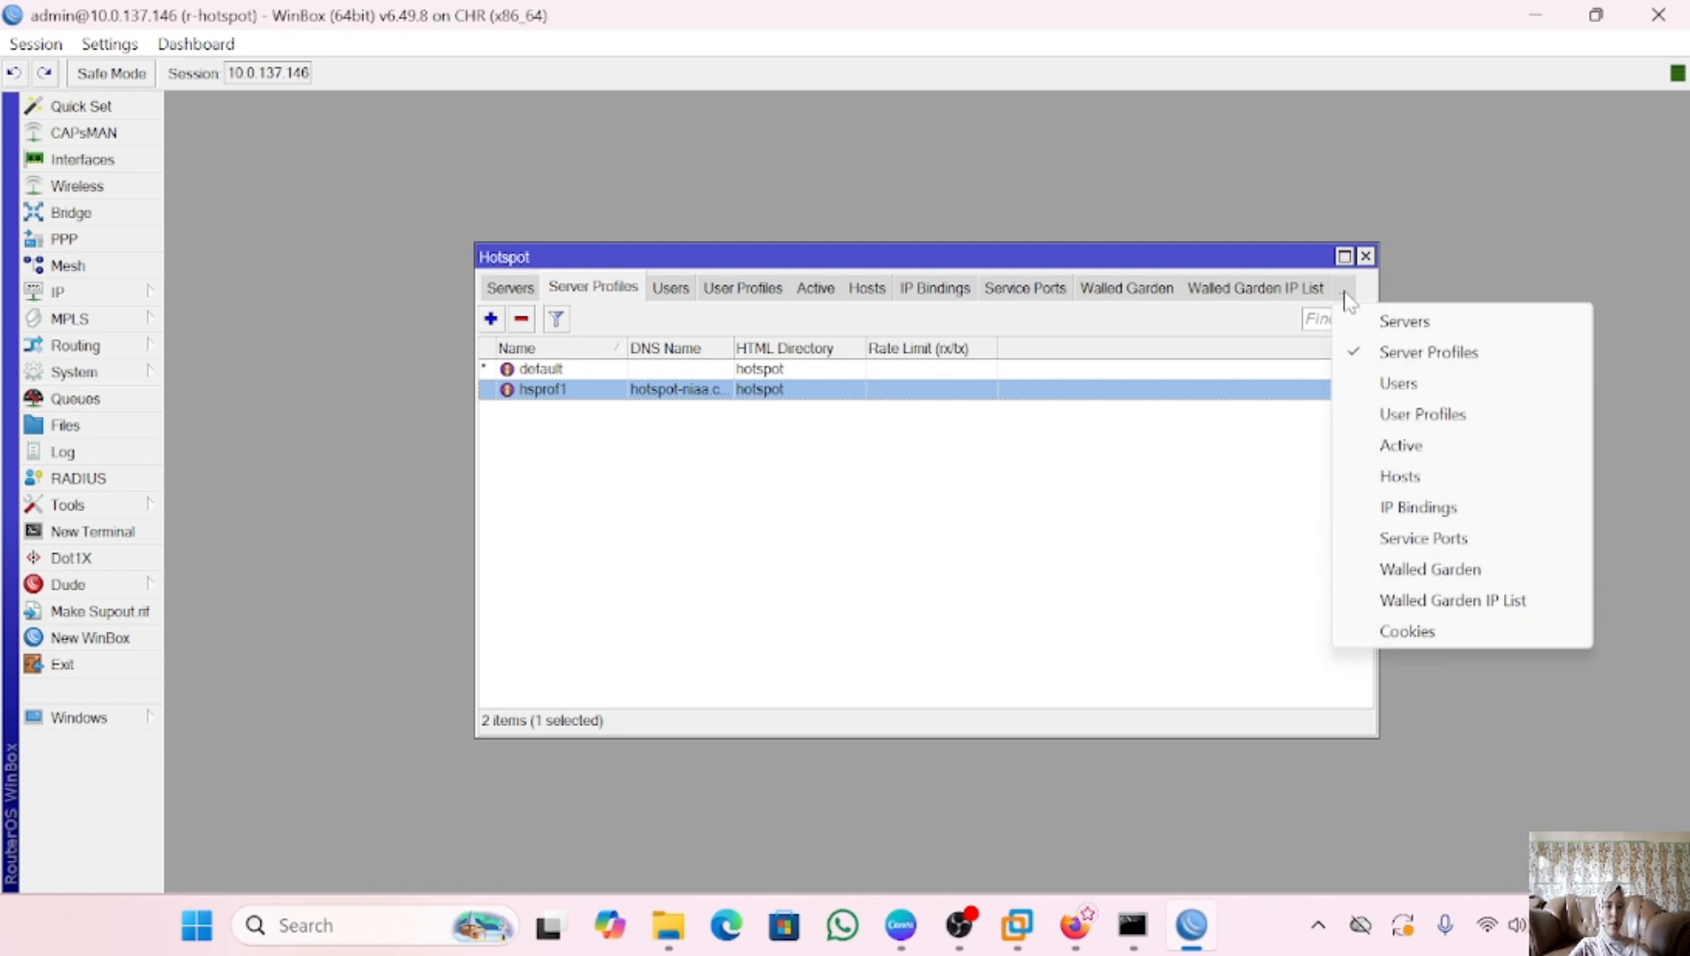
{"action": "left_click", "coordinate": [1412, 632]}
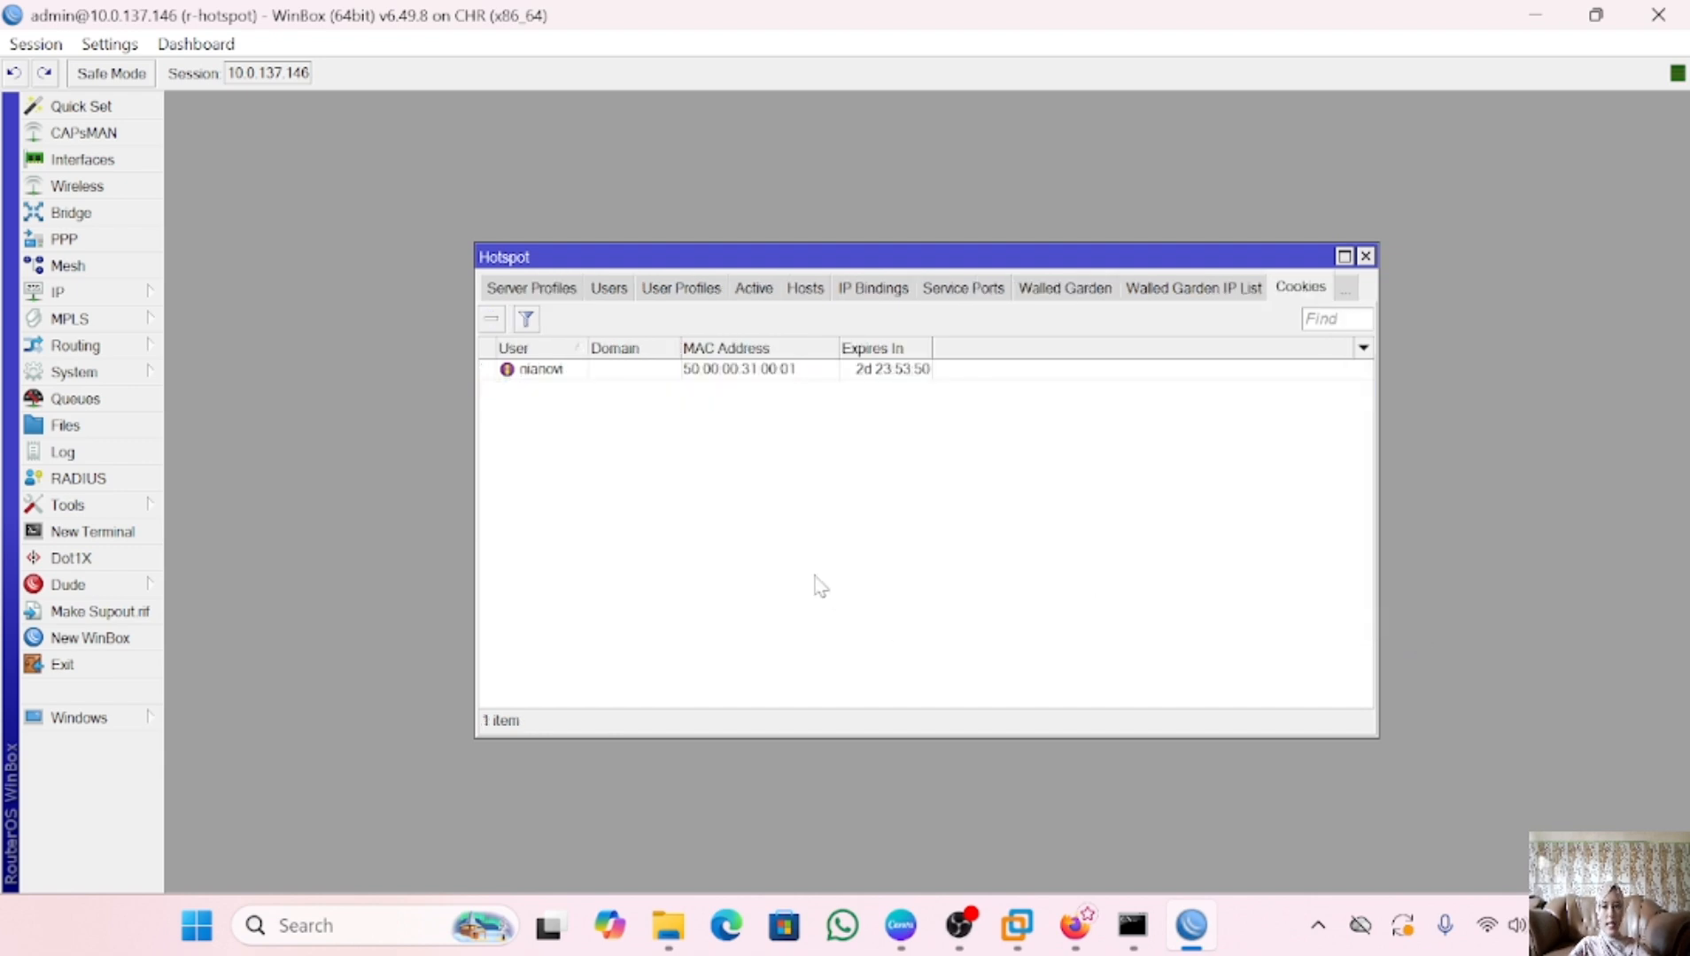
{"action": "left_click", "coordinate": [551, 372]}
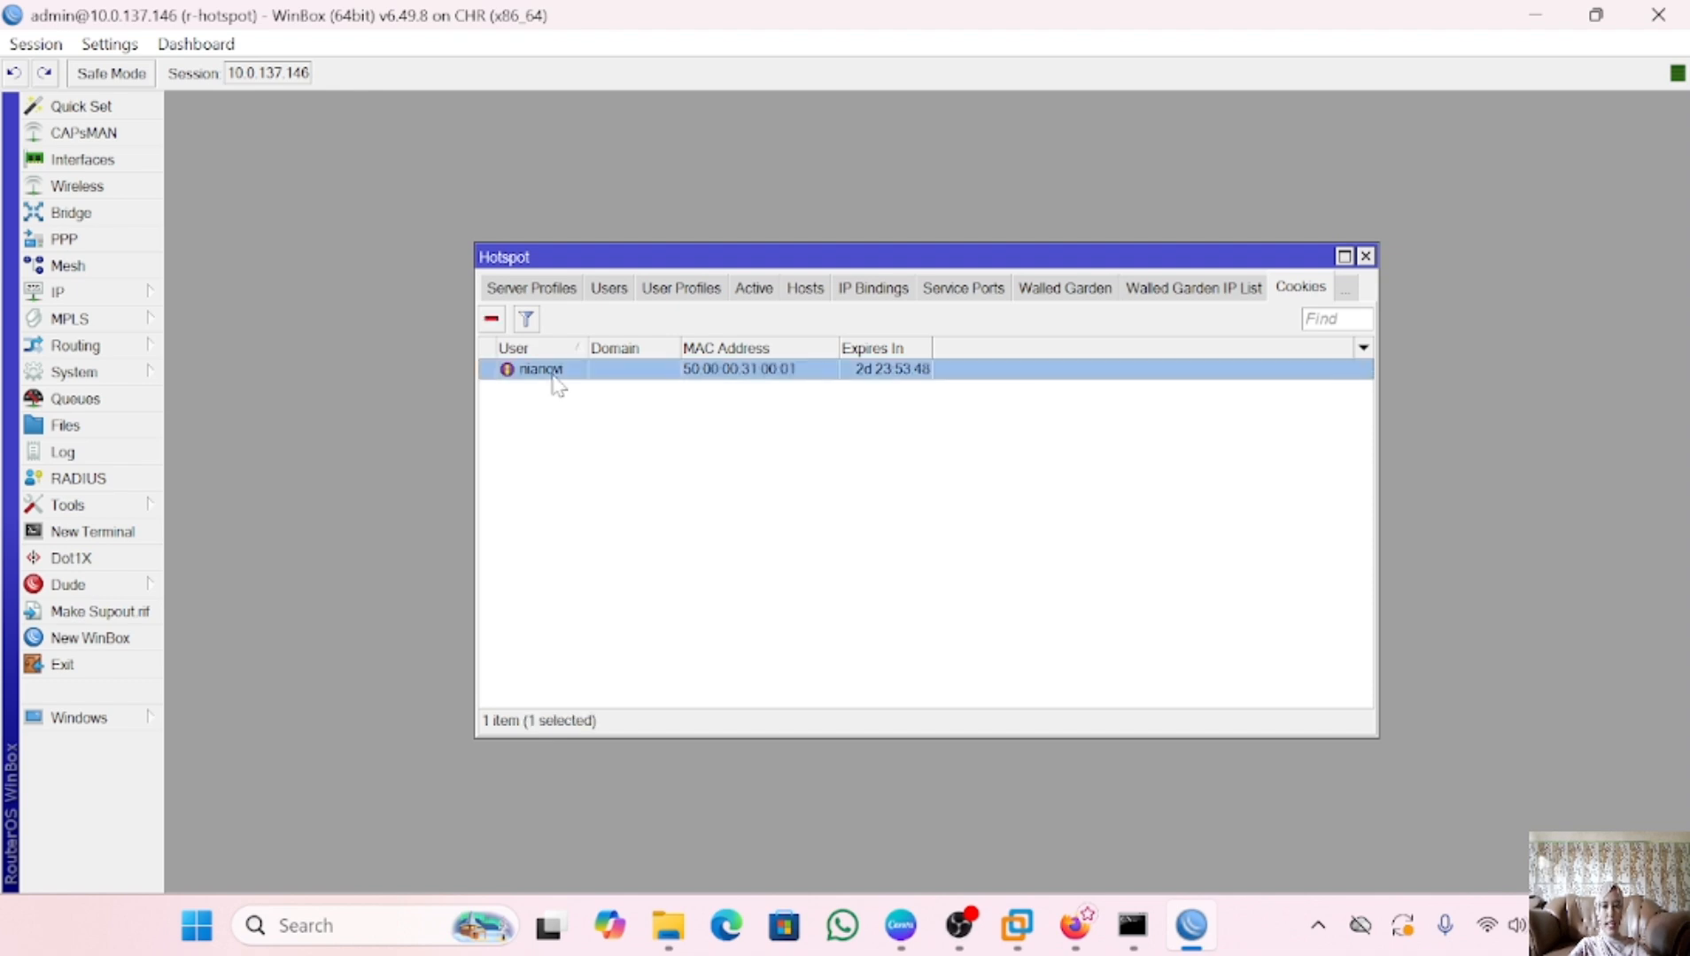
{"action": "left_click", "coordinate": [494, 326]}
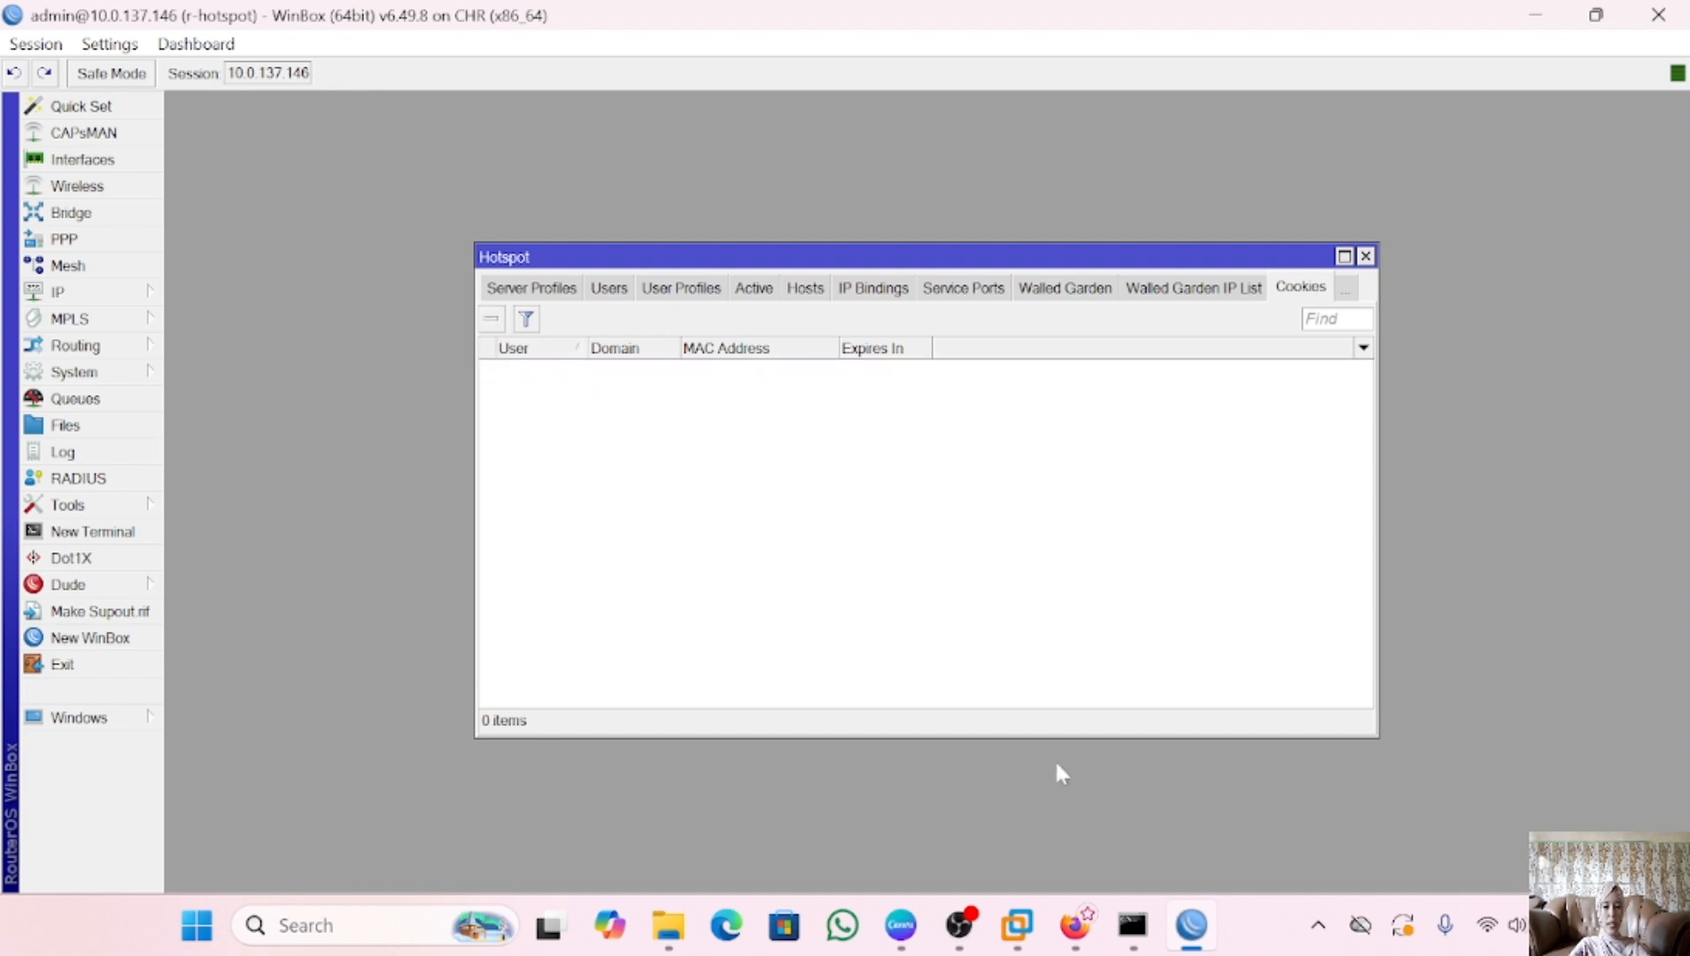
Log the client back in to the hotspot as user1 and dismiss the save-password prompt
{"action": "mouse_move", "coordinate": [1020, 931]}
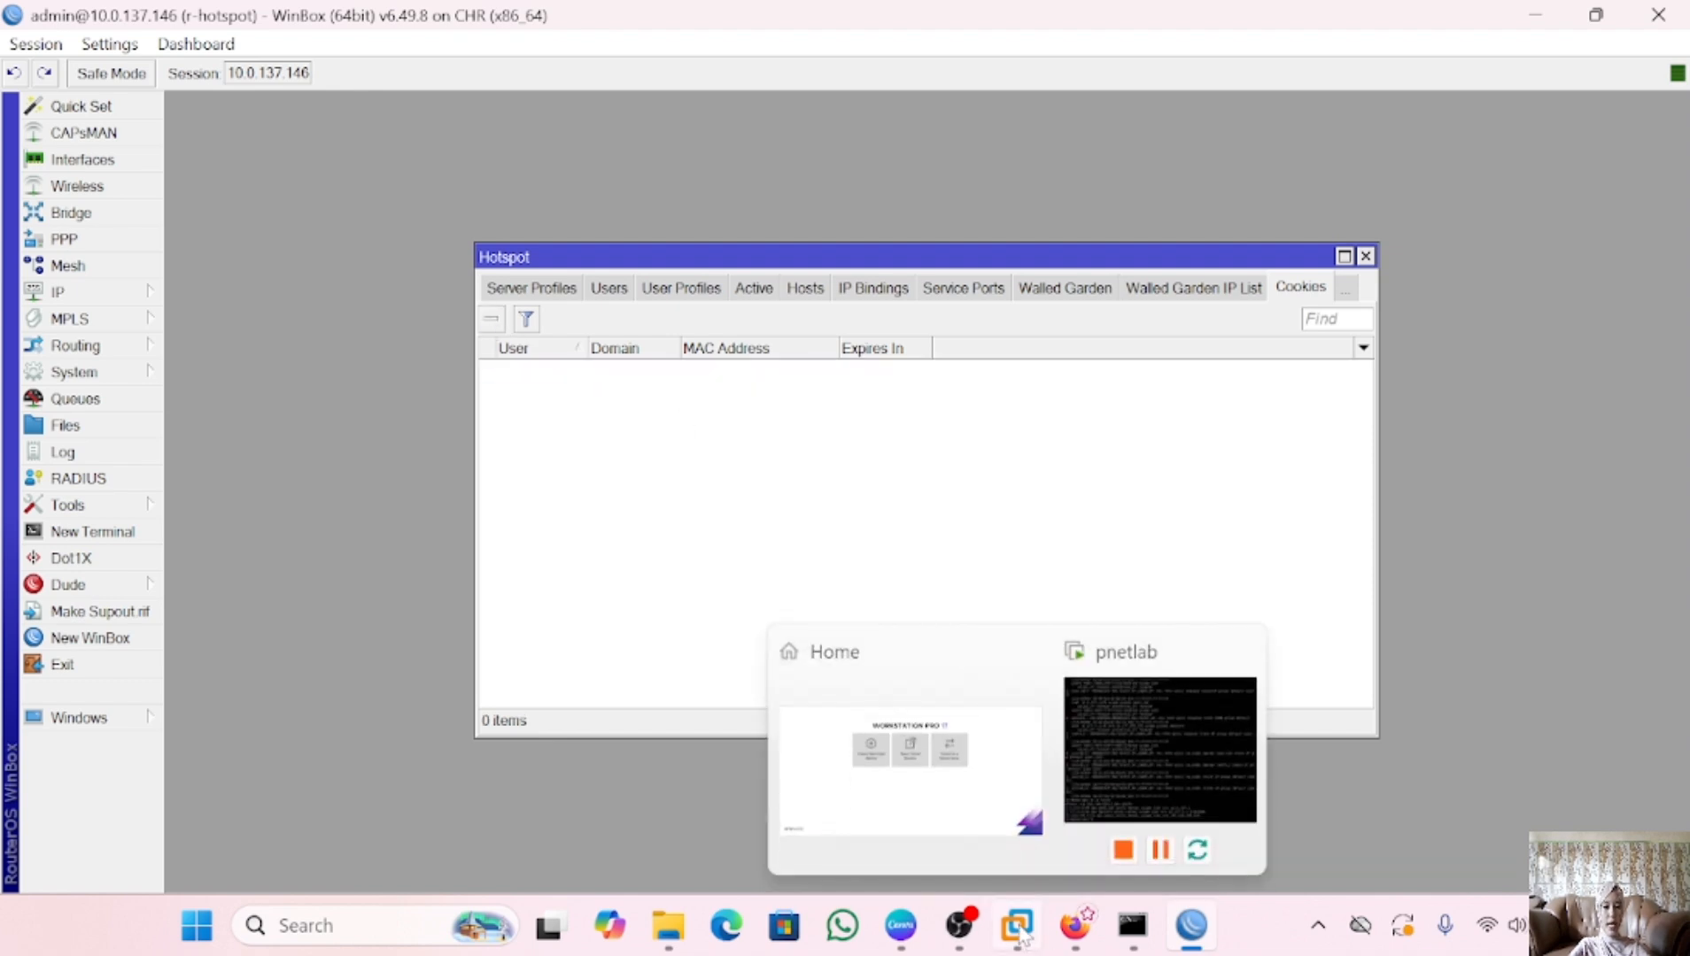
{"action": "left_click", "coordinate": [1074, 925]}
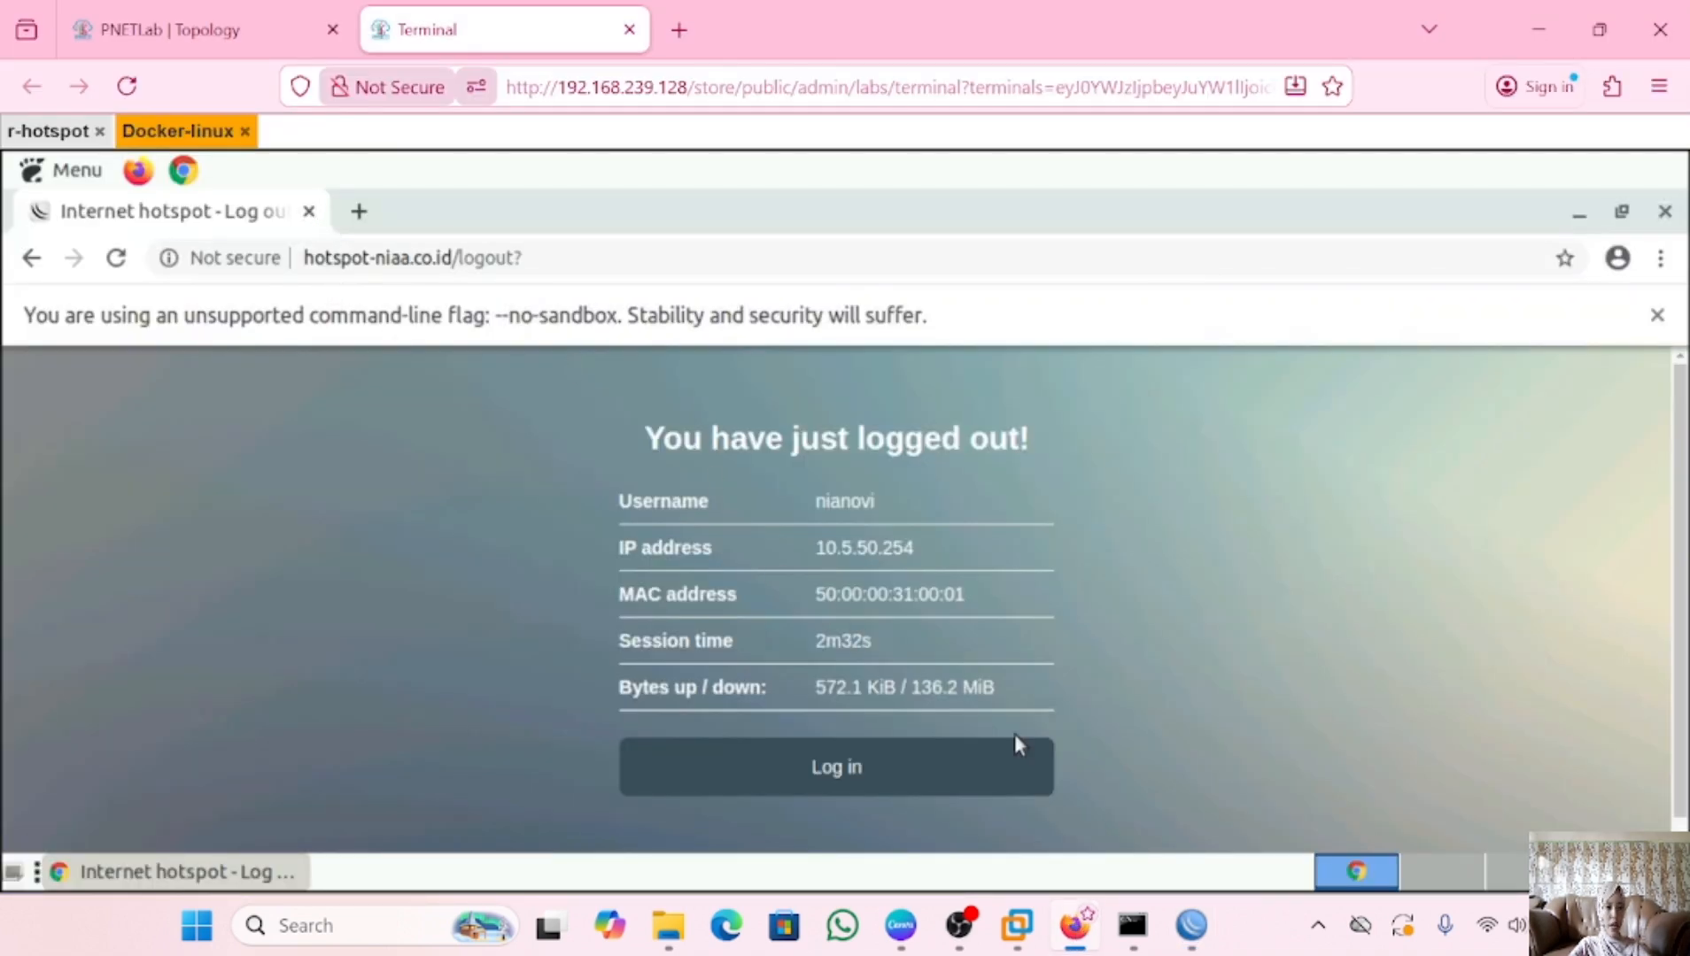
{"action": "left_click", "coordinate": [934, 768]}
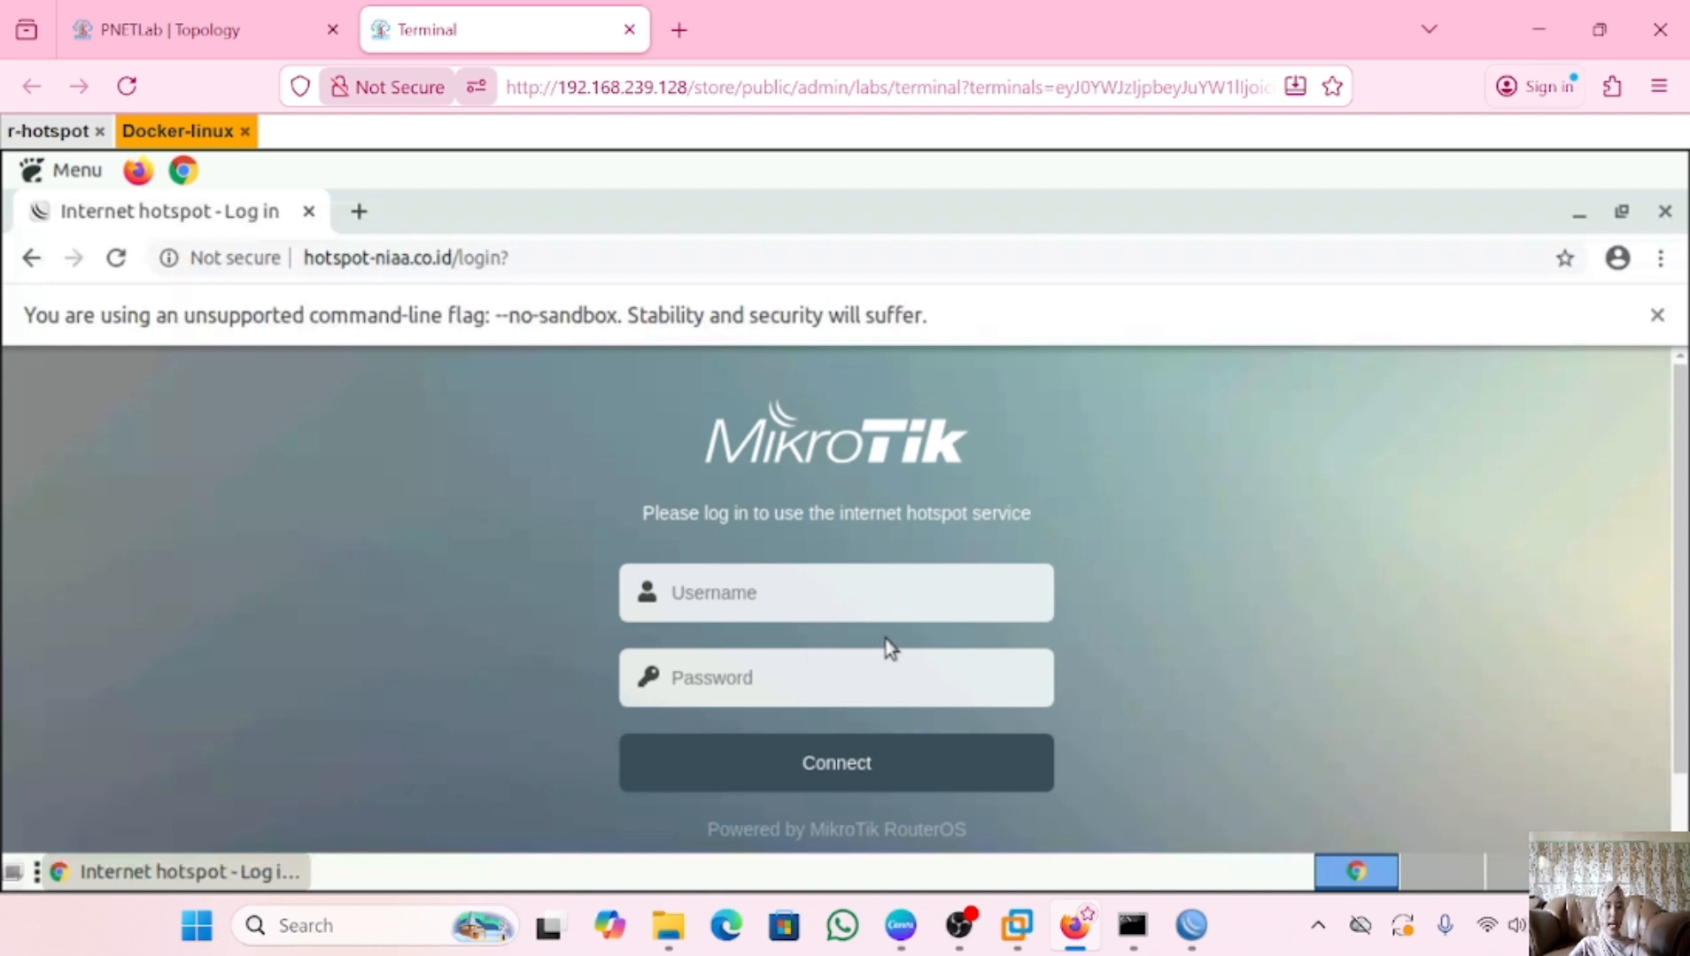
{"action": "left_click", "coordinate": [852, 594]}
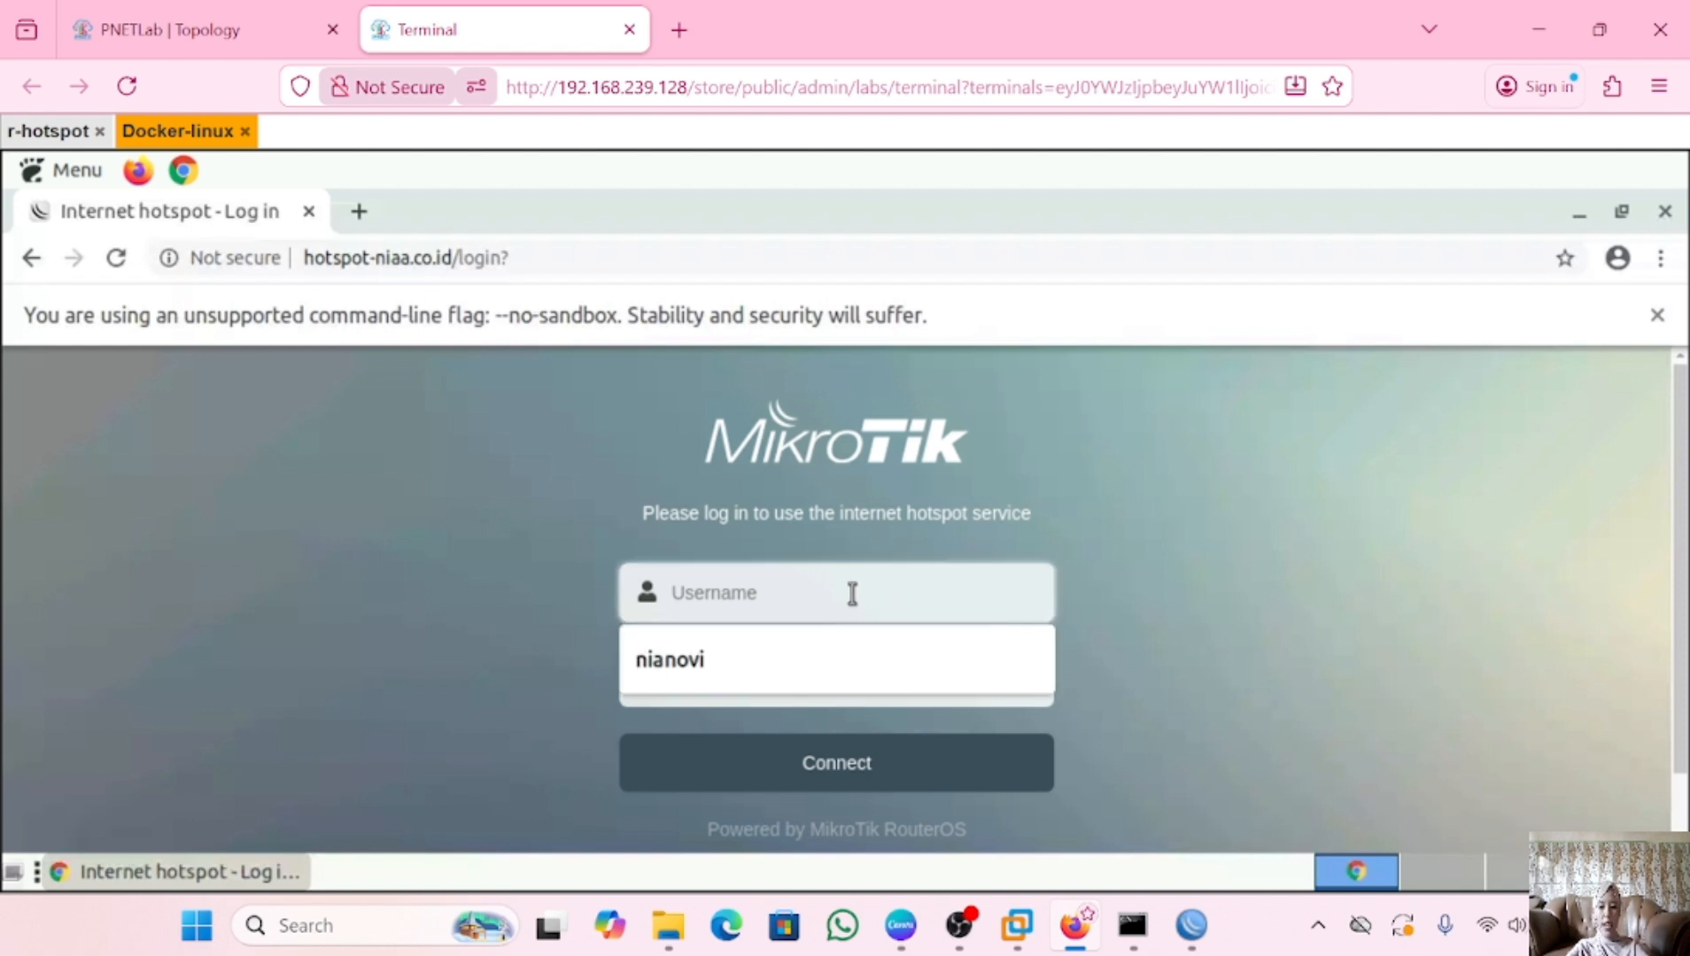
{"action": "type", "text": "user1"}
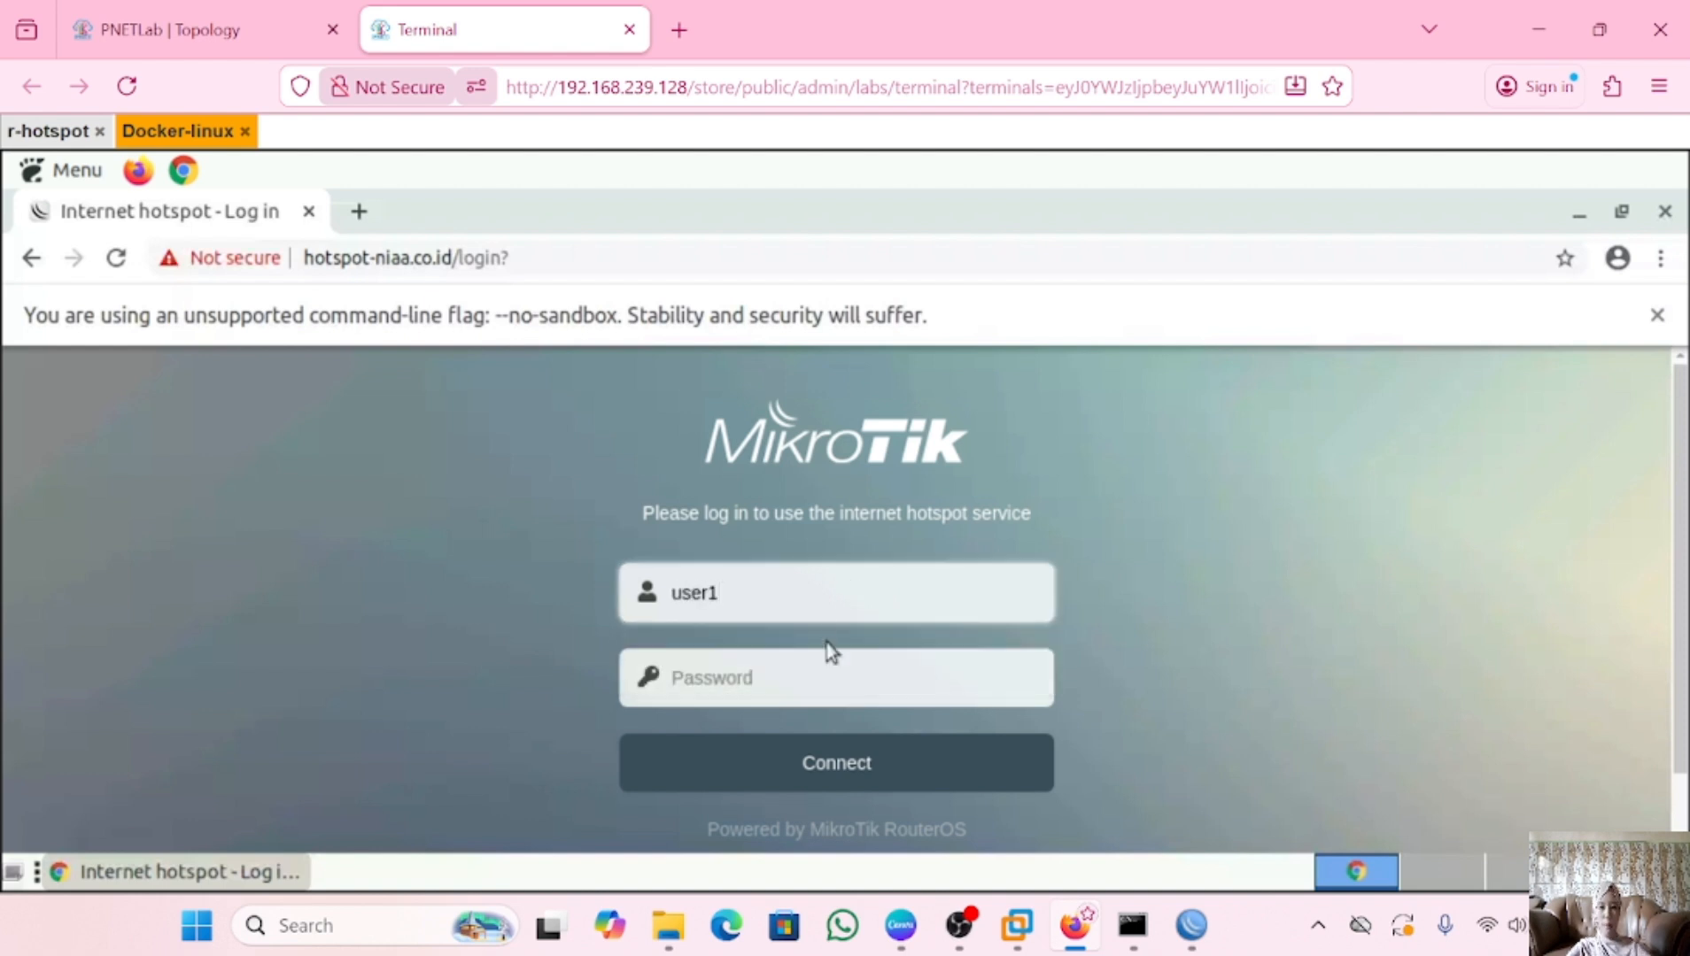
{"action": "left_click", "coordinate": [795, 679]}
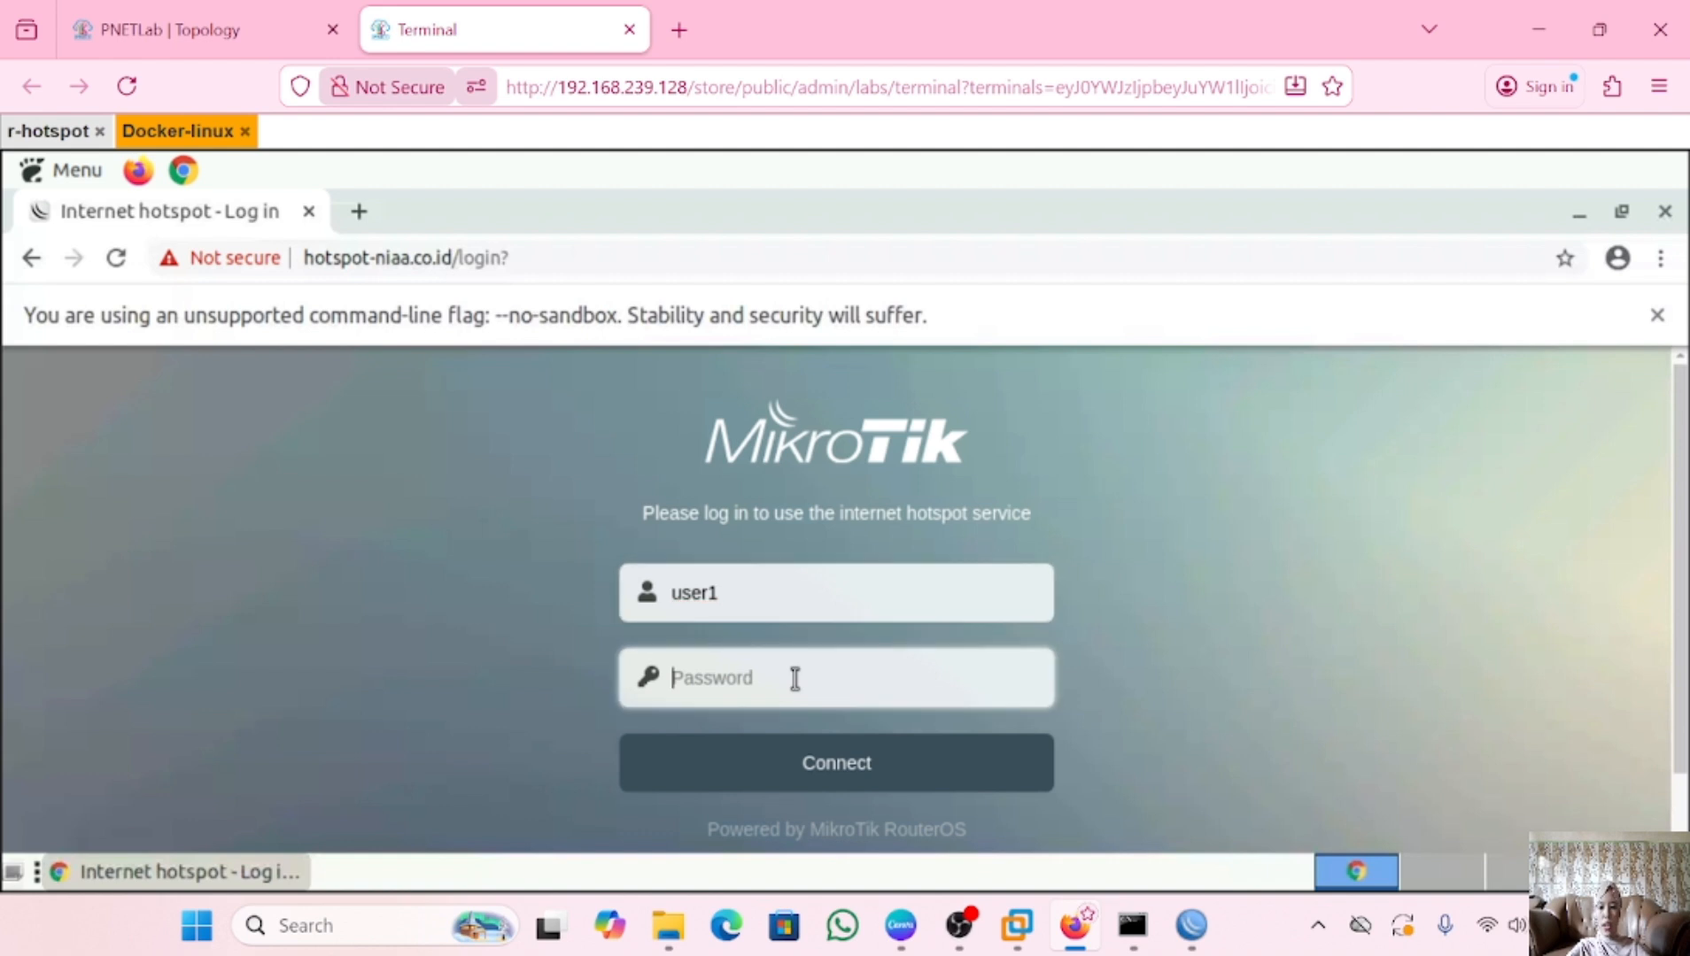
{"action": "type", "text": "••"}
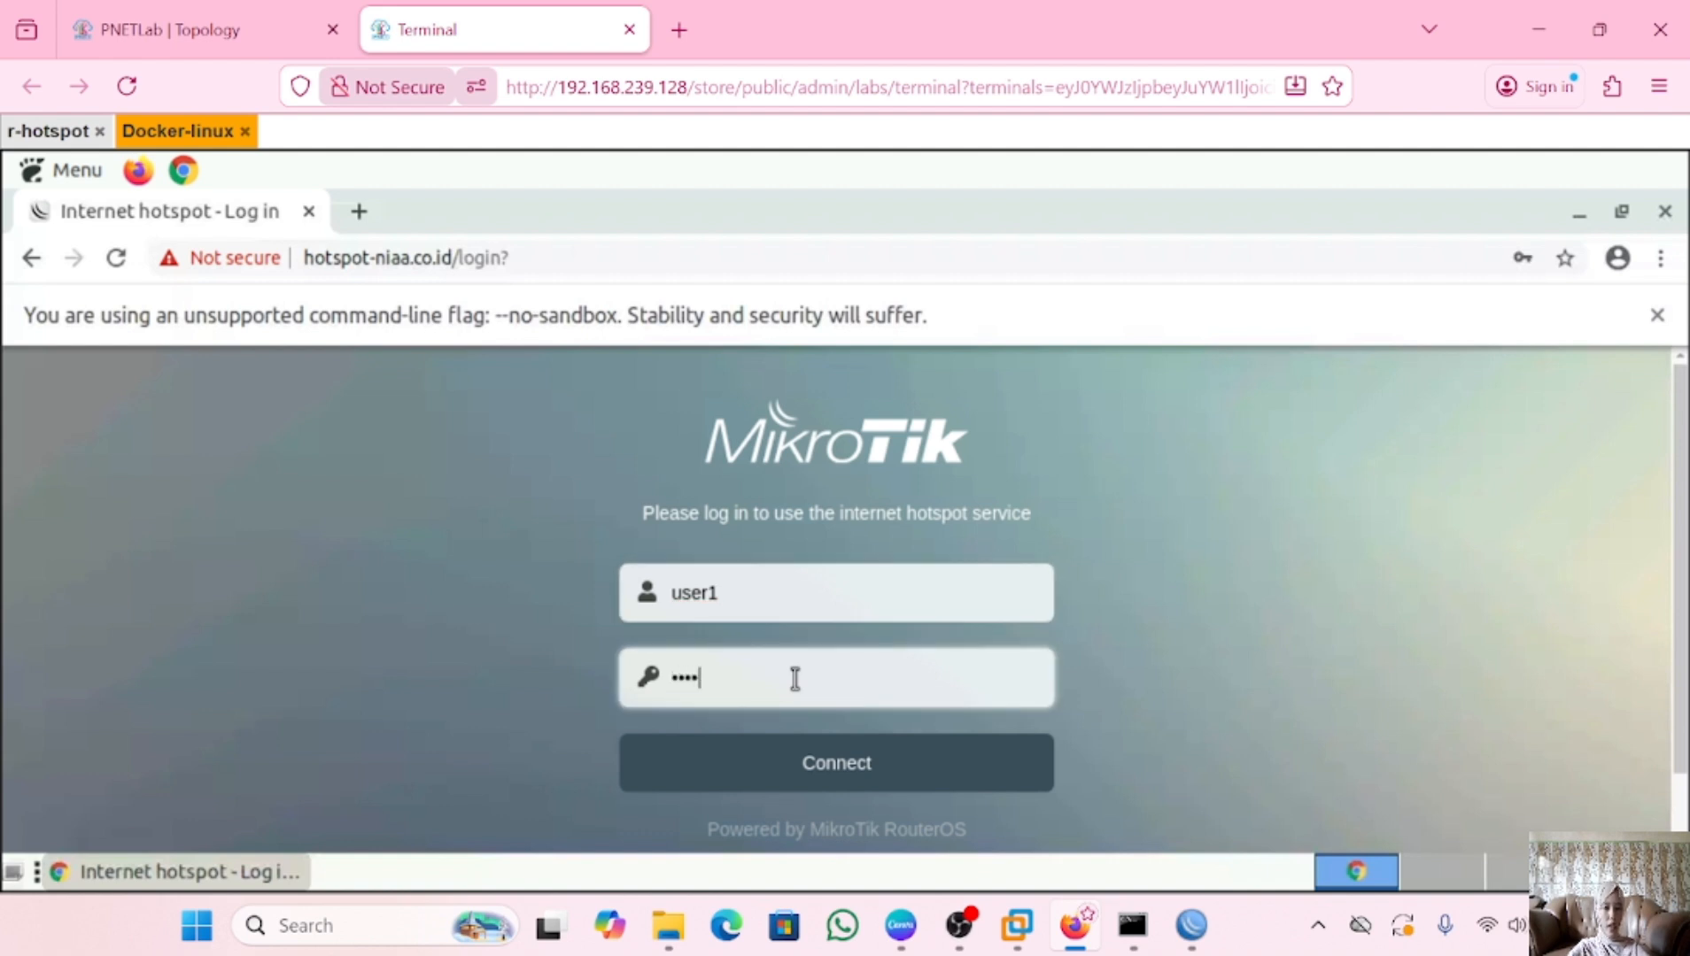
{"action": "type", "text": "••"}
{"action": "left_click", "coordinate": [831, 765]}
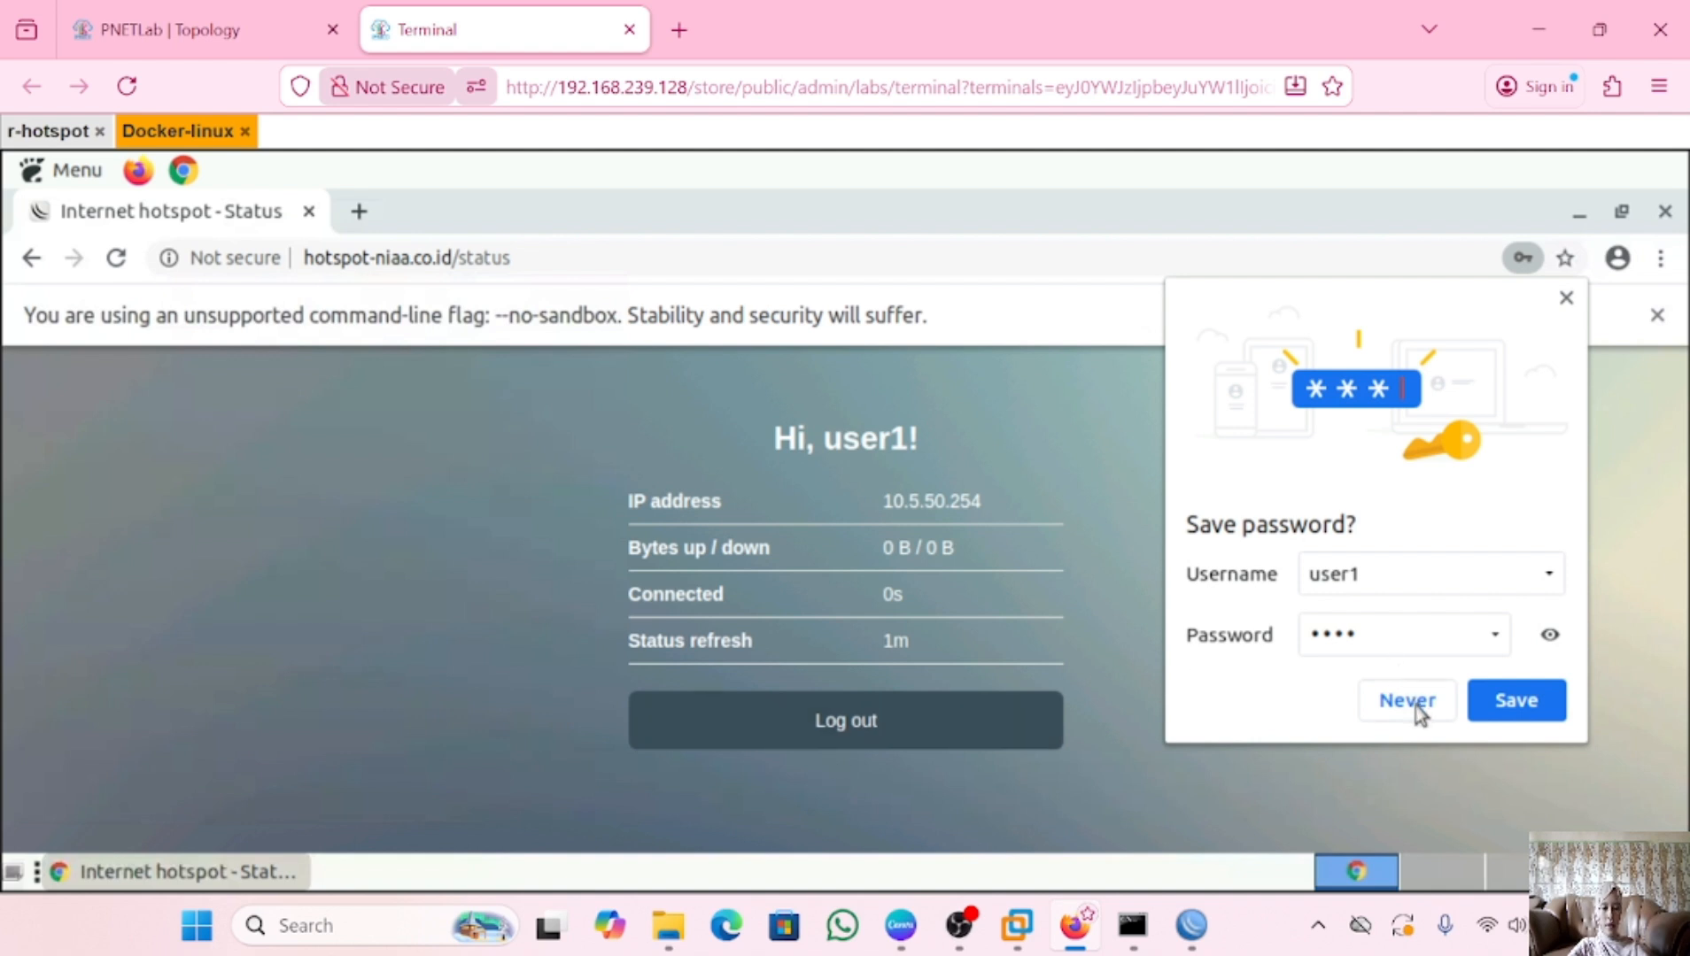
{"action": "left_click", "coordinate": [1564, 301]}
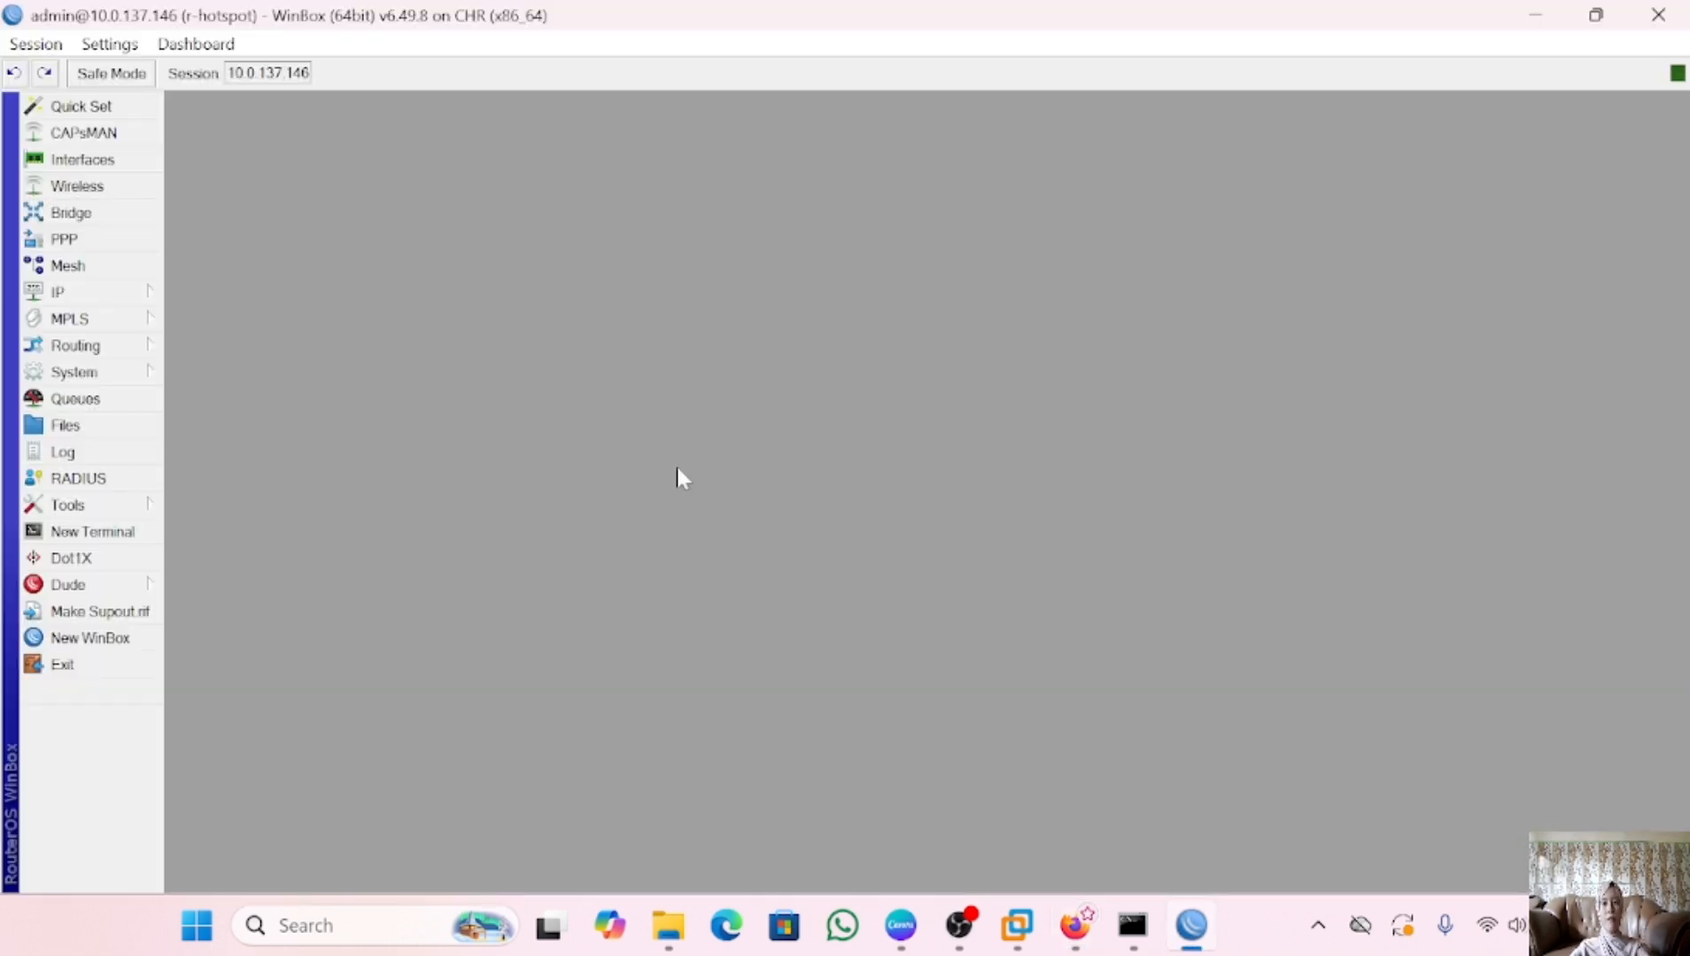
Add hotspot user profile hotspot-512 with a 512k/512k rate limit
{"action": "left_click", "coordinate": [70, 292]}
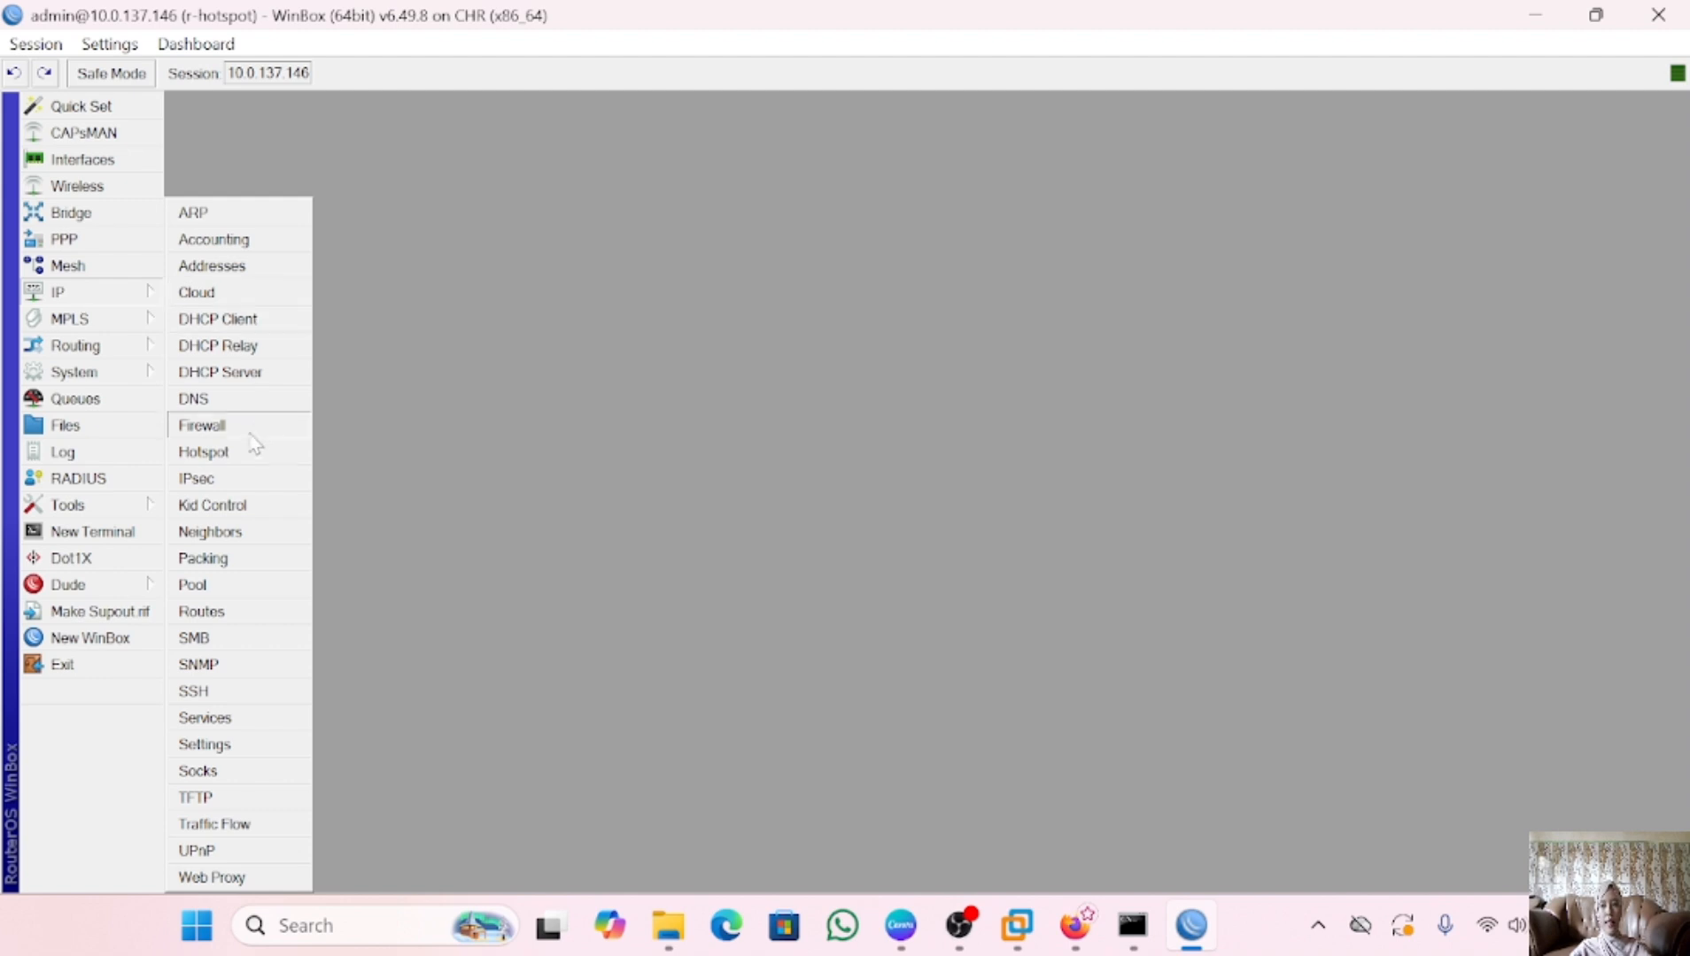
{"action": "left_click", "coordinate": [241, 454]}
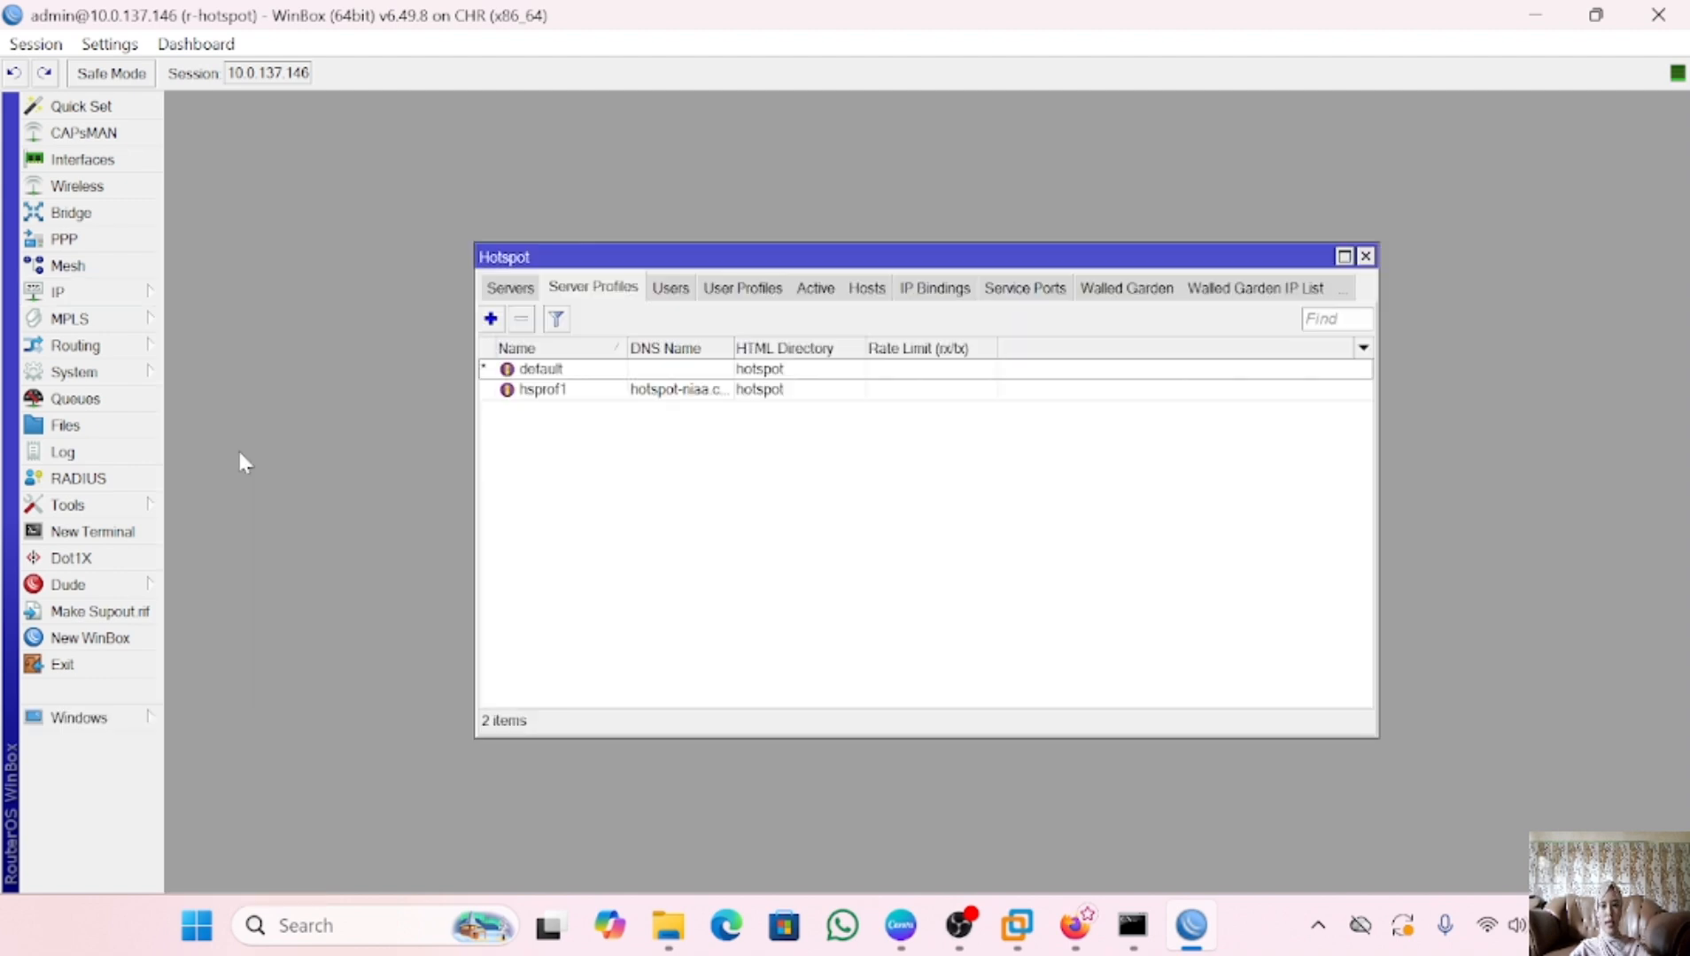
{"action": "left_click", "coordinate": [757, 296]}
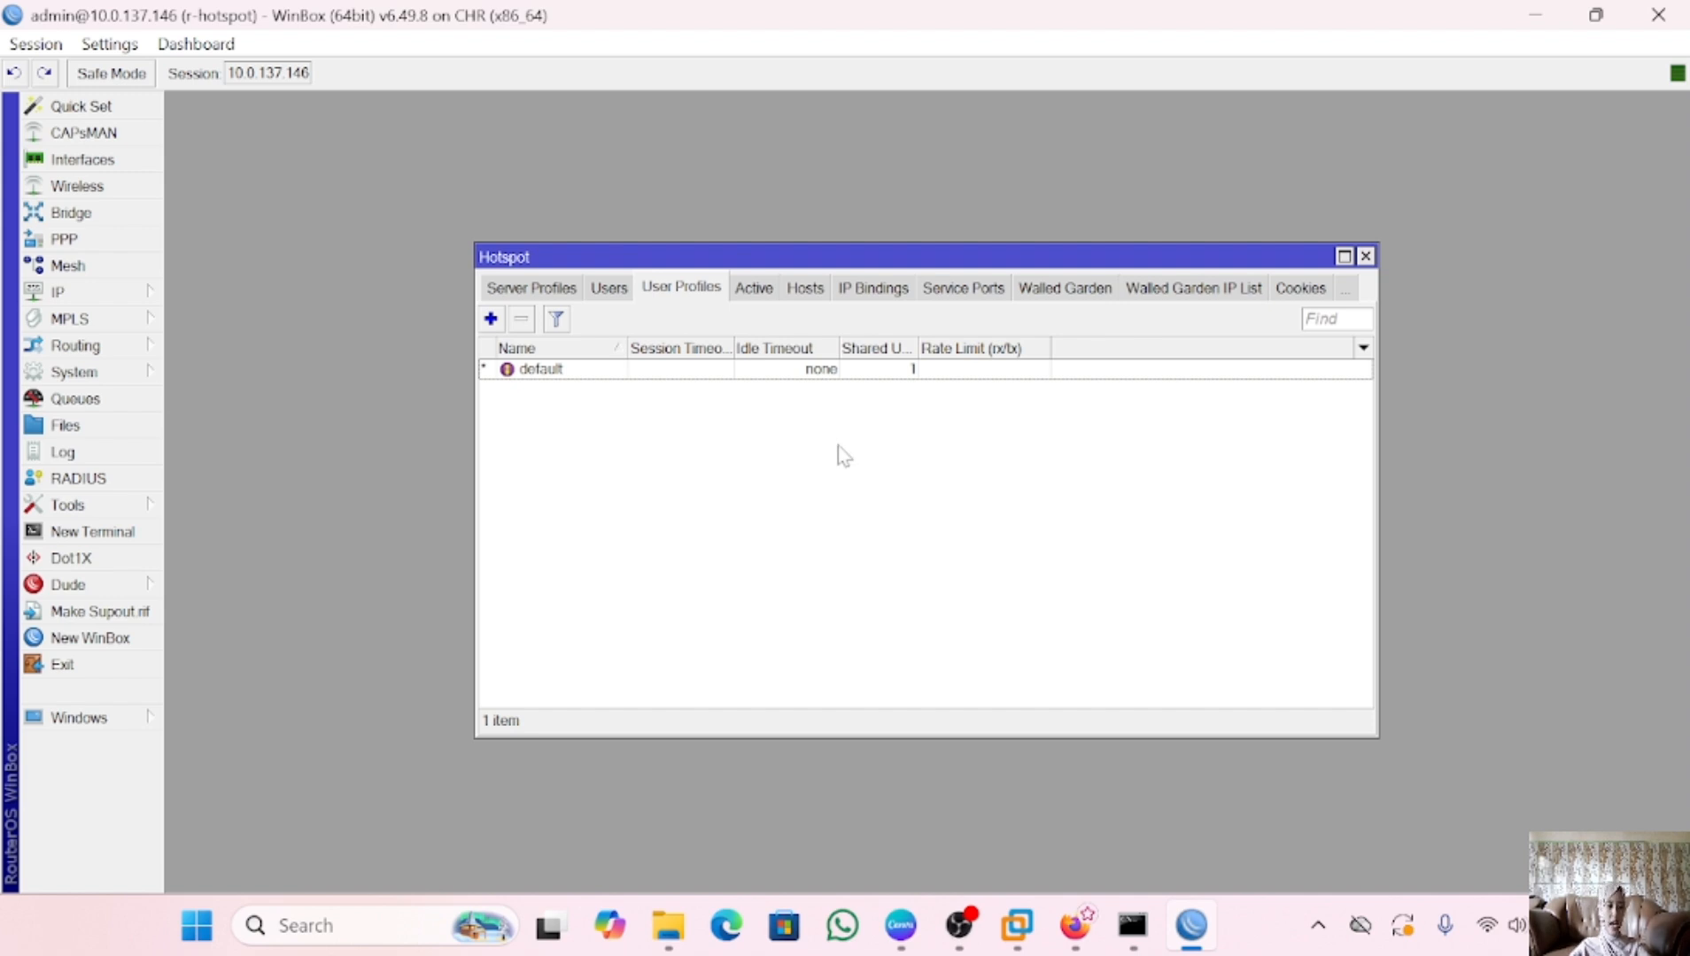
{"action": "left_click", "coordinate": [489, 319]}
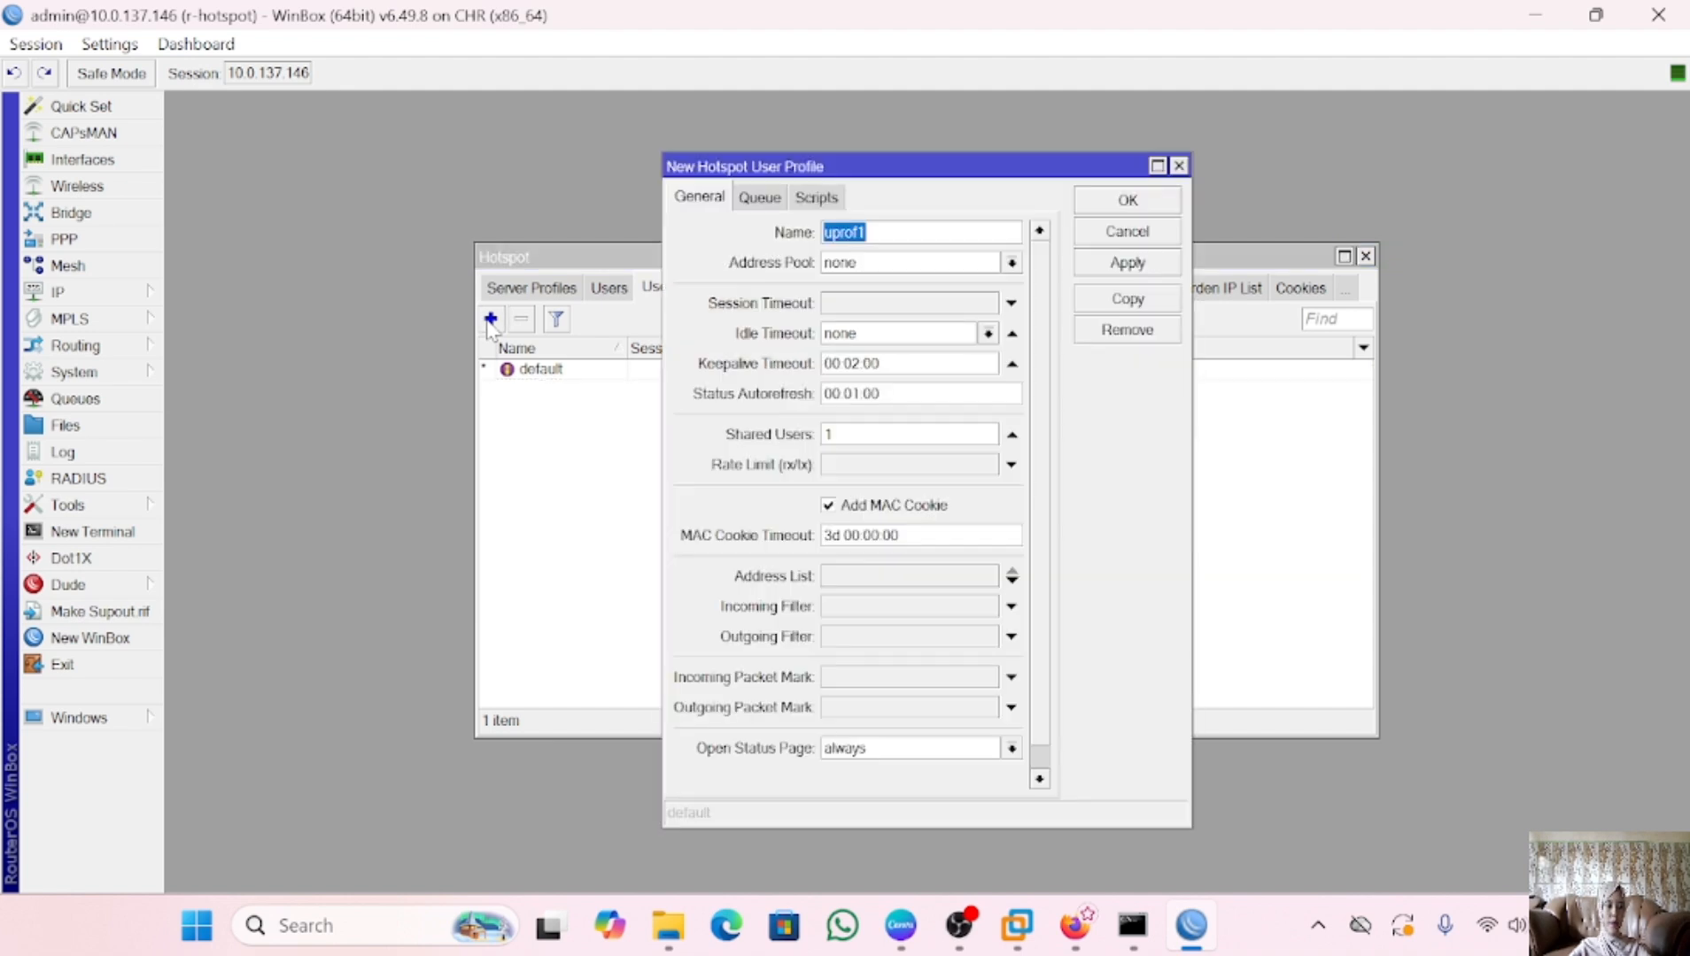
{"action": "left_click", "coordinate": [869, 232]}
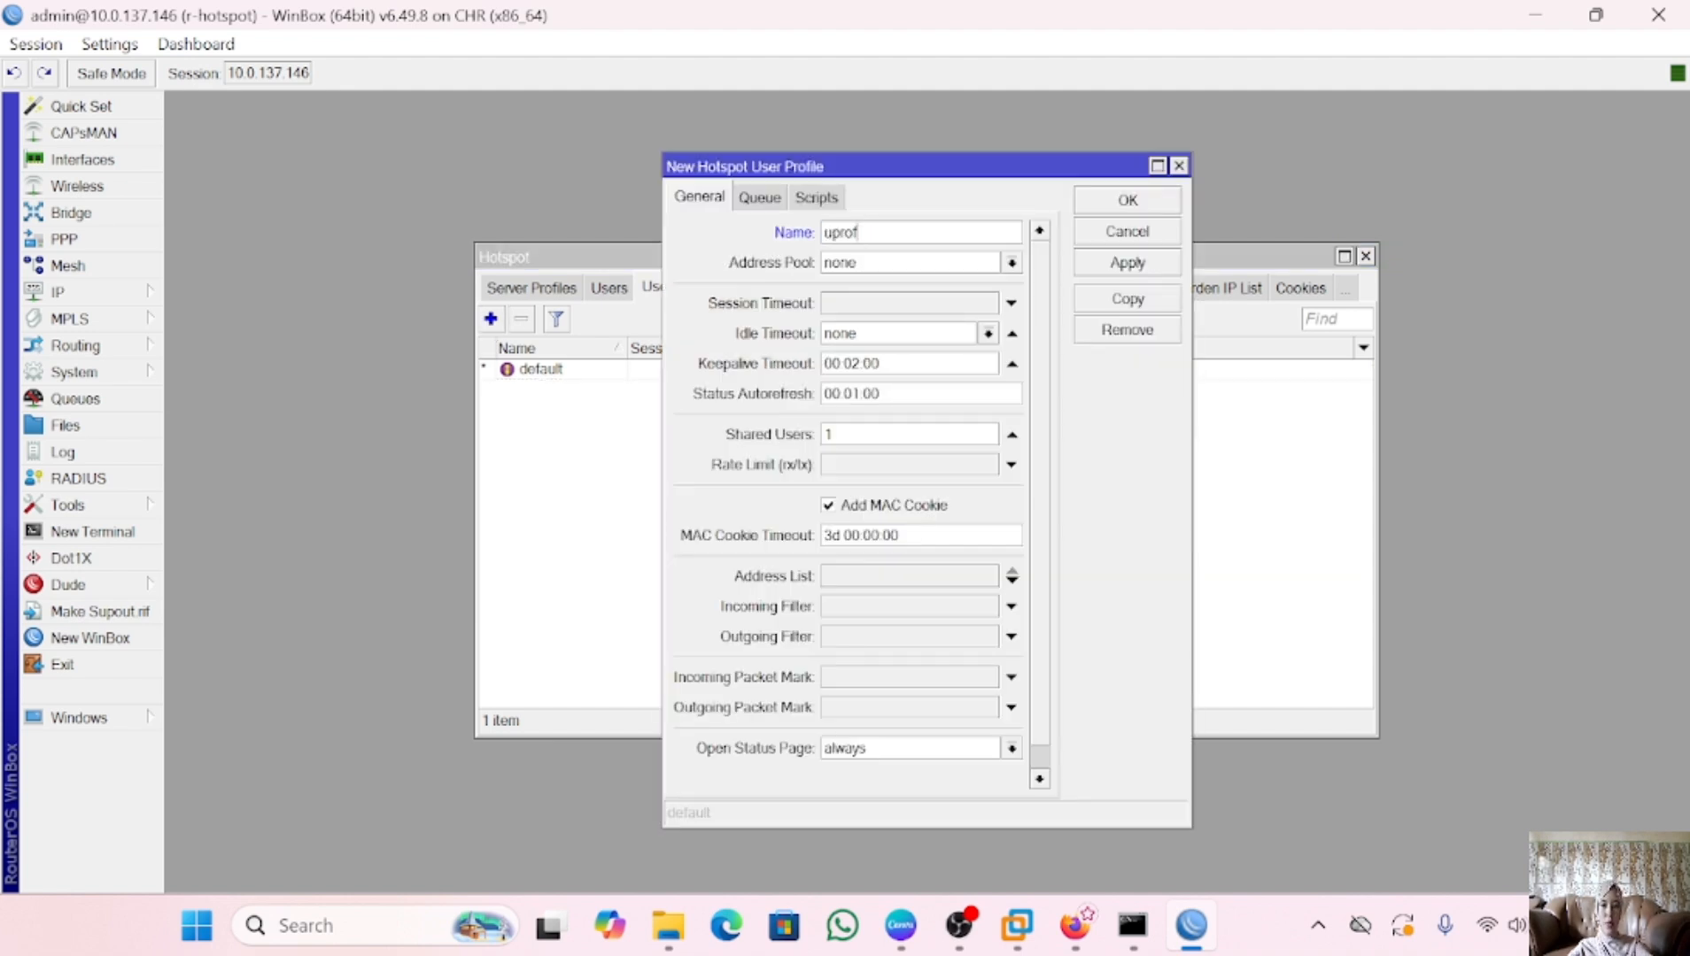
{"action": "key", "text": "BackSpace"}
{"action": "key", "text": "BackSpace"}
{"action": "key", "text": "BackSpace"}
{"action": "key", "text": "BackSpace"}
{"action": "key", "text": "BackSpace"}
{"action": "type", "text": "hot"}
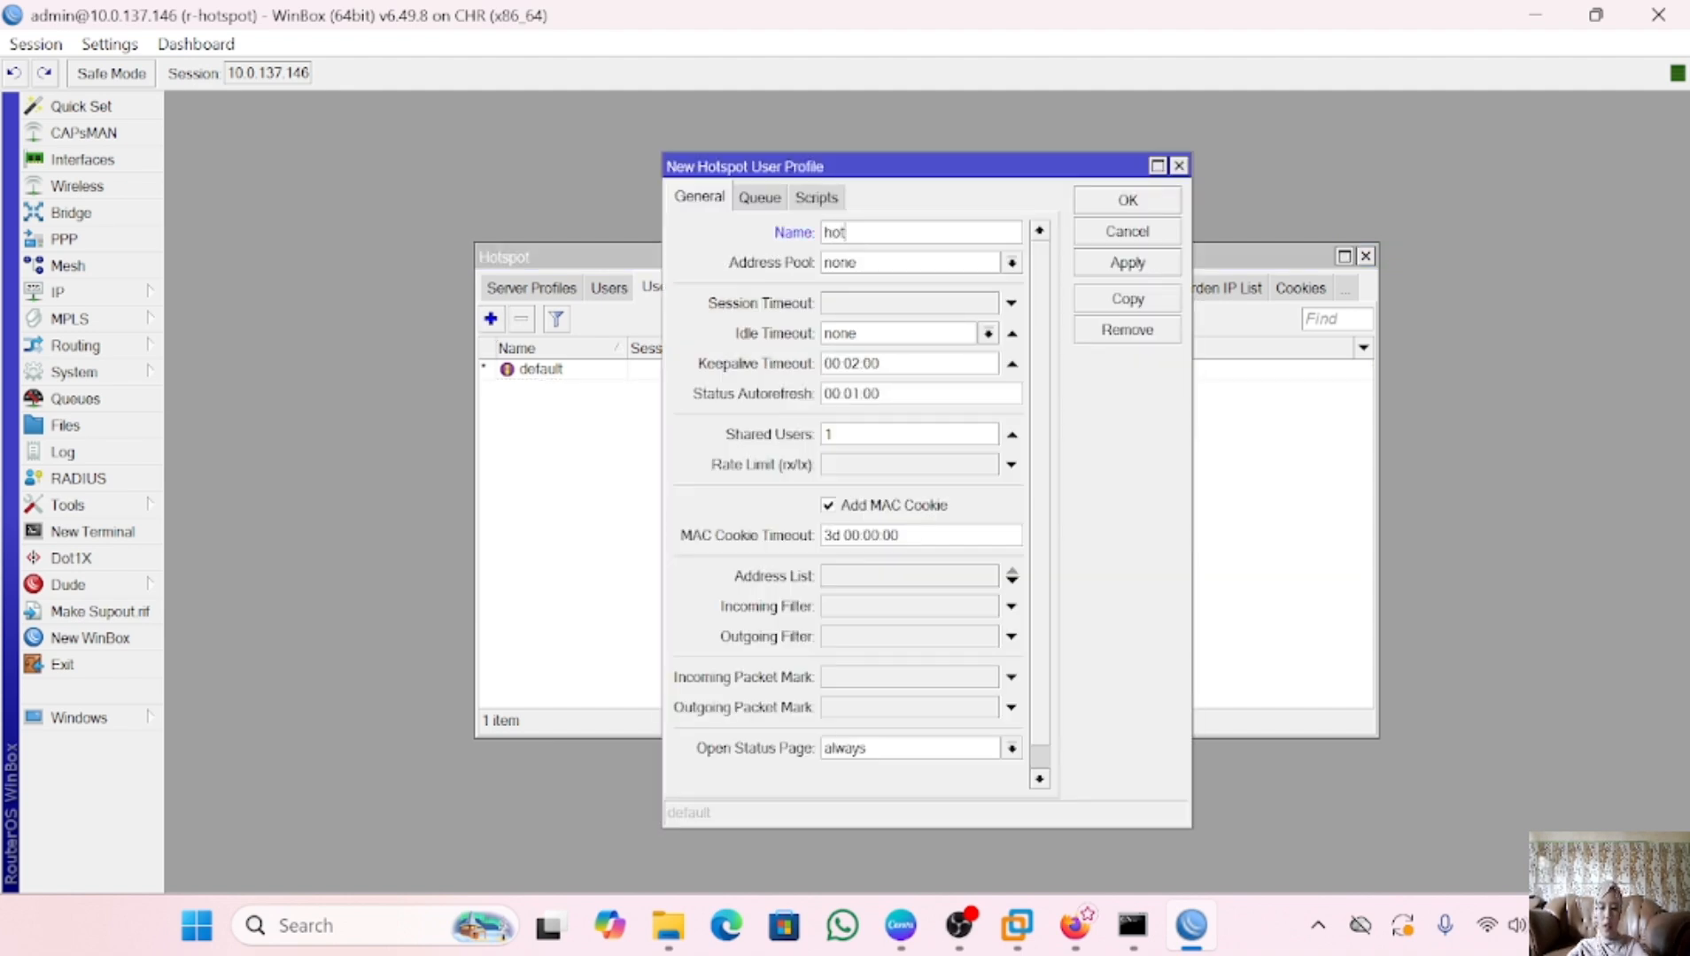
{"action": "type", "text": "spot-512"}
{"action": "left_click", "coordinate": [868, 462]}
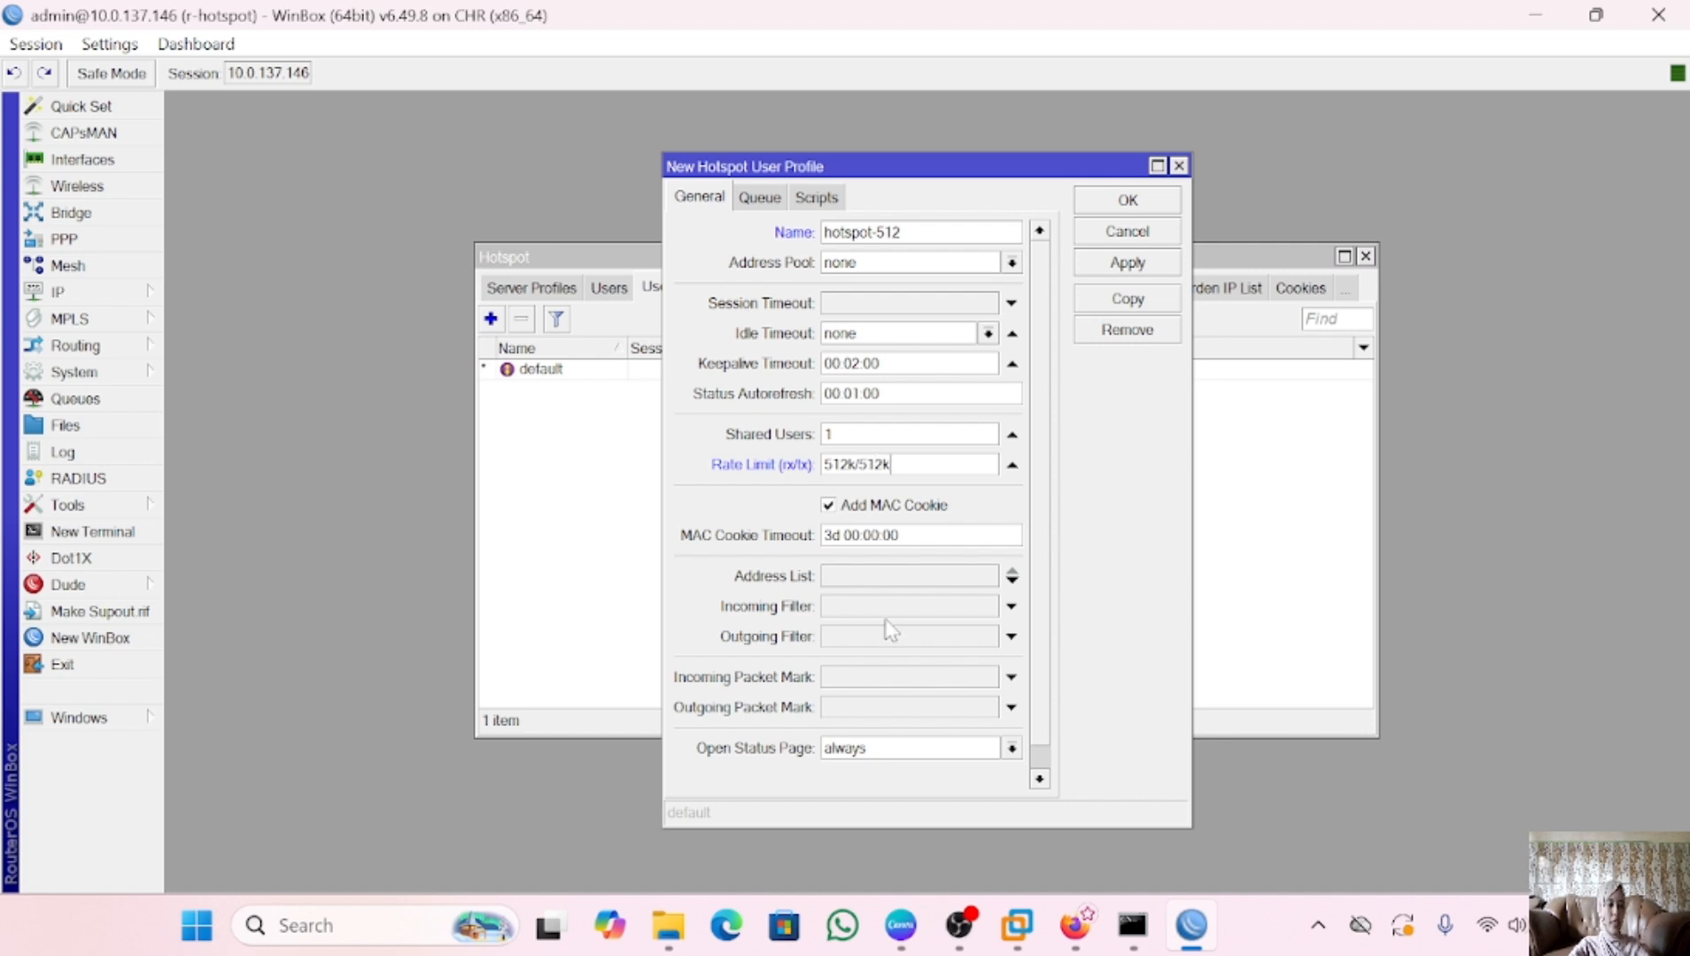
{"action": "left_click", "coordinate": [1122, 266]}
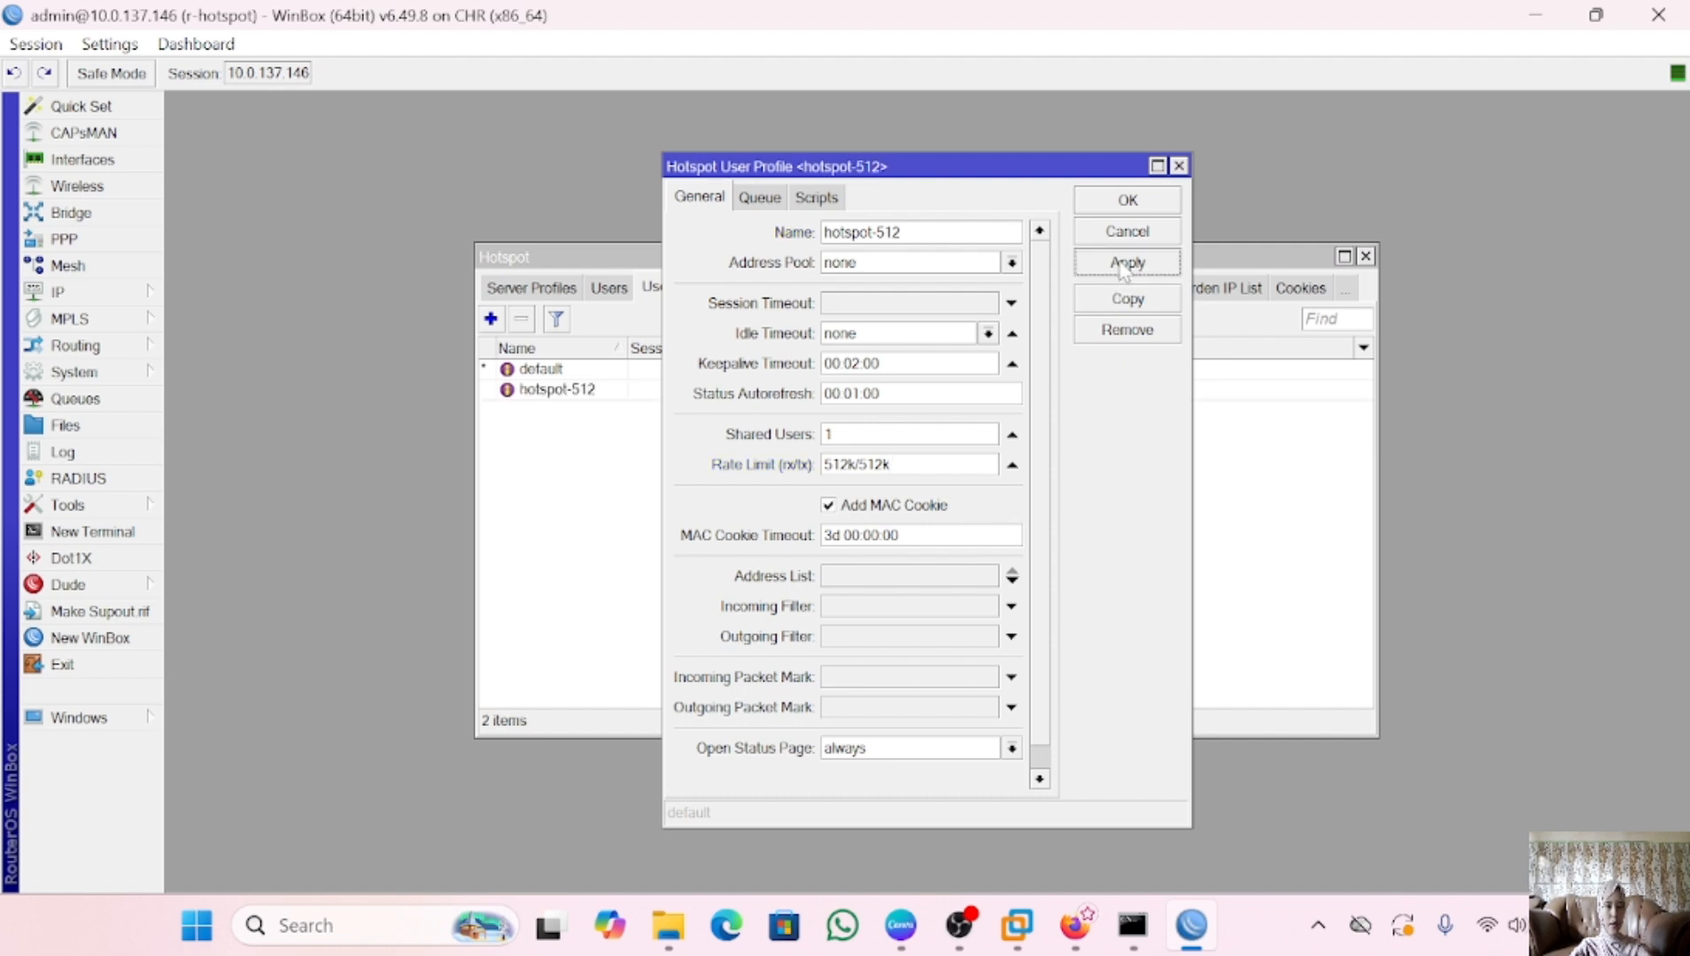
{"action": "left_click", "coordinate": [1125, 202]}
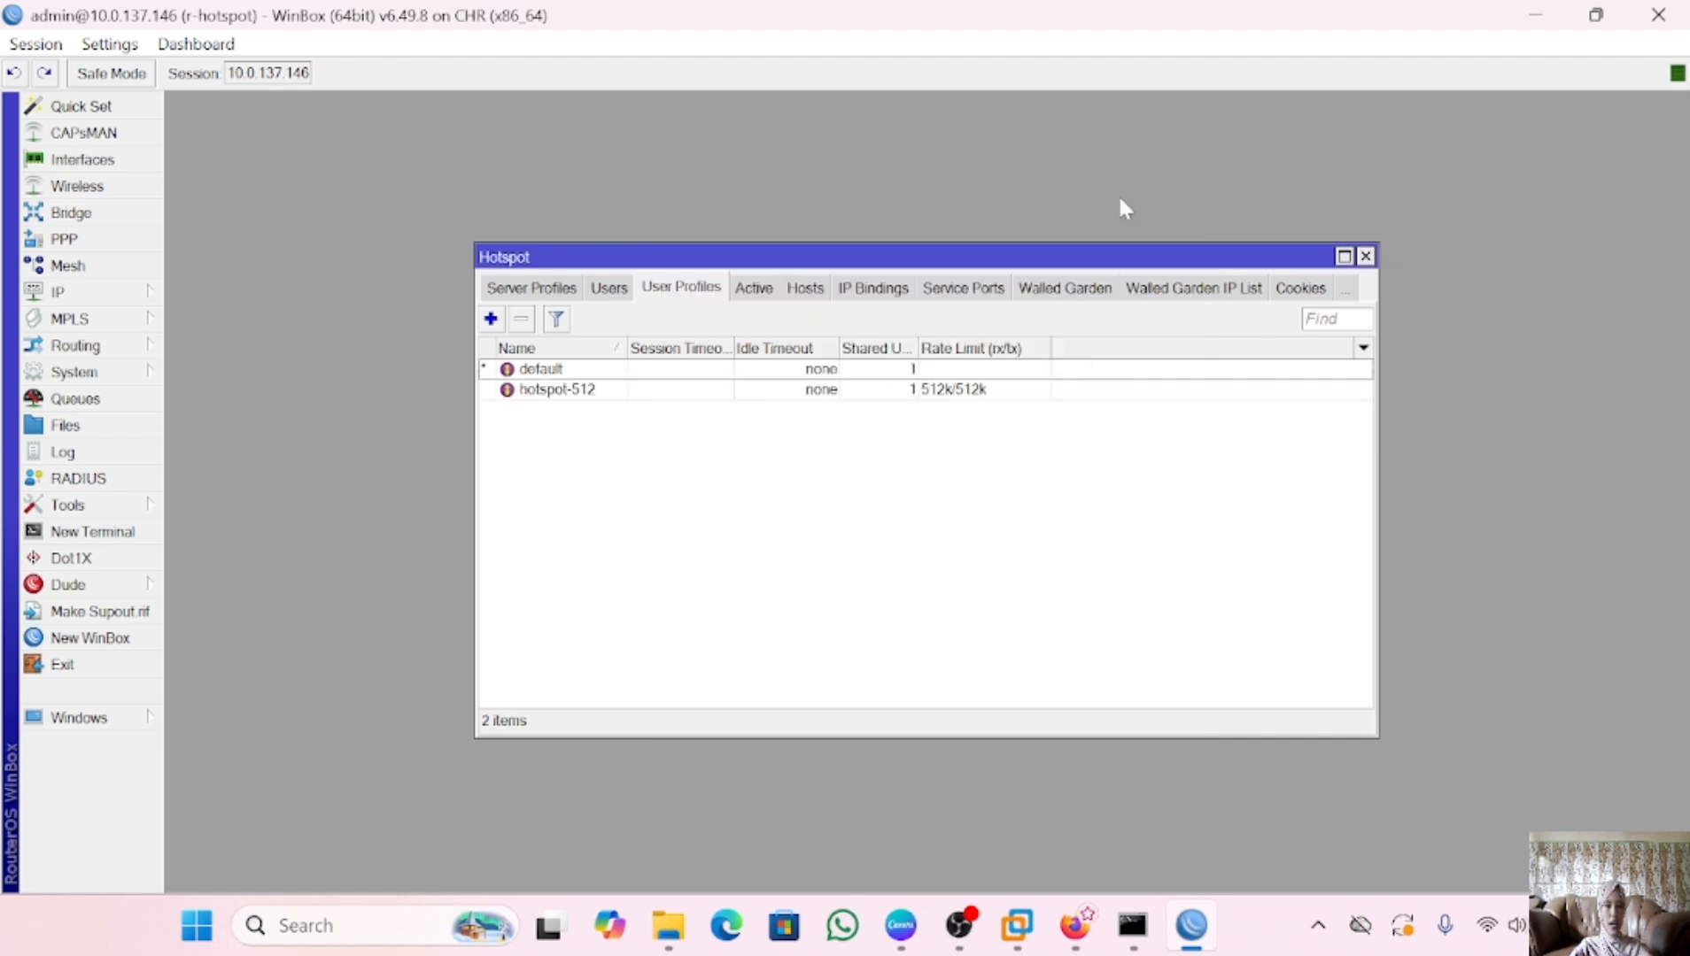
Change user1's profile from default to hotspot-512 and apply
{"action": "left_click", "coordinate": [618, 298]}
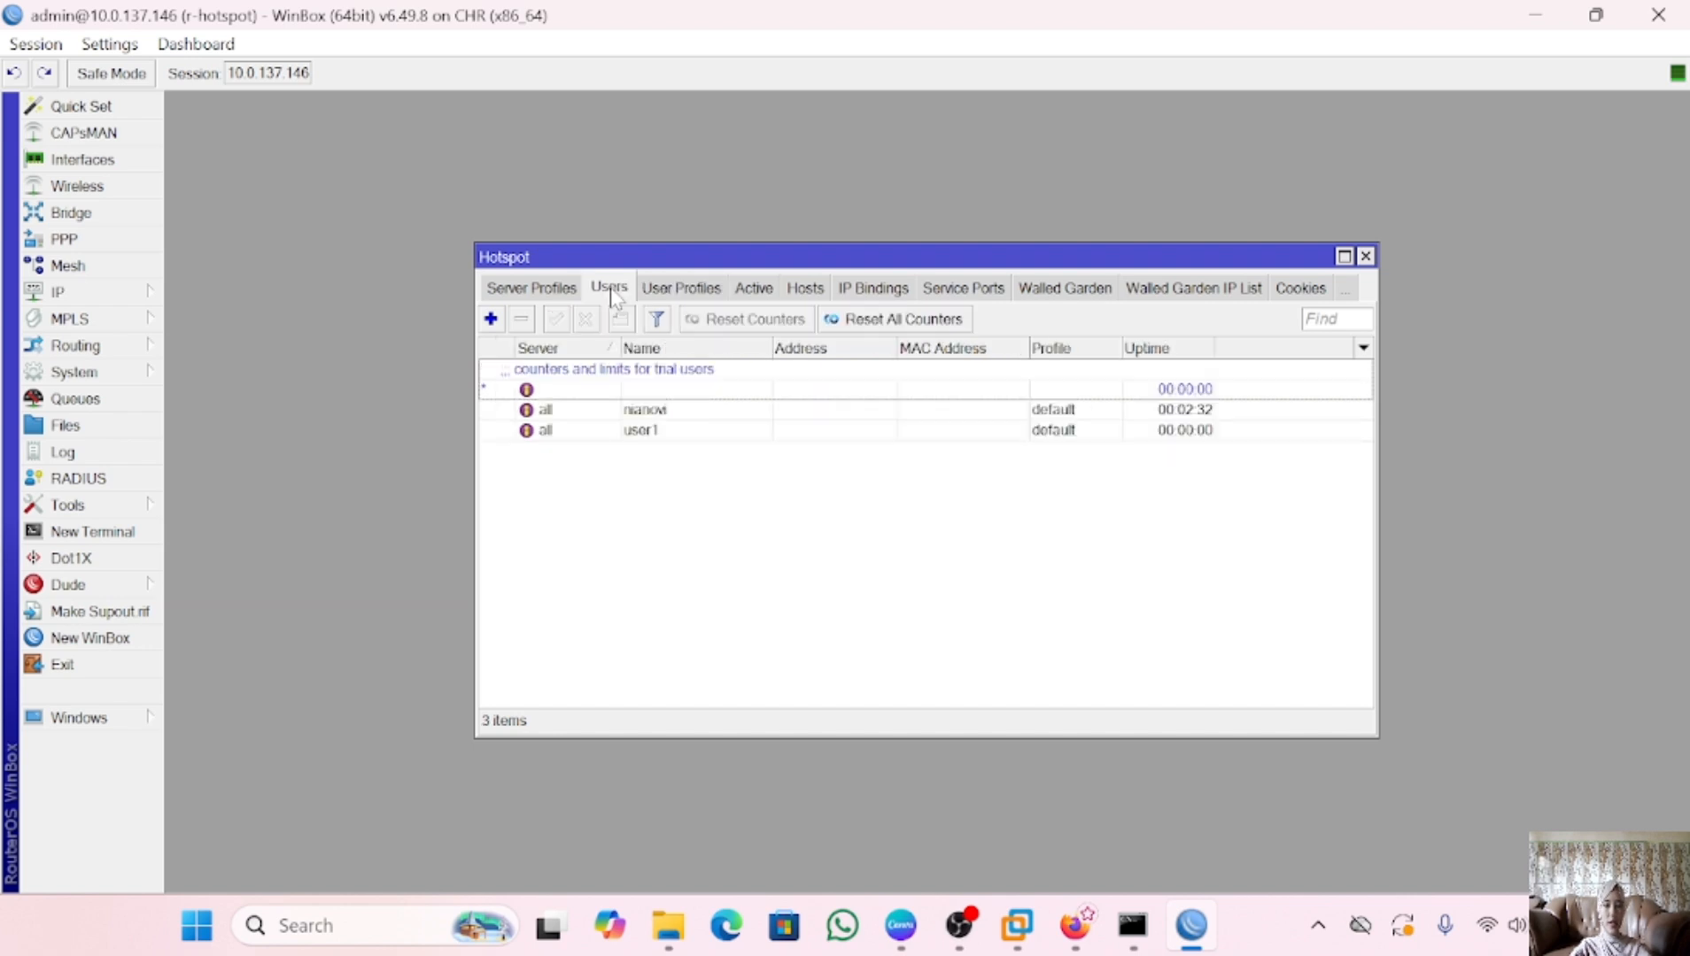
{"action": "left_click", "coordinate": [610, 434]}
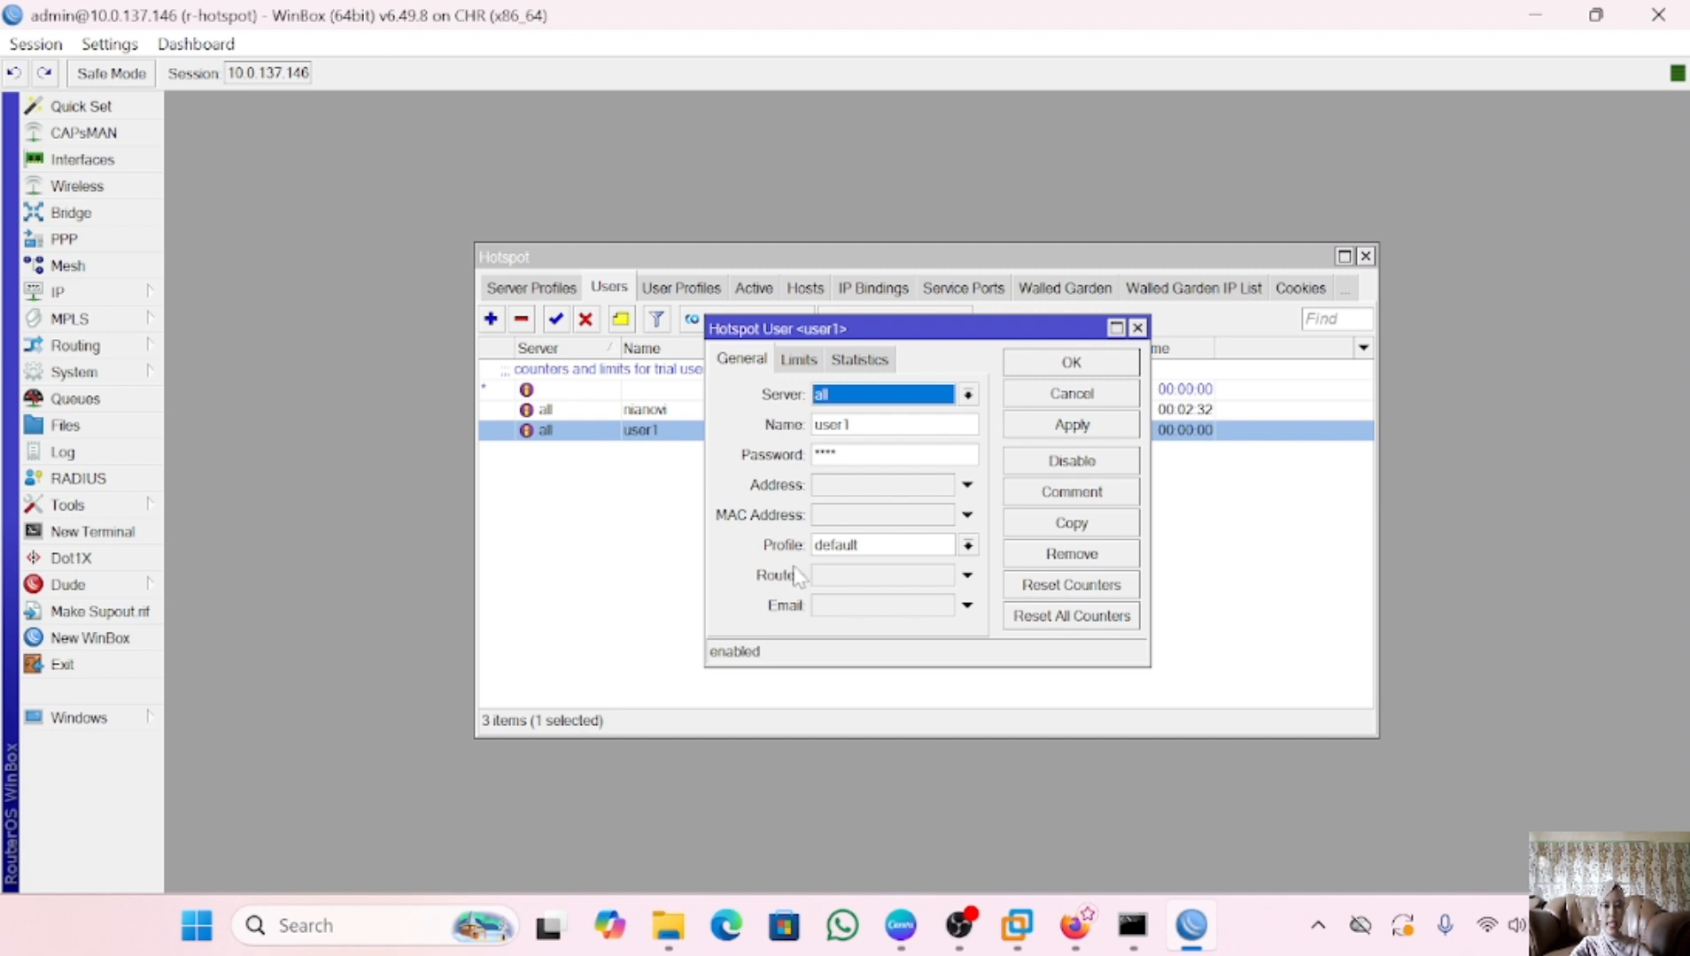
{"action": "left_click", "coordinate": [969, 547]}
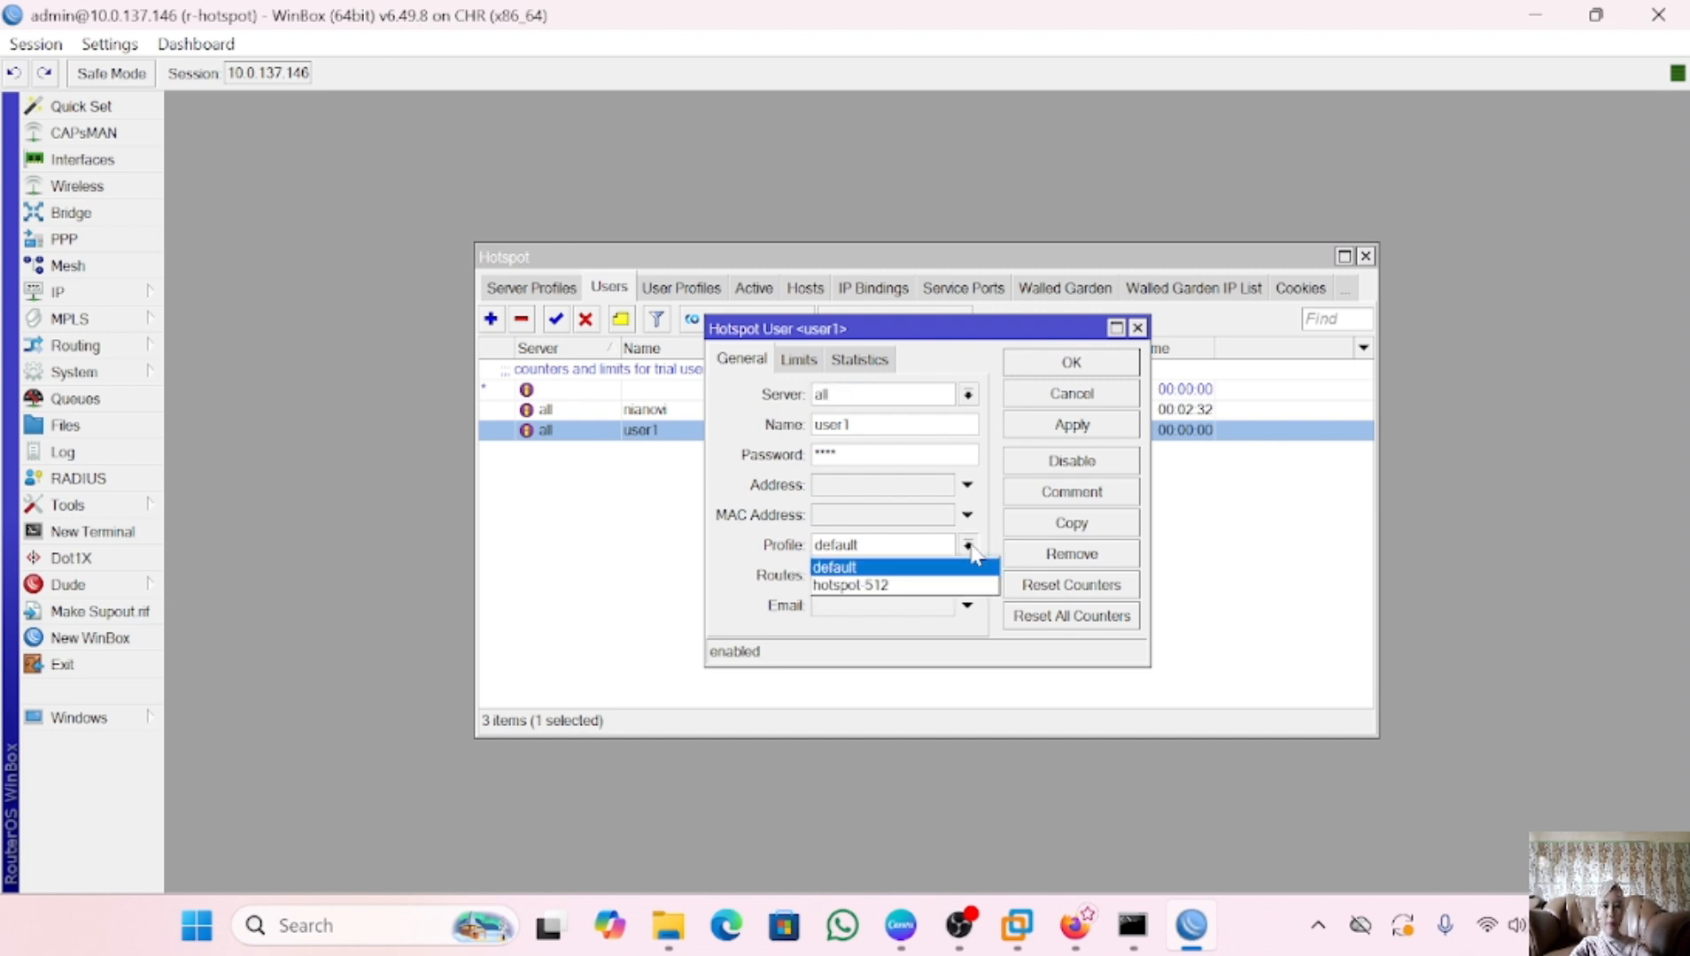
{"action": "left_click", "coordinate": [906, 587]}
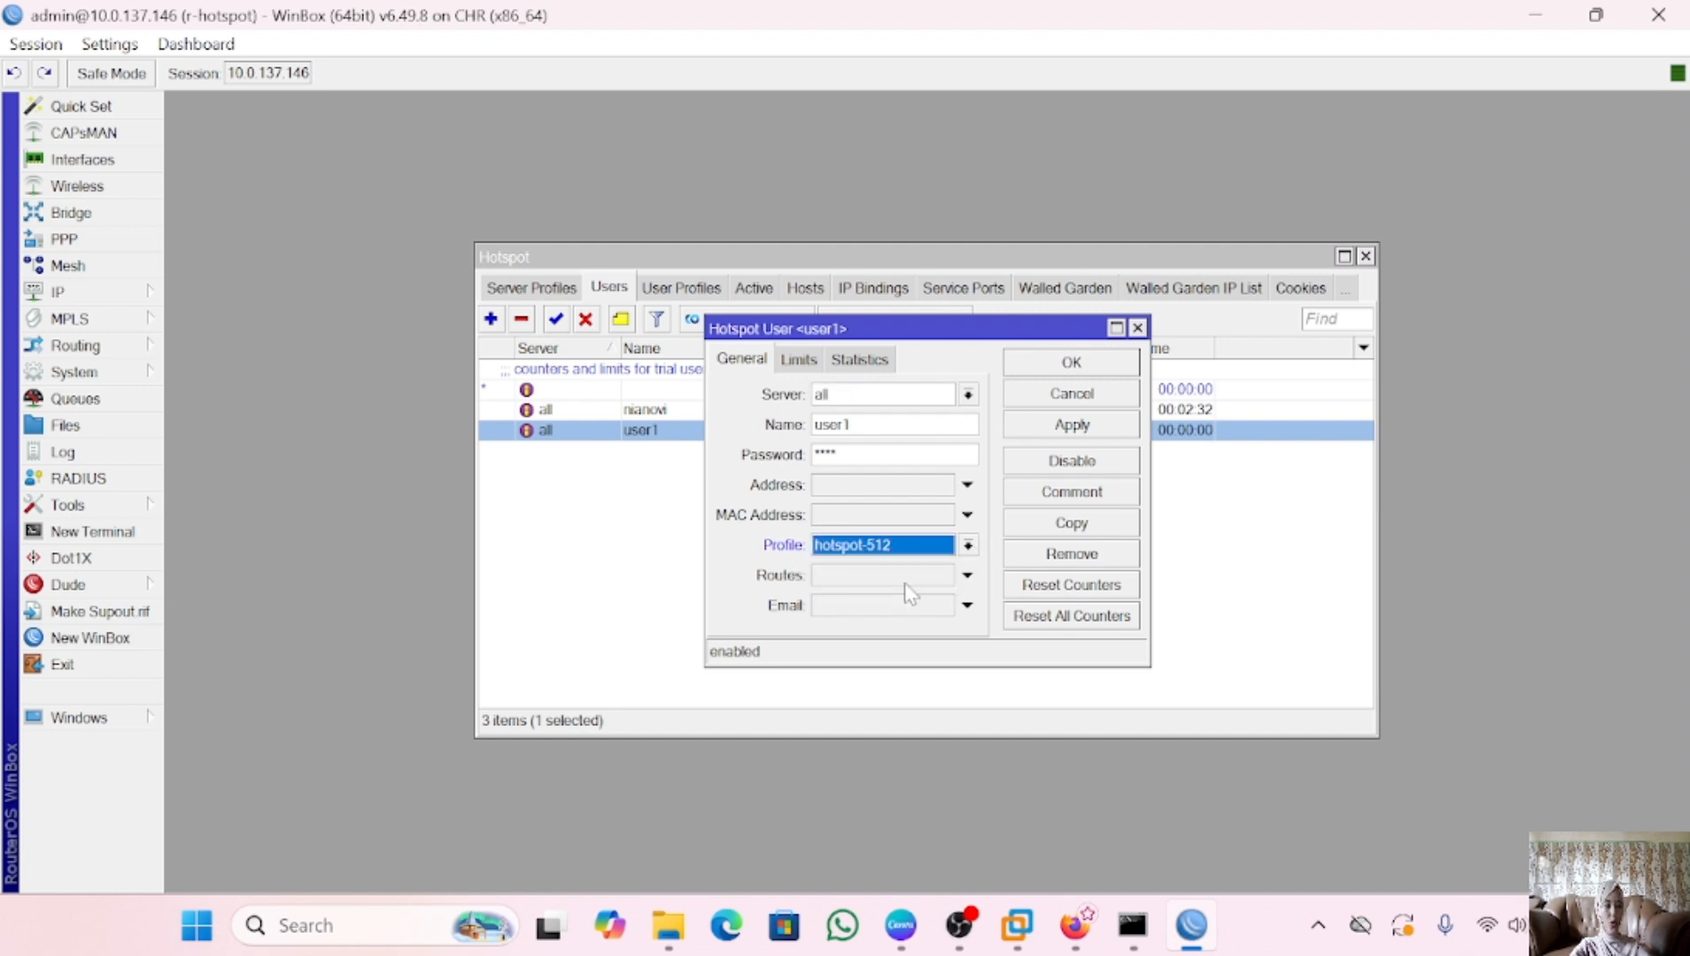
{"action": "left_click", "coordinate": [1070, 427]}
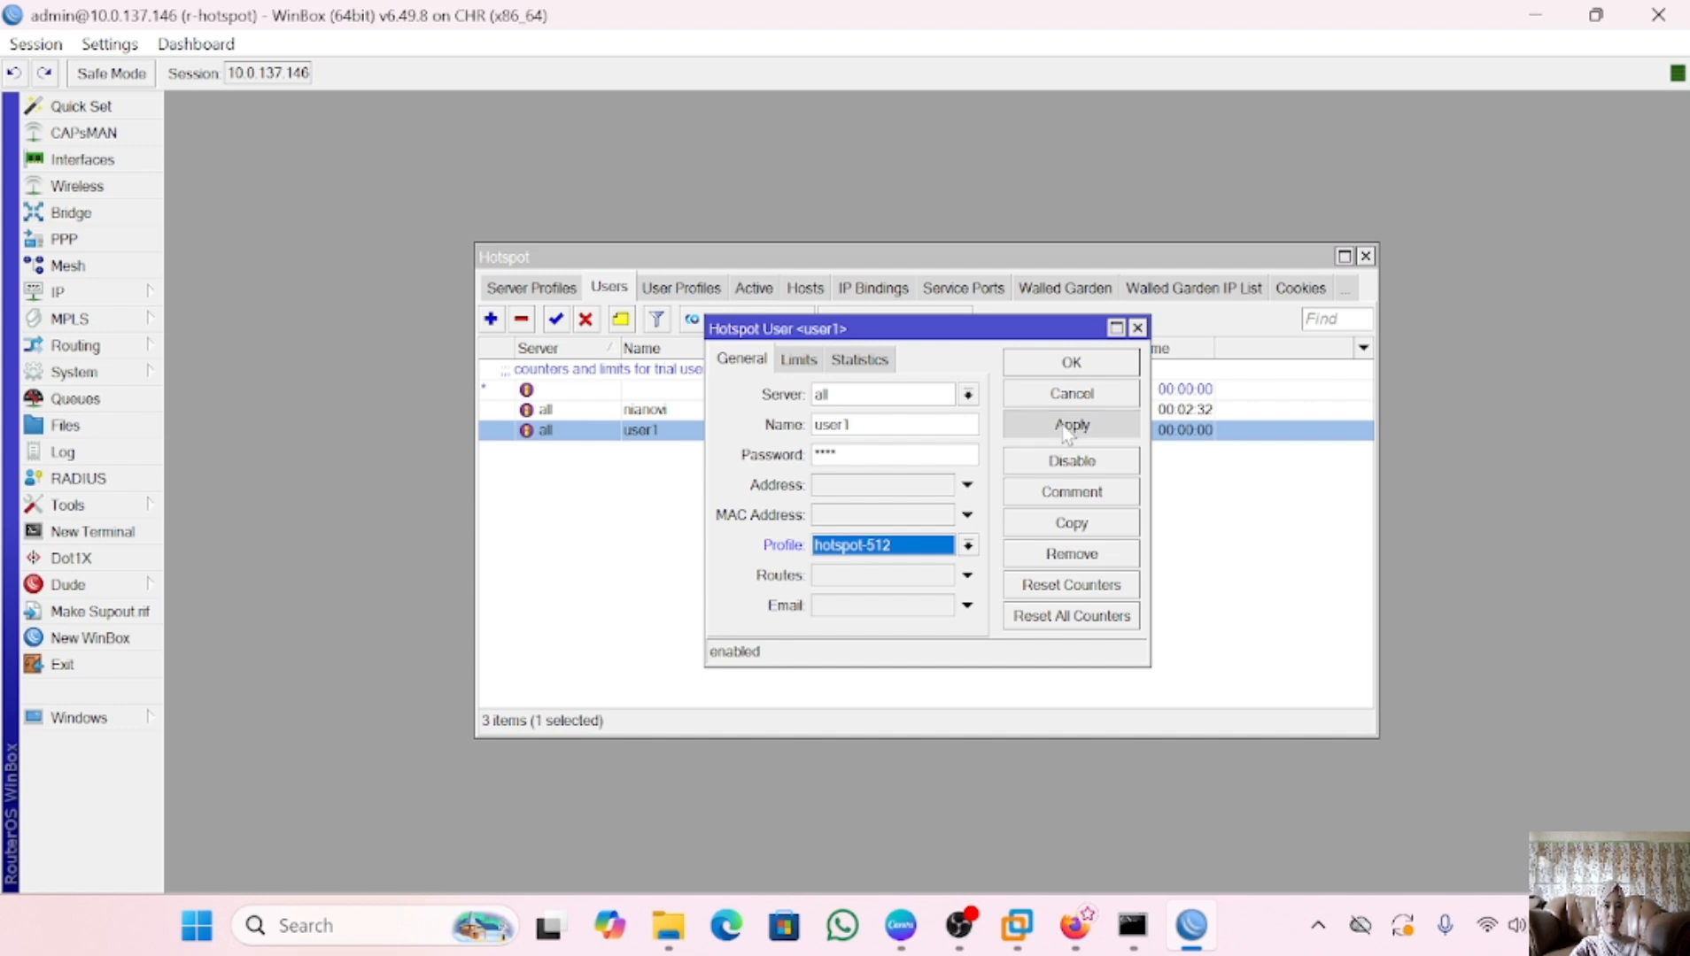
{"action": "left_click", "coordinate": [1071, 364]}
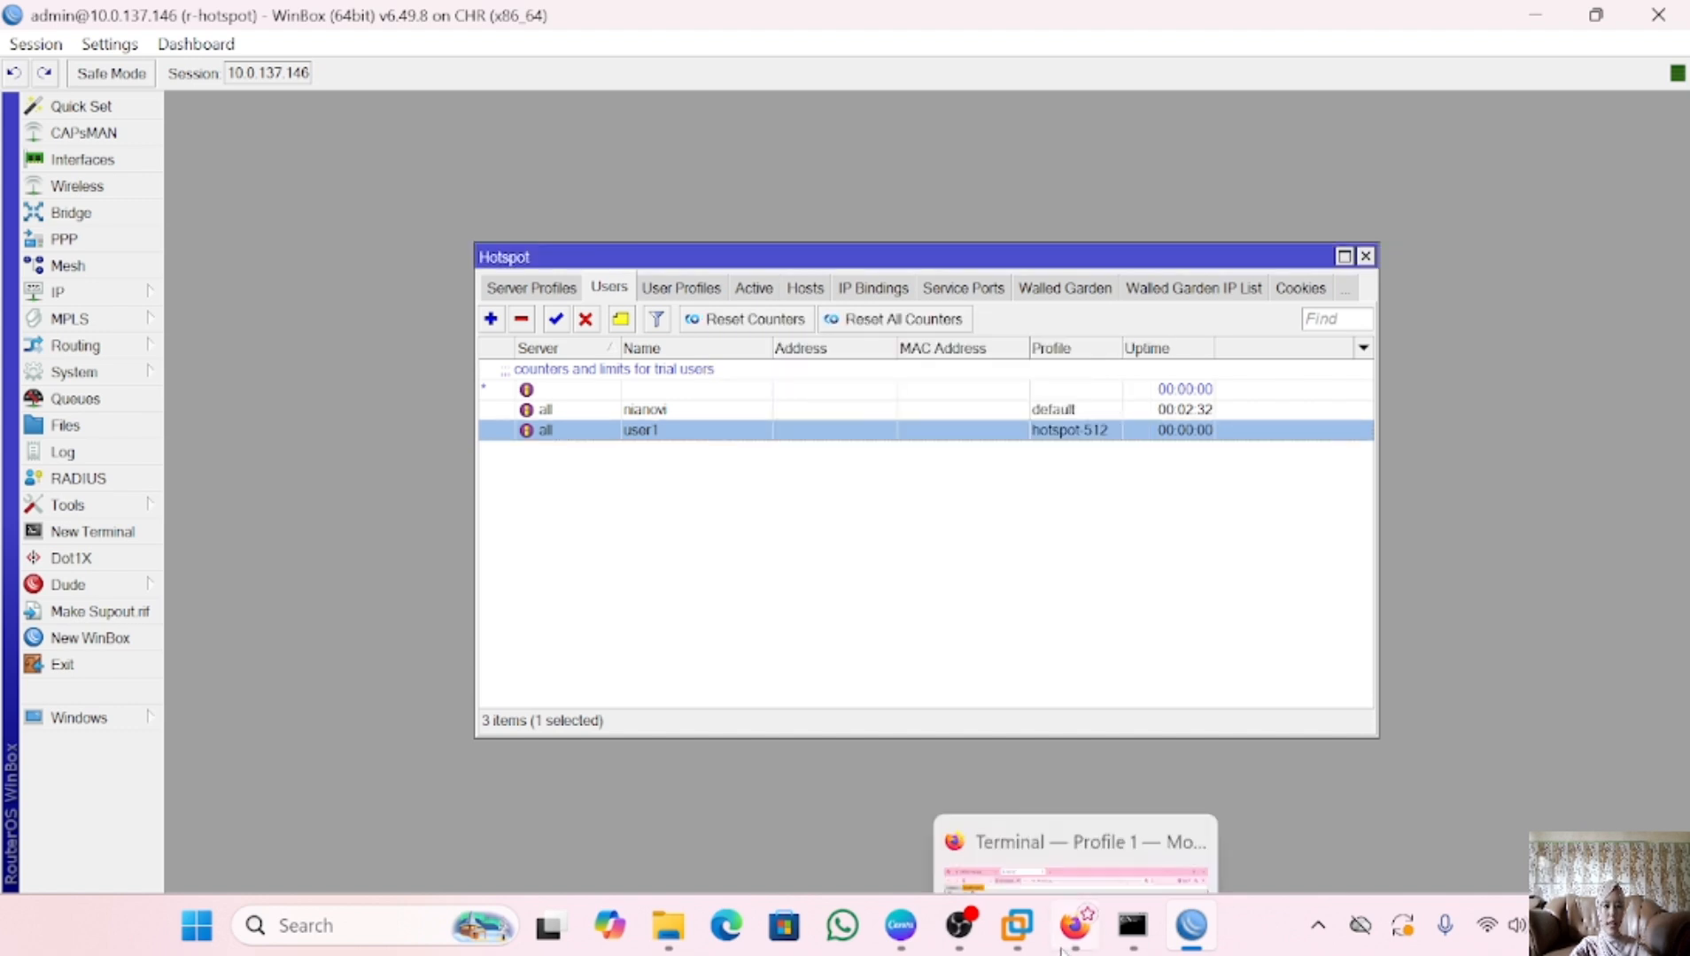
On the client's desktop, close the hotspot status browser and launch a fresh Chrome window
{"action": "left_click", "coordinate": [1075, 926]}
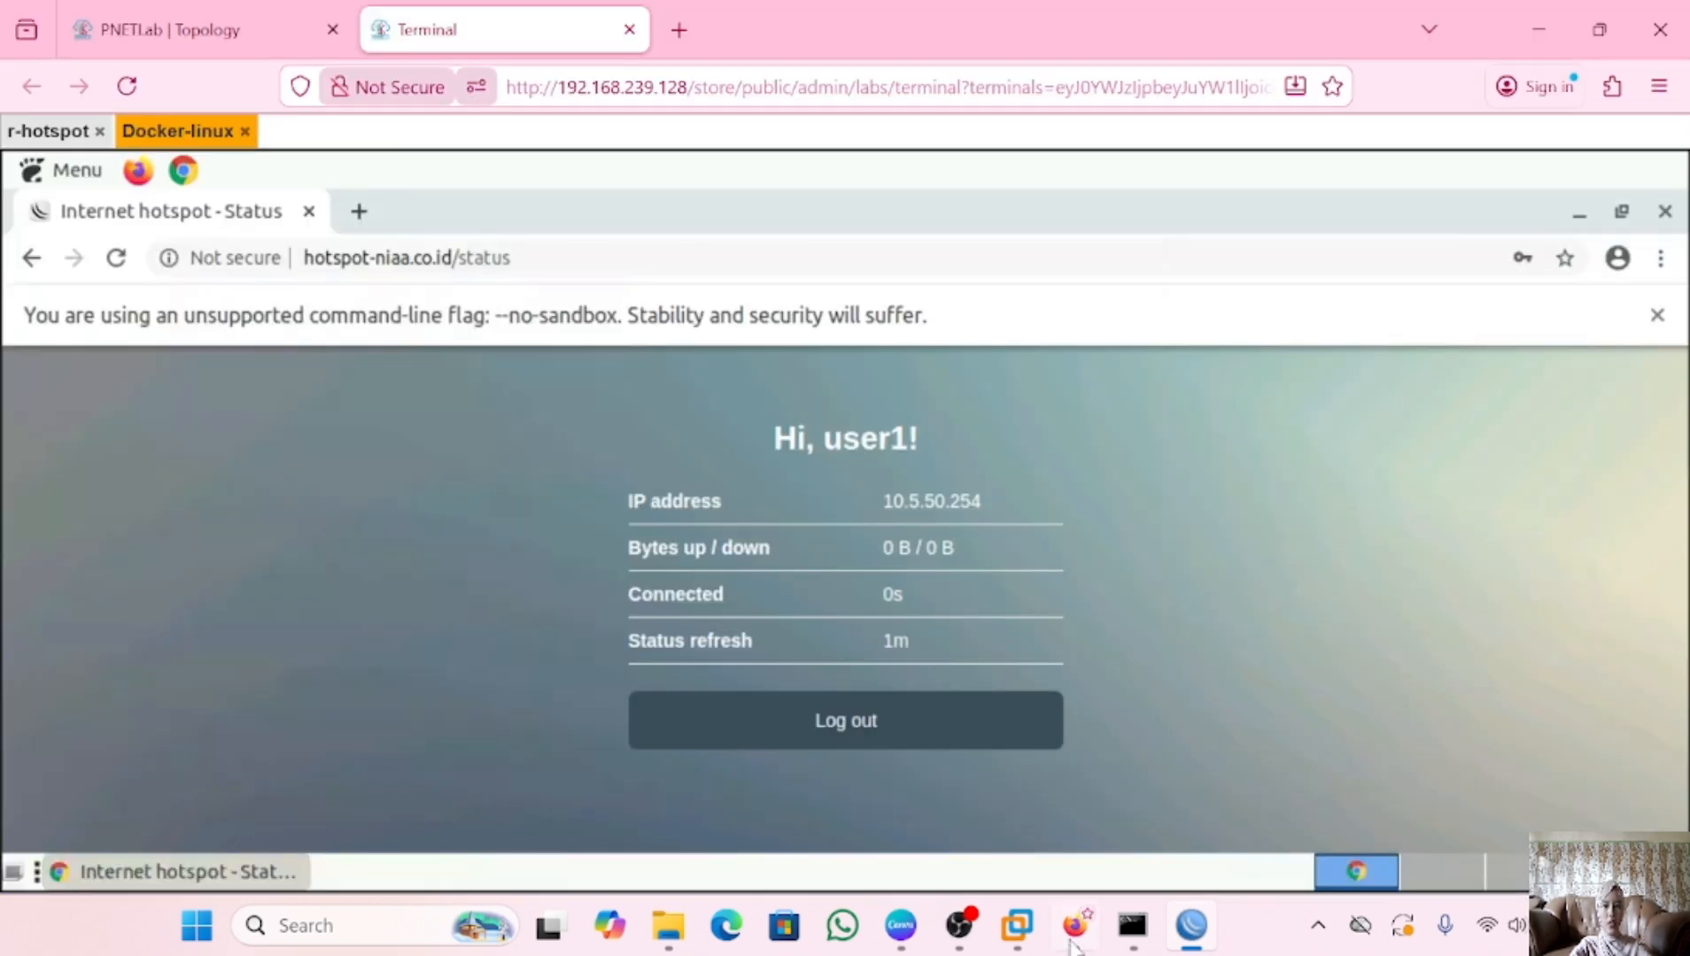
{"action": "left_click", "coordinate": [309, 211]}
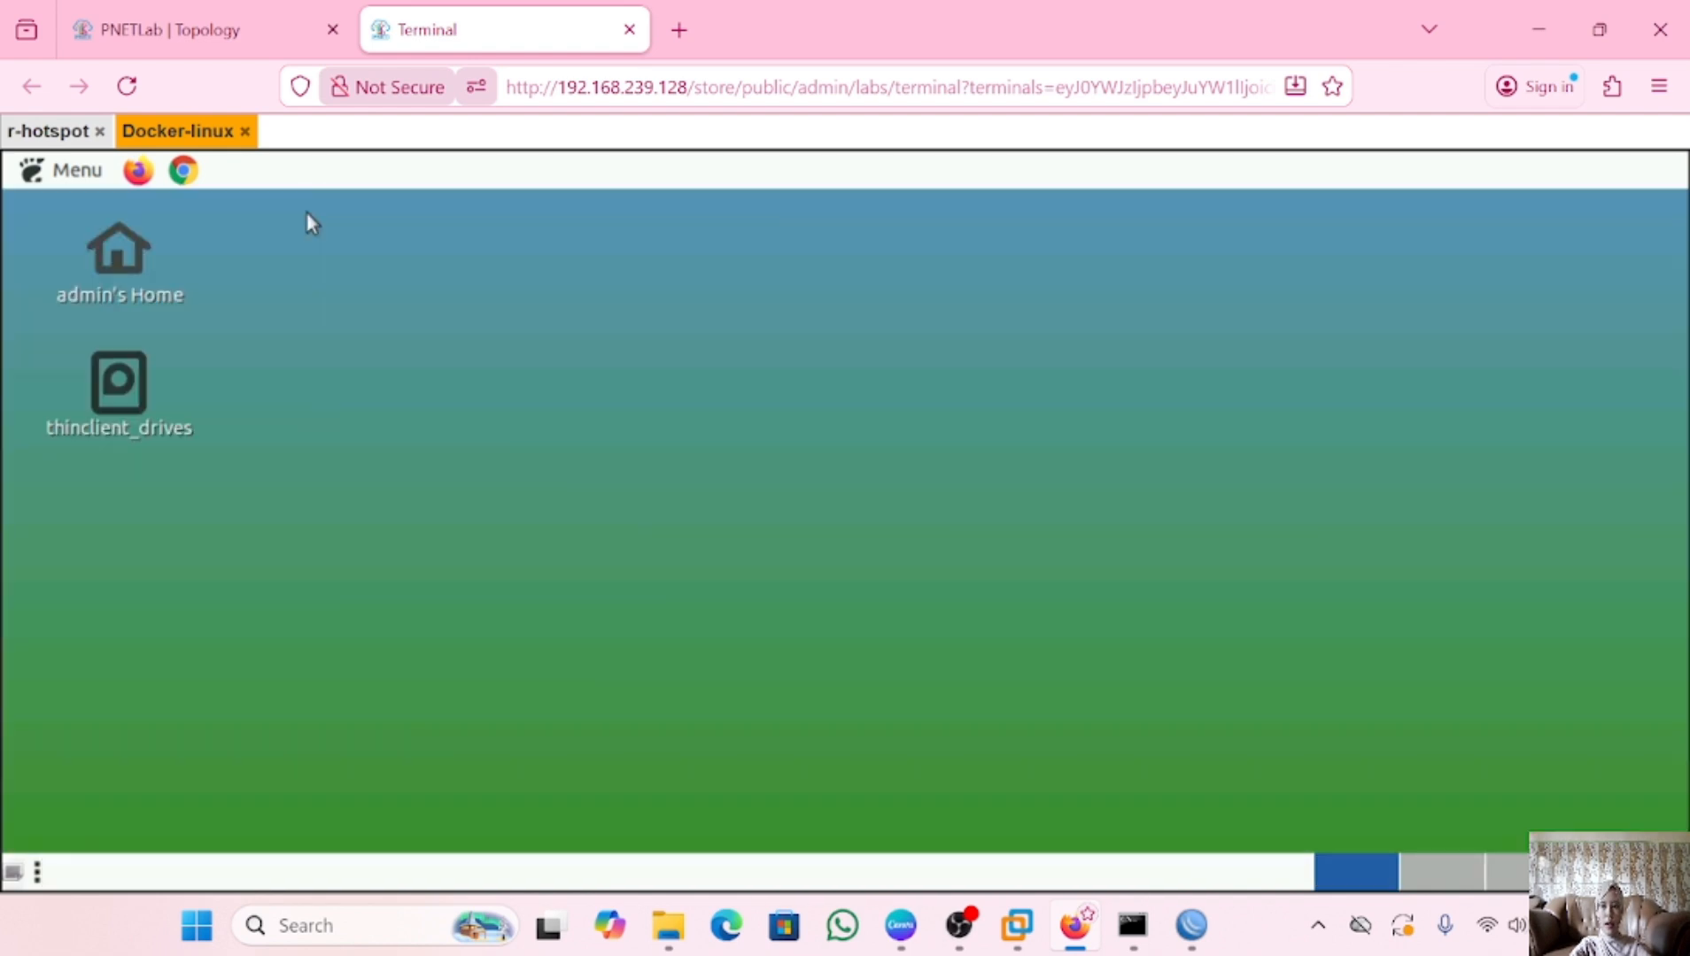
{"action": "left_click", "coordinate": [184, 171]}
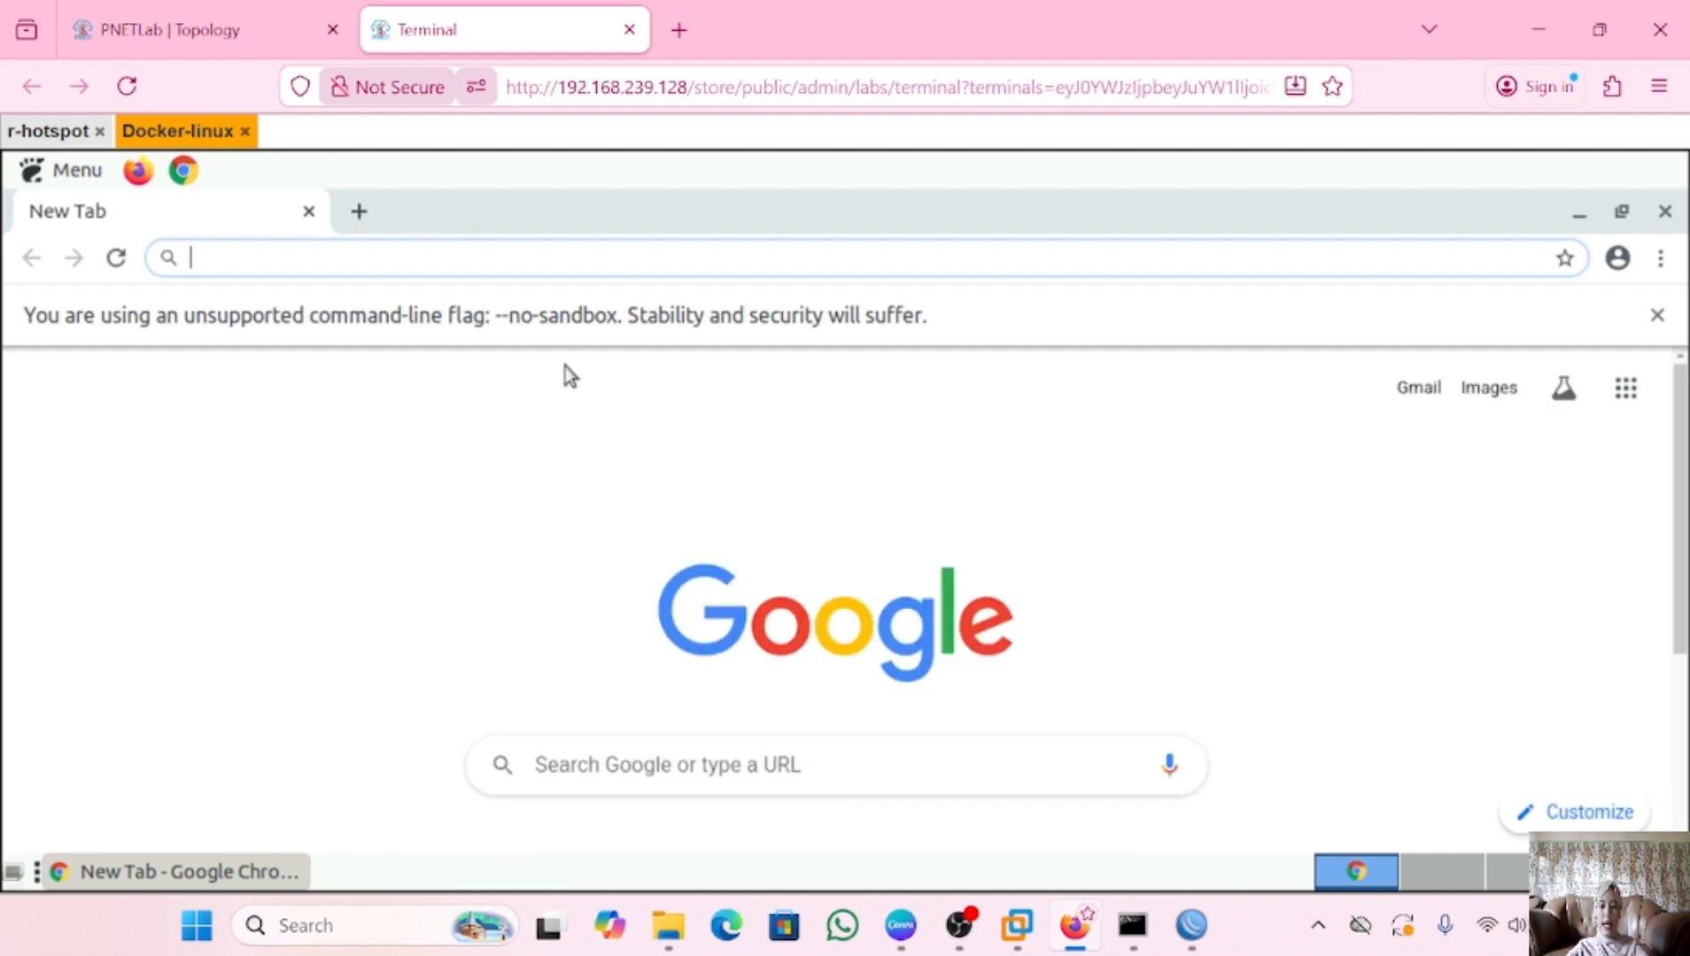
Search 'speedtest', open the Speedtest by Ookla site, and start the test with MULAI
{"action": "type", "text": "speedt"}
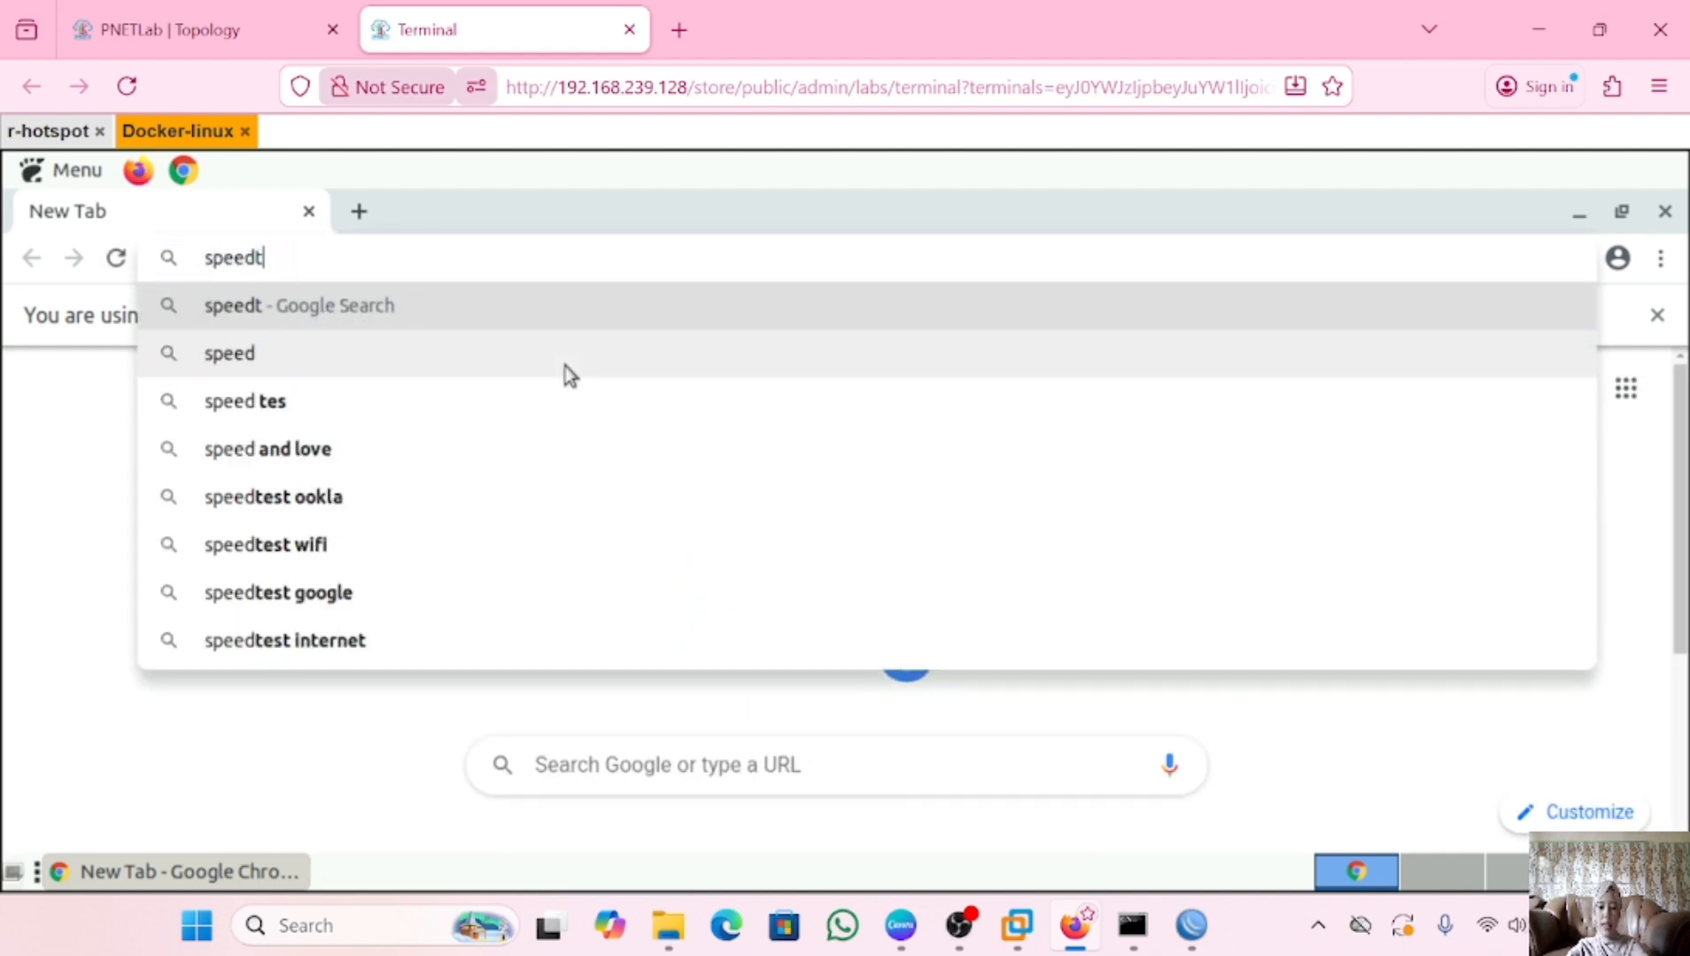
{"action": "type", "text": "est"}
{"action": "key", "text": "Return"}
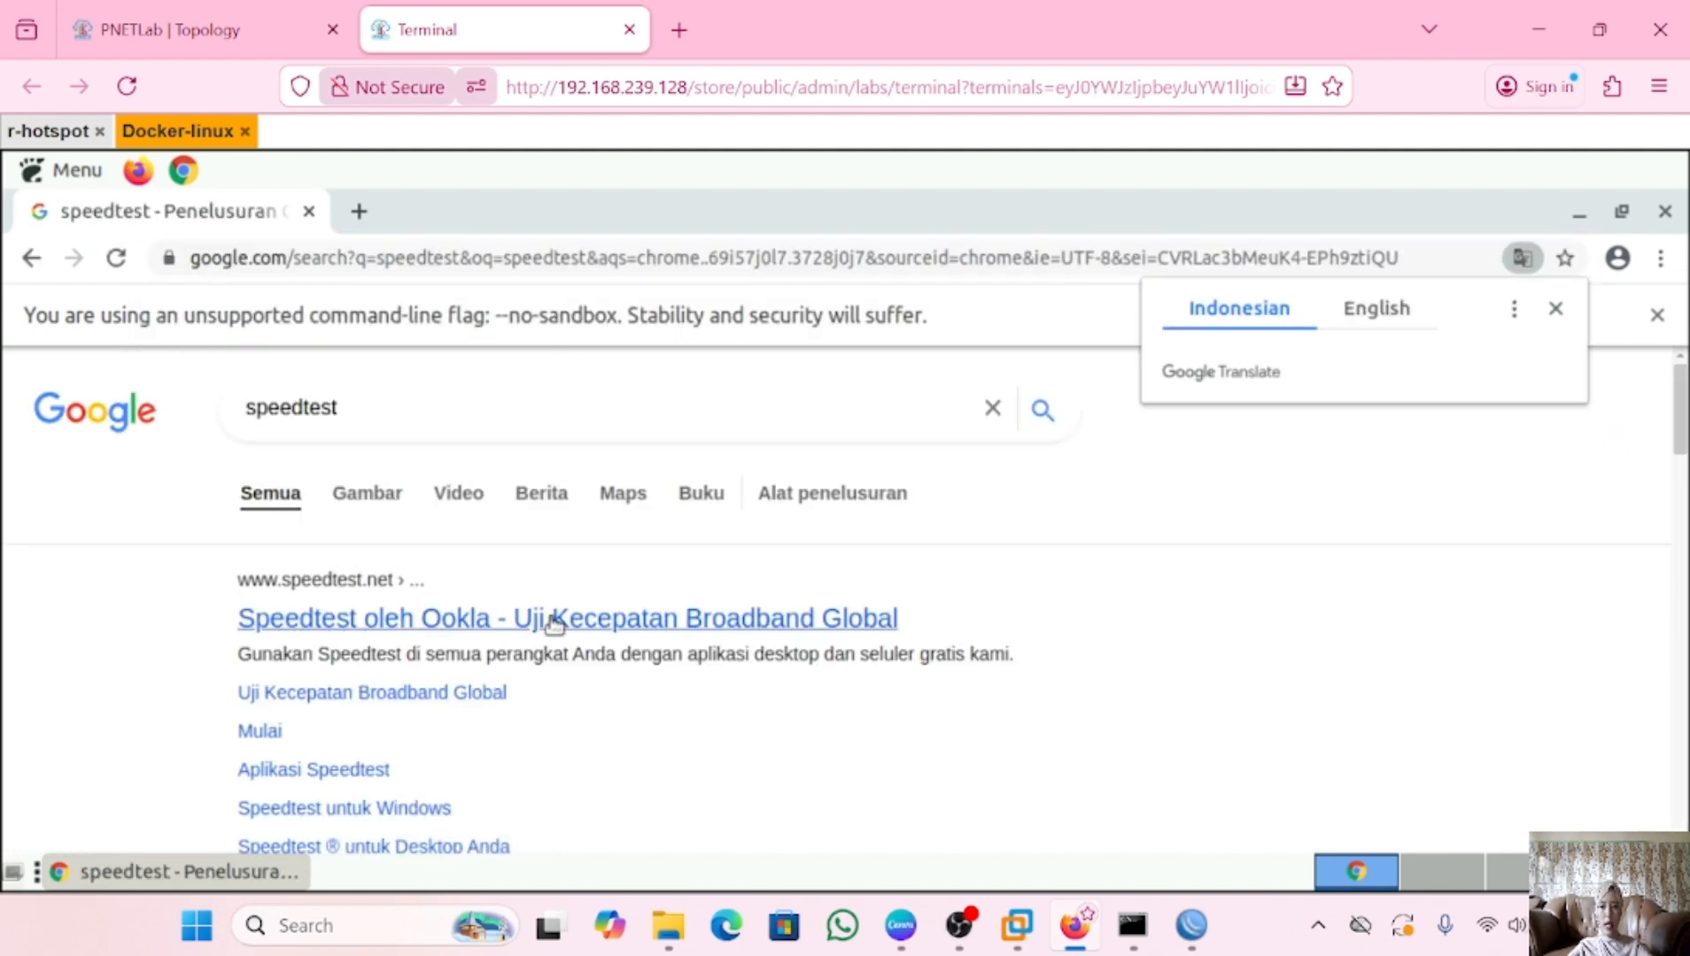
{"action": "left_click", "coordinate": [347, 629]}
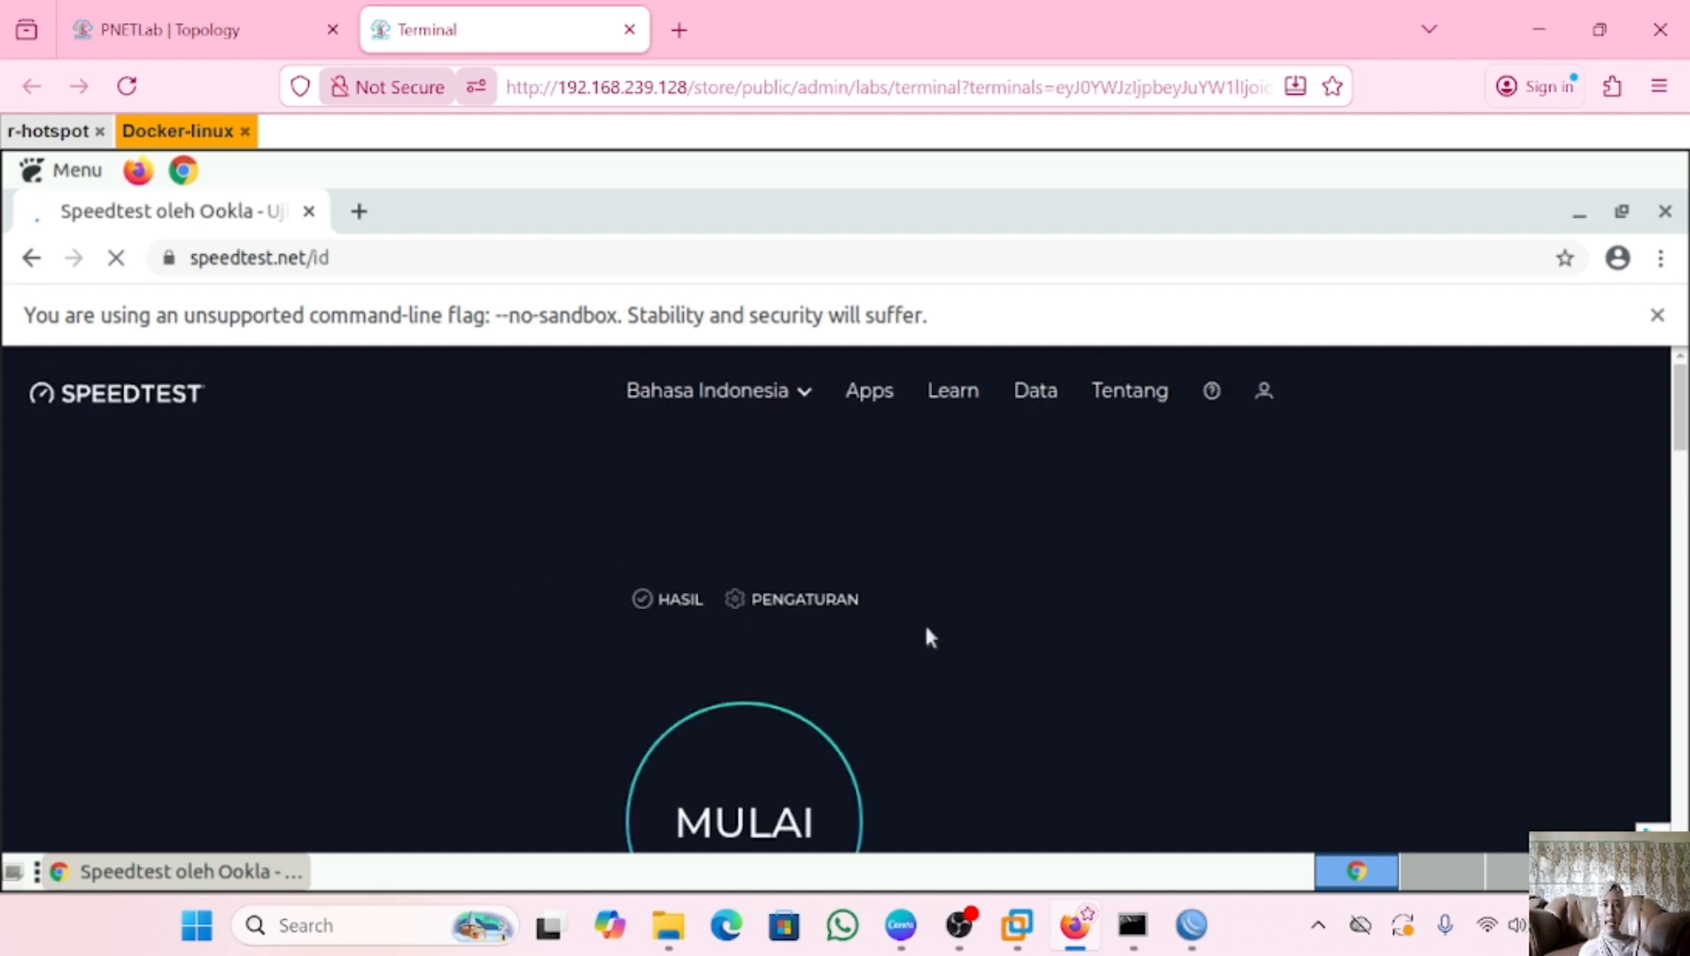
{"action": "scroll", "coordinate": [924, 636], "scroll_direction": "down", "scroll_amount": 3}
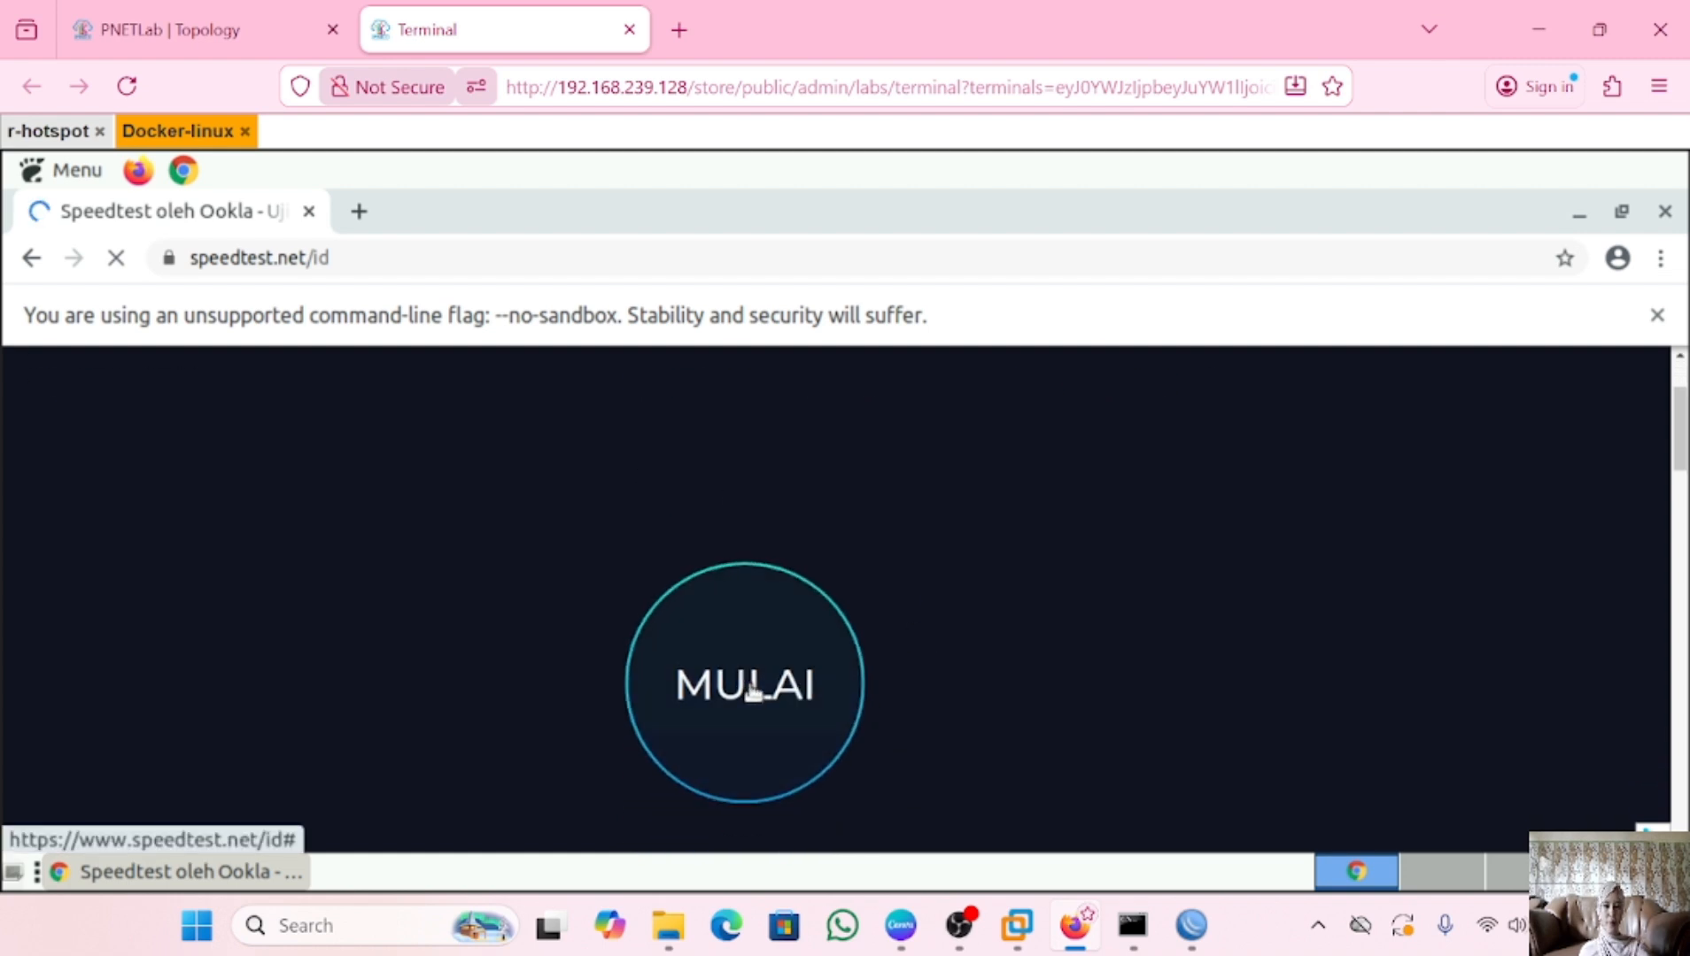
{"action": "left_click", "coordinate": [753, 691]}
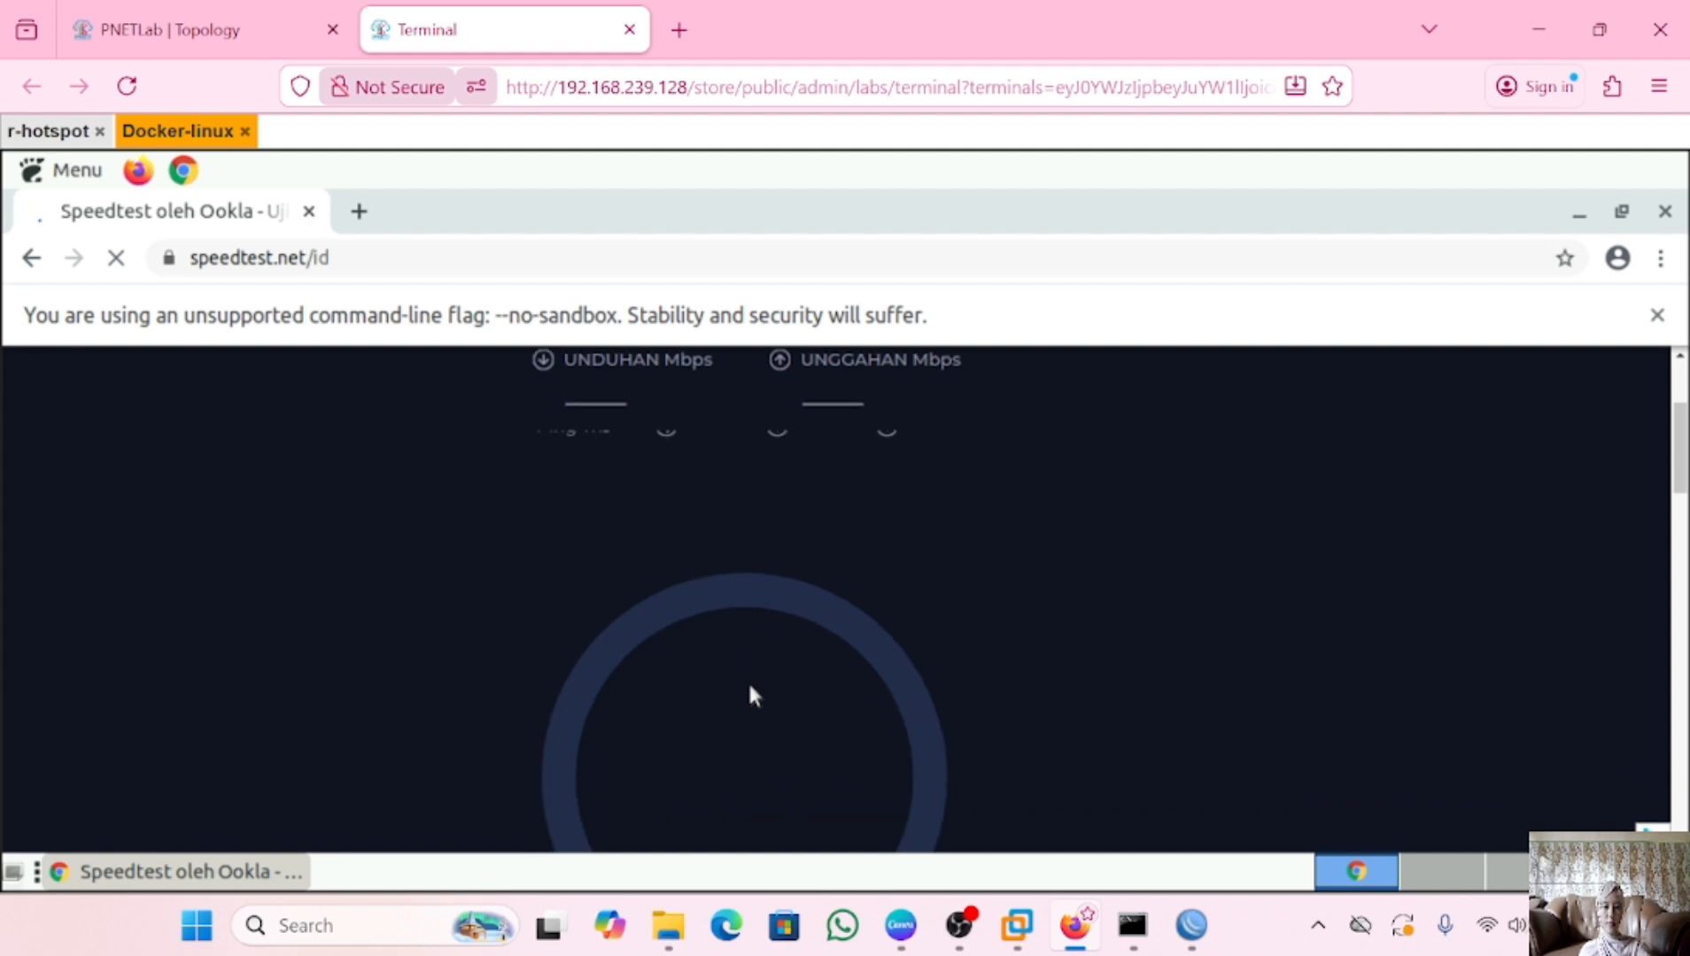